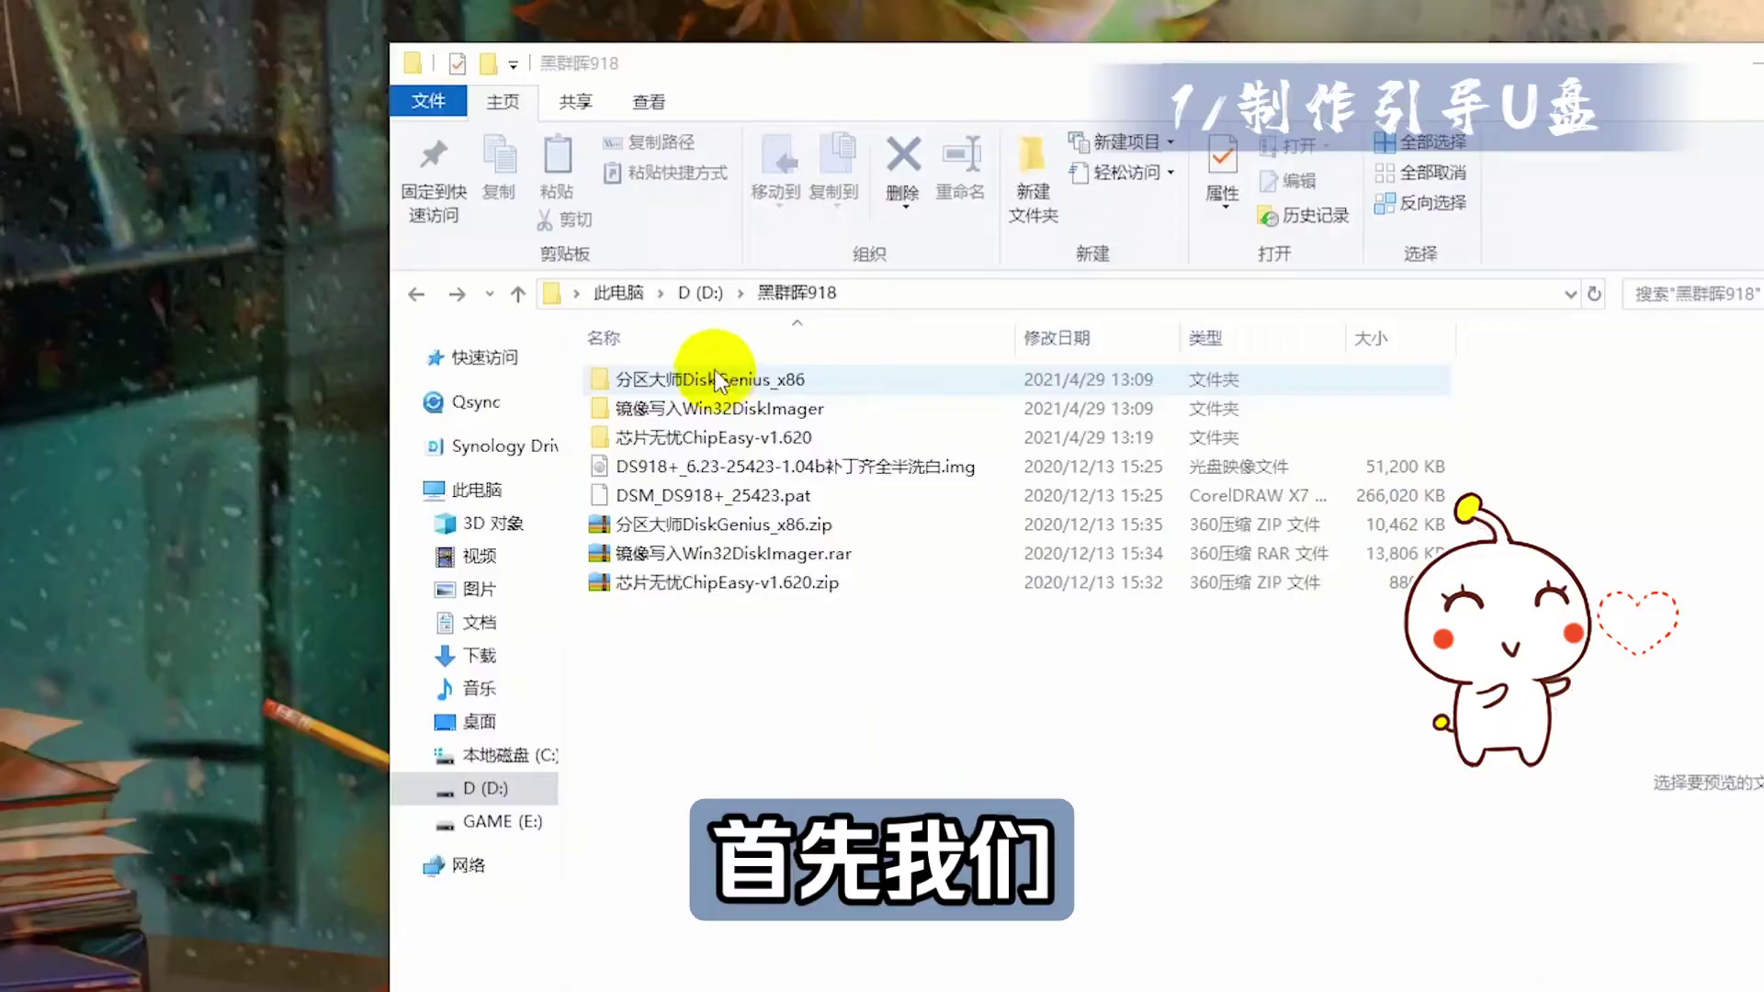
- Launch DiskGenius.exe from the 分区大师DiskGenius_x86 folder and select the SanDisk CruzerFit USB drive
double_click(675, 379)
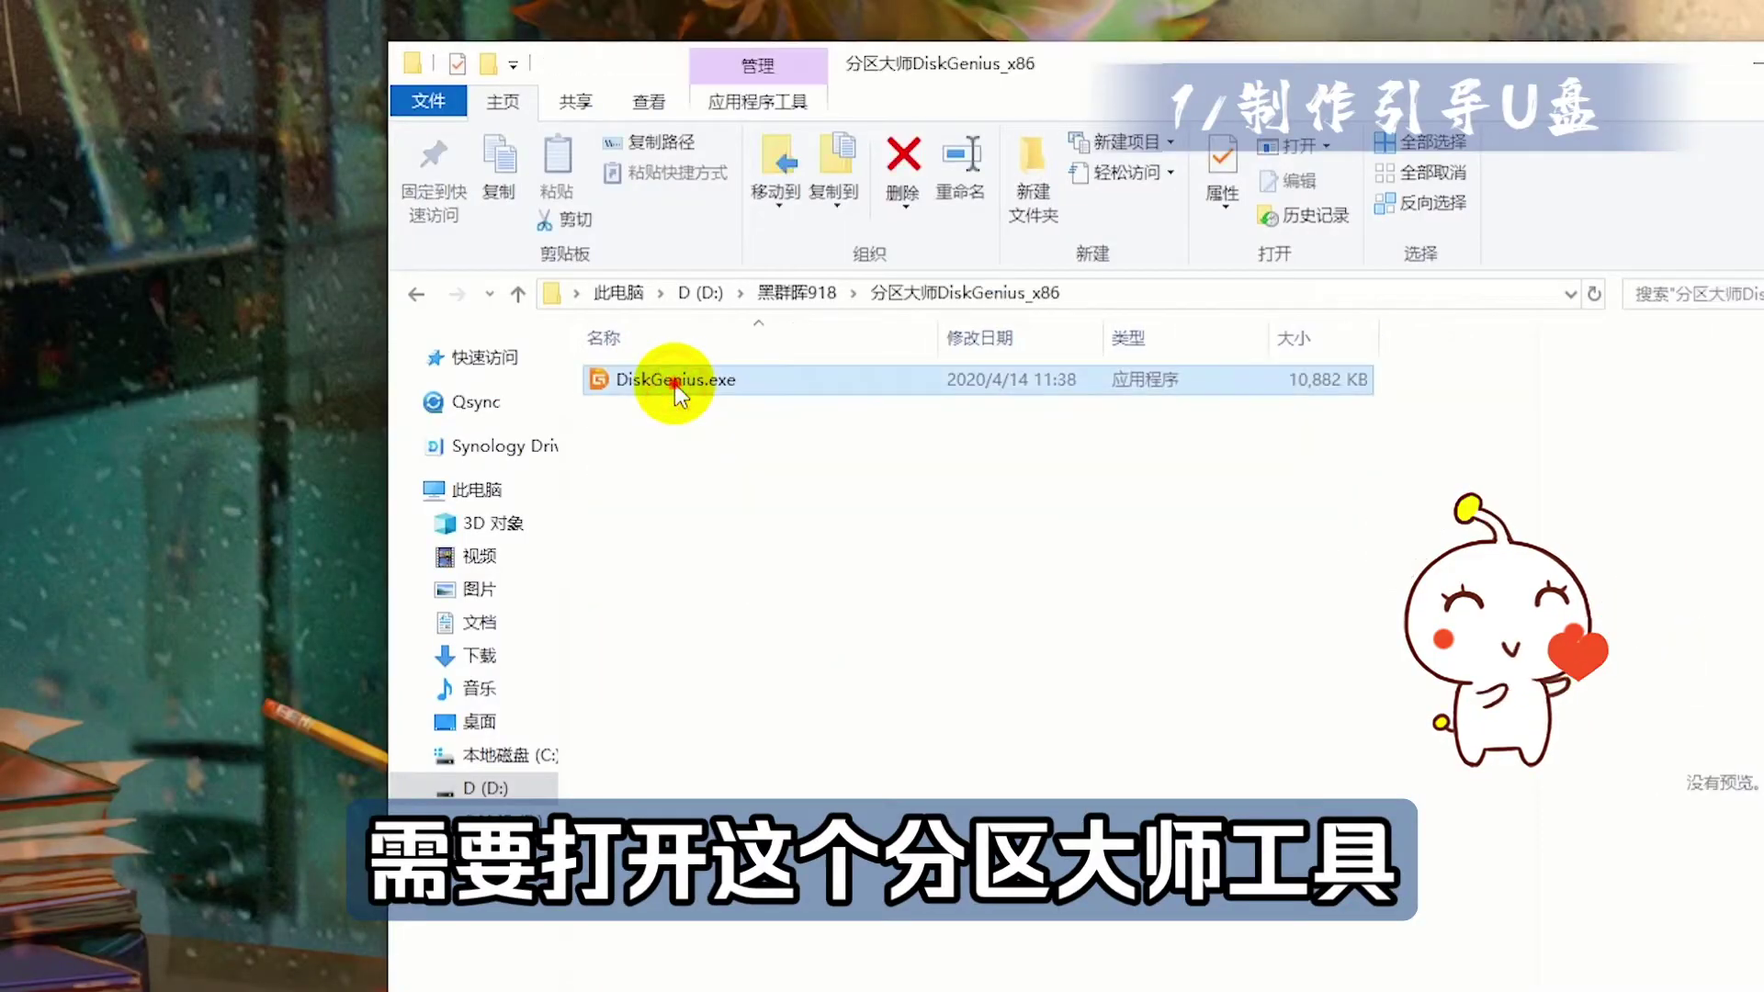
double_click(676, 379)
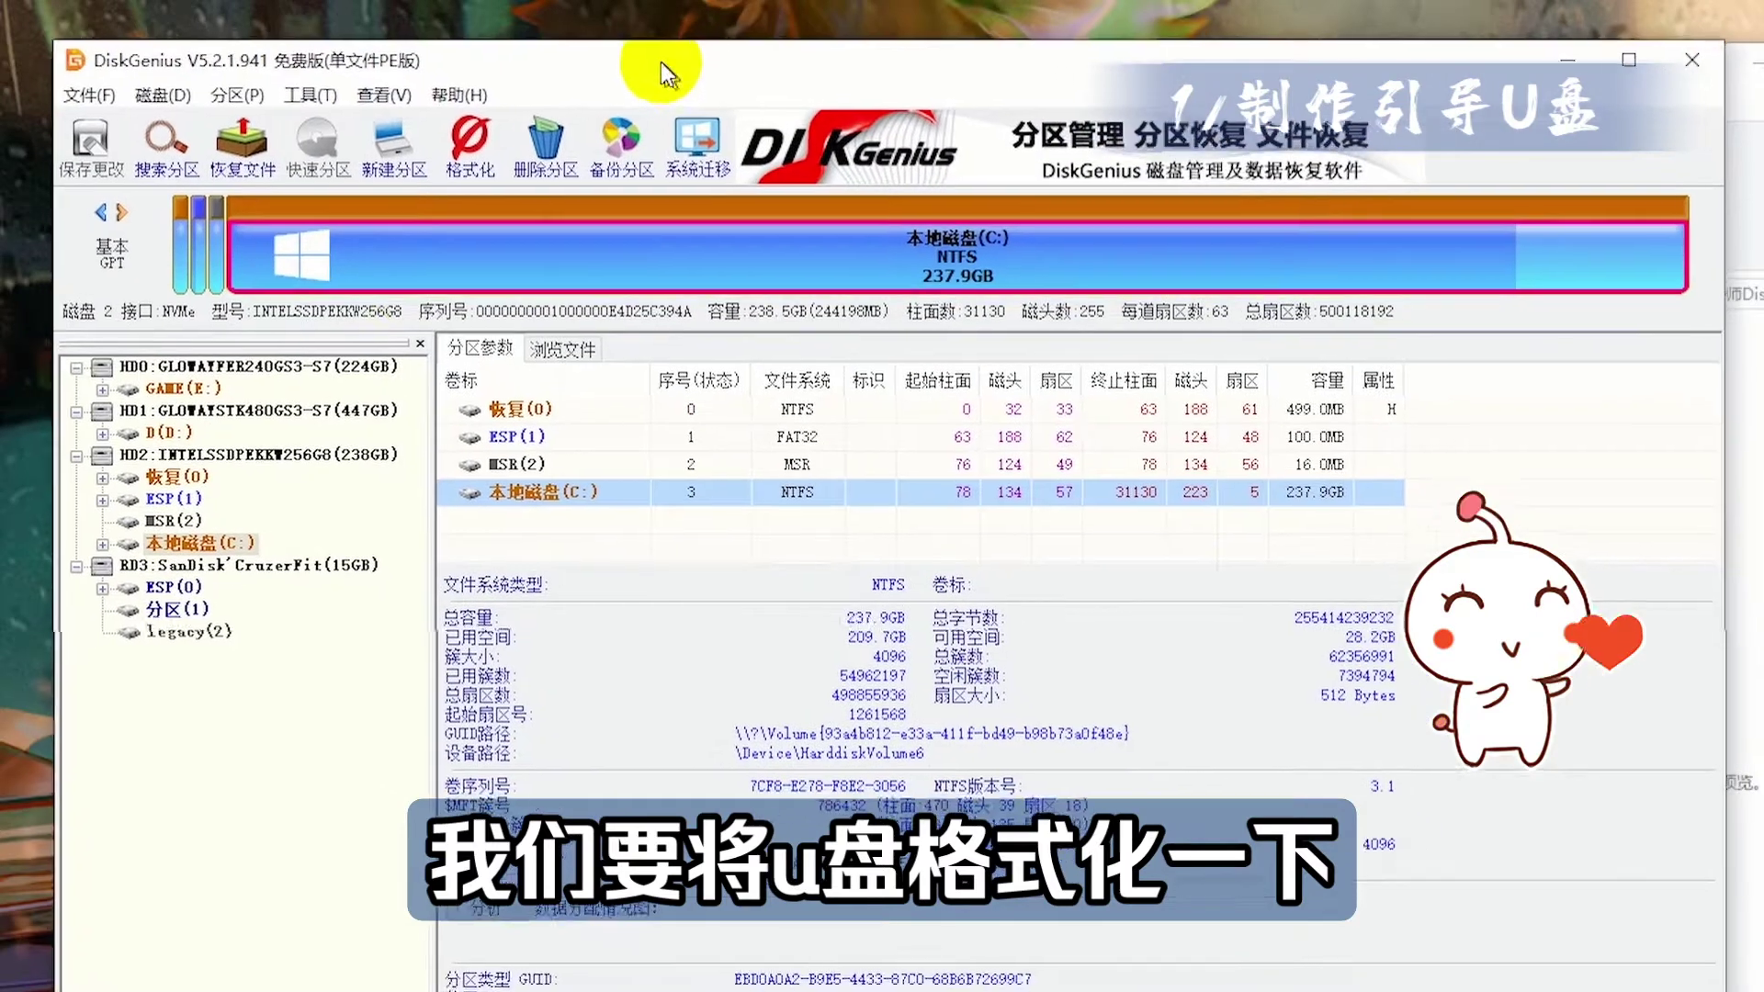
left_click(234, 563)
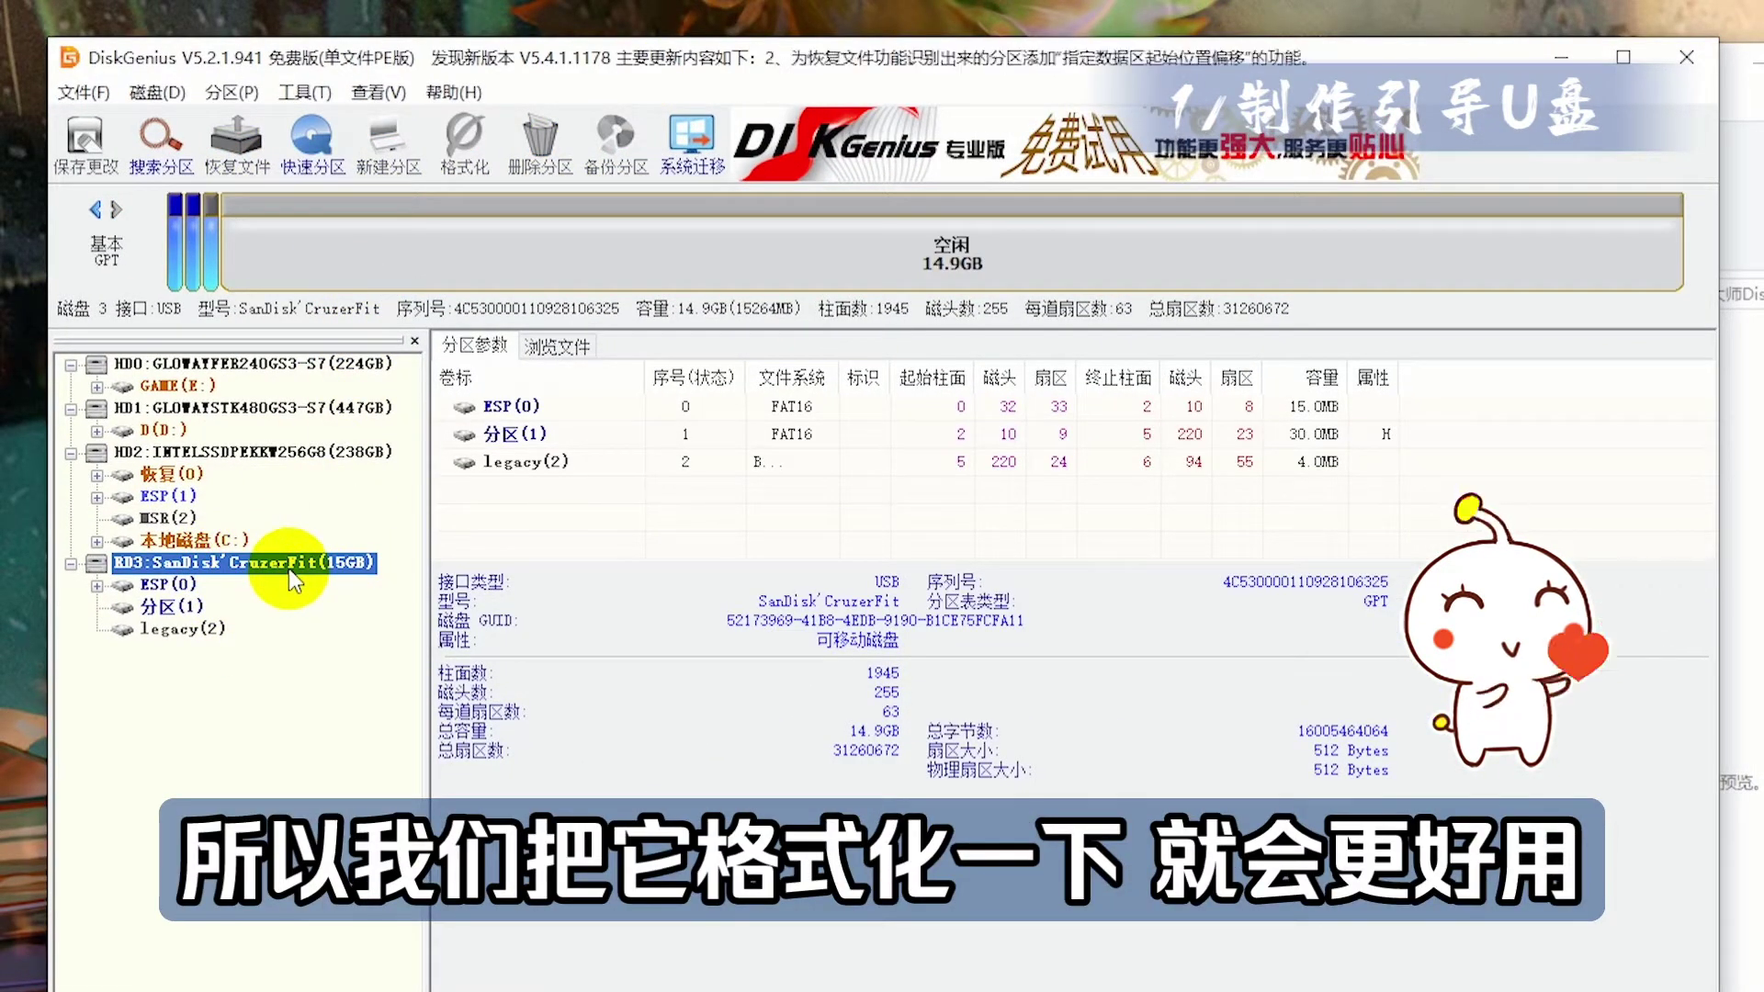
- Quick-partition the SanDisk USB drive with an MBR table and a custom count of 1 partition, then select the new partition
left_click(320, 169)
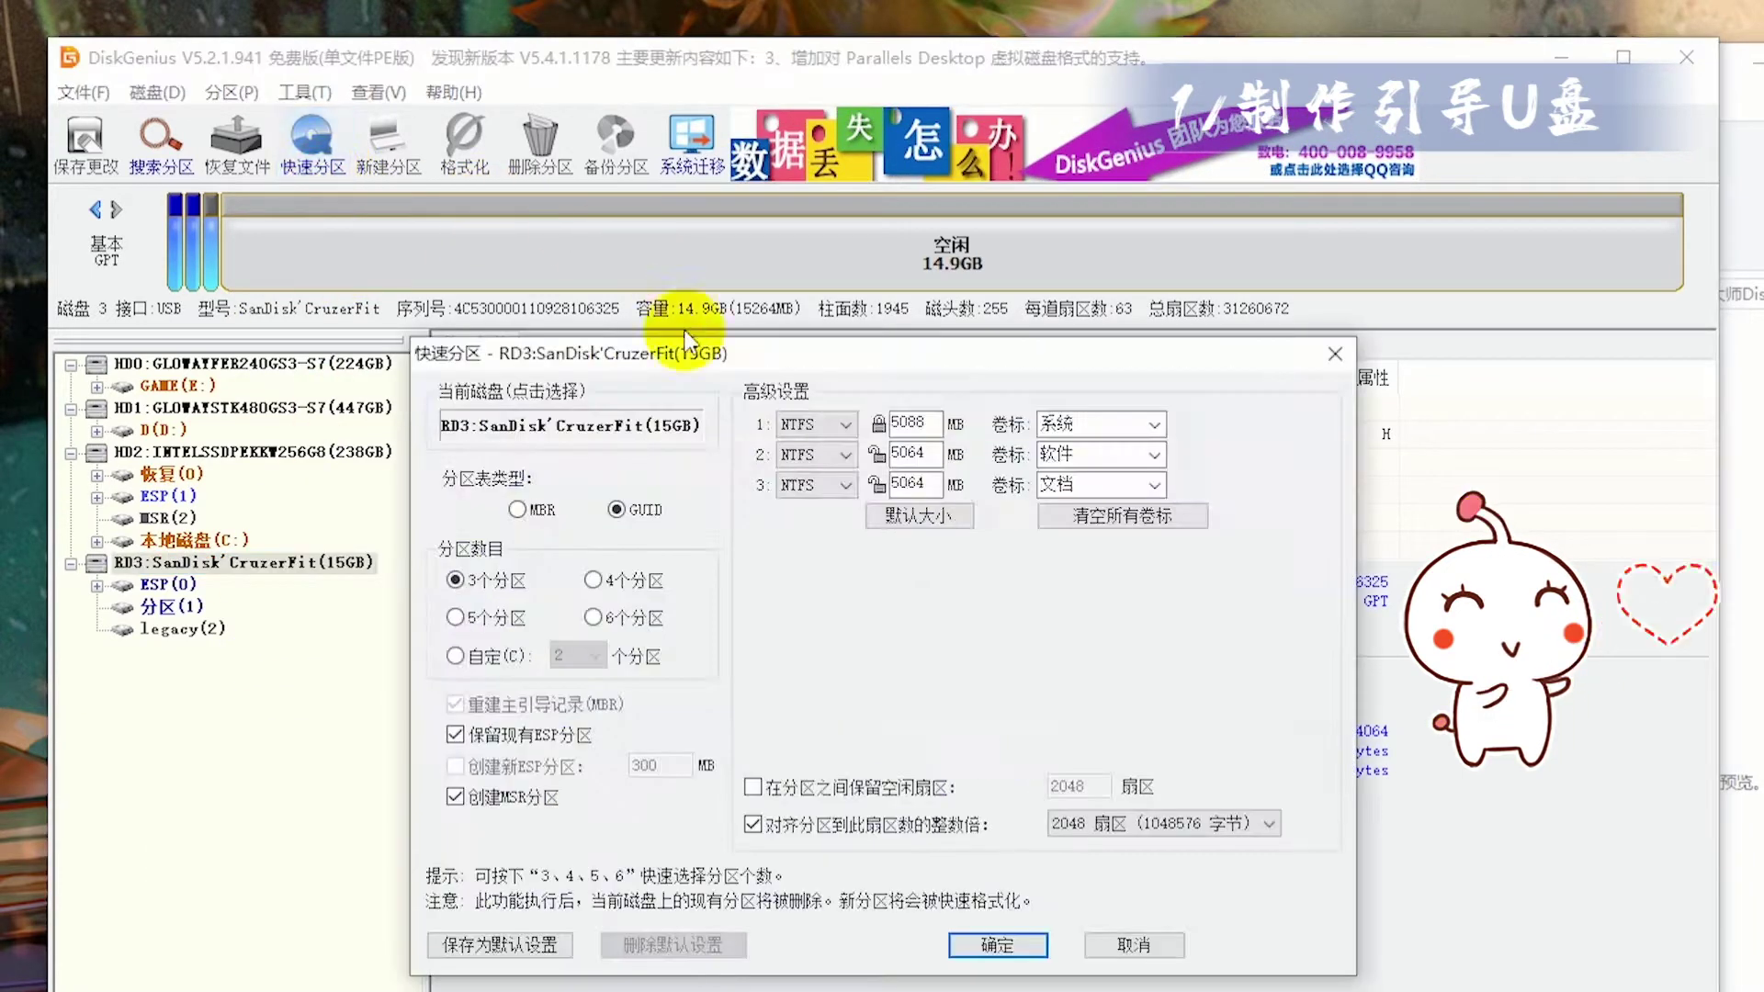
left_click(536, 521)
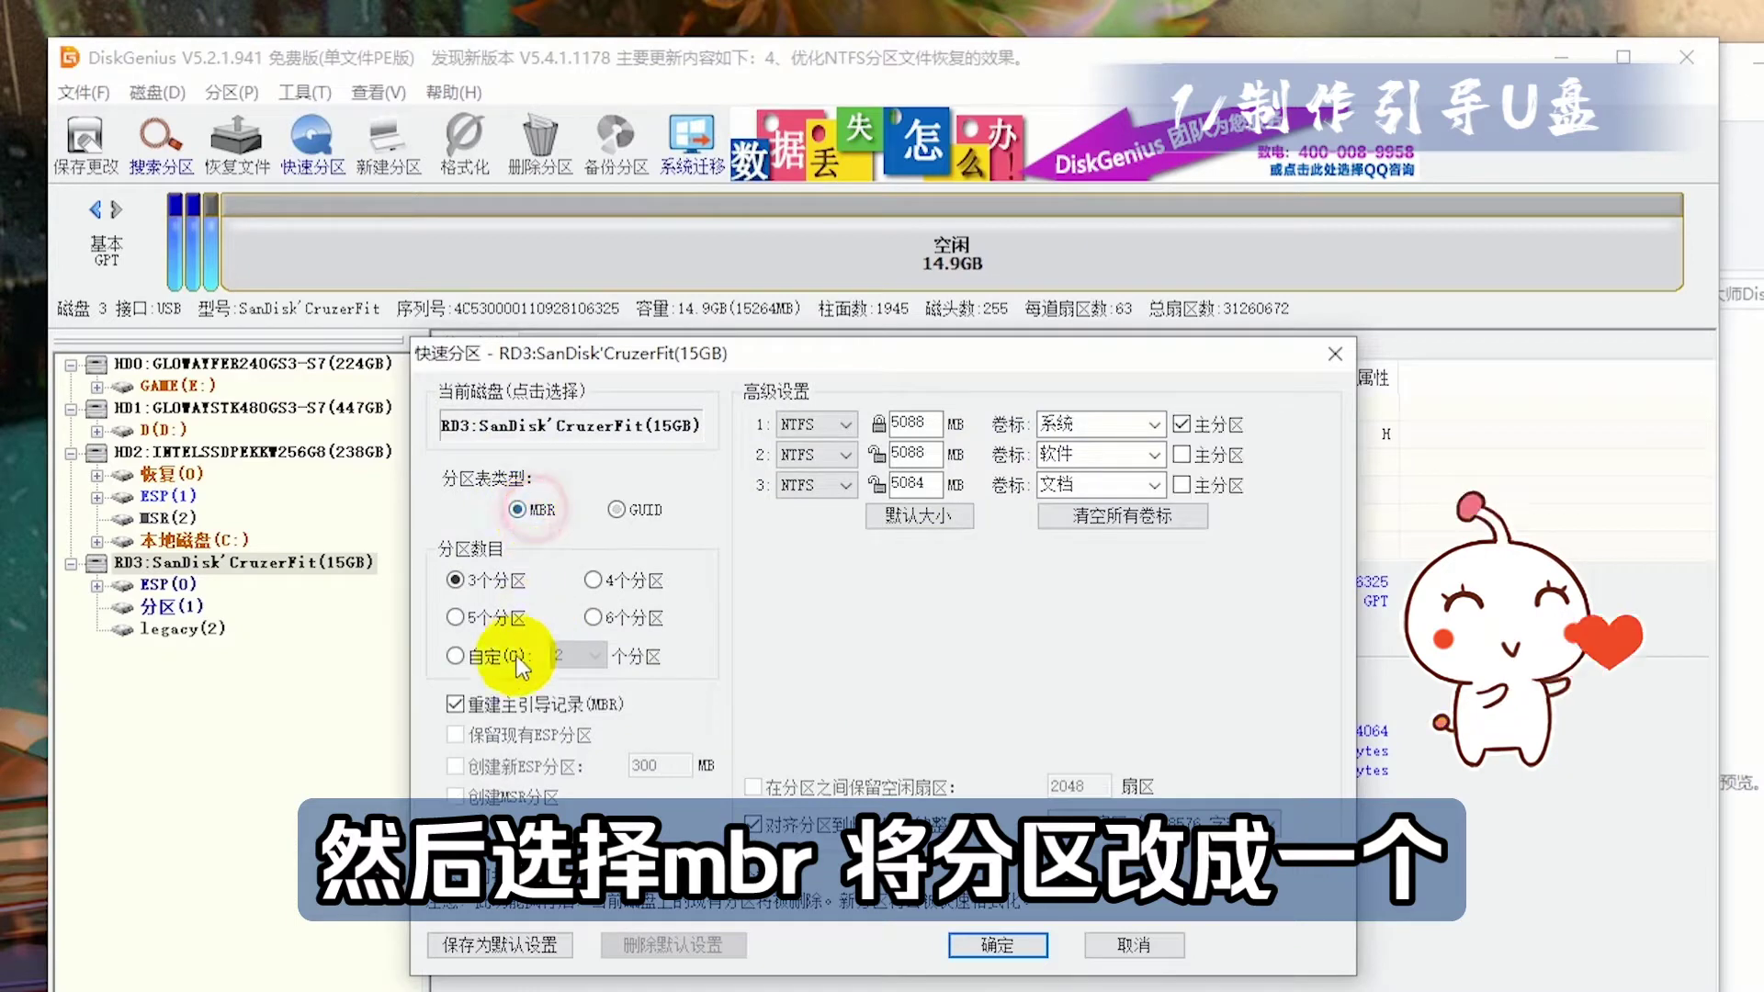
left_click(455, 656)
left_click(595, 655)
left_click(574, 678)
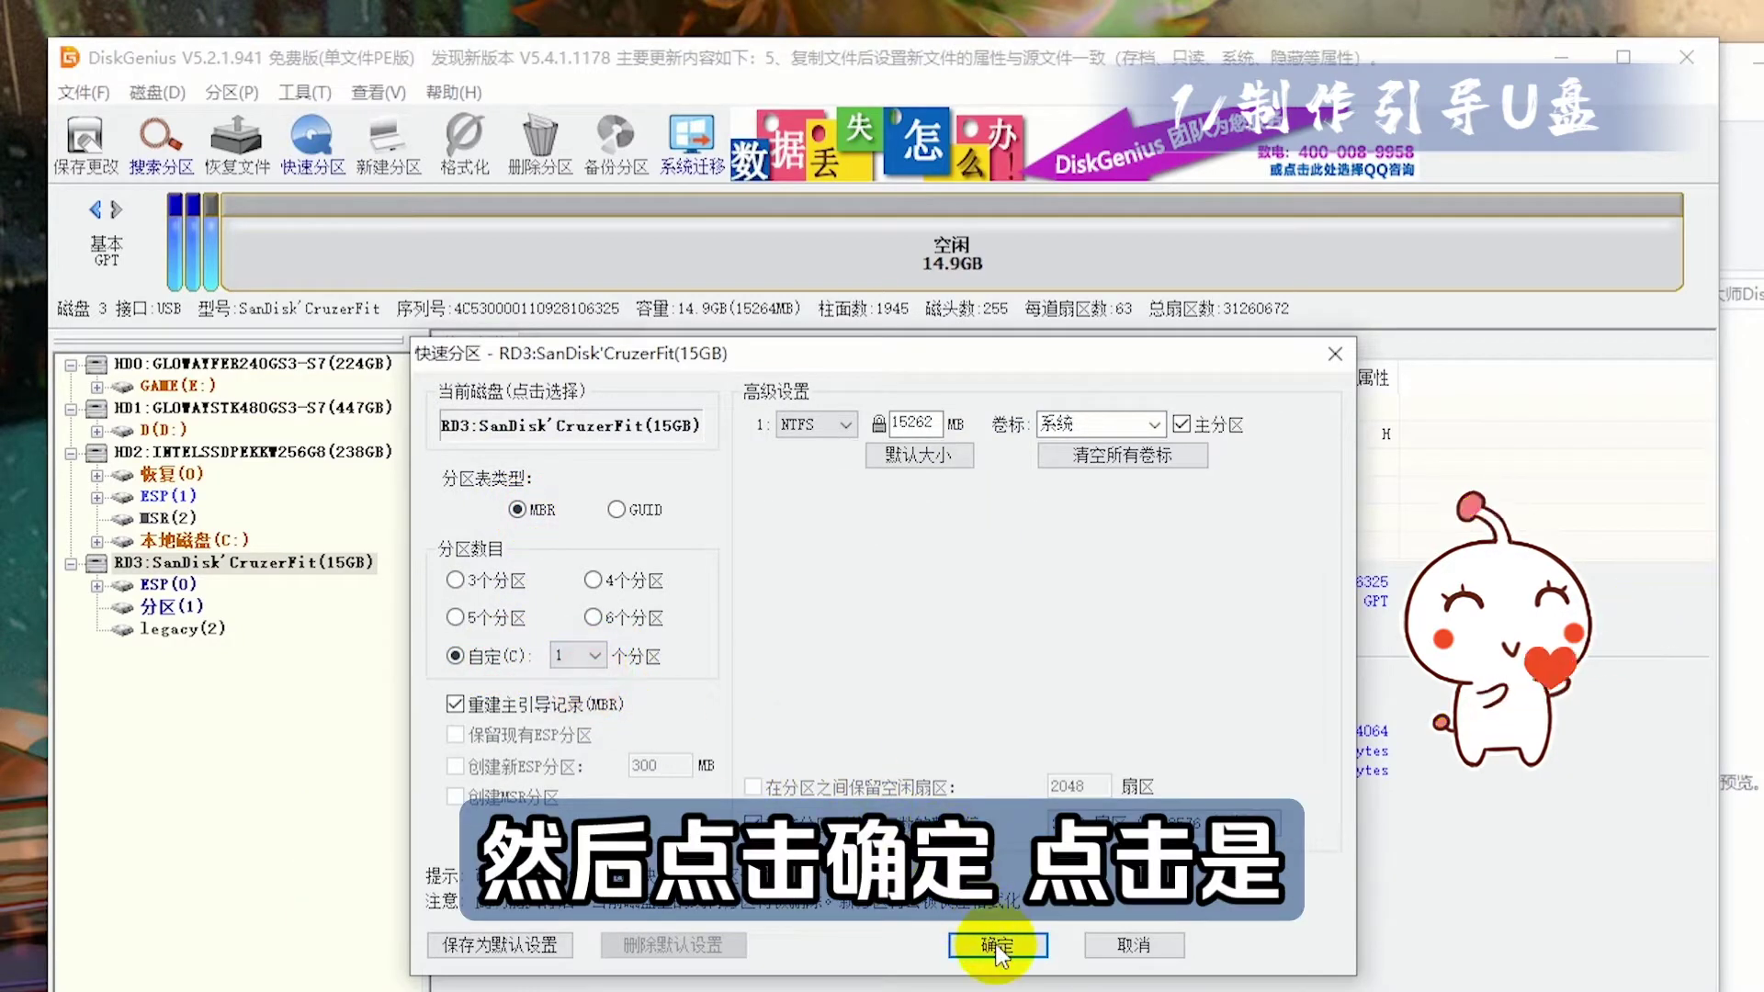
left_click(998, 948)
left_click(808, 726)
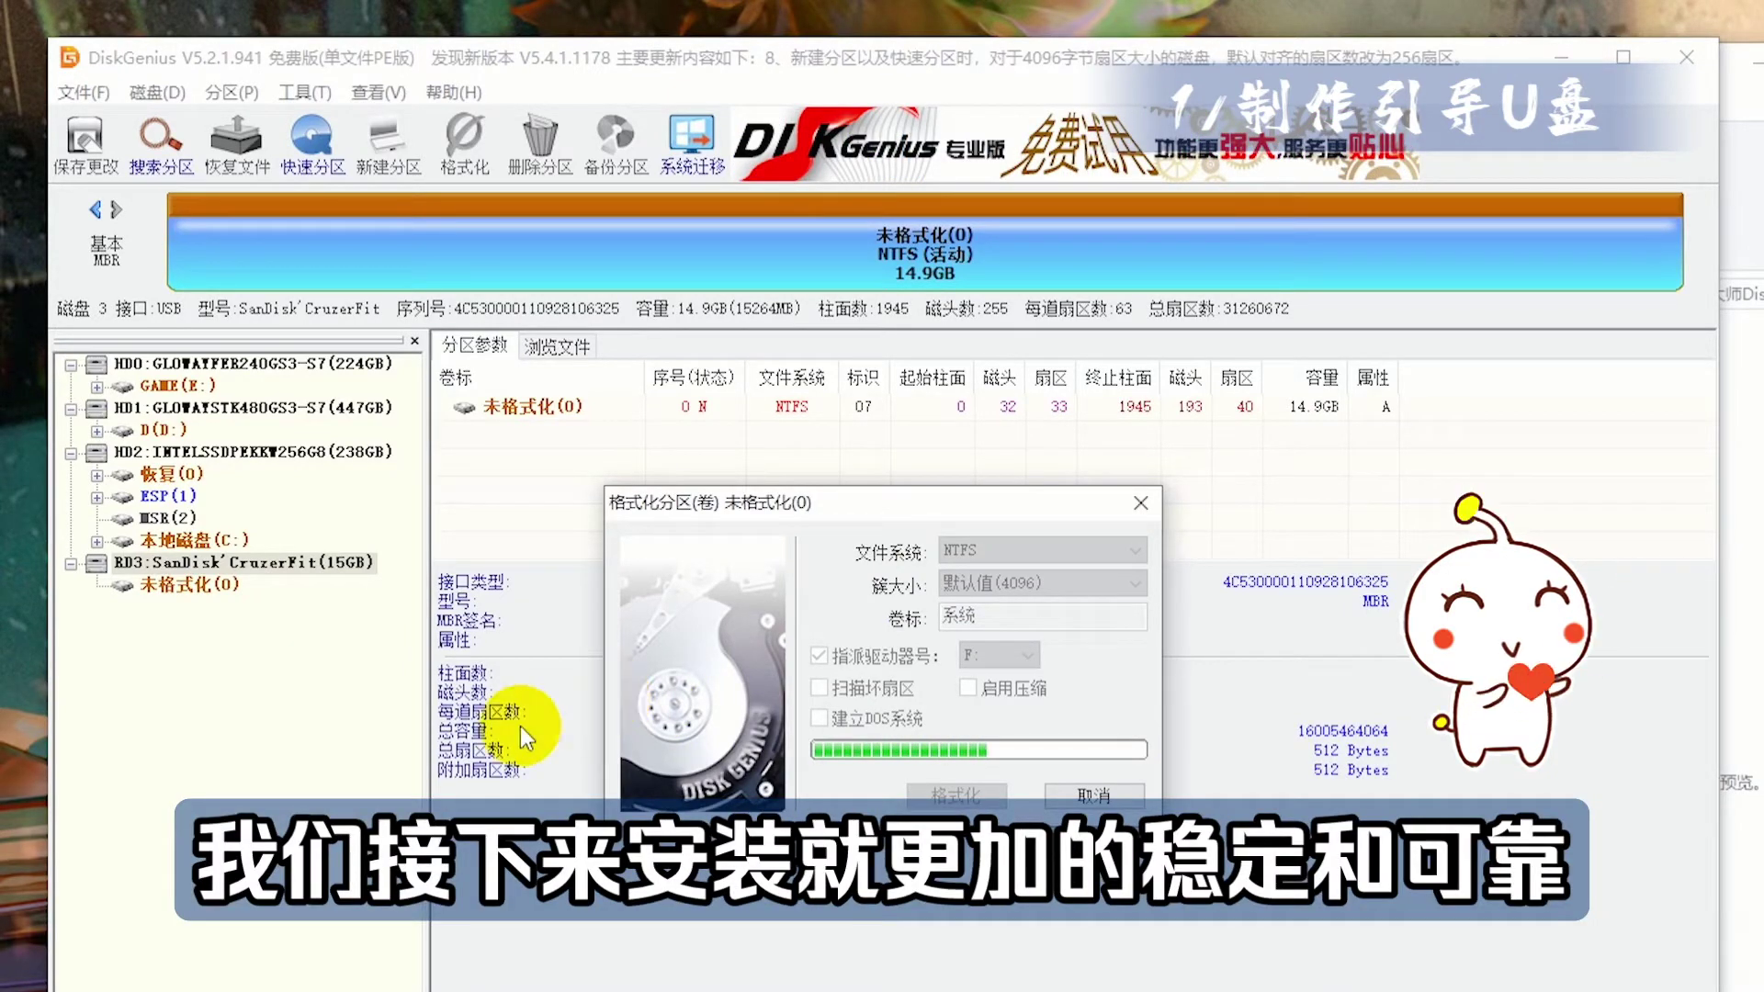
left_click(194, 588)
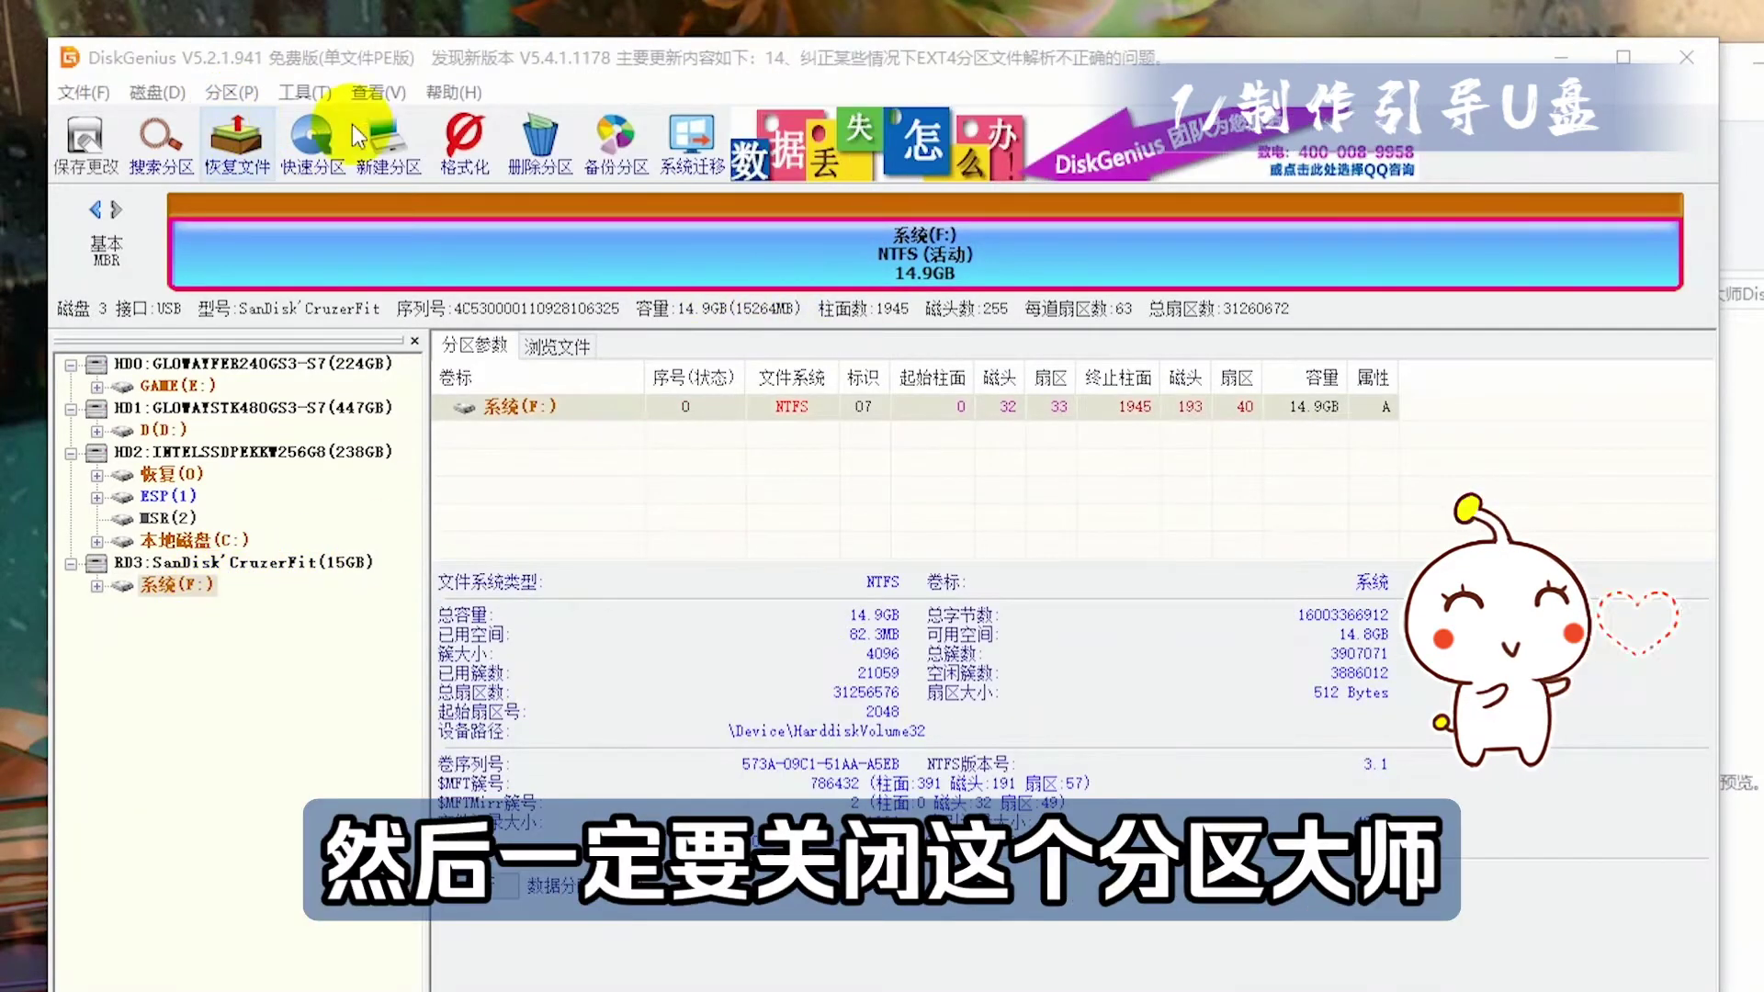
- Close DiskGenius and launch the 芯片无忧 chip tool from the 芯片无忧ChipEasy-v1.620 folder in 黑群晖918
left_click(1689, 65)
left_click(801, 294)
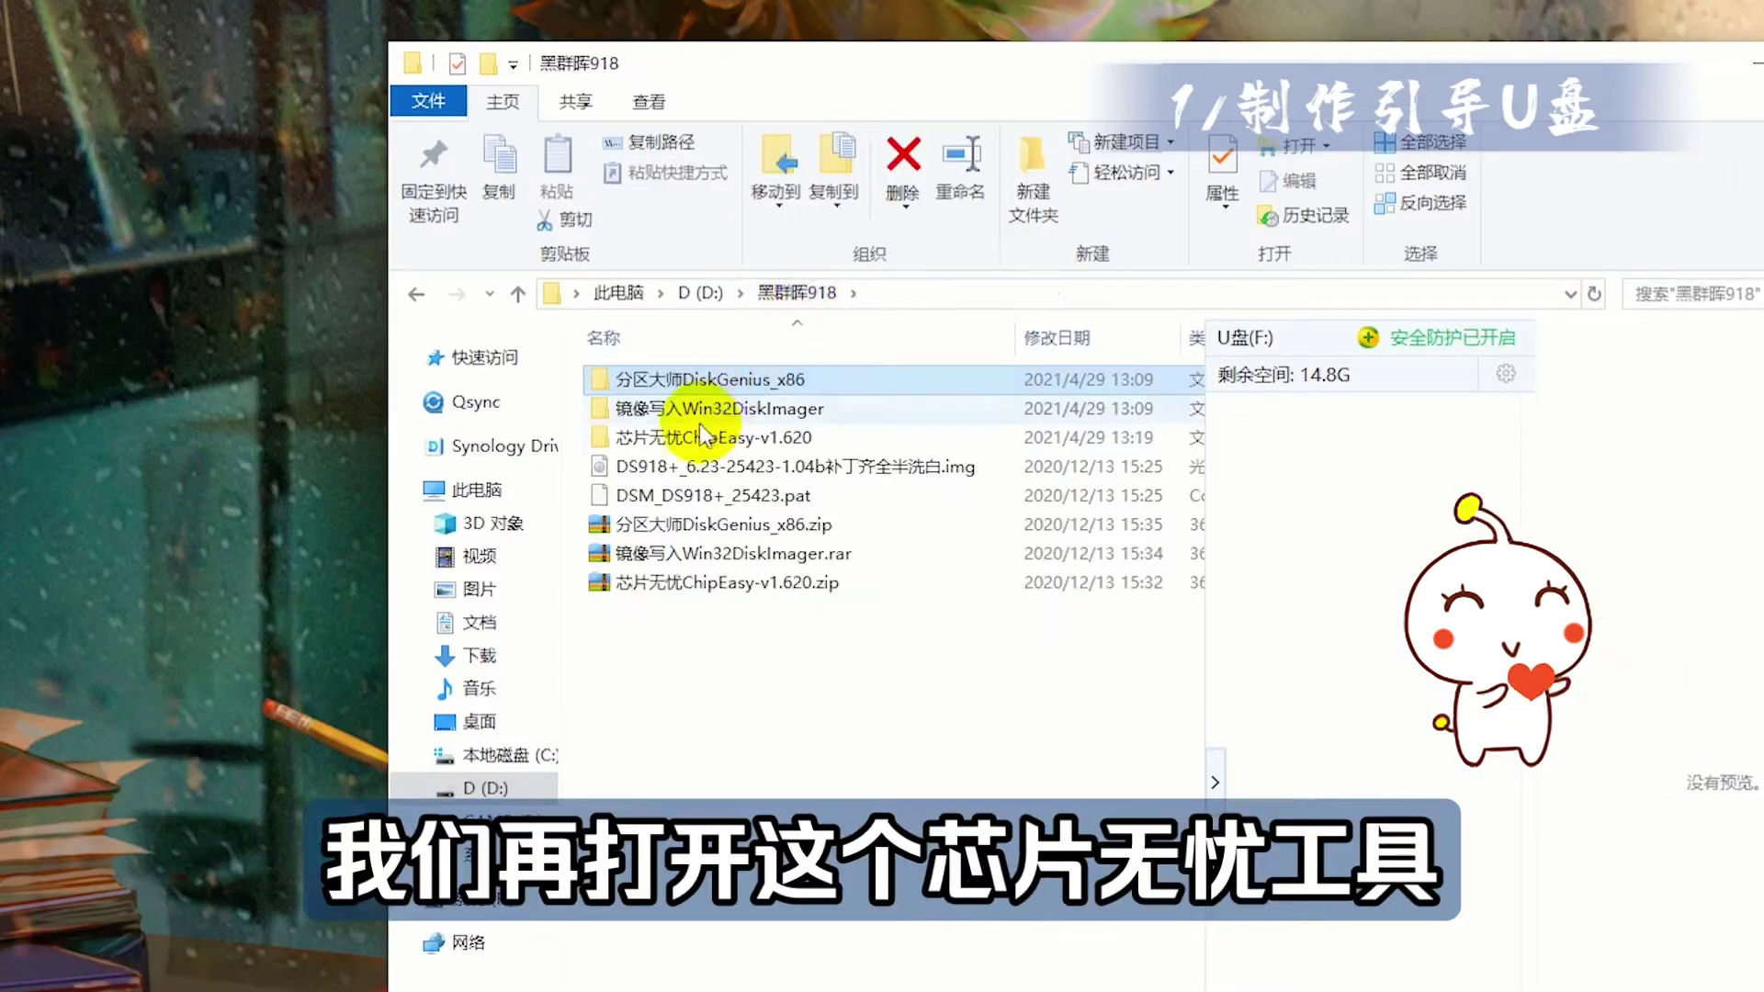
double_click(682, 439)
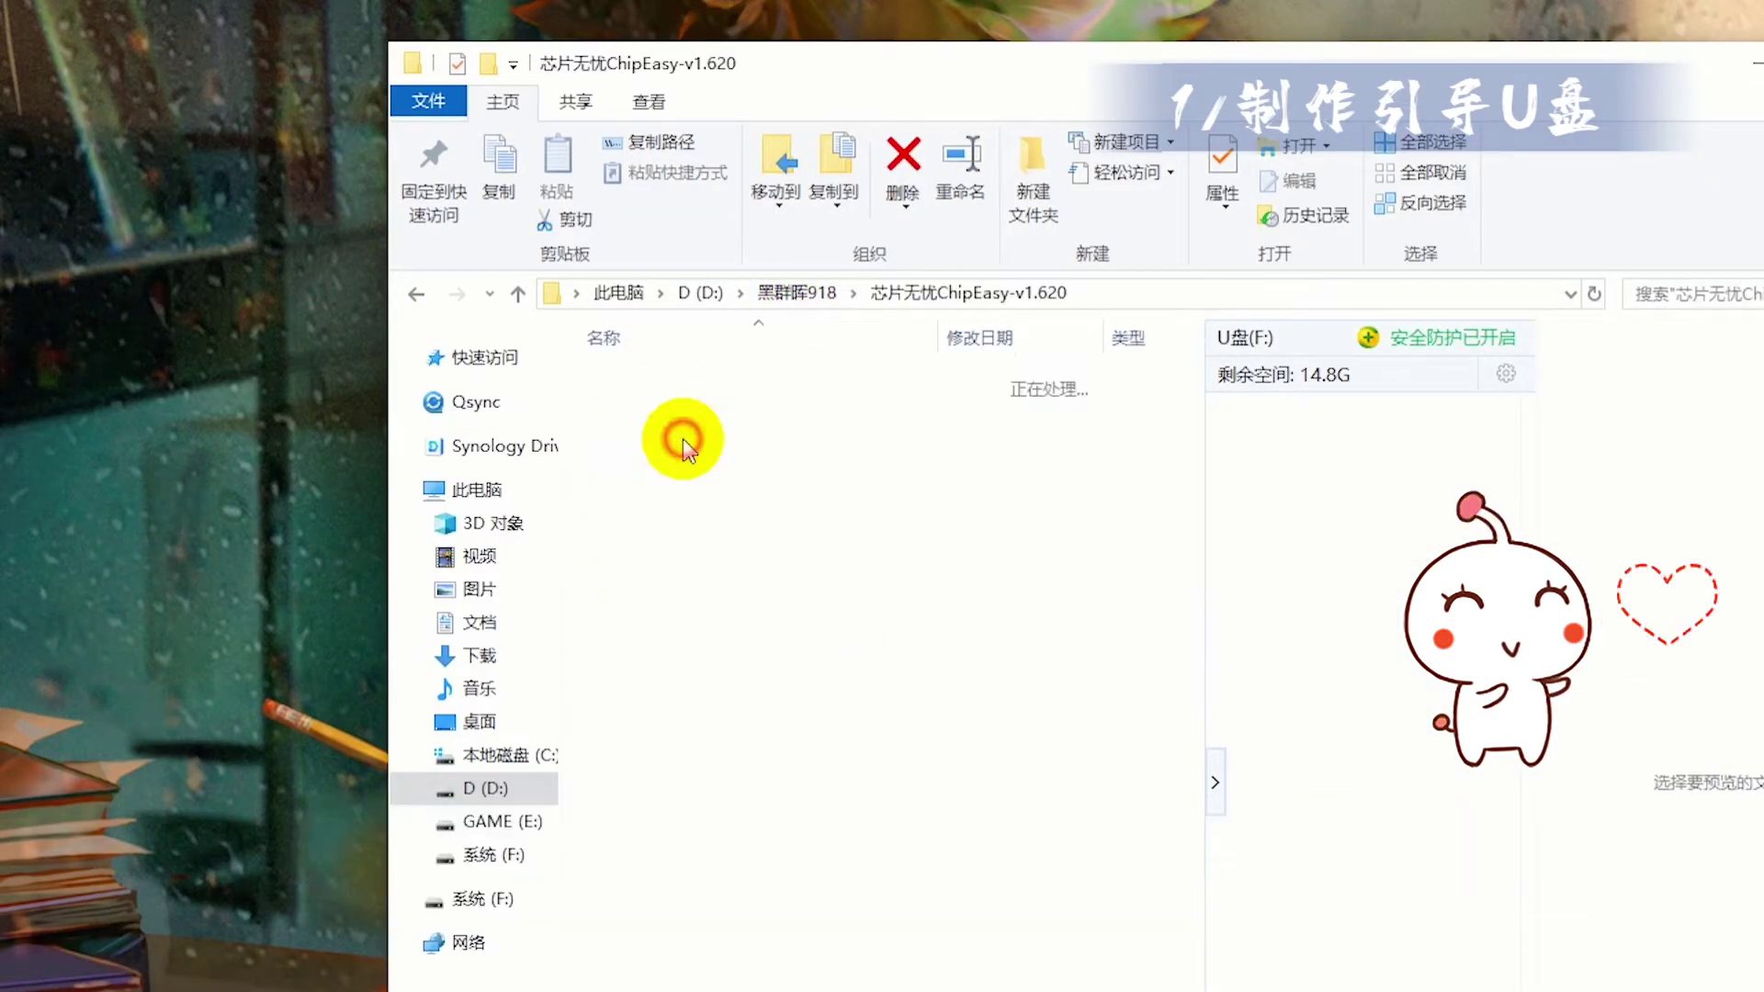
double_click(677, 381)
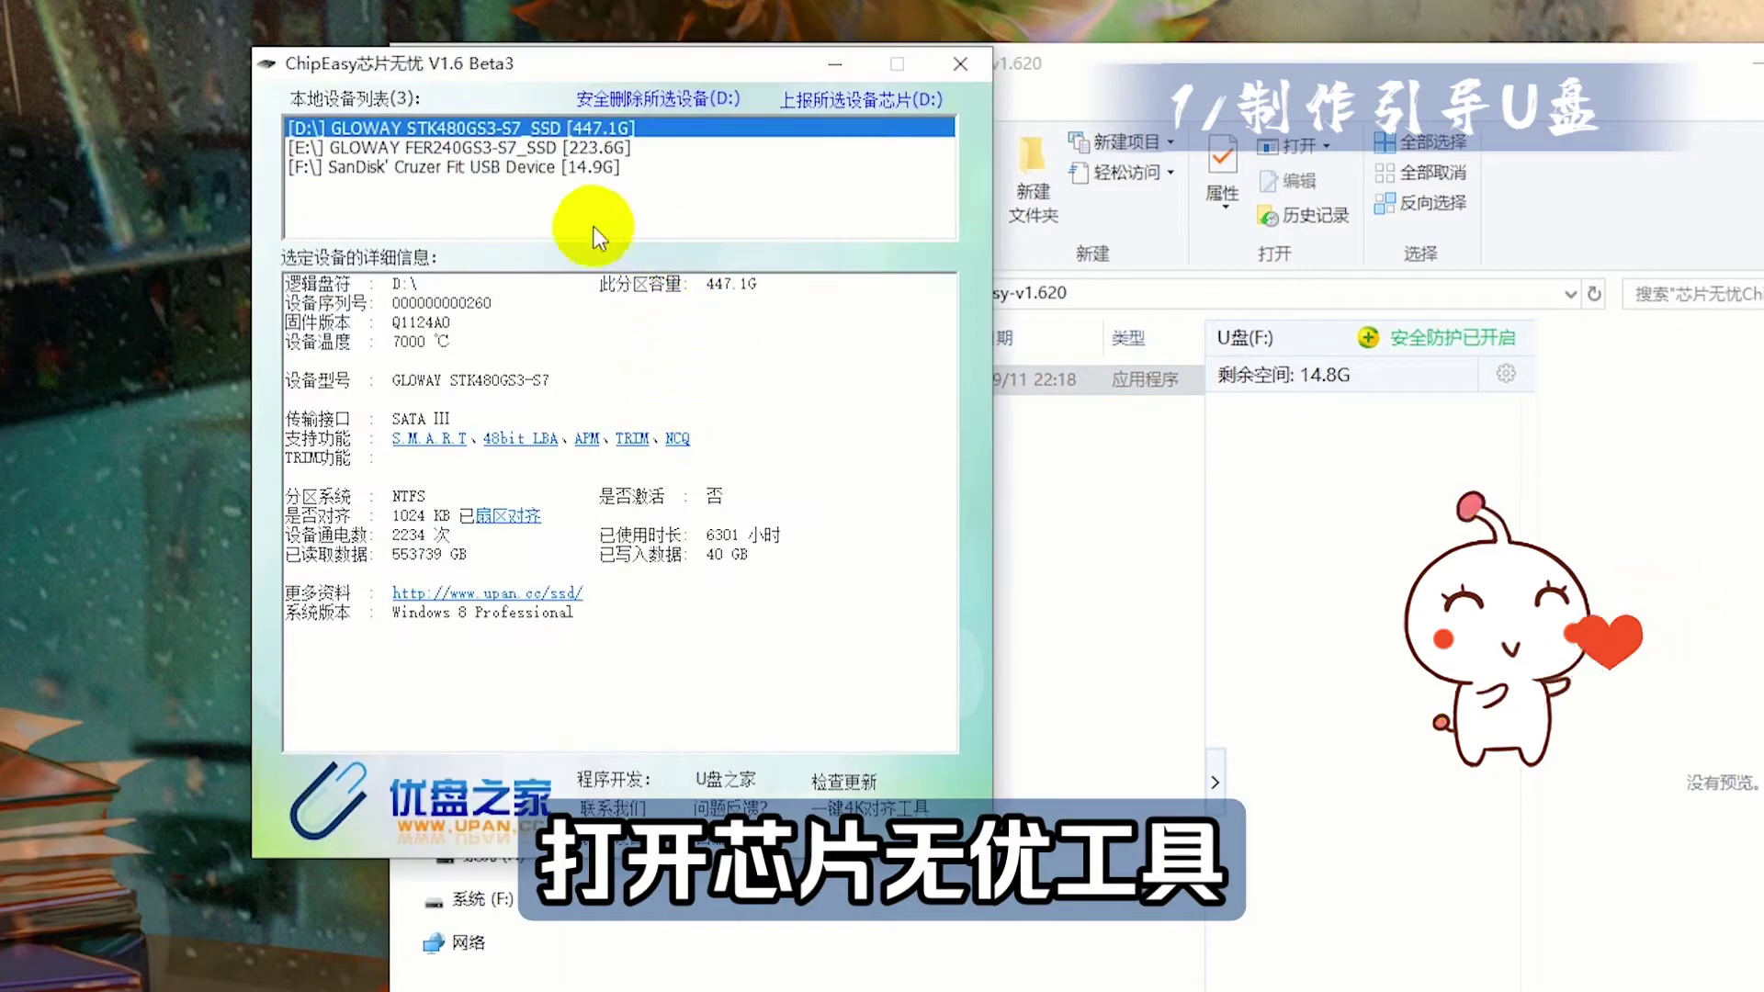
- Copy the device information, including the VID and PID, of the SanDisk Cruzer Fit USB device on F: to the clipboard
left_click(461, 170)
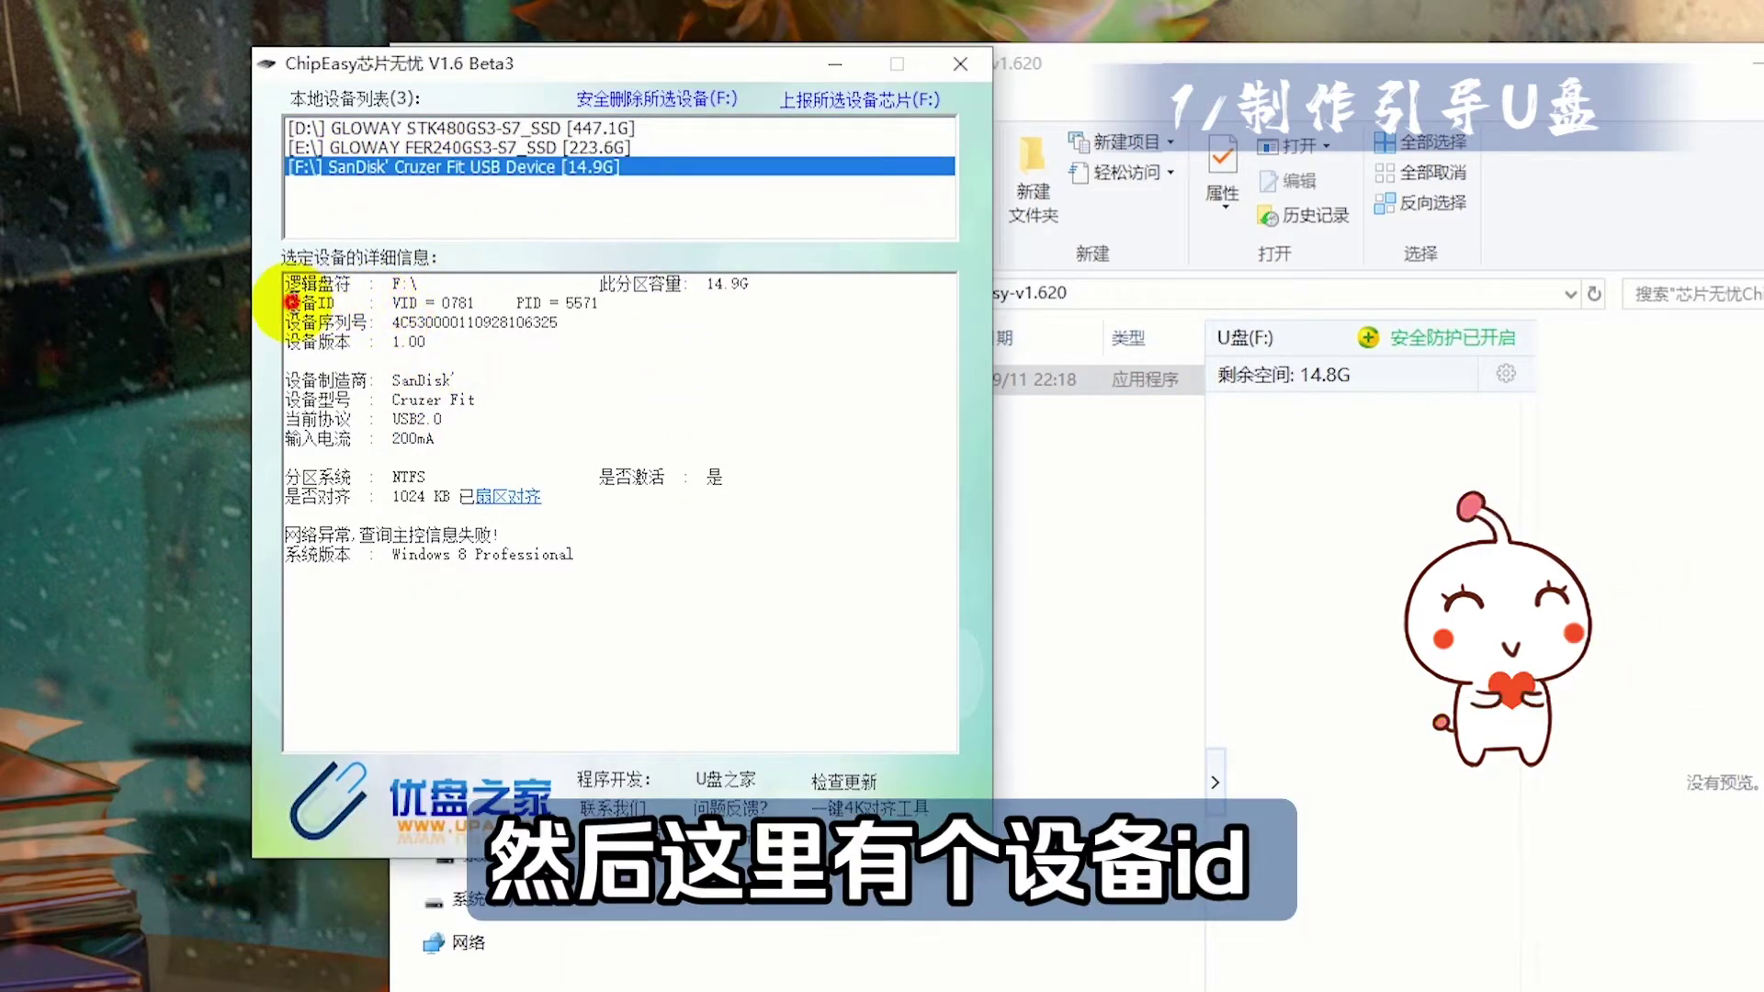
left_click_drag(292, 301, 596, 312)
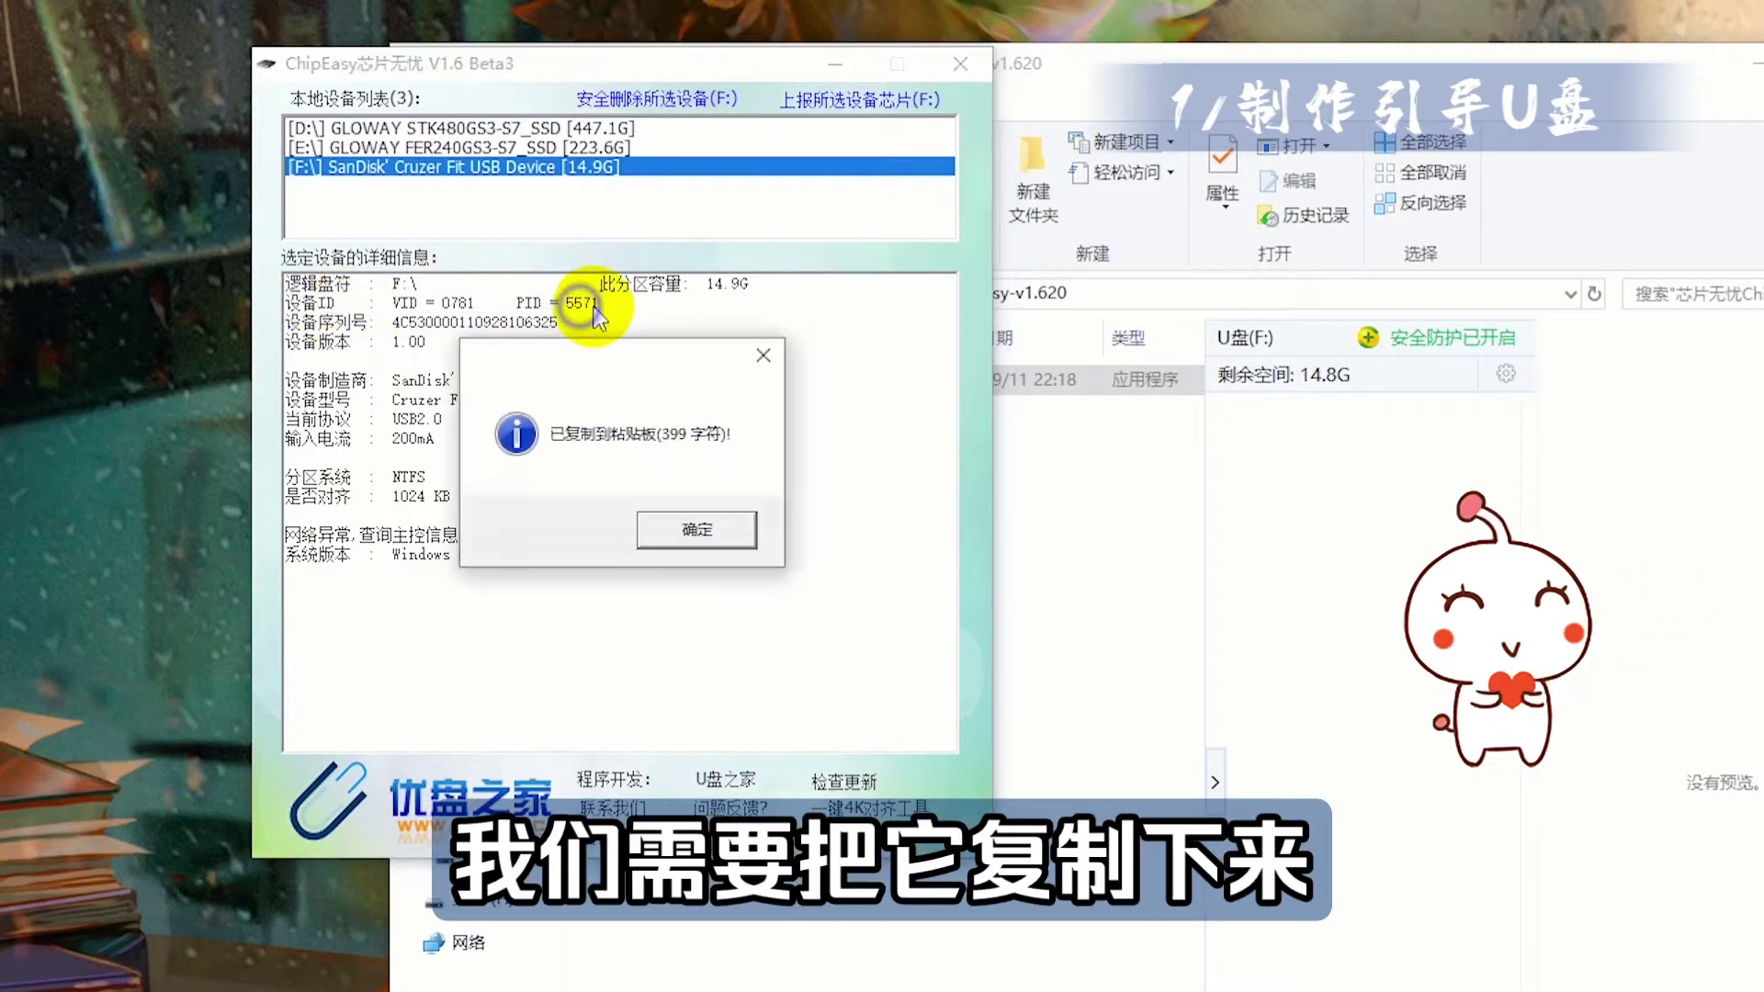
left_click(700, 528)
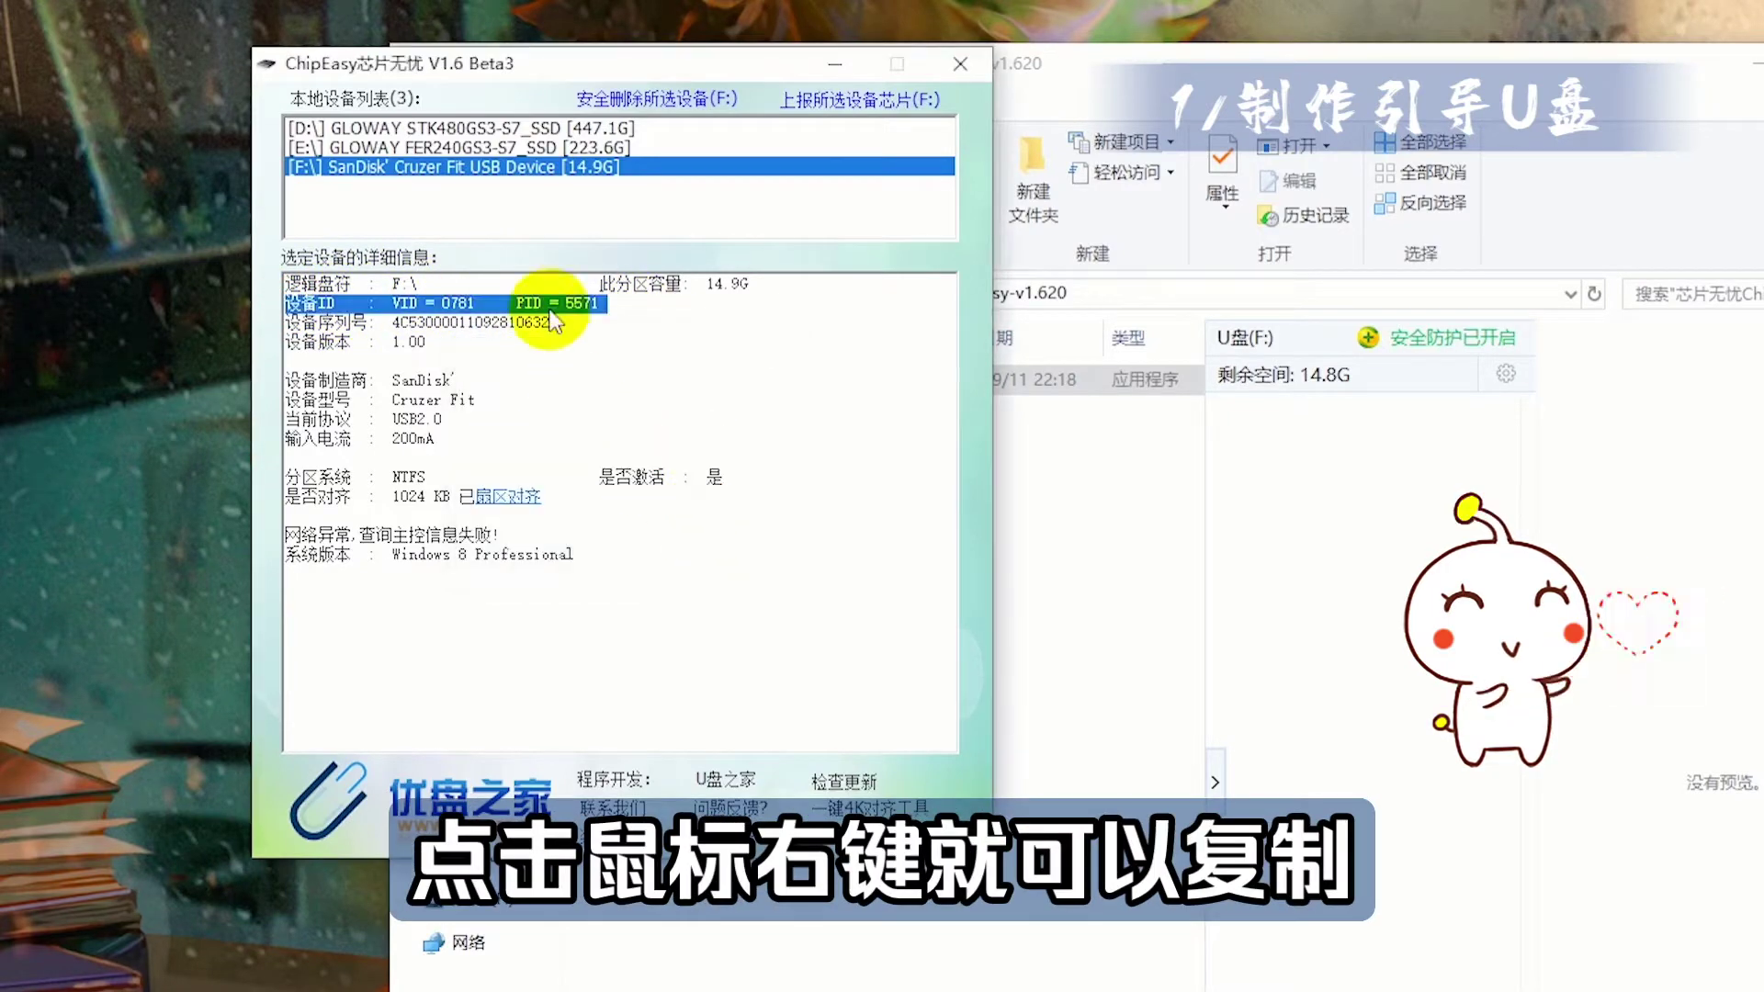
- Create a new text document with the default name in the 芯片无忧ChipEasy-v1.620 folder and open it
left_click(1027, 538)
right_click(705, 487)
mouse_move(918, 854)
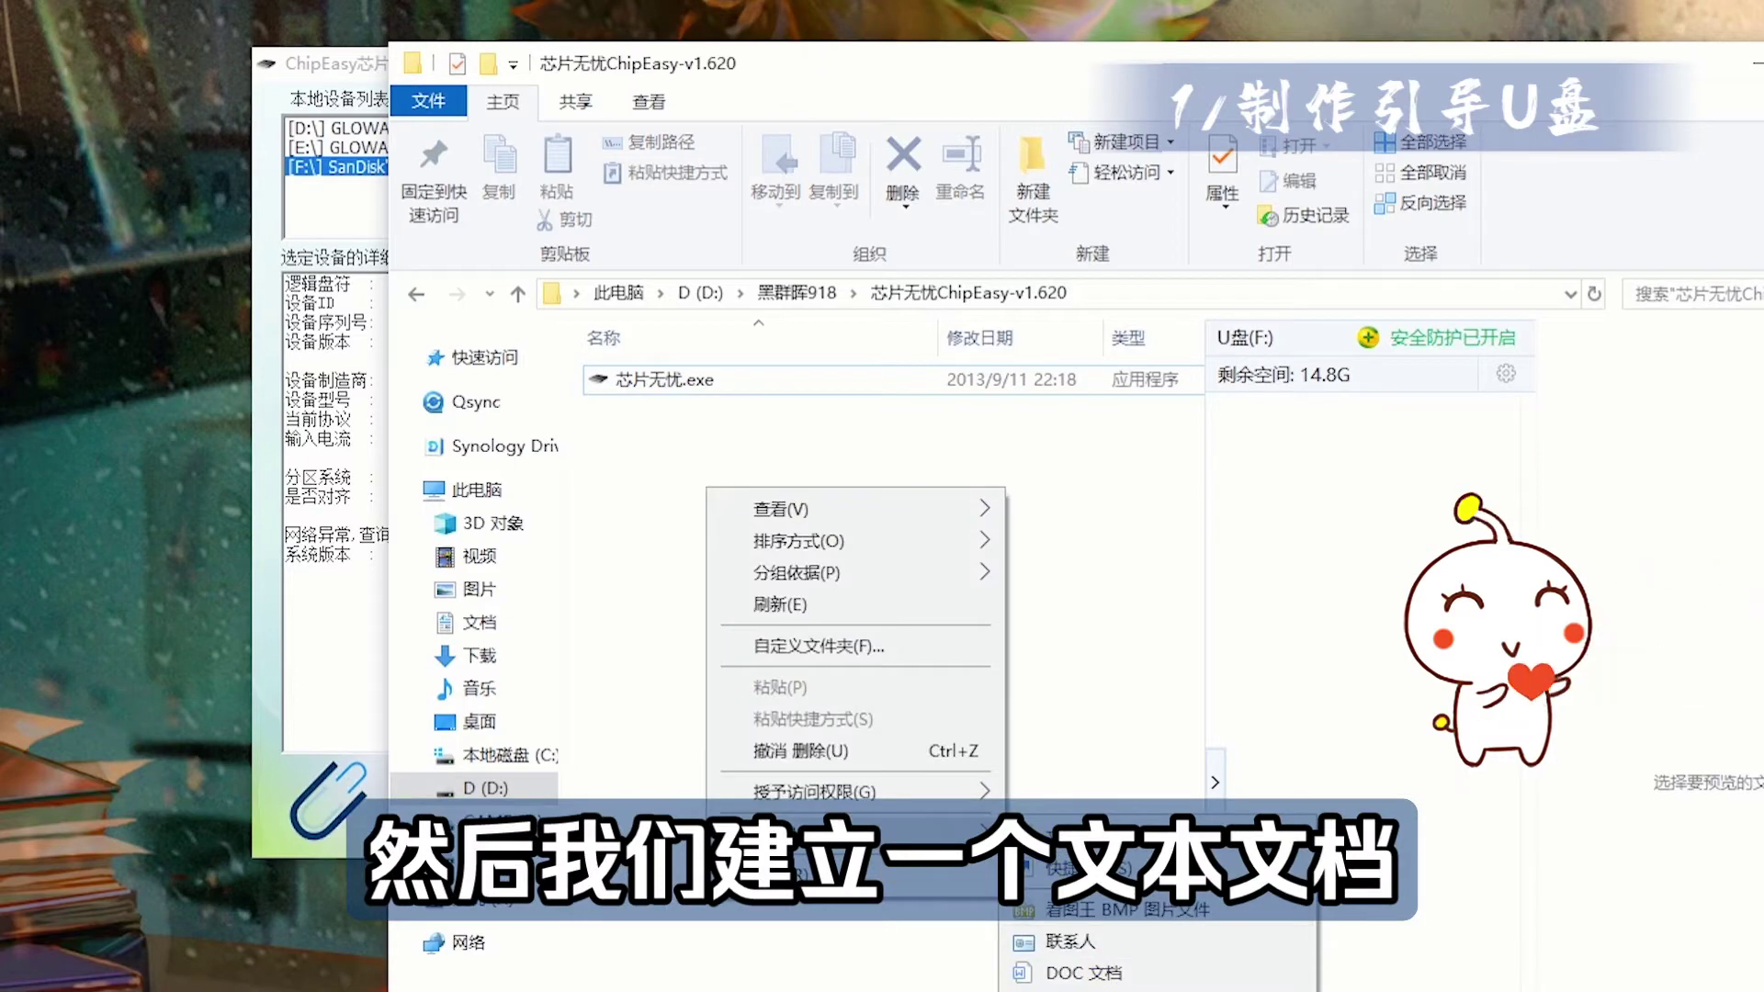
left_click(1075, 985)
key("Return")
double_click(783, 412)
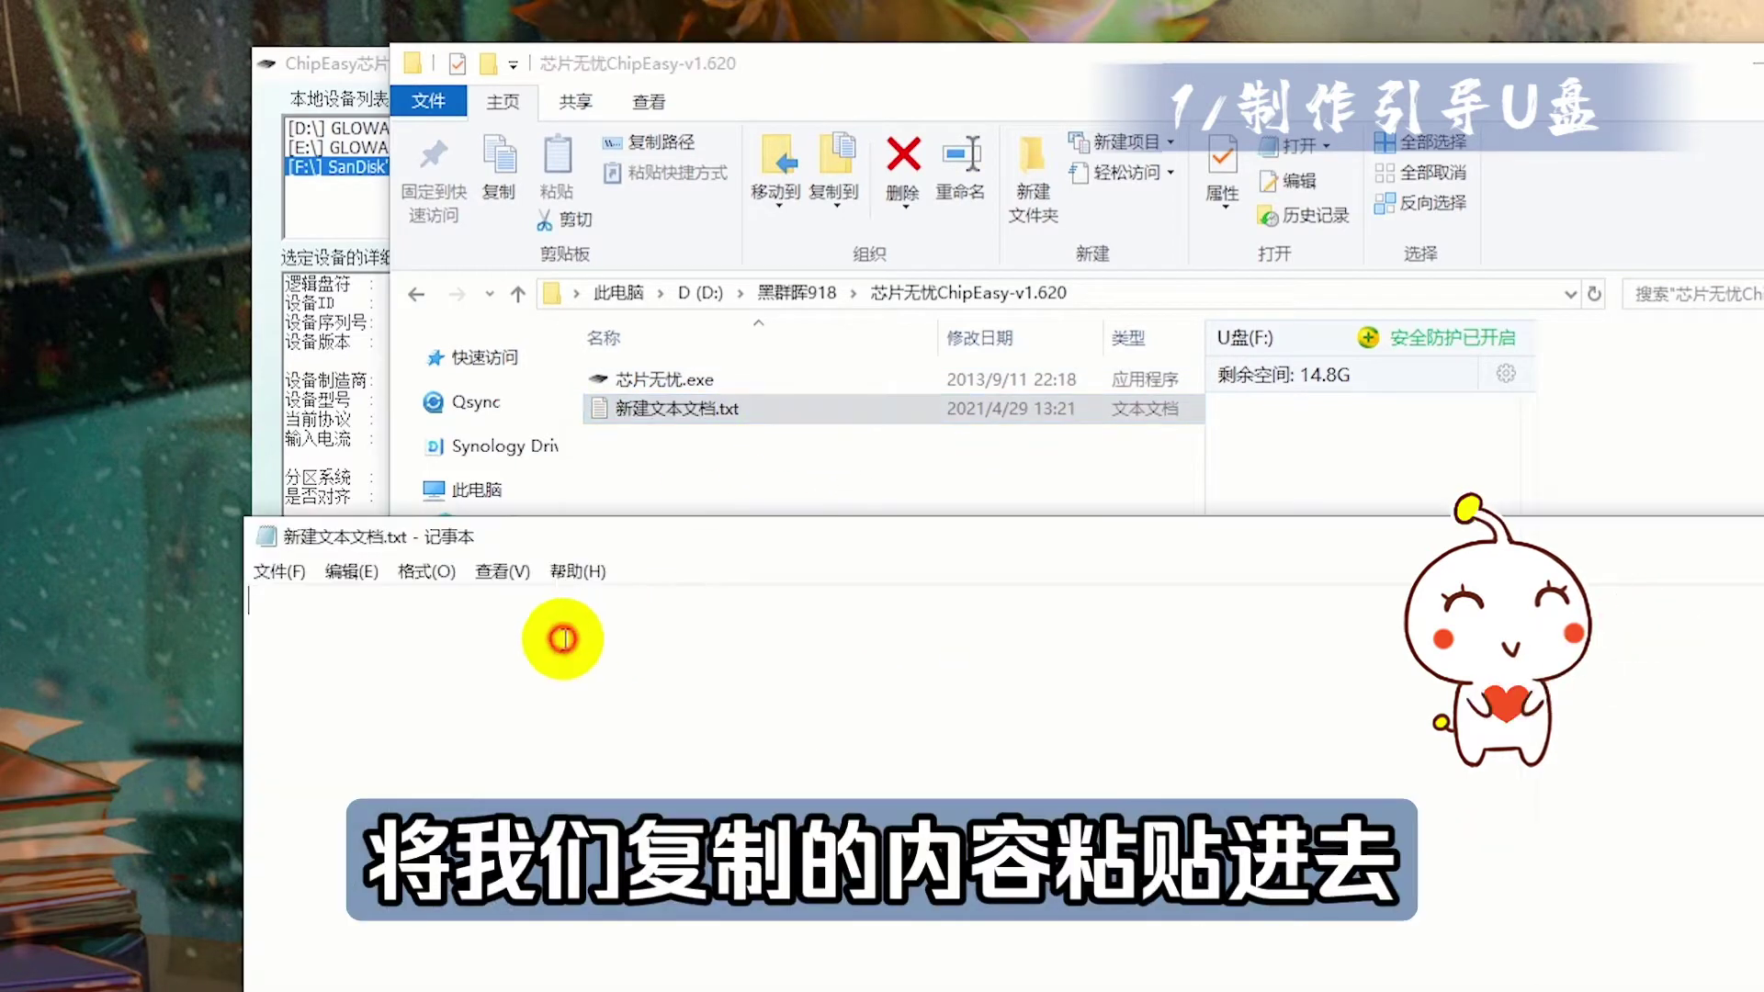
- Paste the copied USB device information into the new text document and save it
right_click(562, 639)
left_click(669, 751)
left_click_drag(640, 536, 420, 399)
left_click(55, 432)
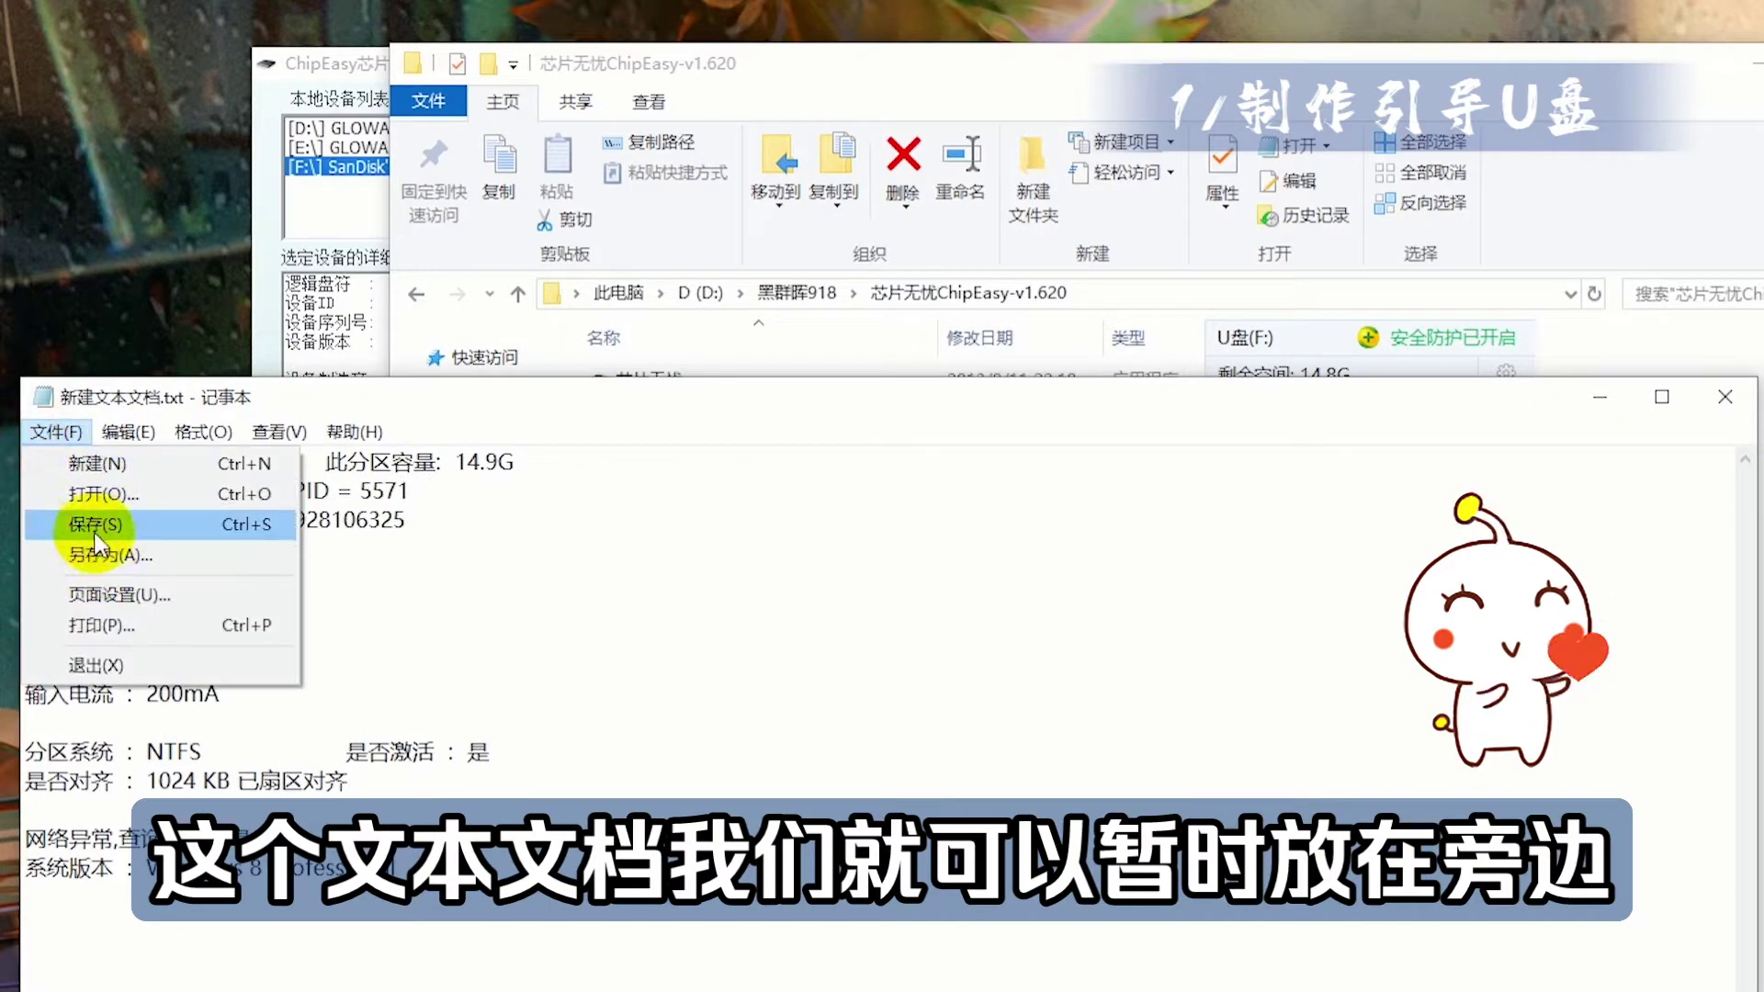
left_click(94, 524)
- Close ChipEasy and launch Win32DiskImager.exe from the ImageWriter folder inside 镜像写入Win32DiskImager
left_click(342, 349)
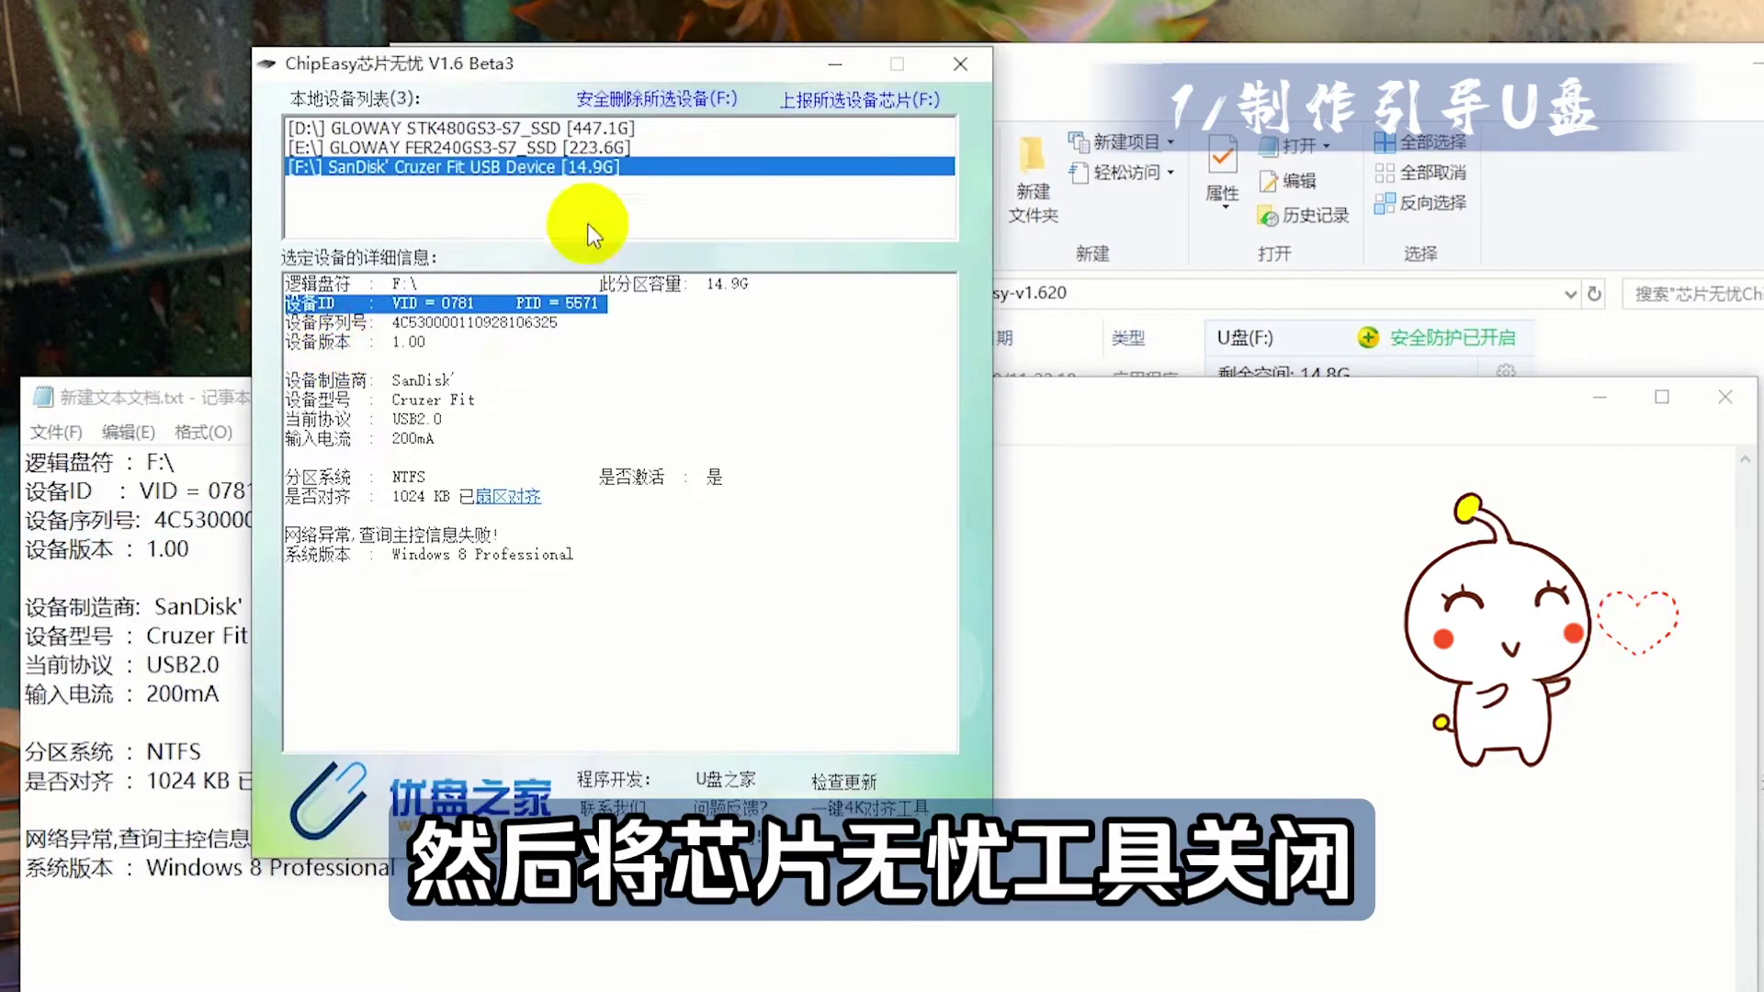
left_click(960, 66)
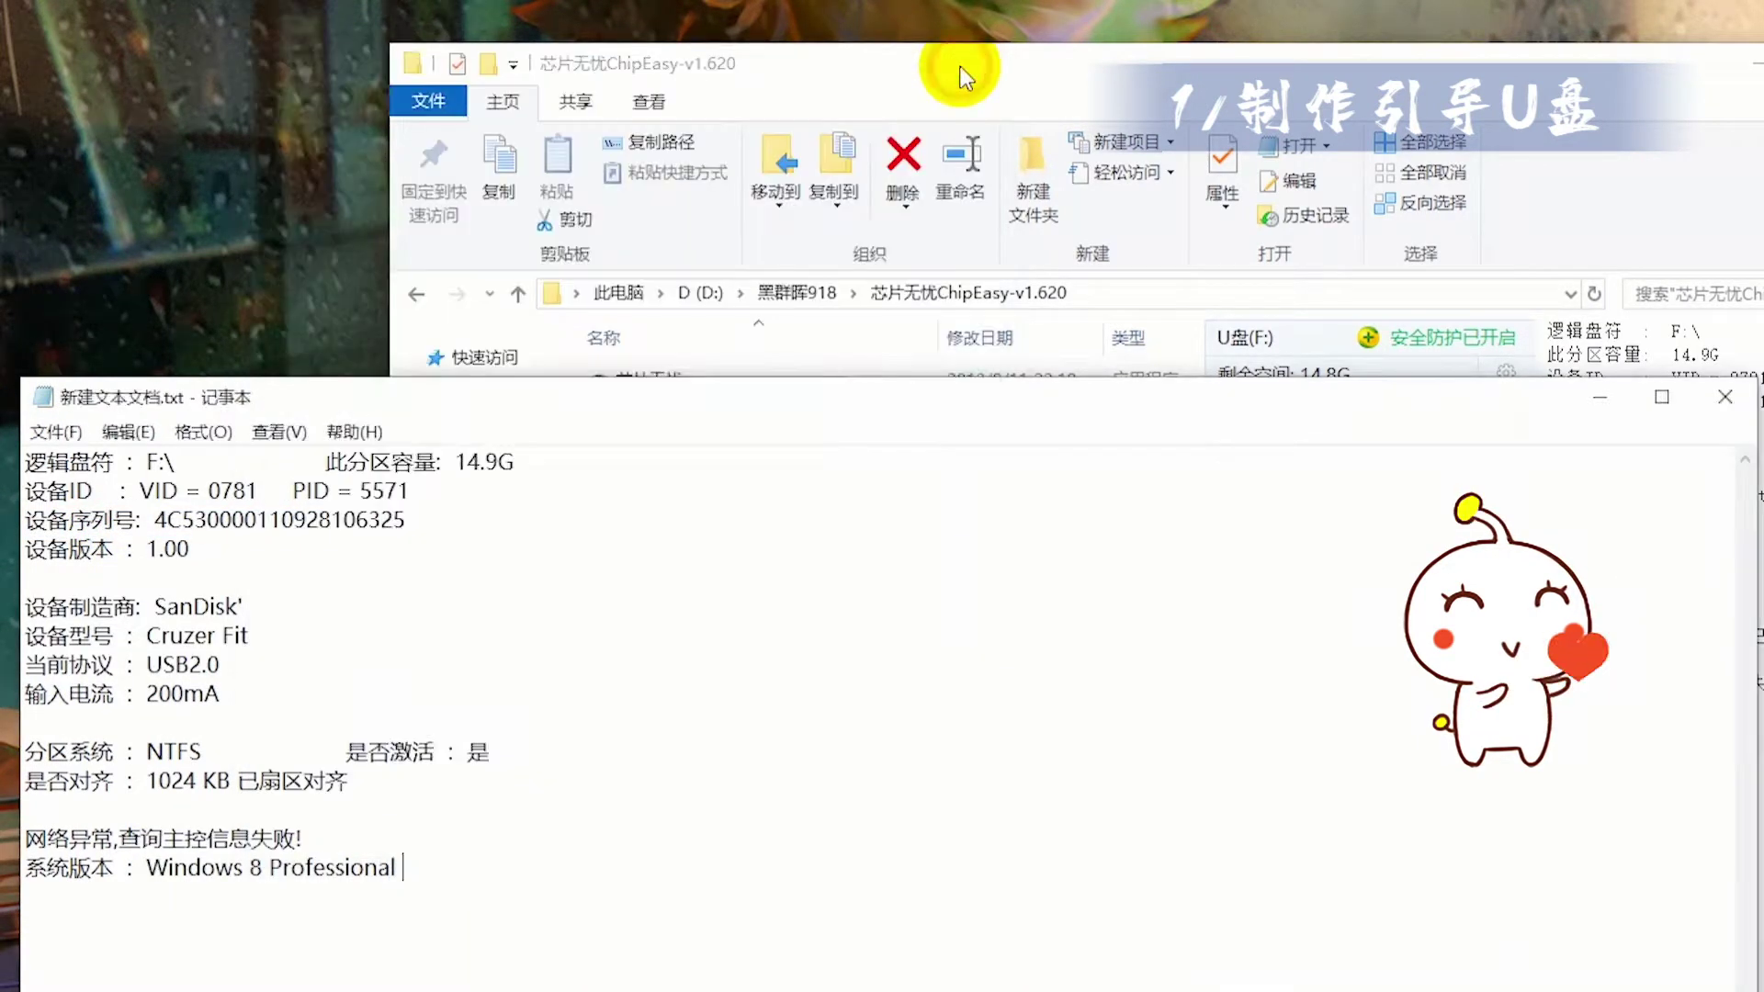
left_click(796, 292)
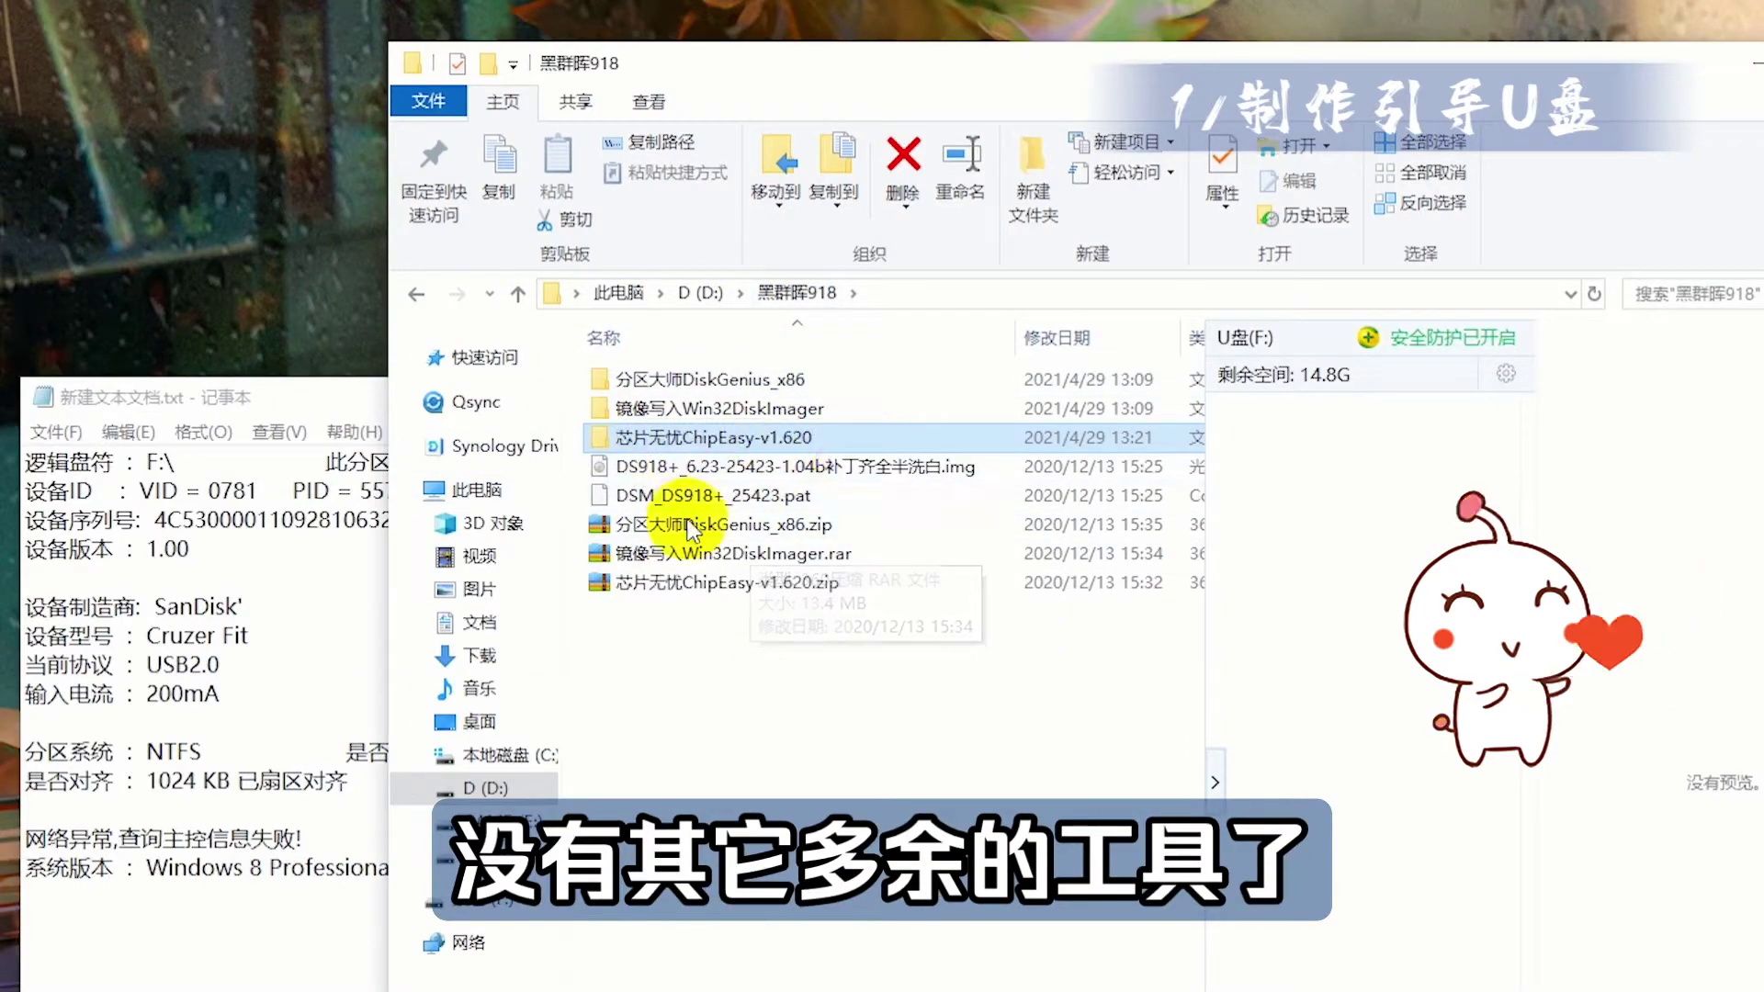
double_click(665, 410)
double_click(700, 380)
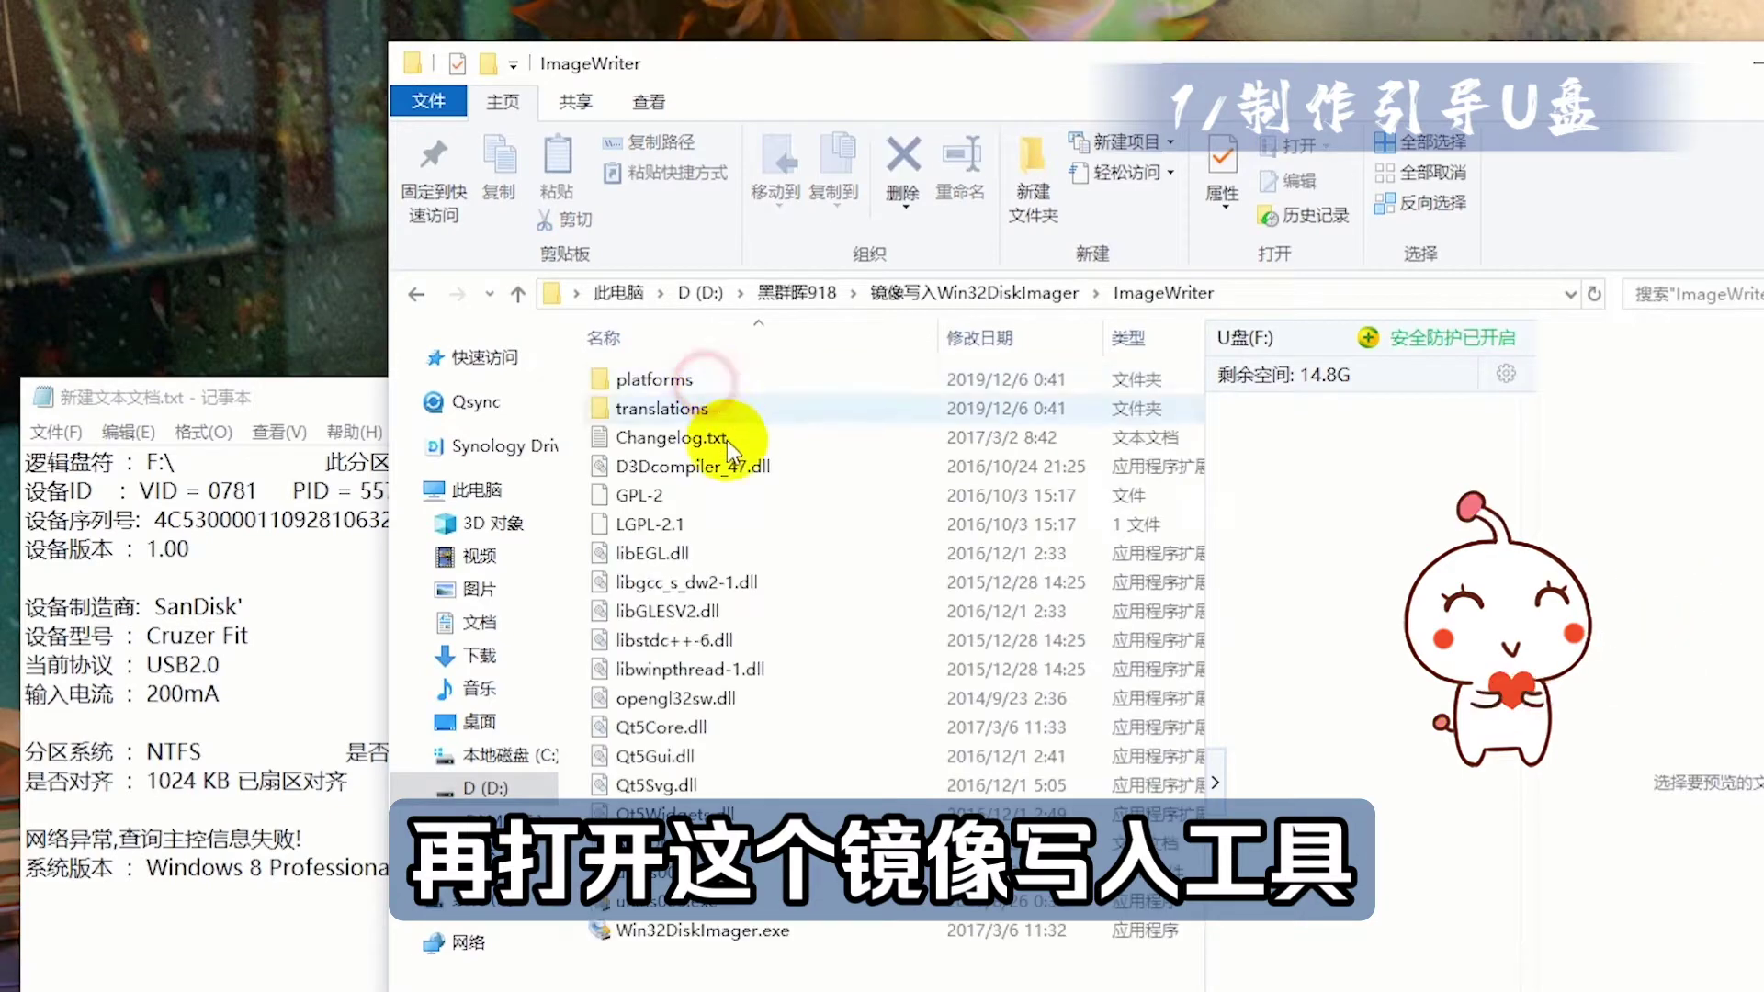
double_click(648, 930)
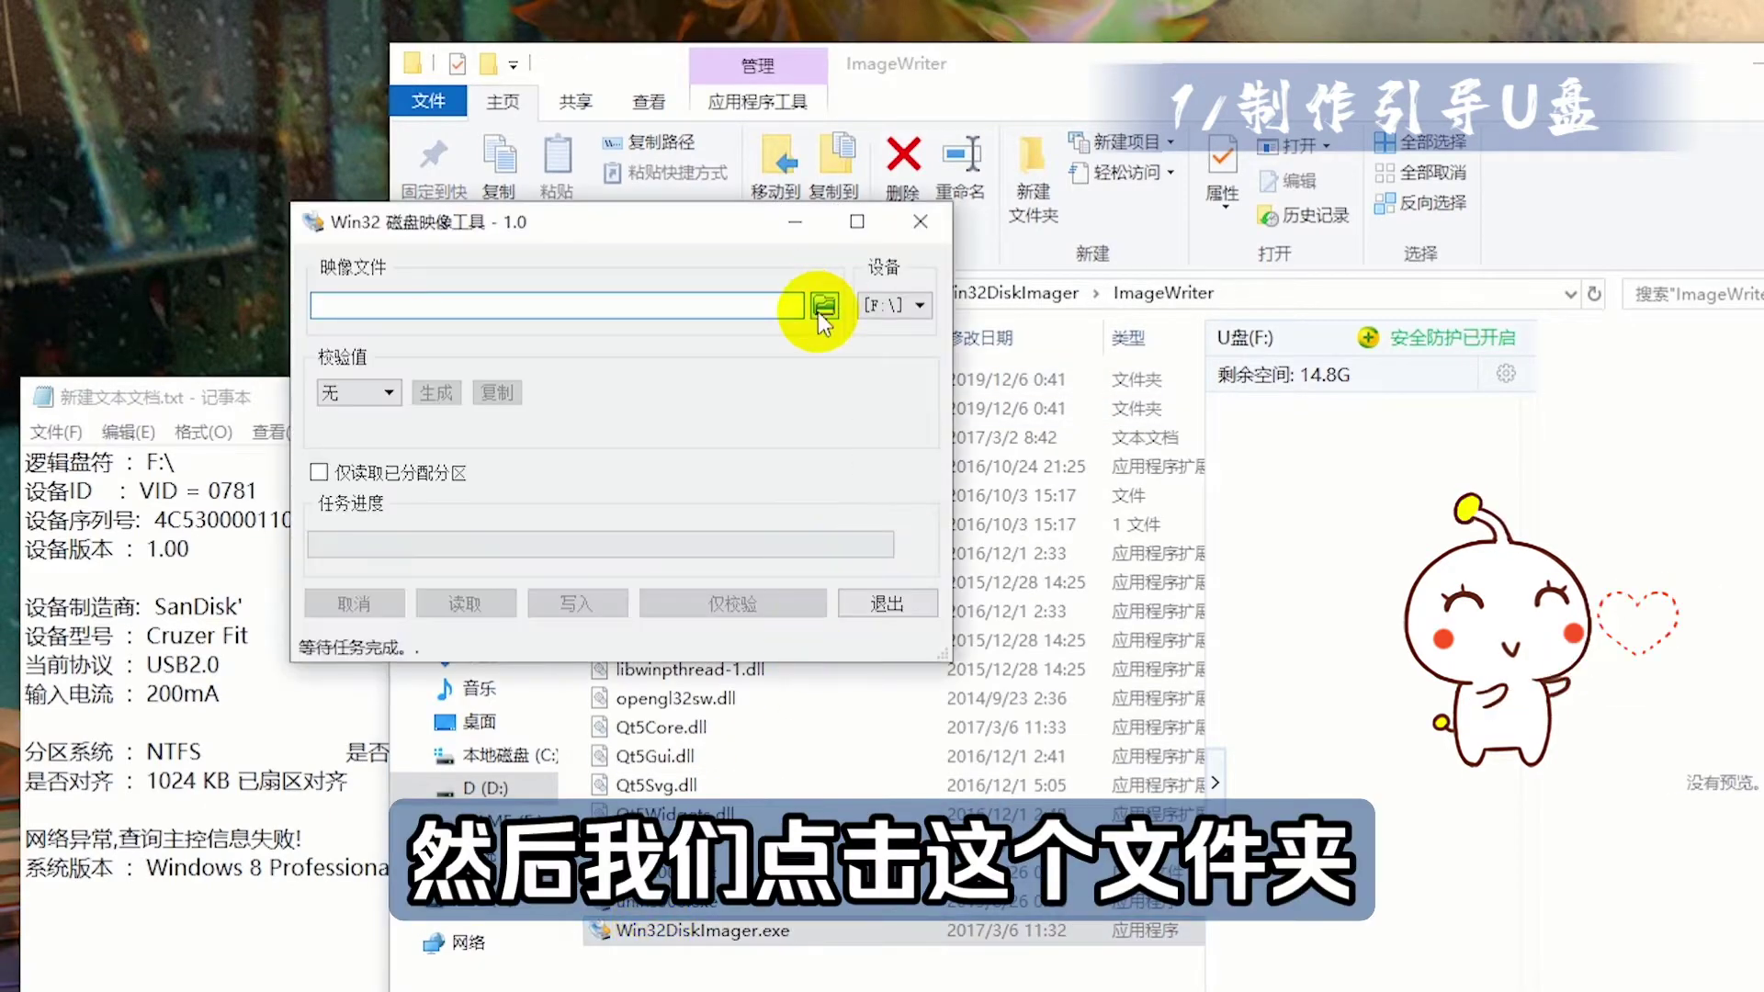
- Load DS918+_6.23-25423-1.04b补丁齐全半洗白.img from the 黑群晖918 folder as the image file
left_click(822, 307)
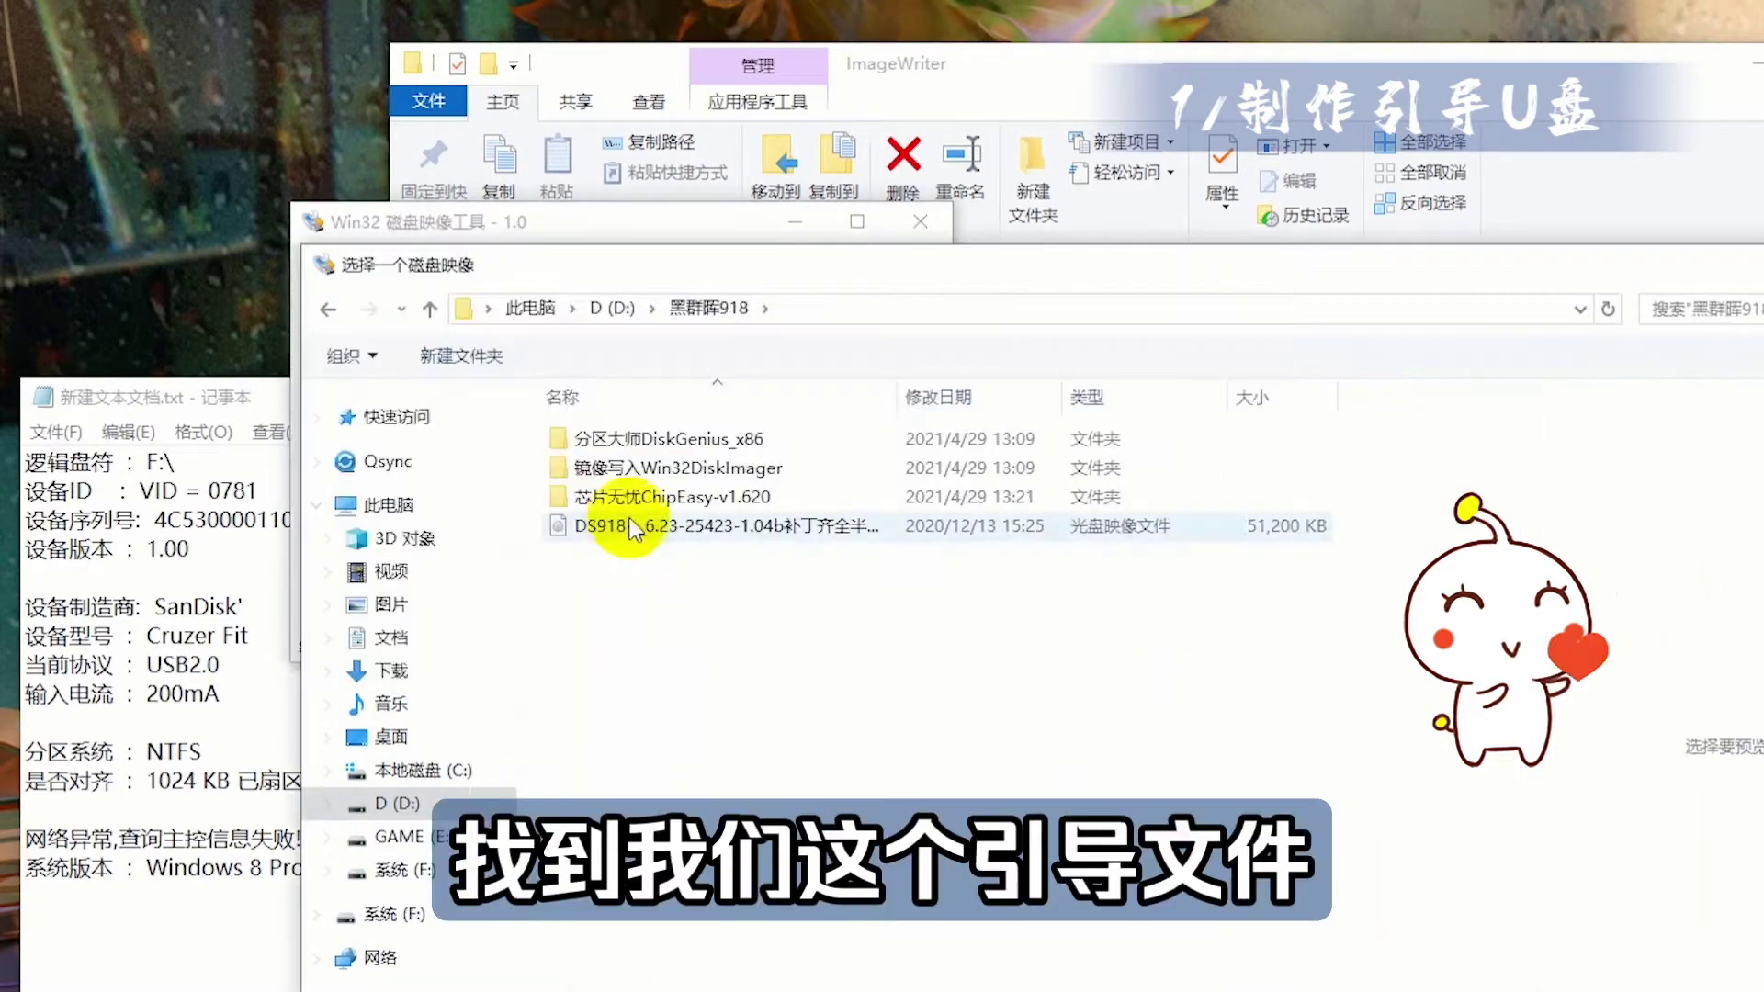
double_click(897, 393)
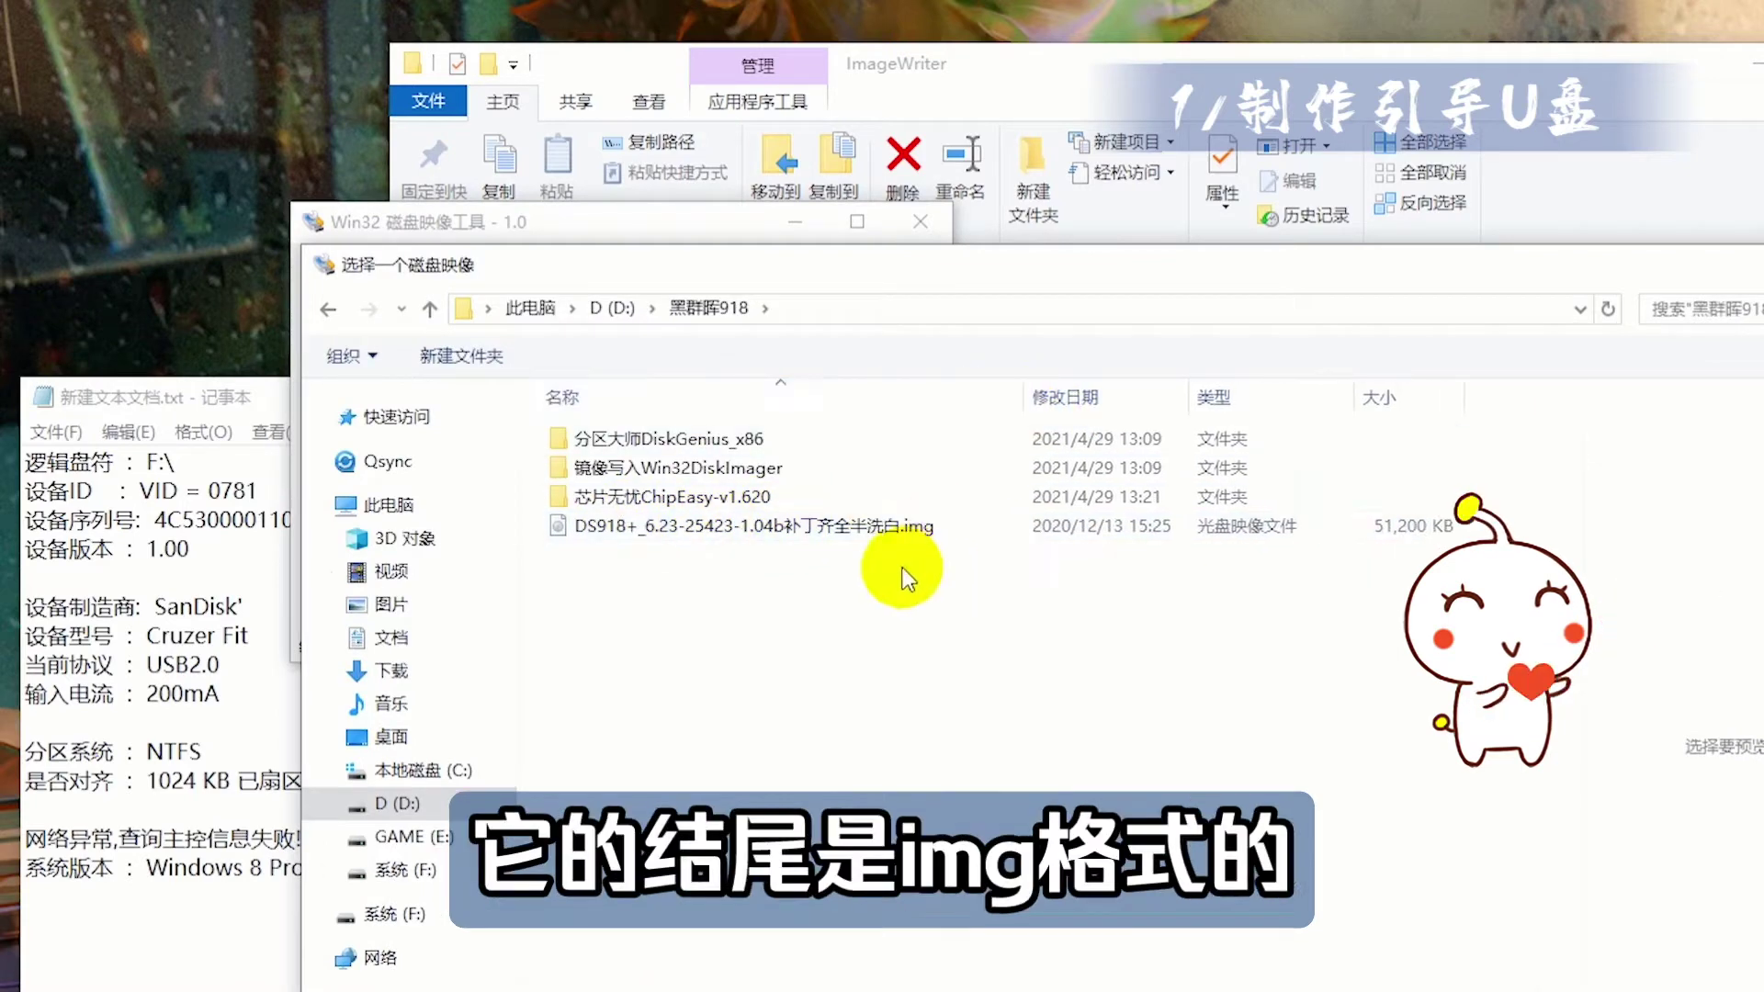
left_click(925, 531)
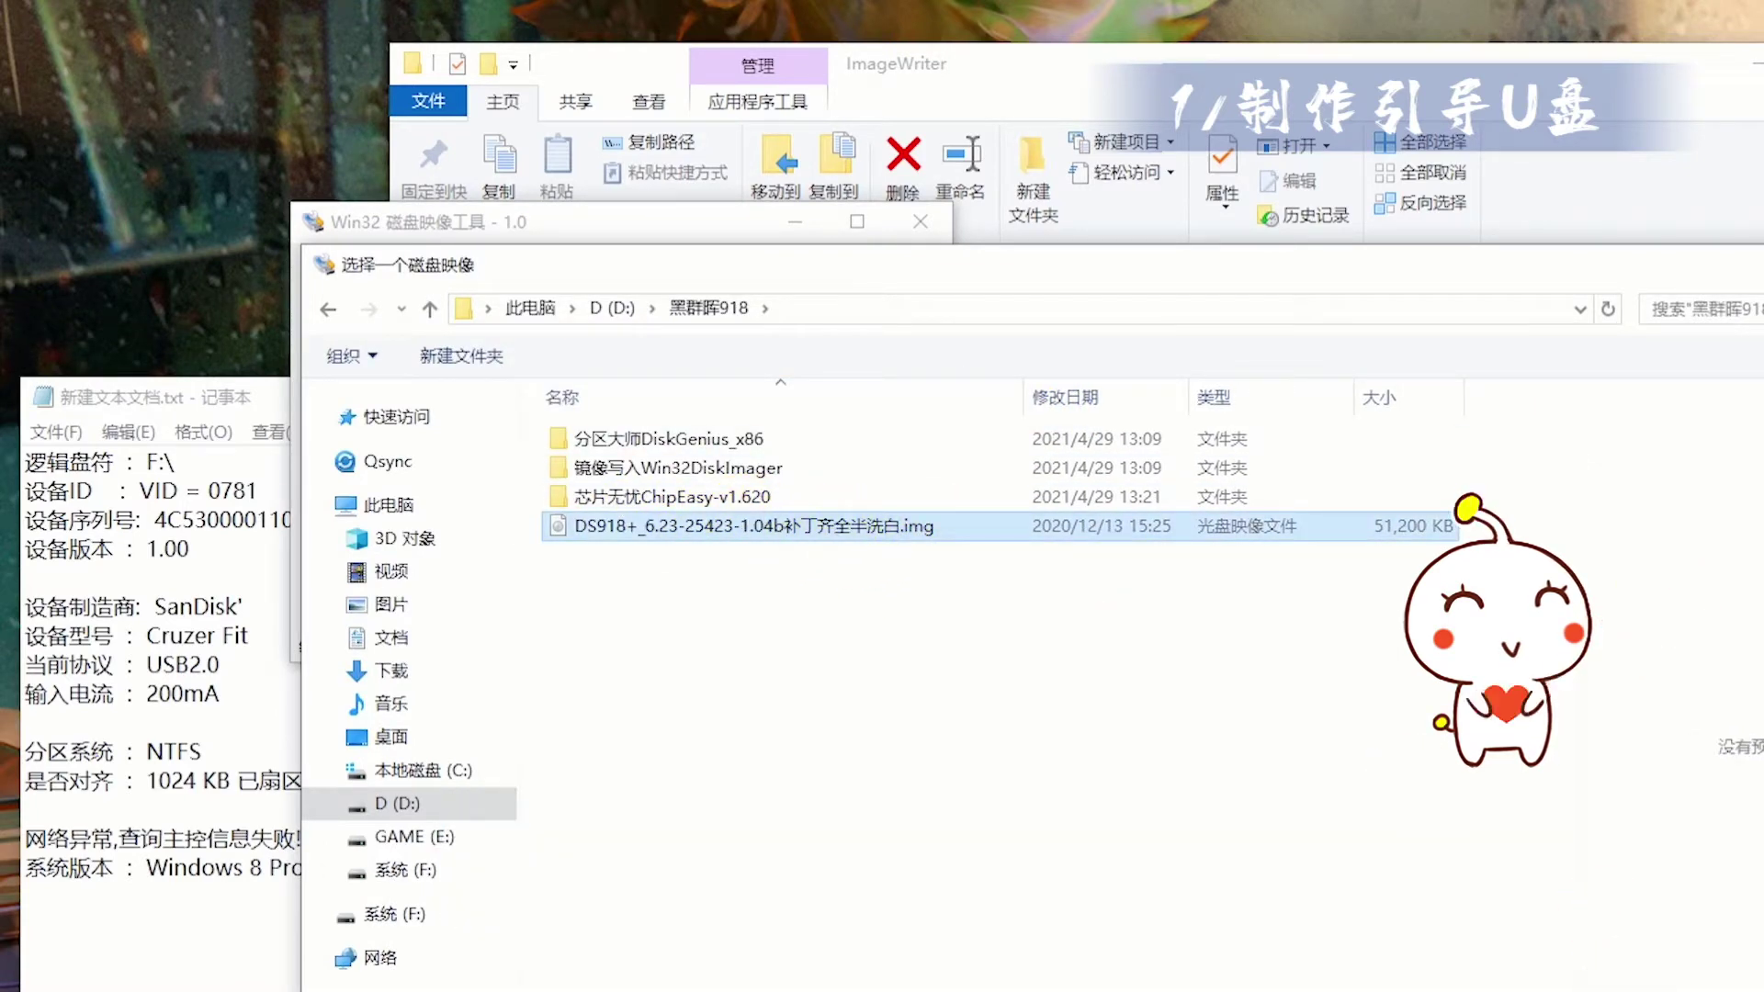
key("Return")
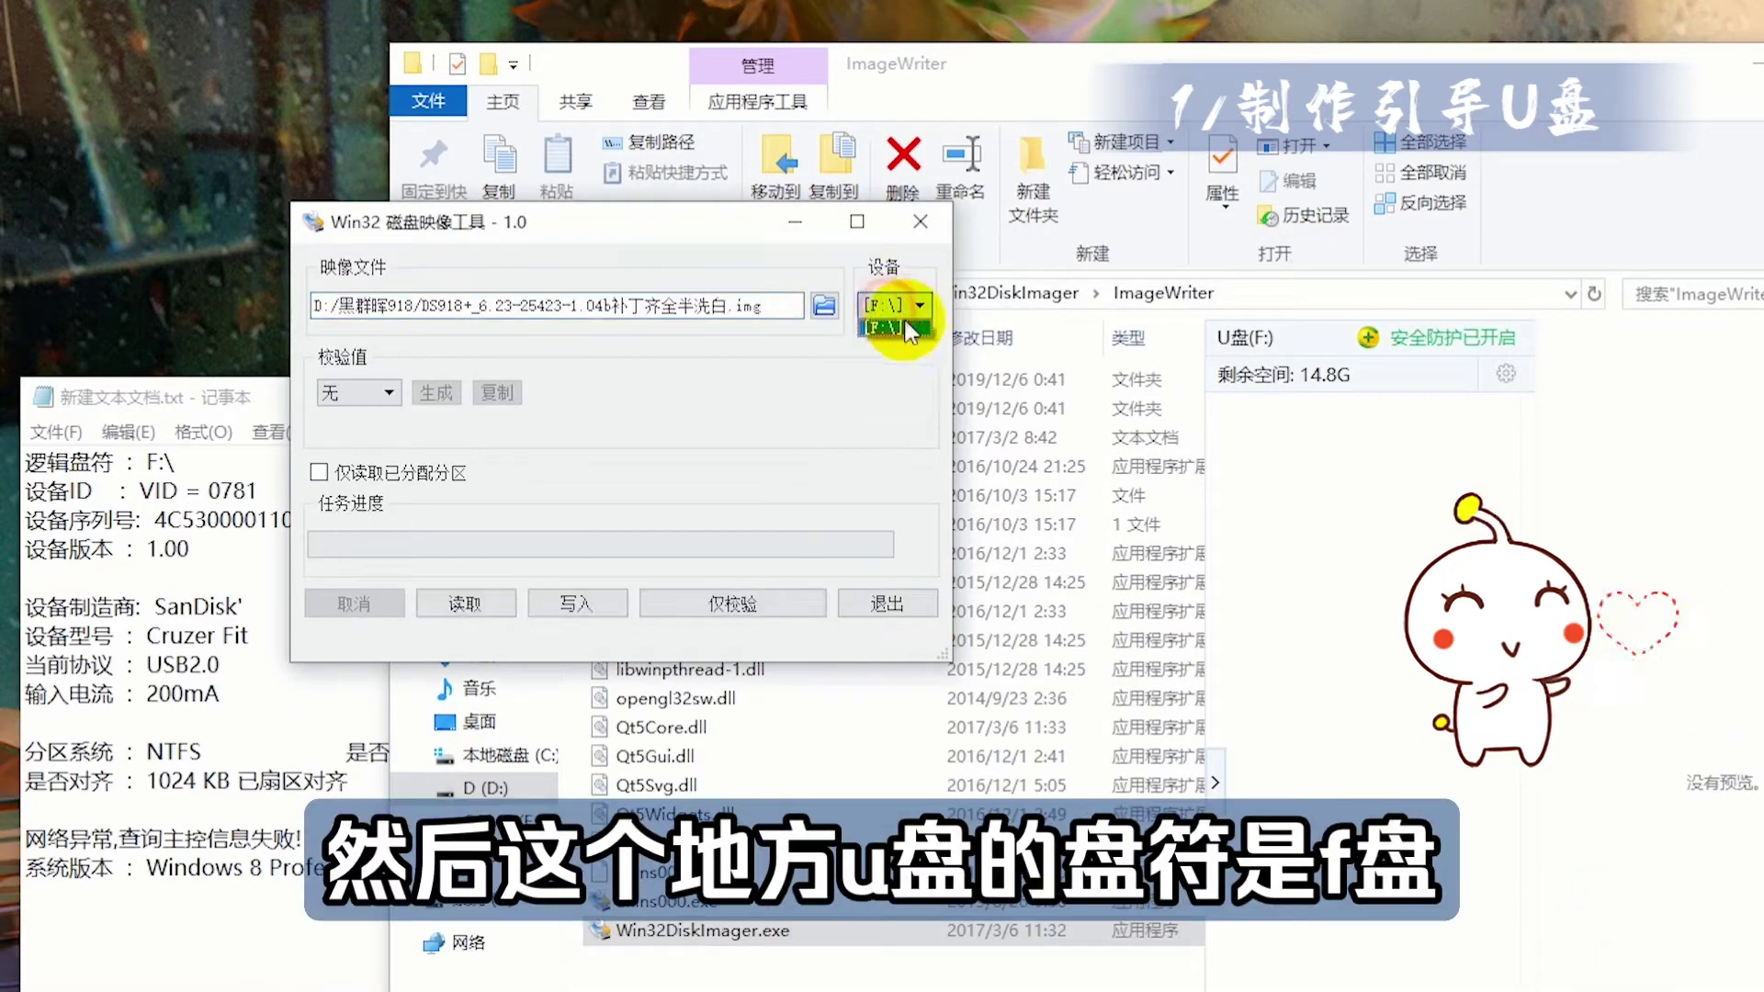
- Write the loaded boot image to the USB device F:, accepting the overwrite
left_click(896, 328)
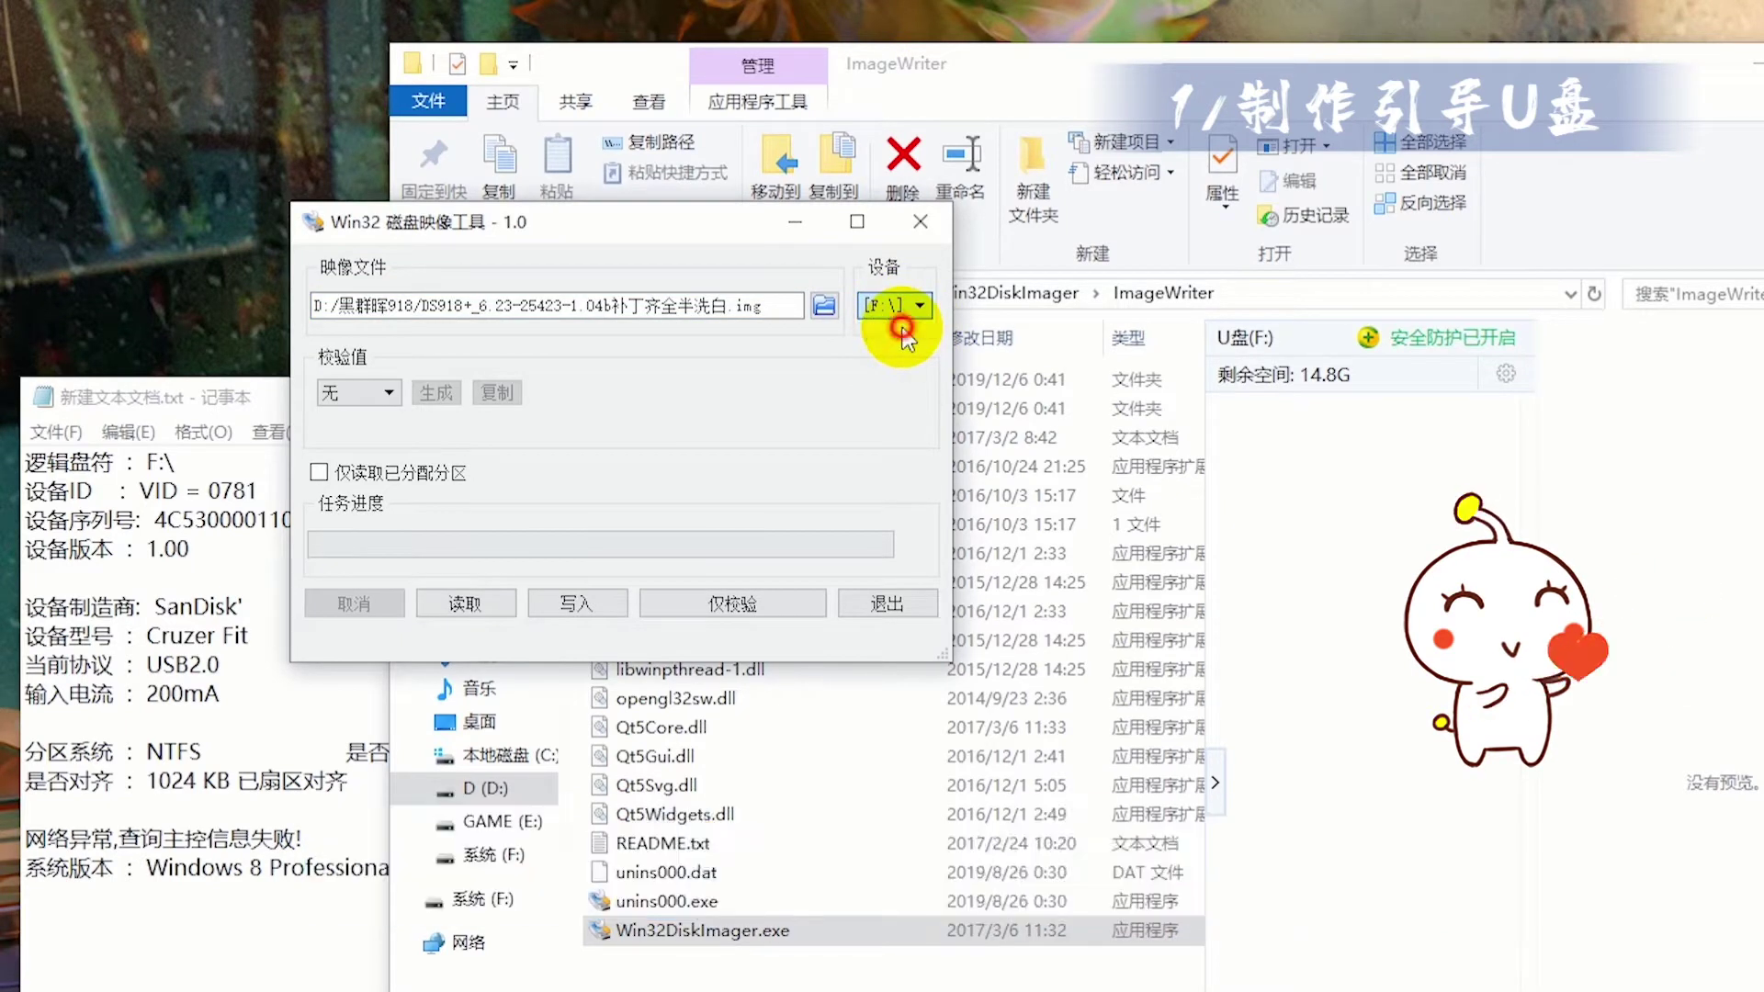
left_click(595, 606)
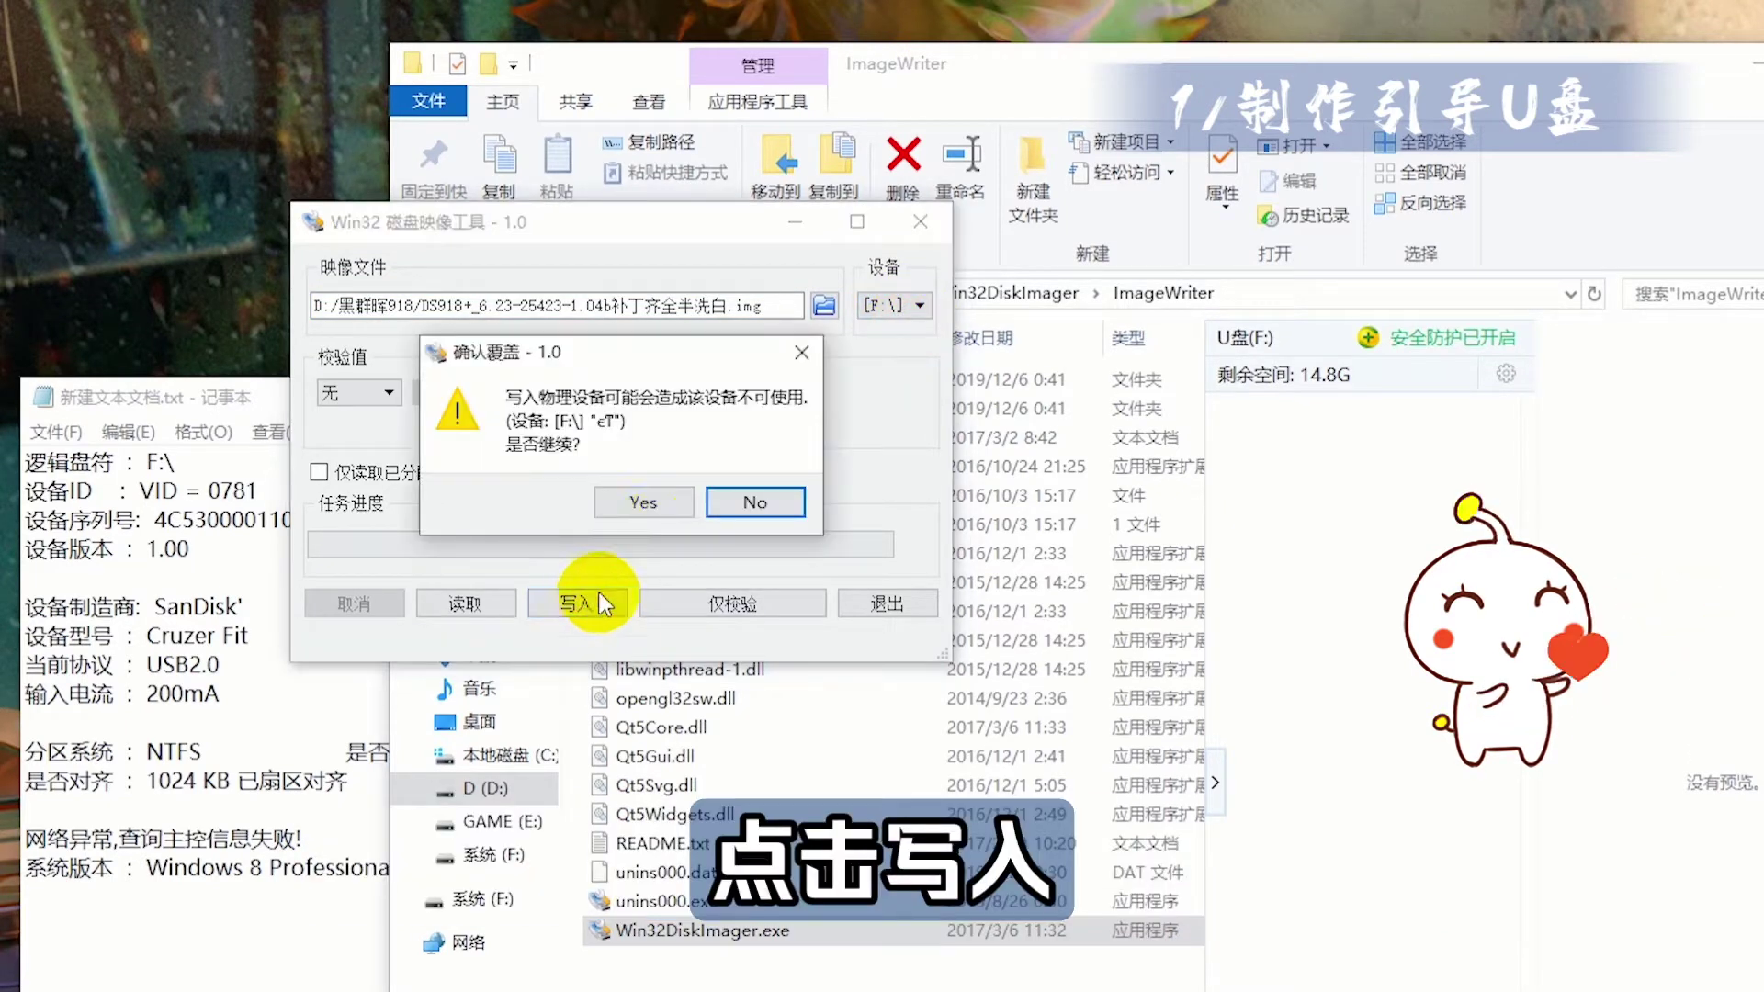
left_click(654, 506)
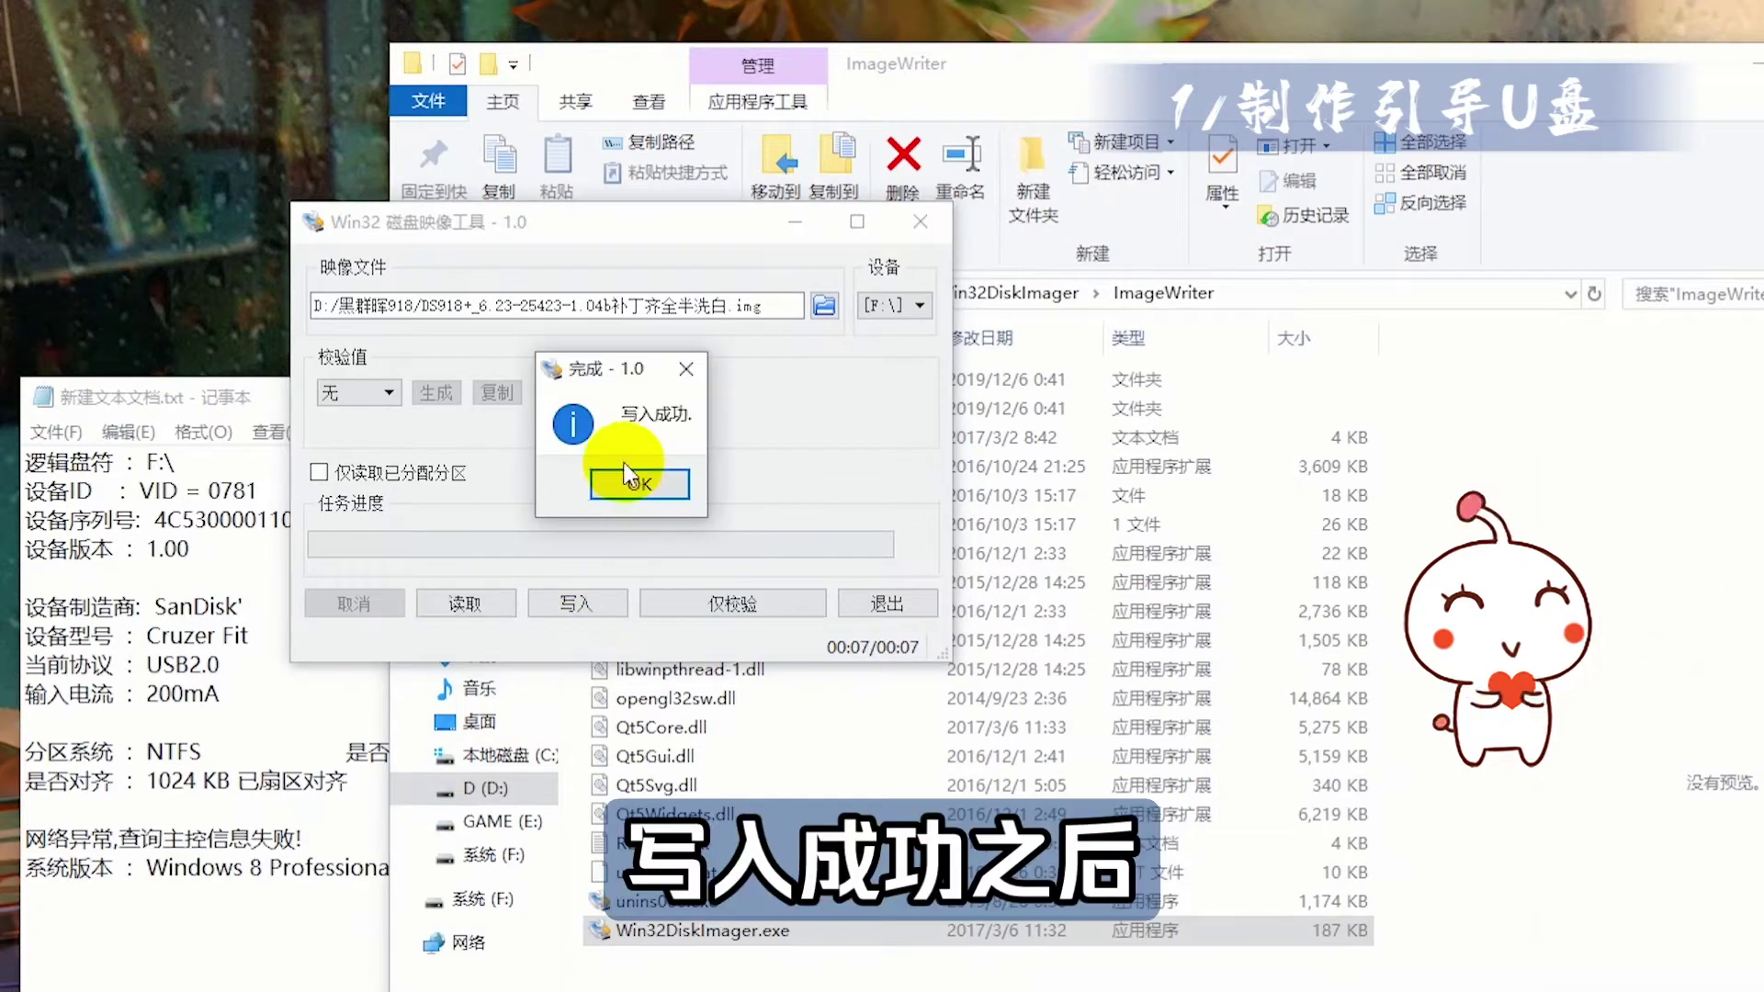
left_click(634, 481)
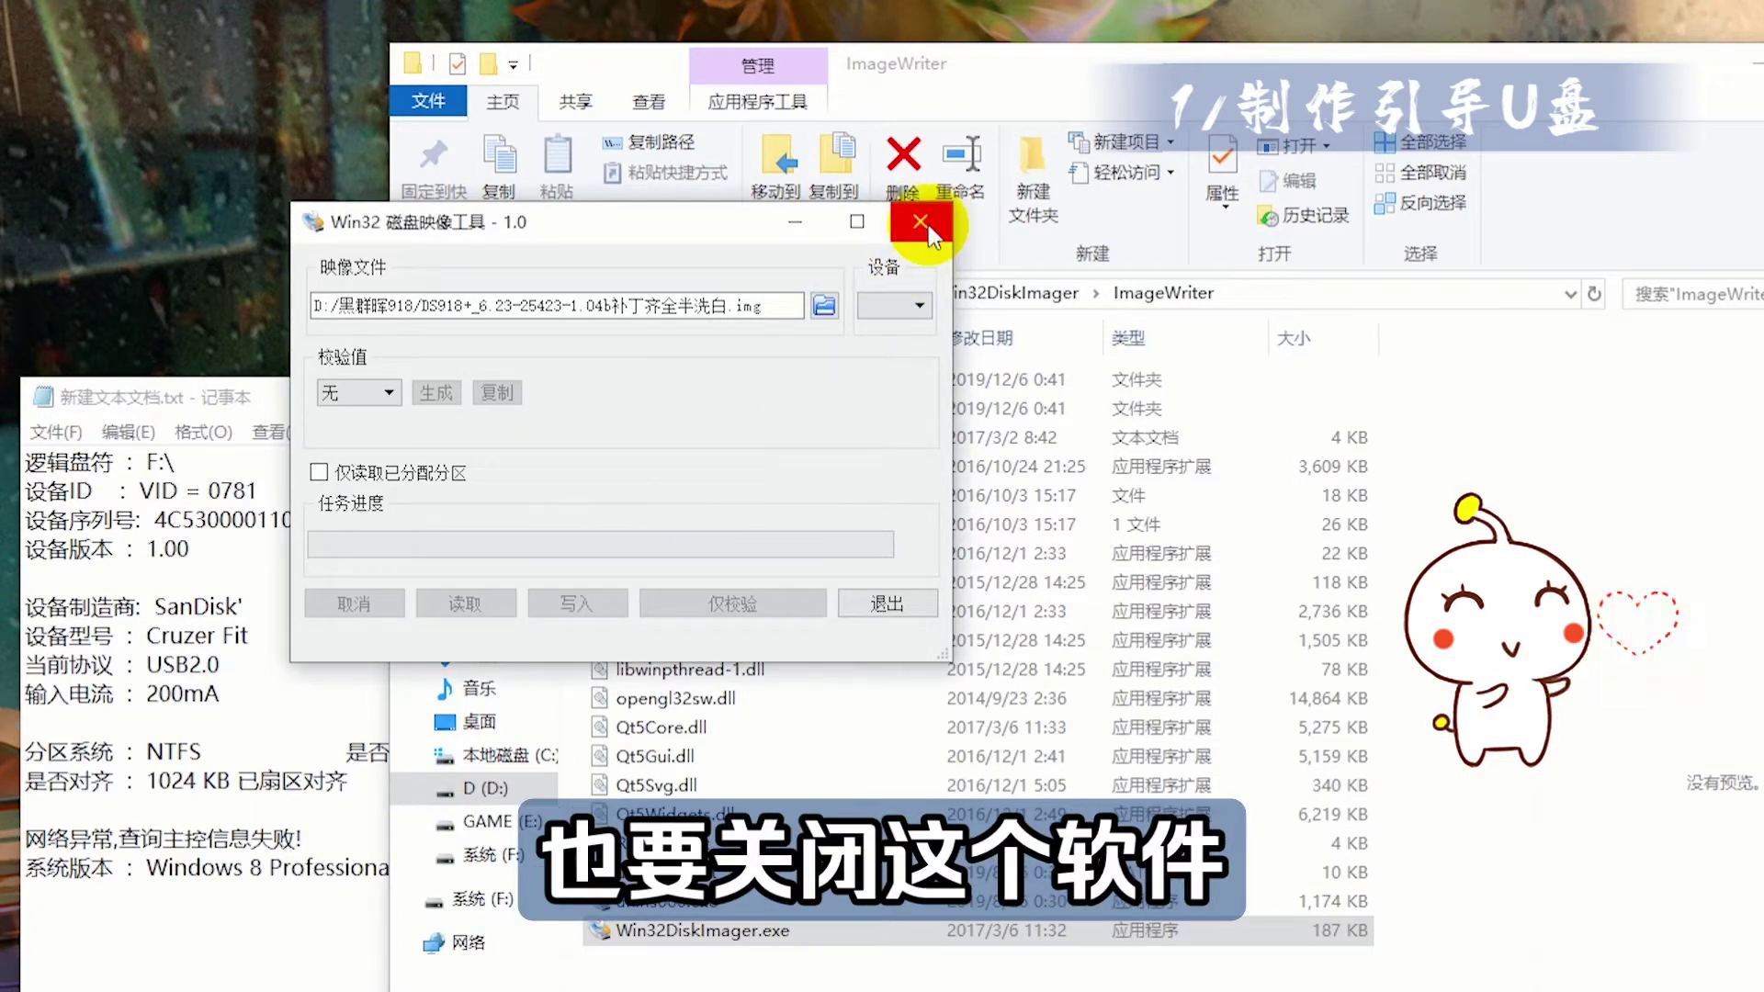
- Close the disk imaging tool and relaunch DiskGenius.exe from the 分区大师DiskGenius_x86 folder
left_click(920, 223)
left_click(820, 298)
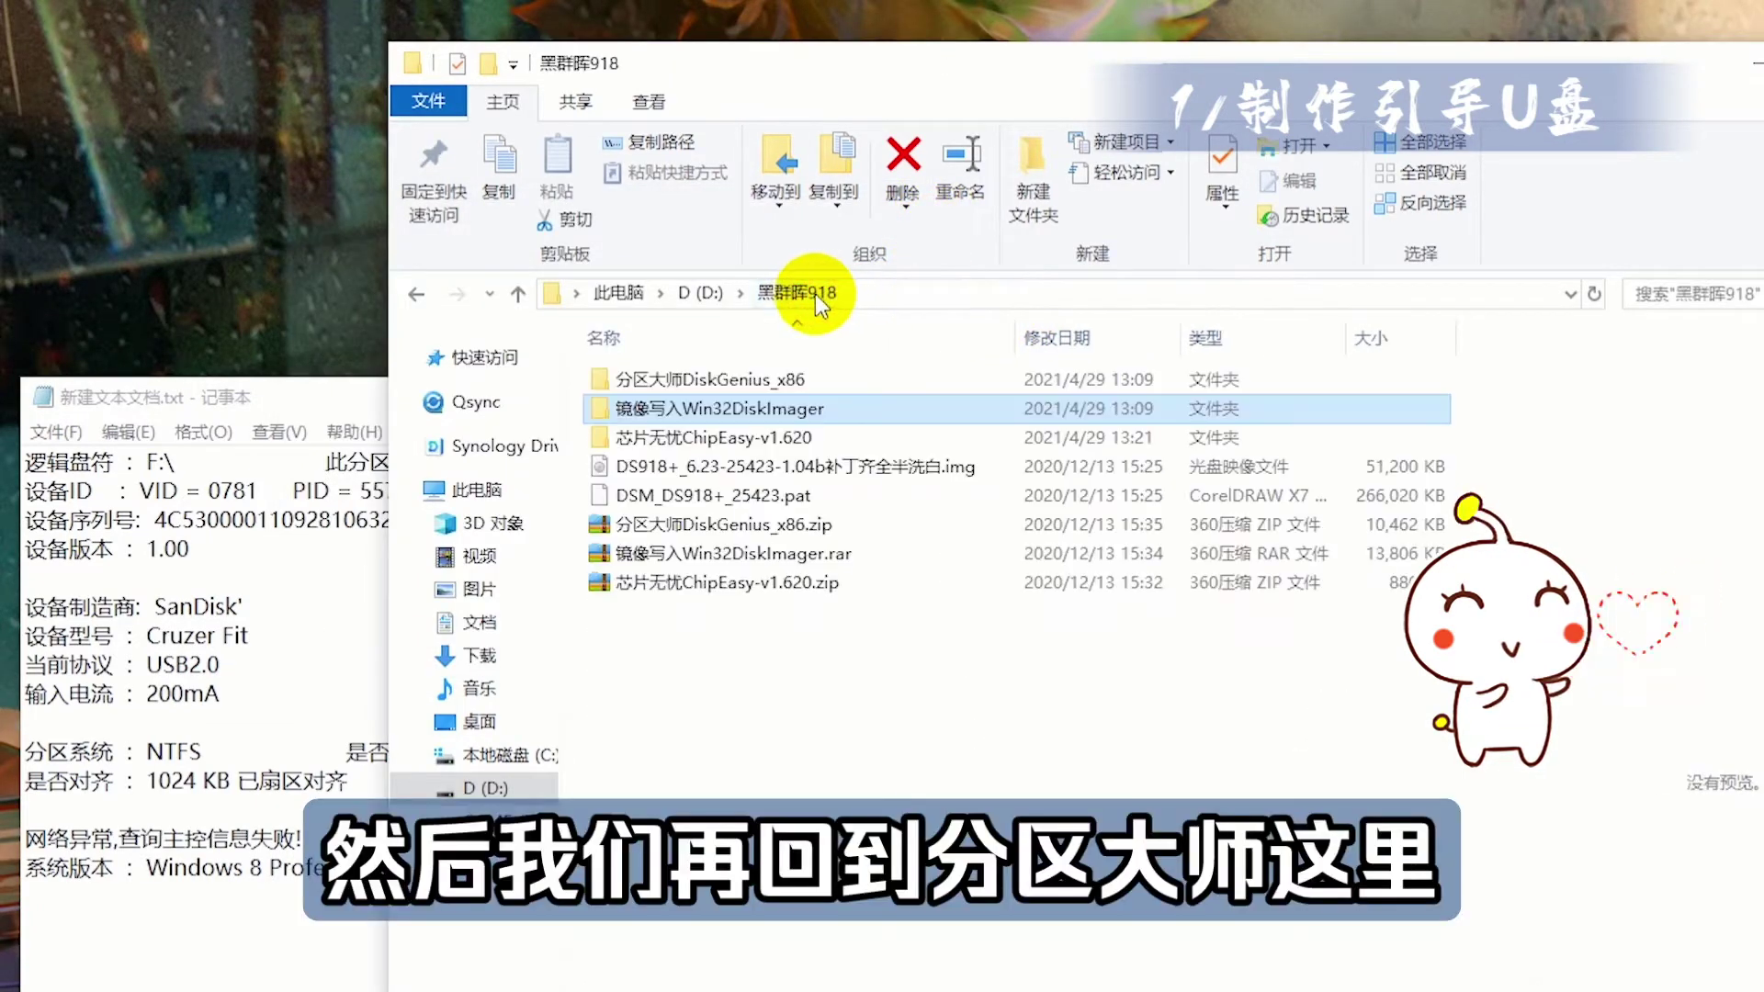
double_click(653, 380)
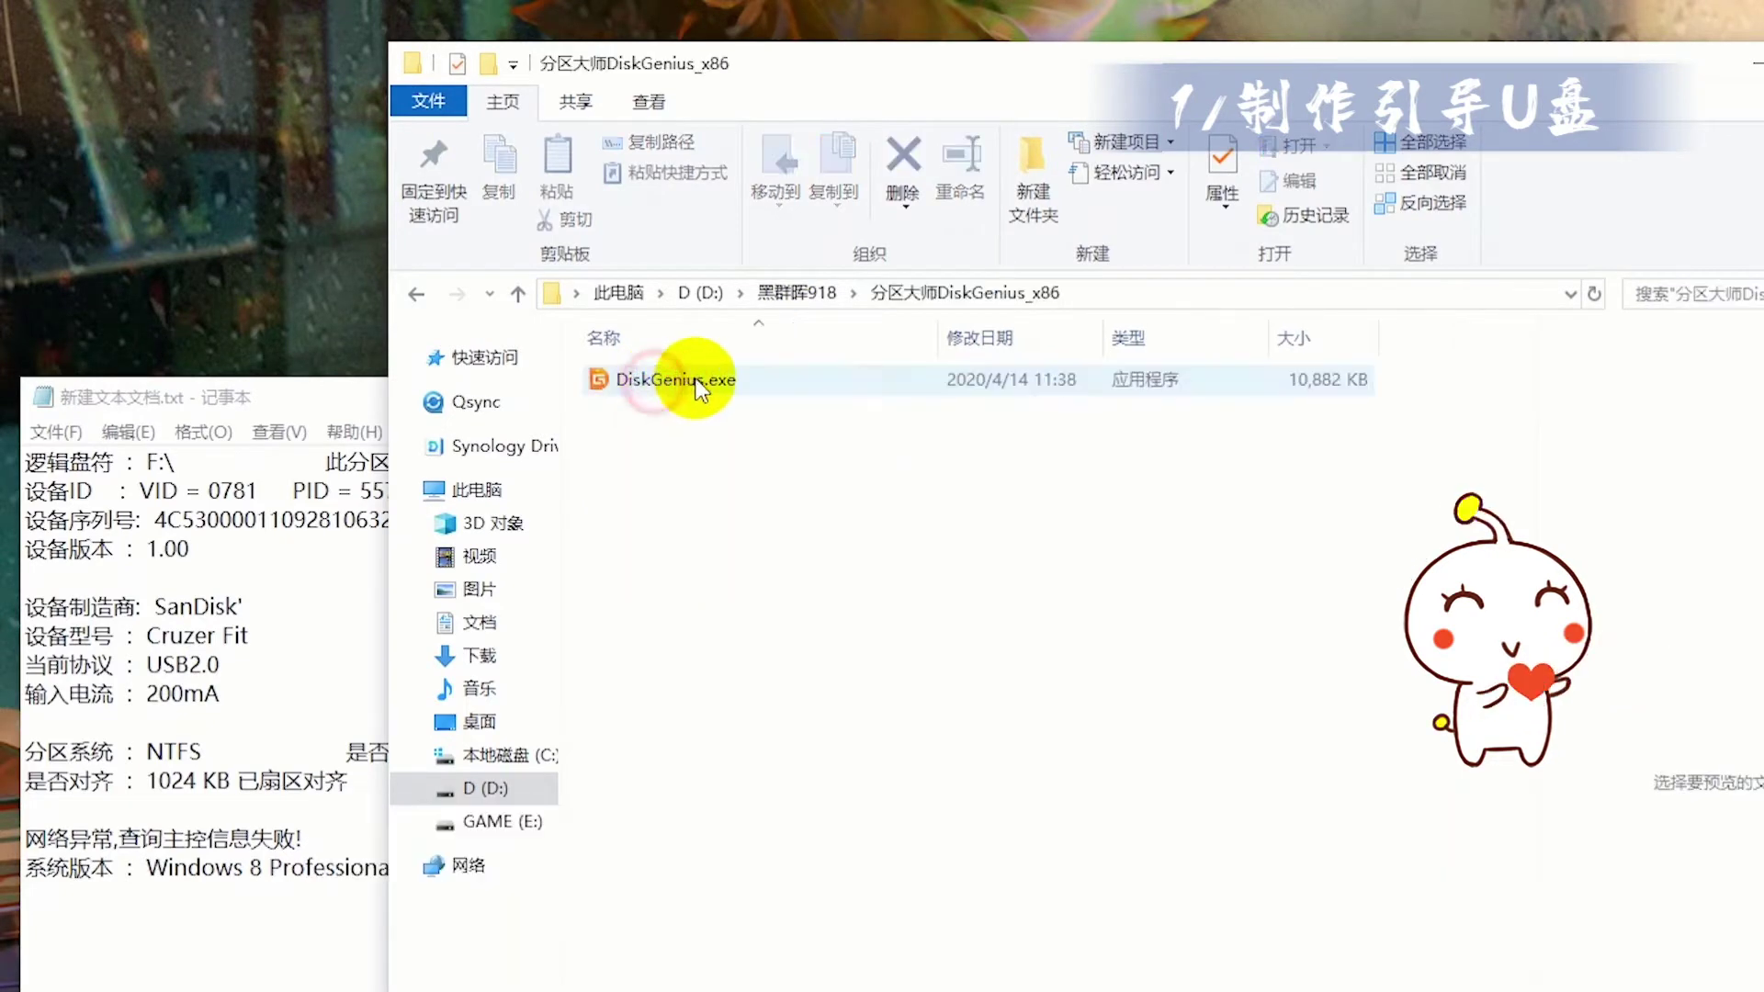
left_click(696, 385)
double_click(699, 386)
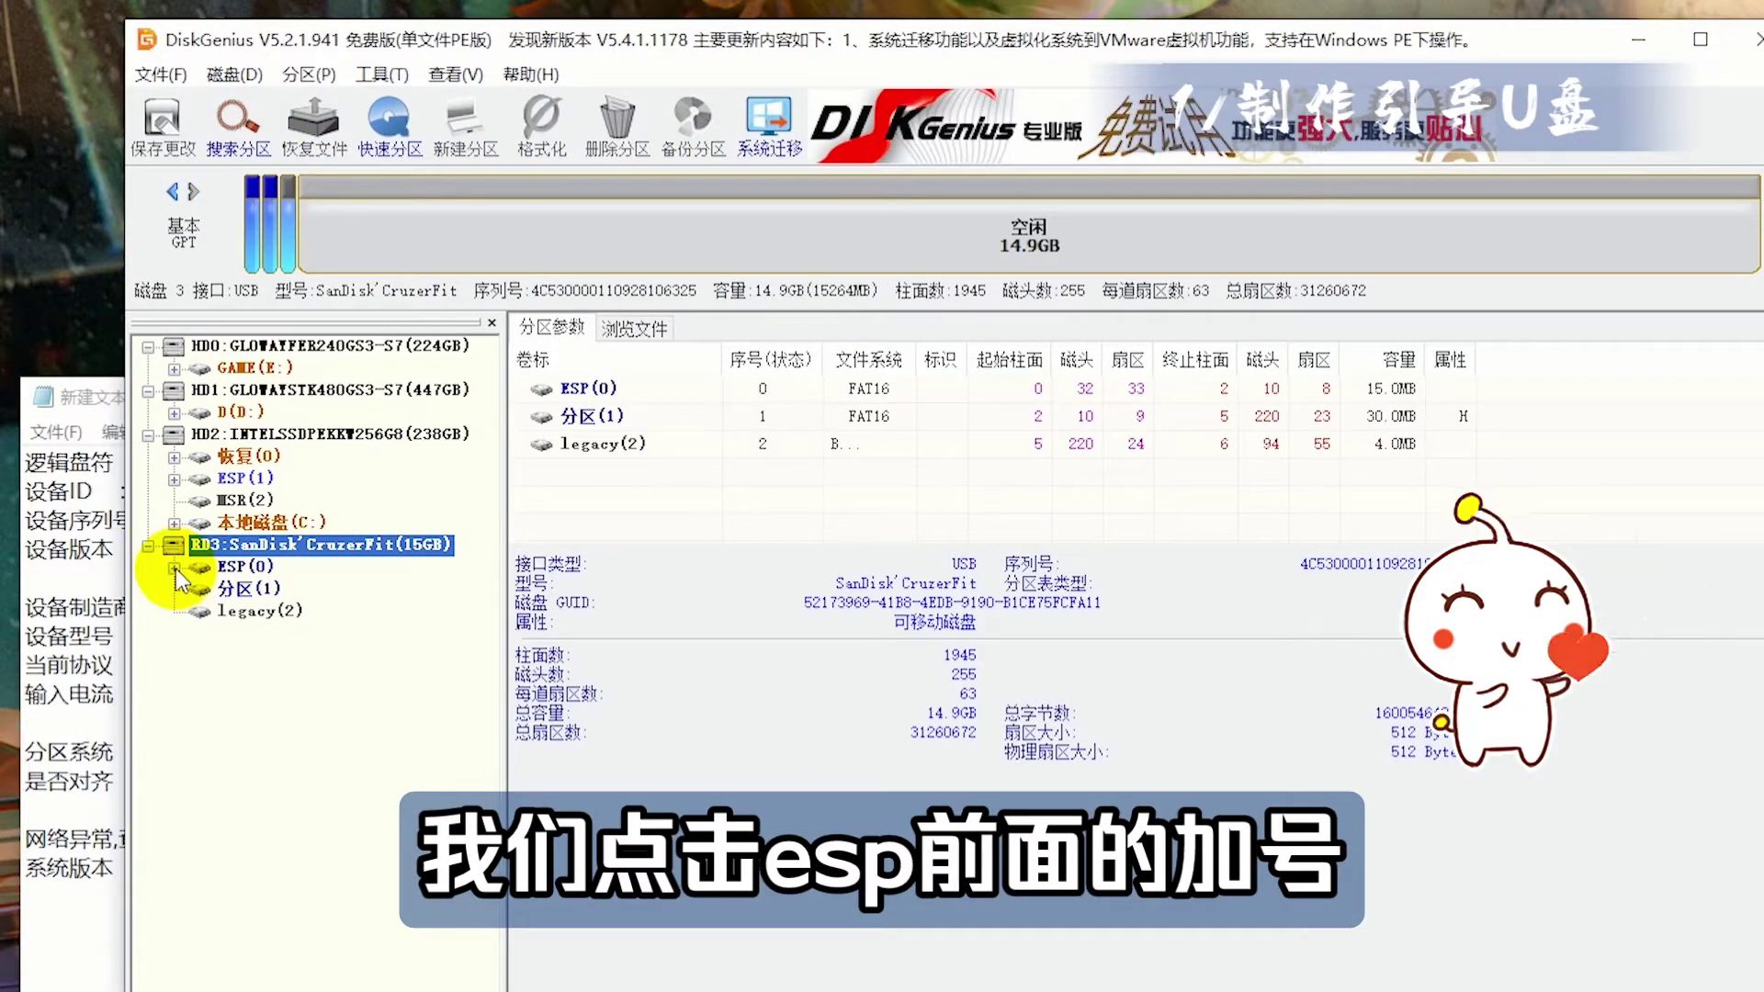
- Expand the ESP(0) partition of the SanDisk USB drive and open its grub folder
left_click(173, 568)
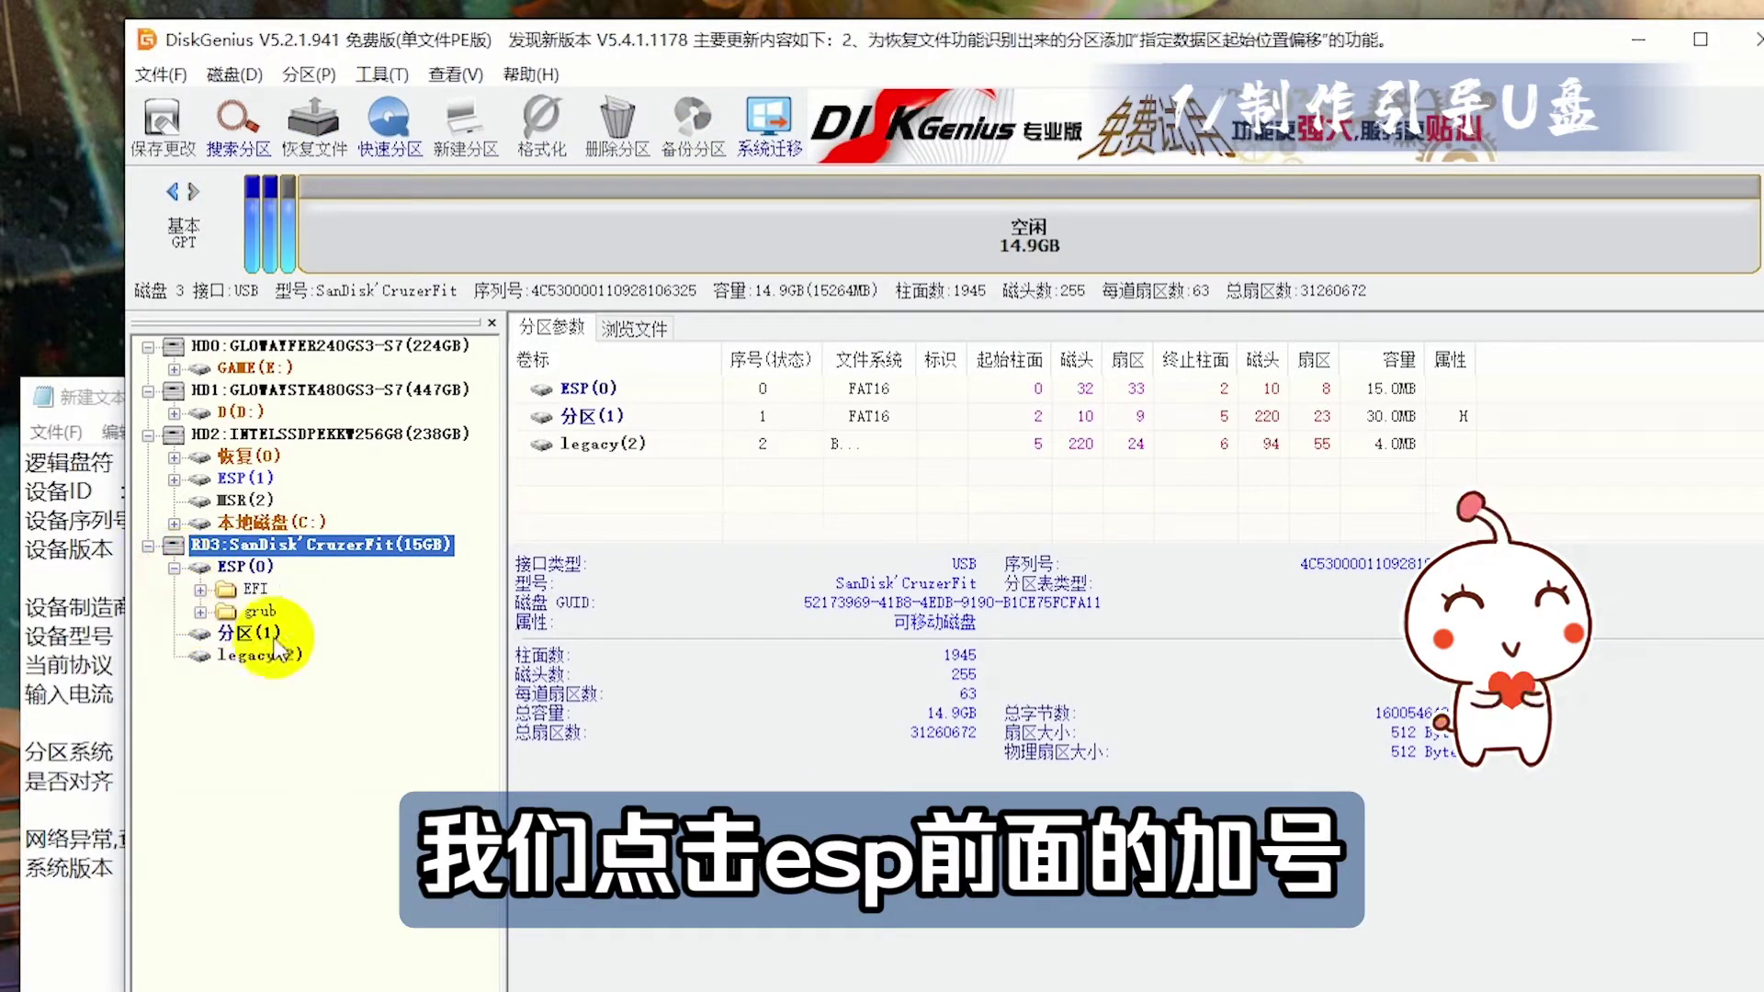
left_click(254, 612)
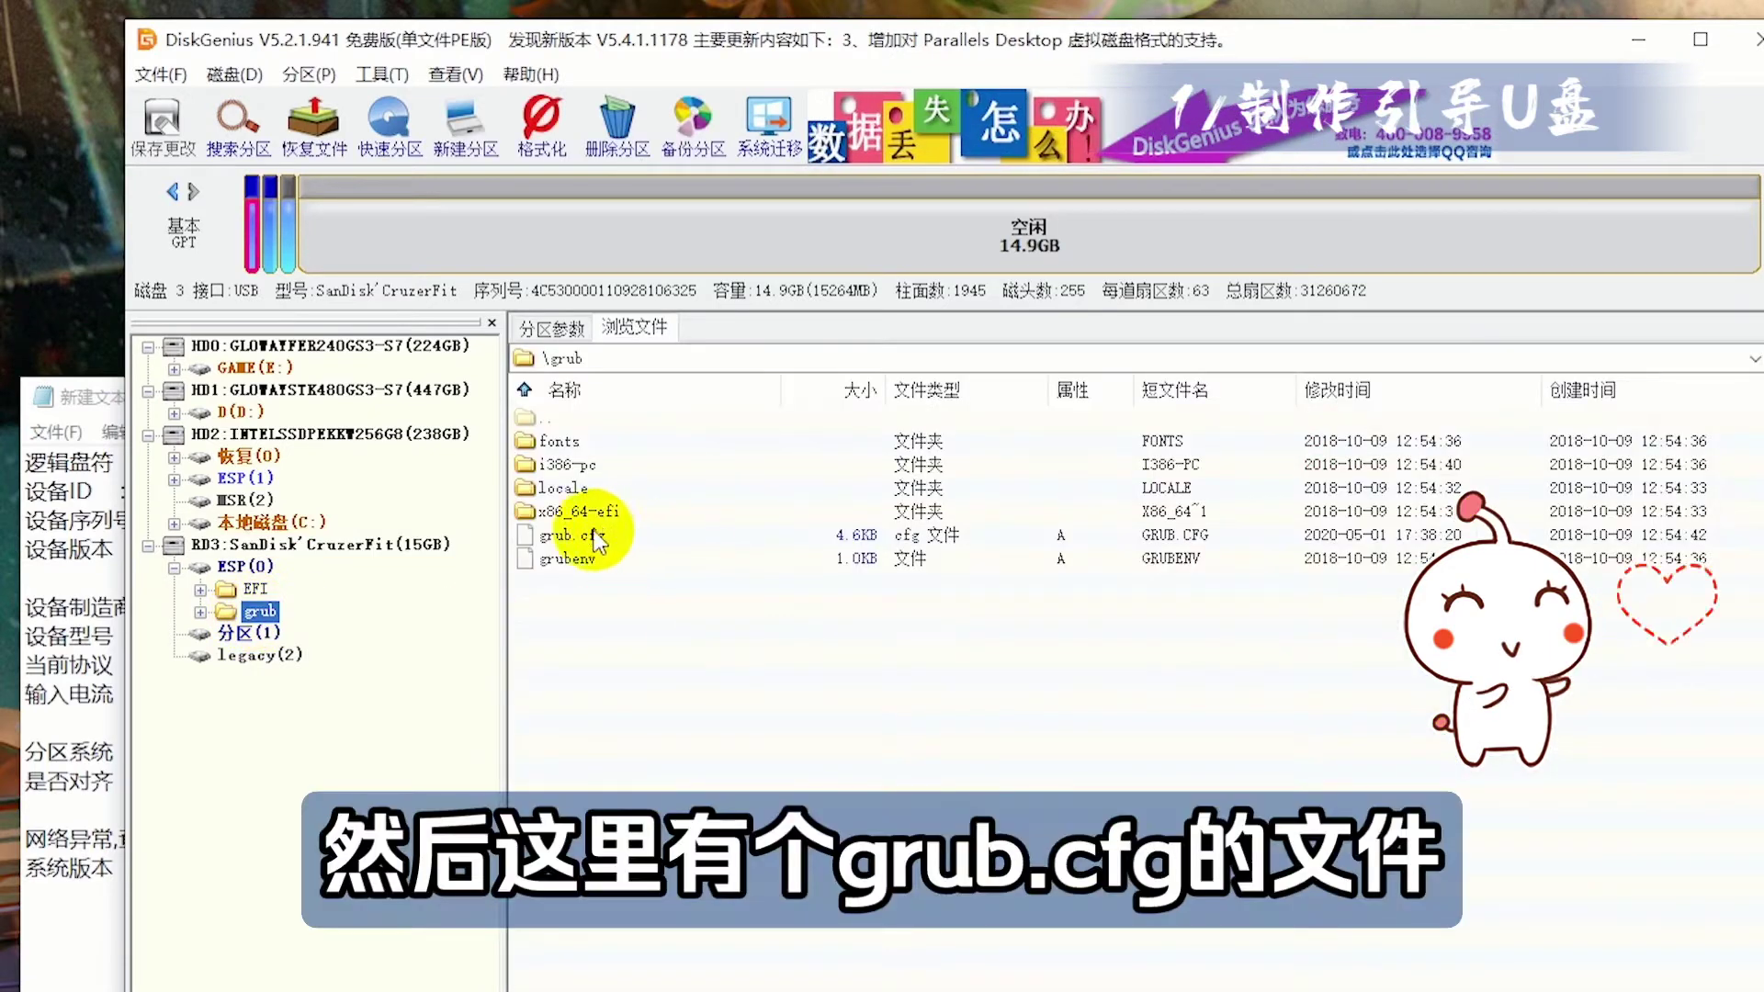
- Copy grub.cfg from the USB drive's grub folder to the desktop
left_click(558, 537)
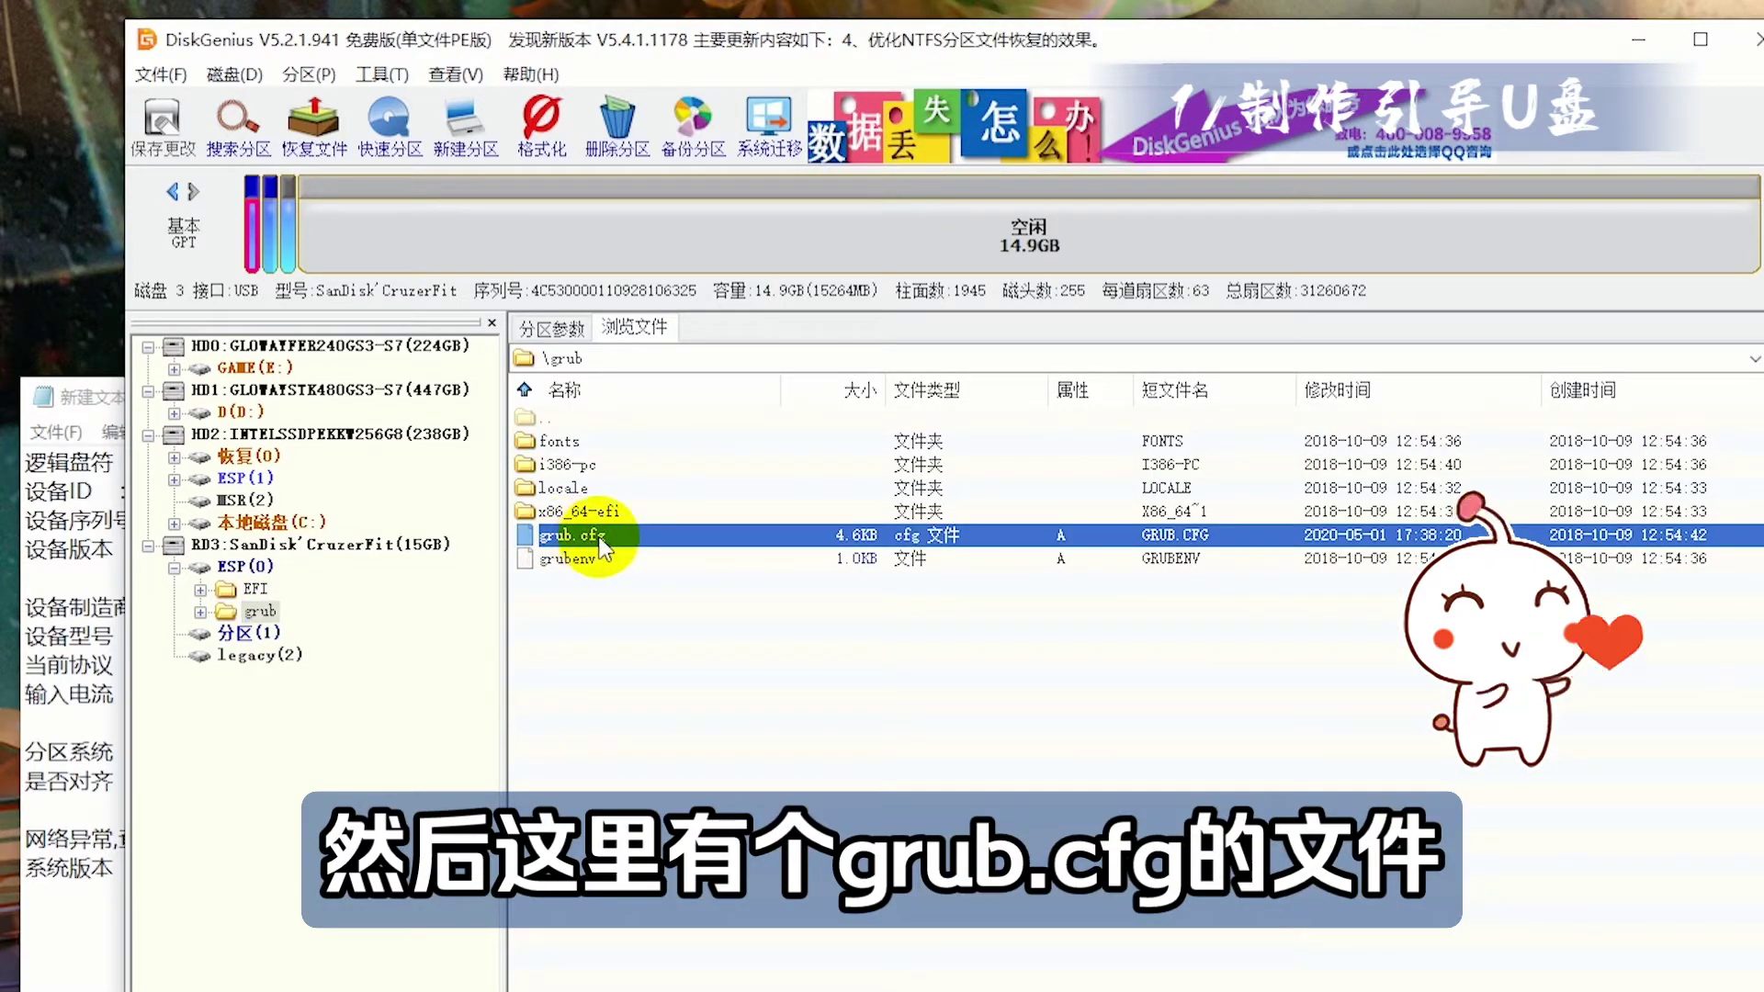
right_click(650, 540)
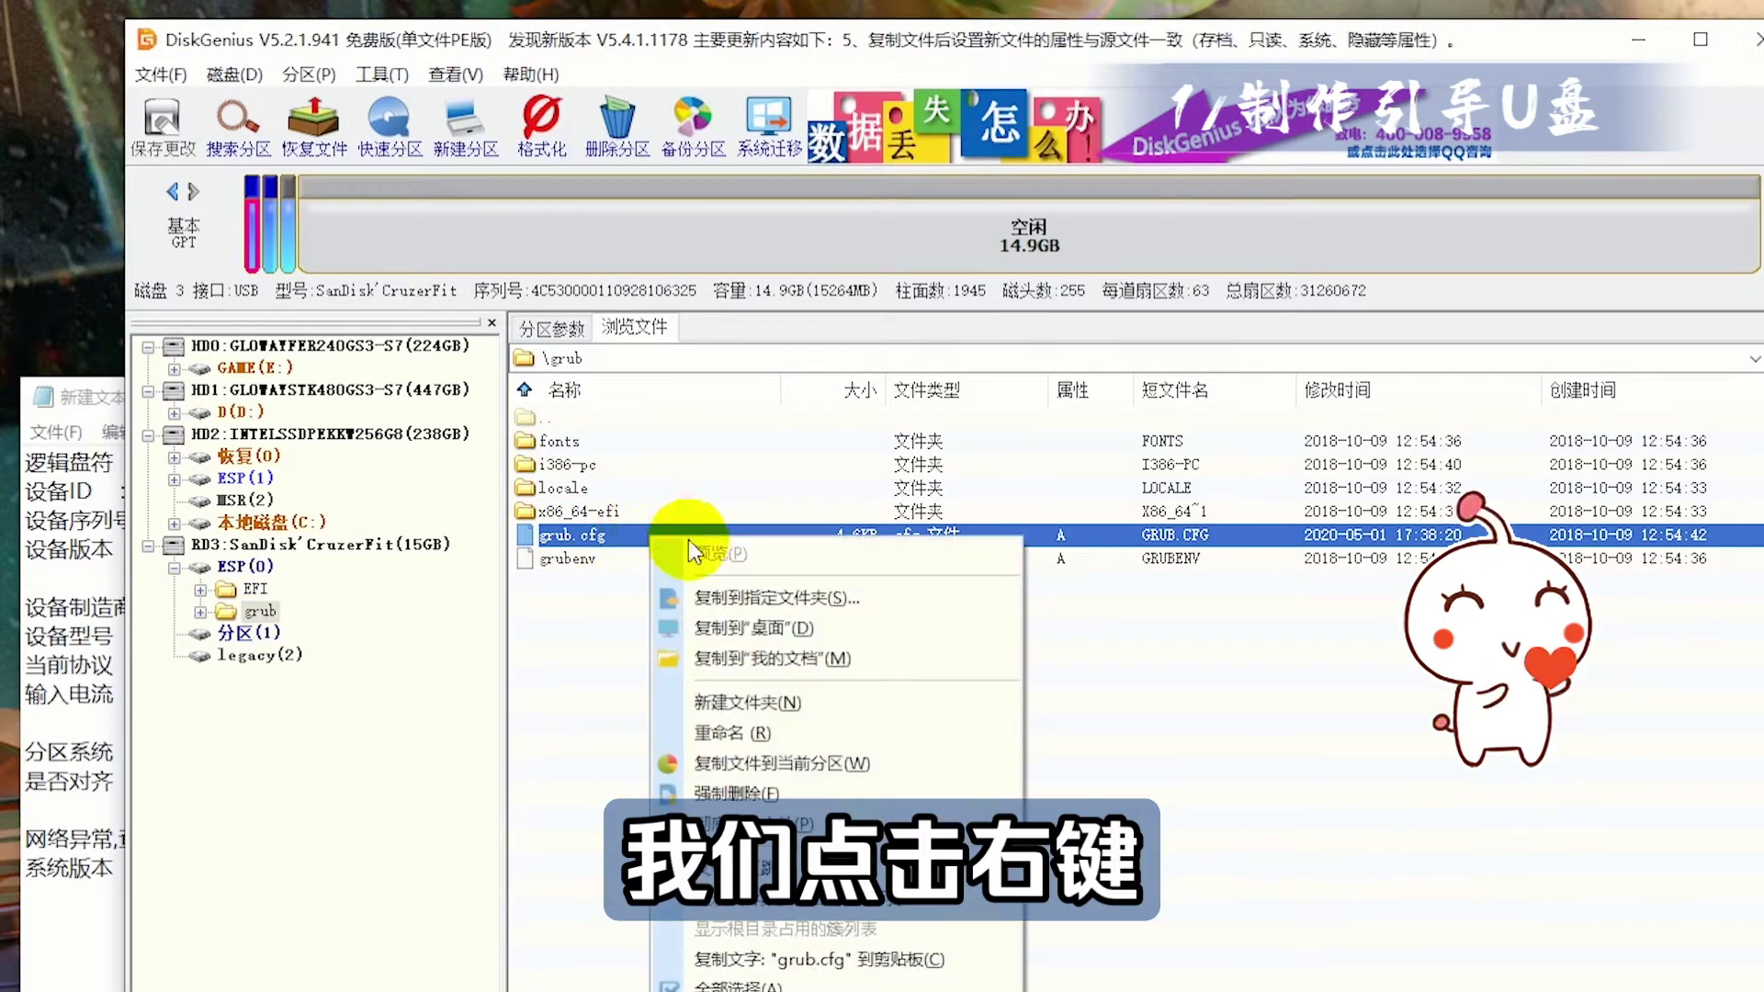
left_click(809, 628)
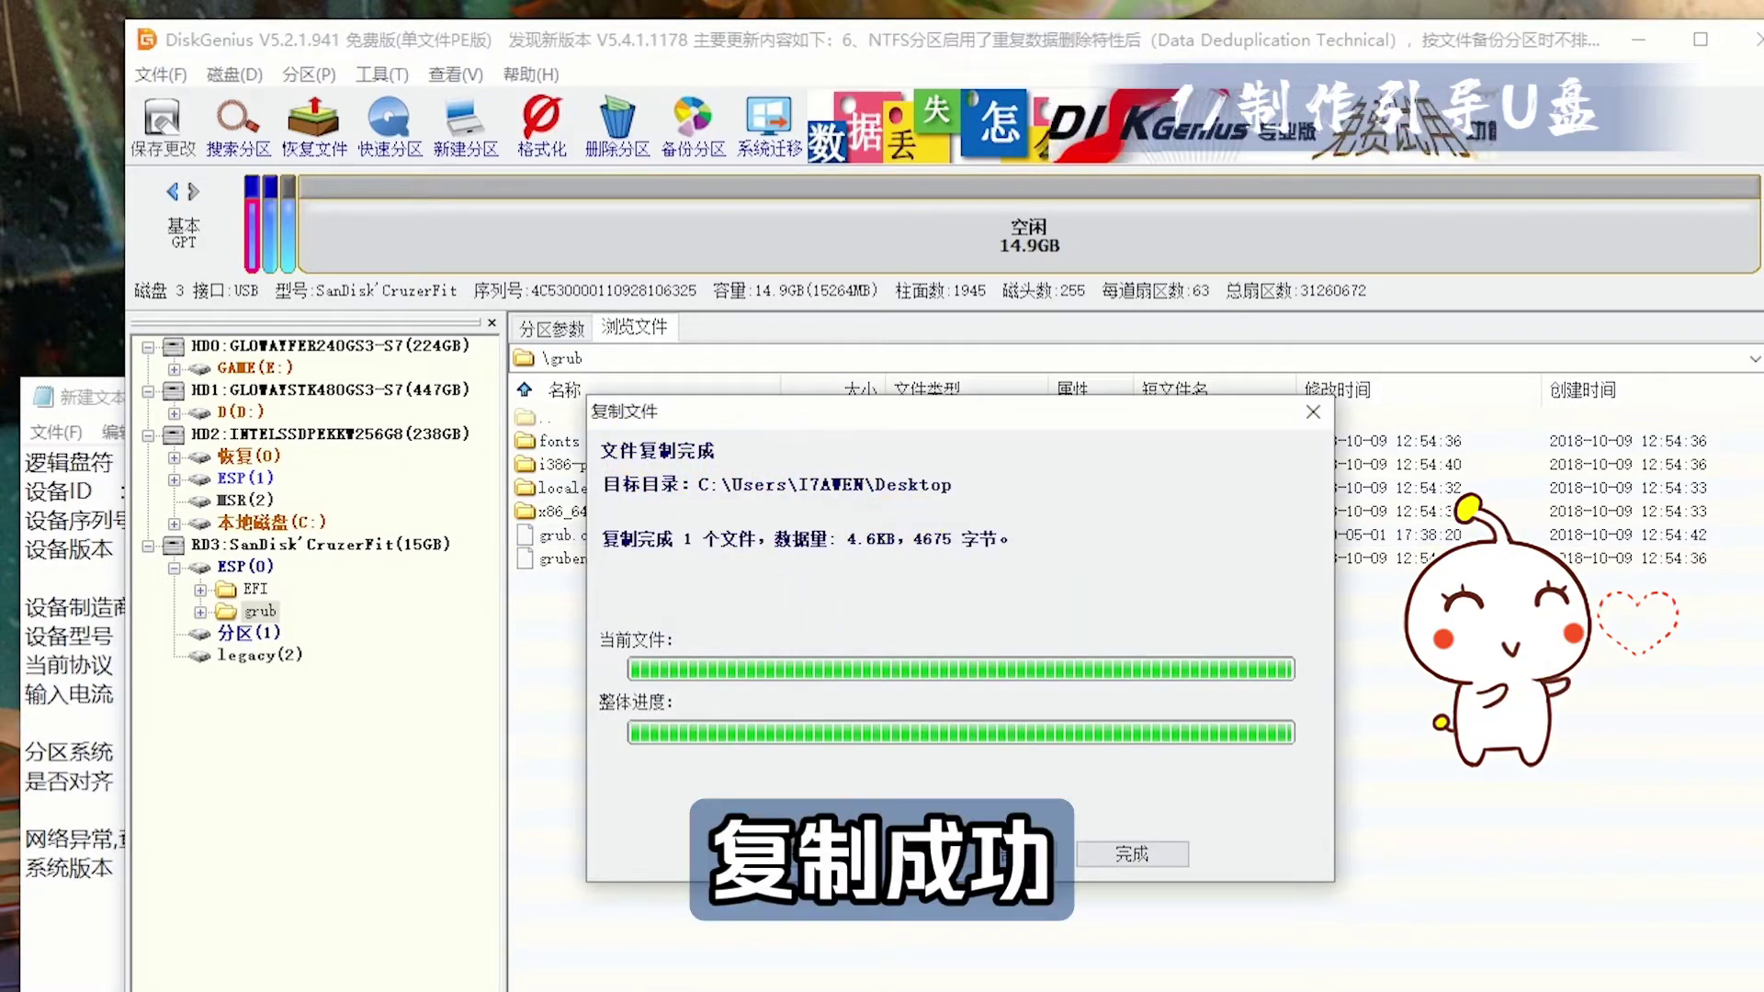
left_click_drag(36, 184, 58, 164)
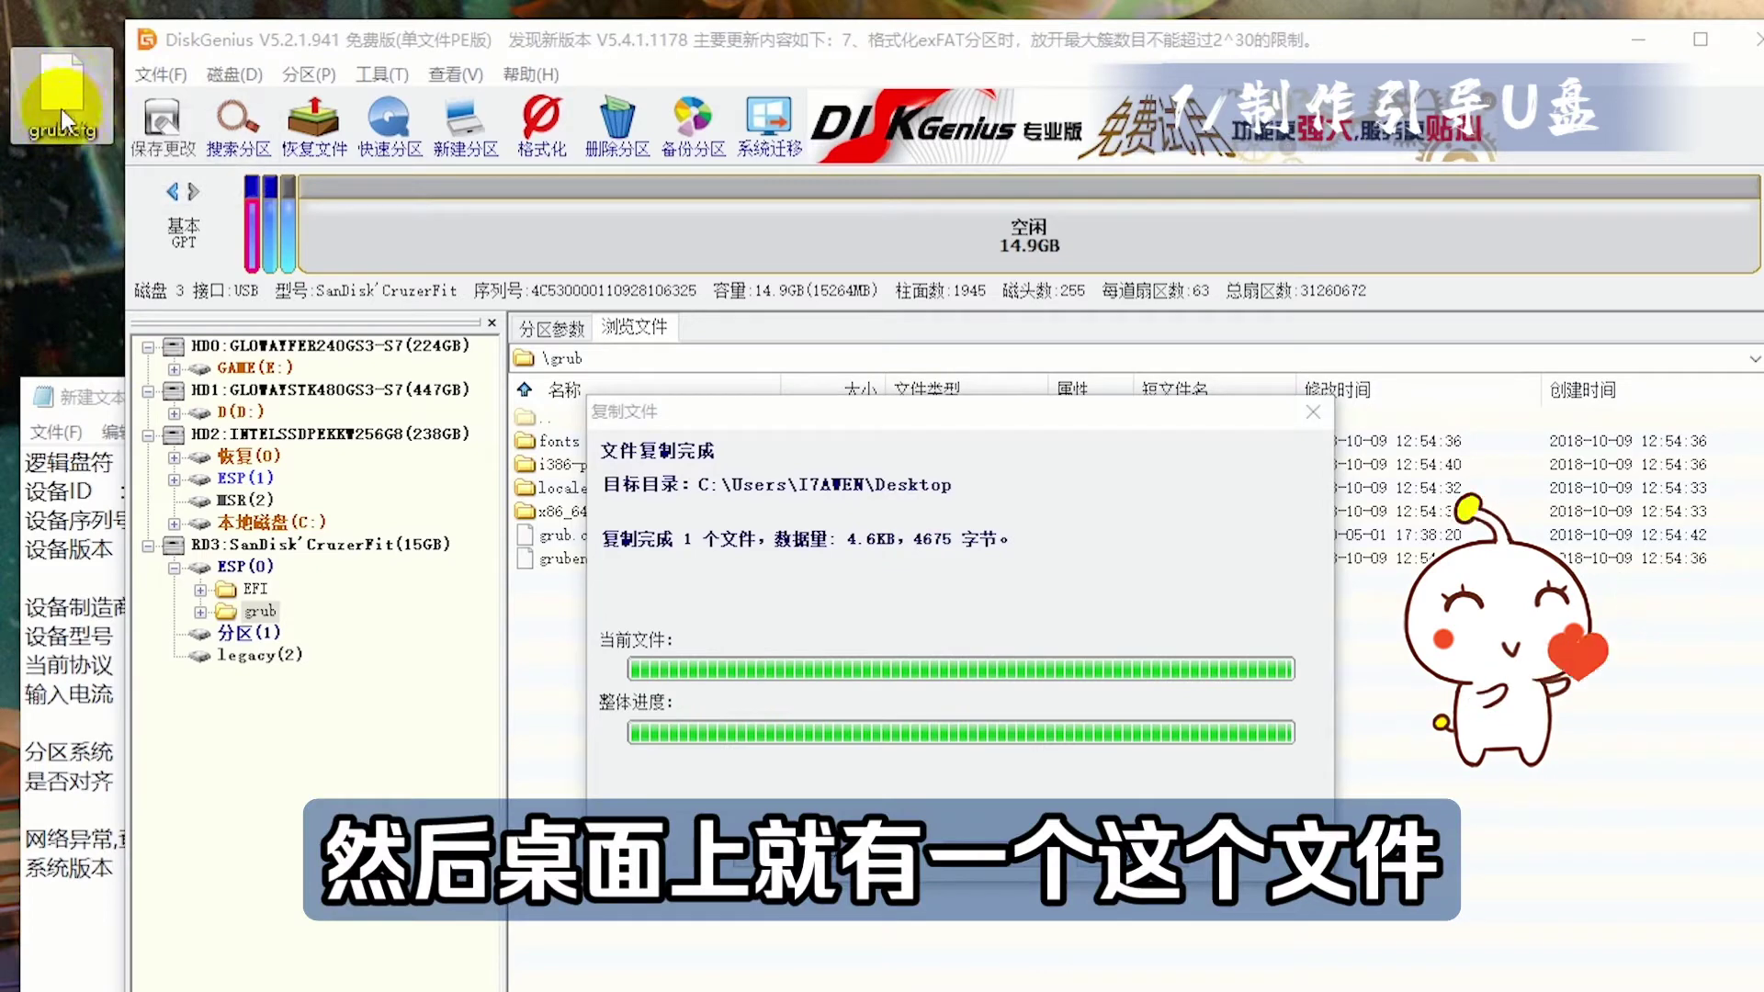
- Open the desktop copy of grub.cfg with Notepad (记事本)
right_click(70, 95)
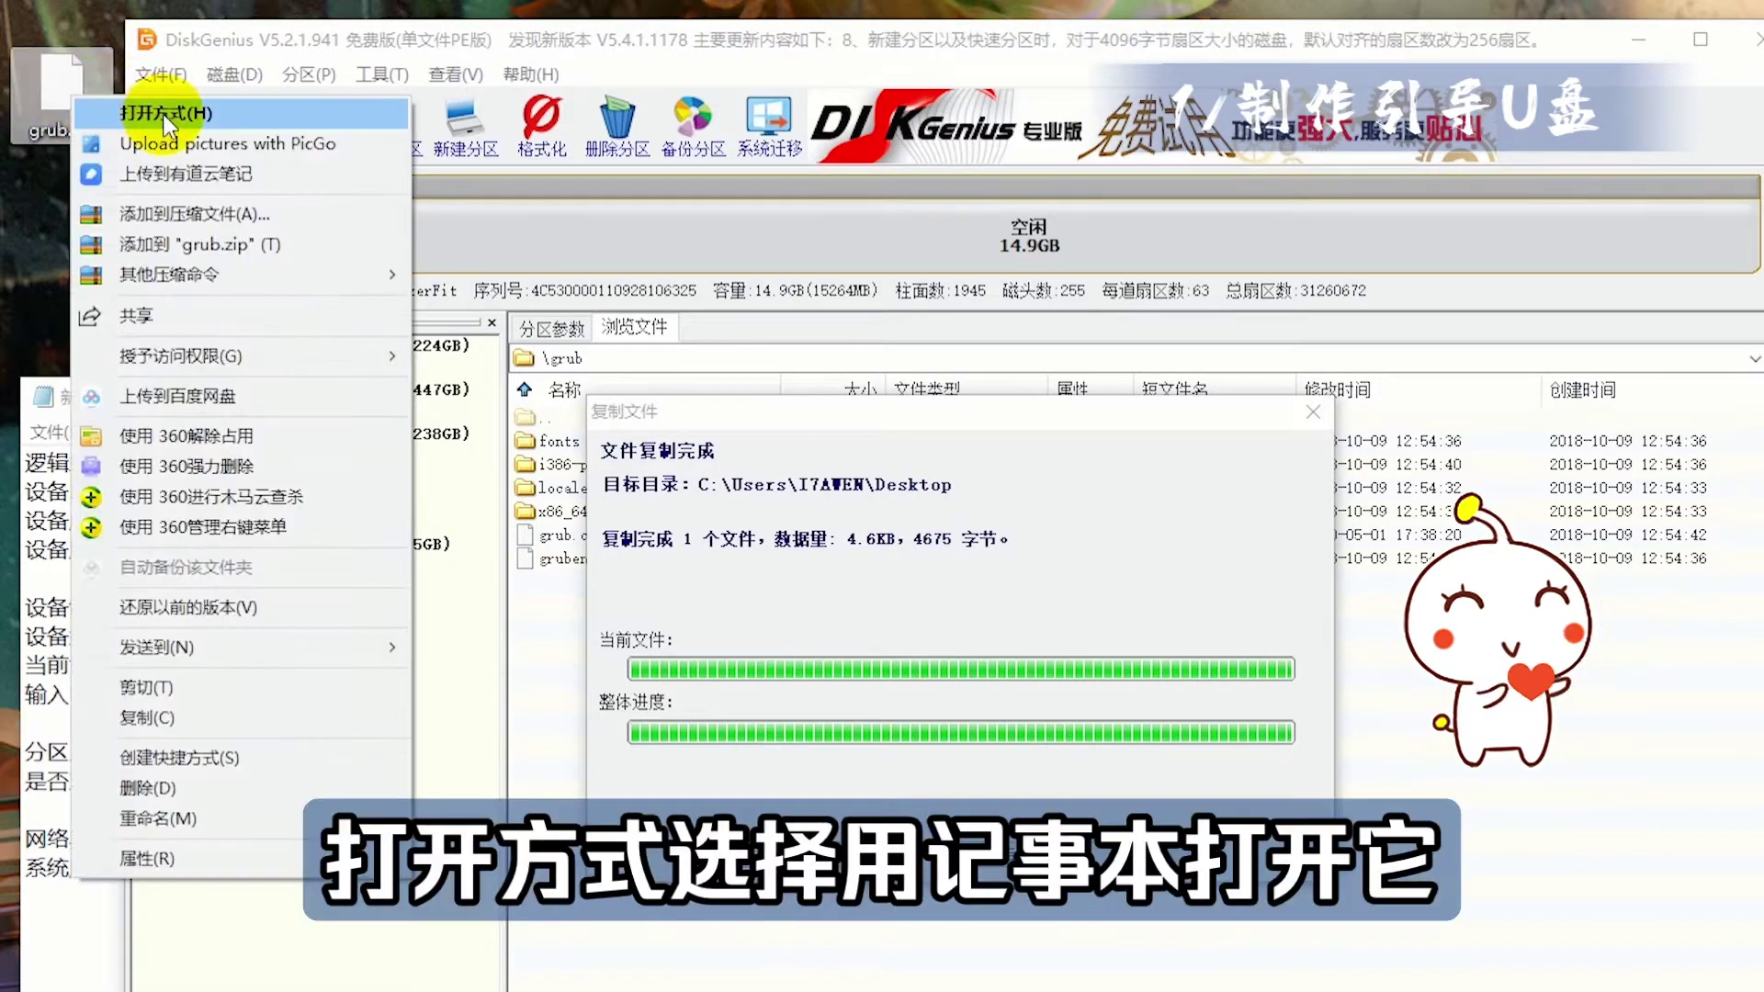
left_click(168, 115)
left_click(728, 547)
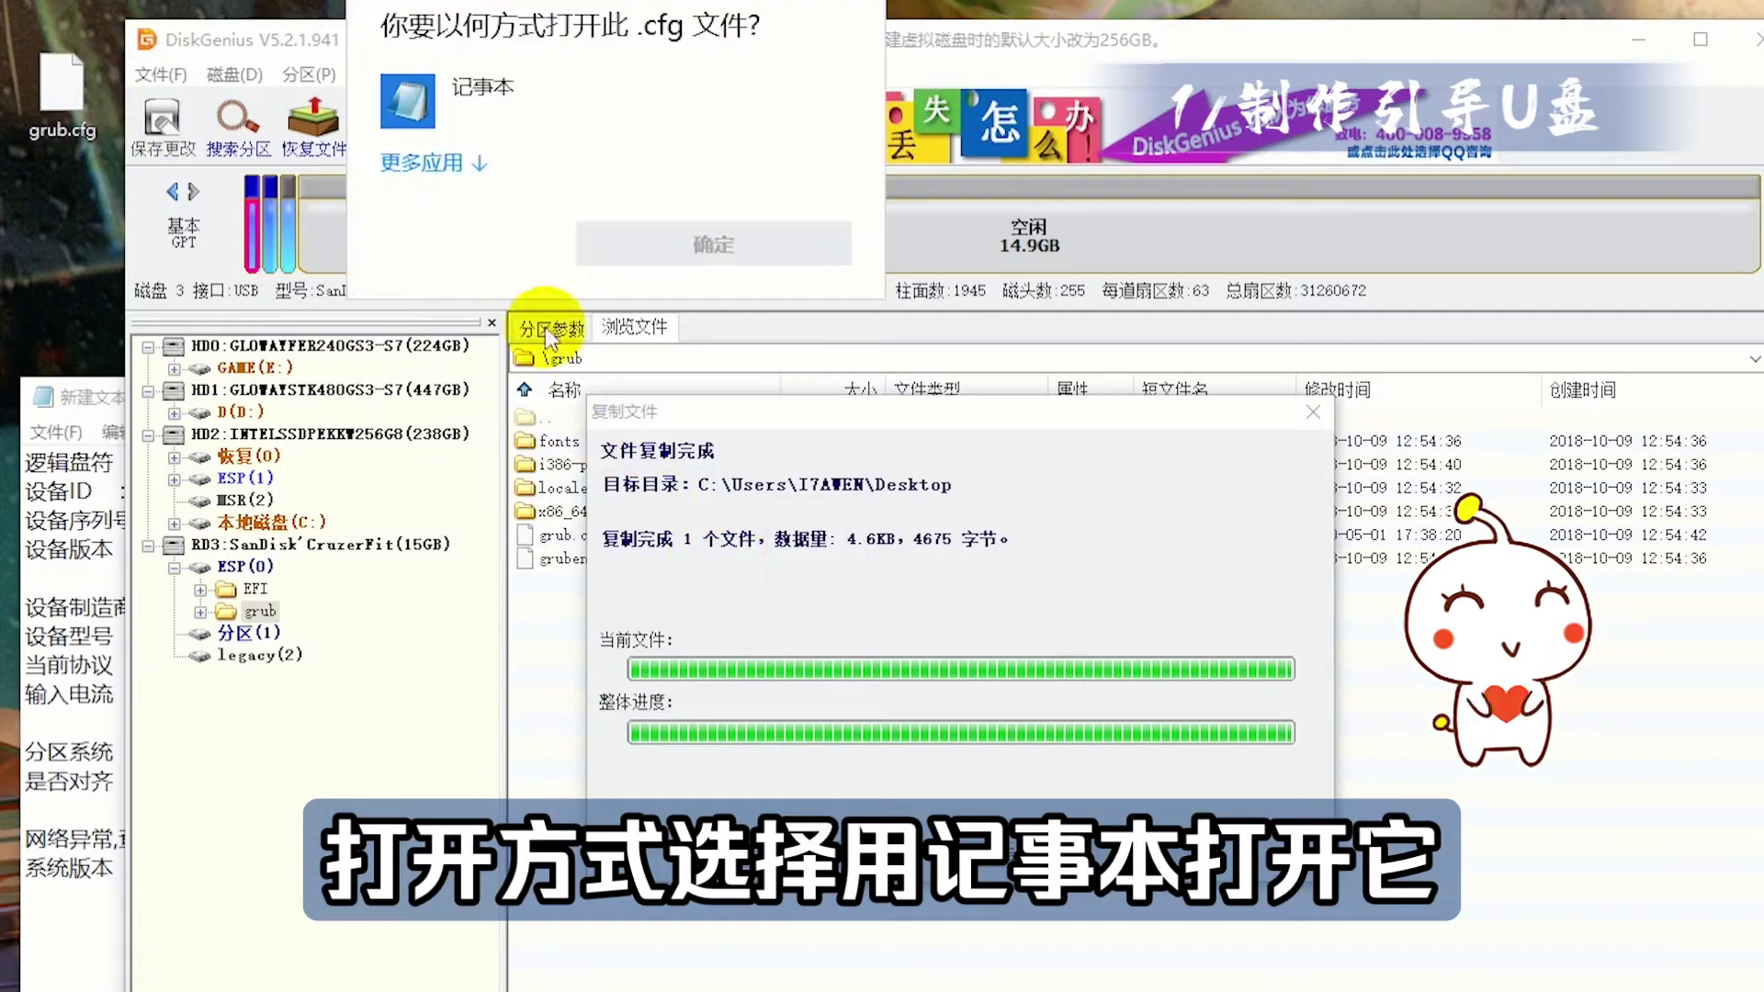
left_click(498, 112)
left_click(721, 244)
left_click_drag(647, 323, 624, 41)
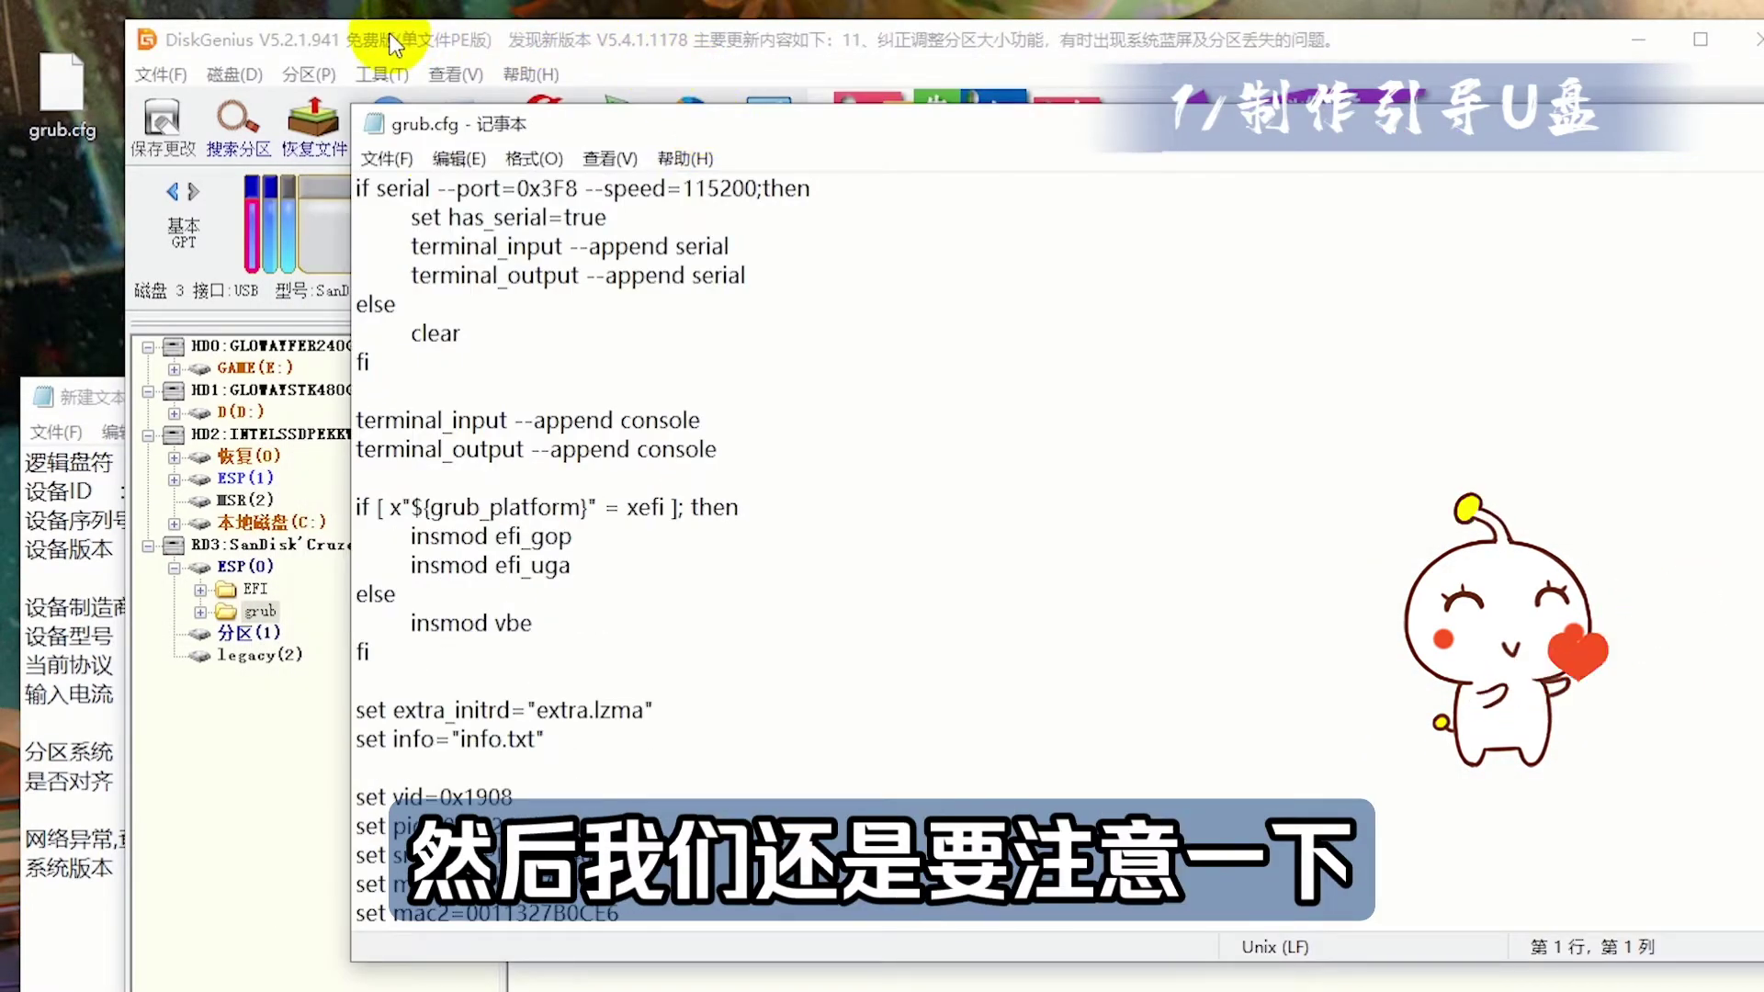
- Set vid to 0x0781 and pid to 0x5571 in grub.cfg using the recorded USB IDs, keeping the 0x prefixes
left_click_drag(514, 798, 390, 788)
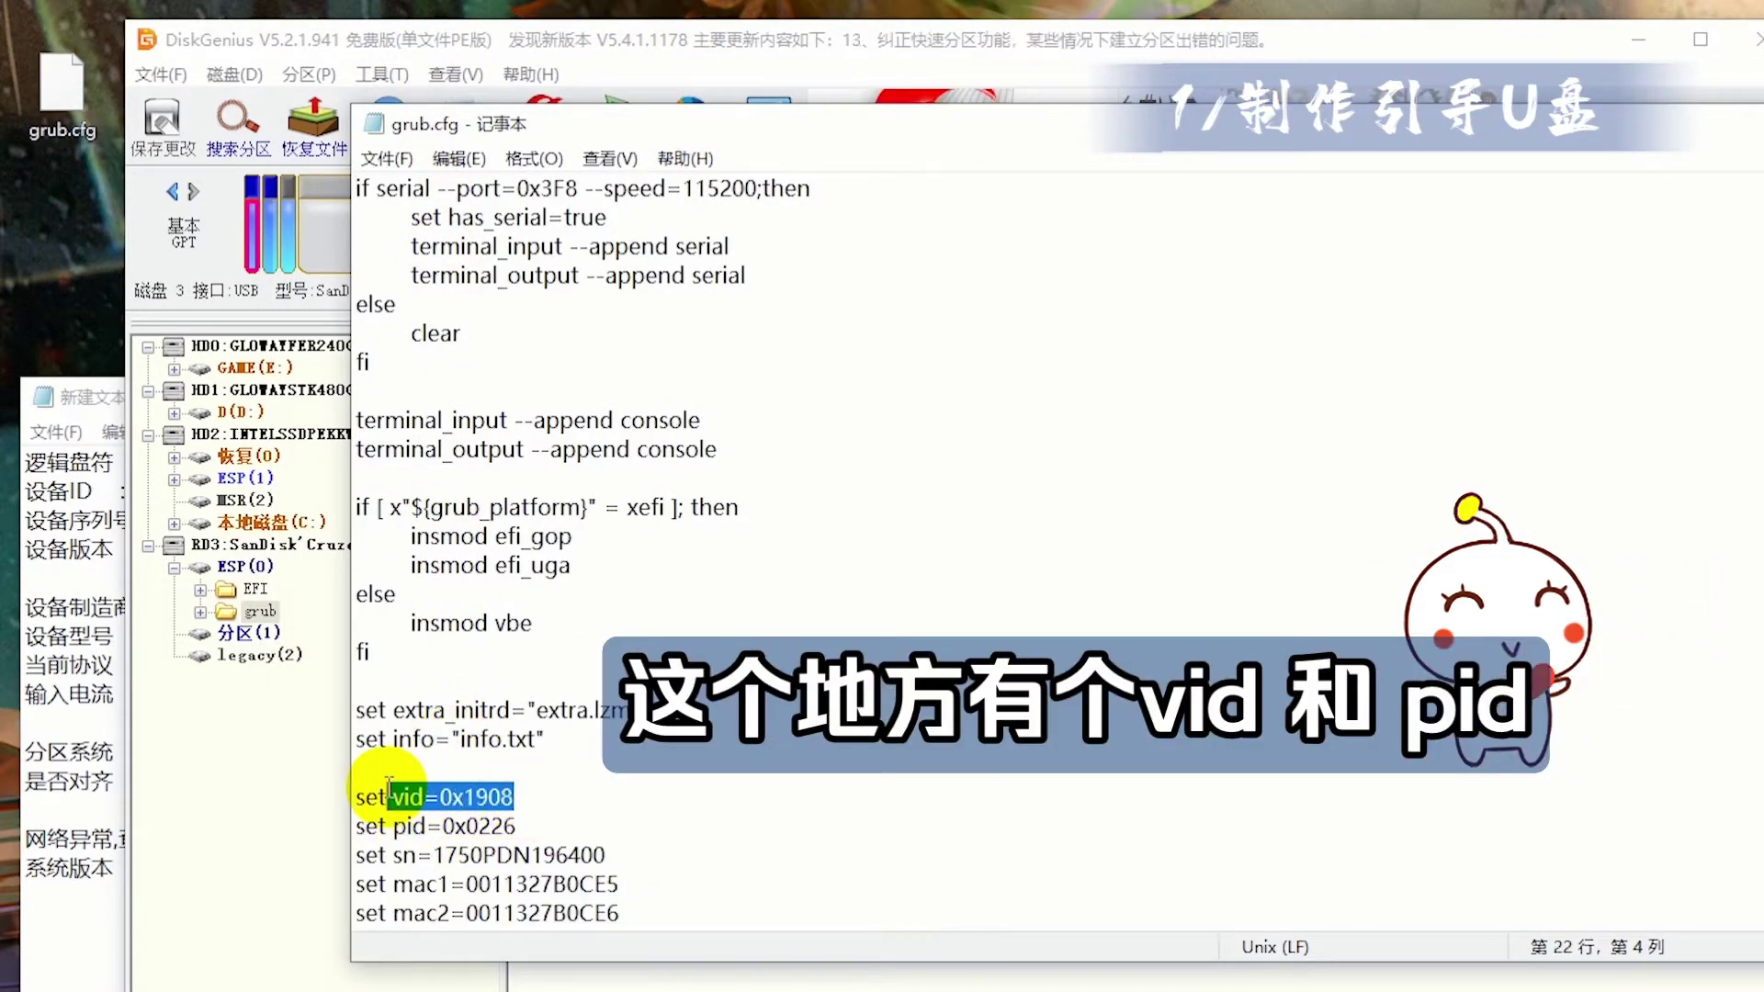
left_click(452, 796)
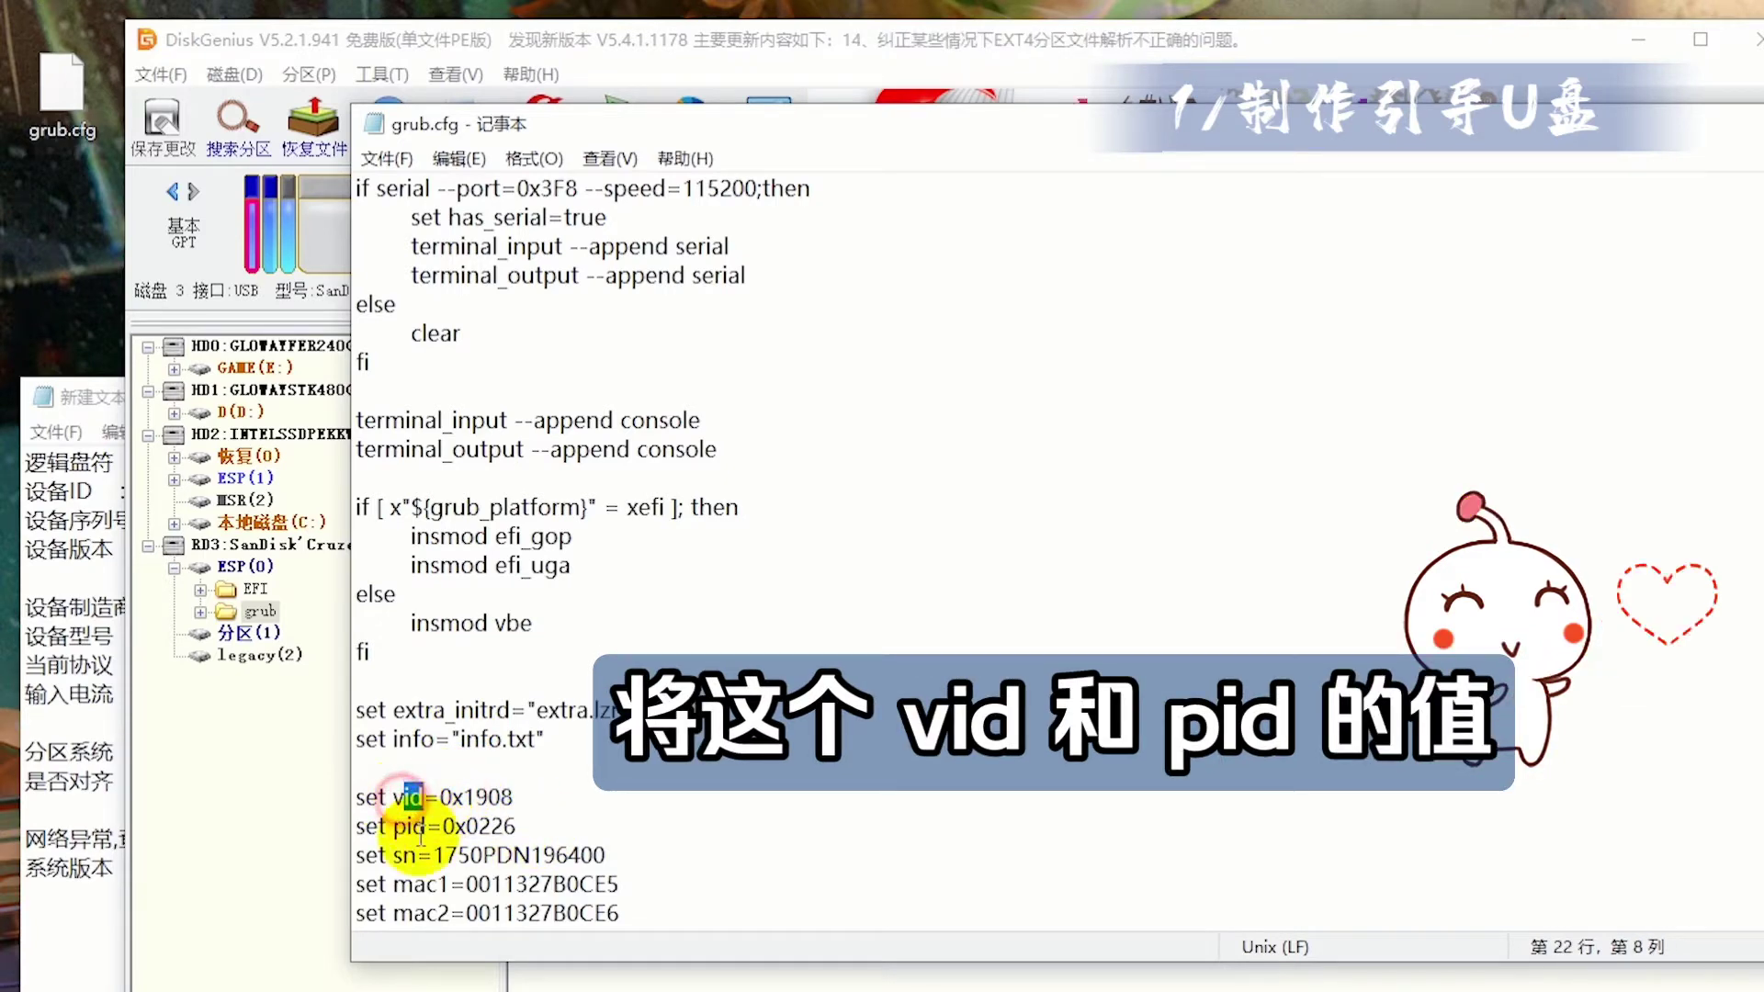
left_click(93, 636)
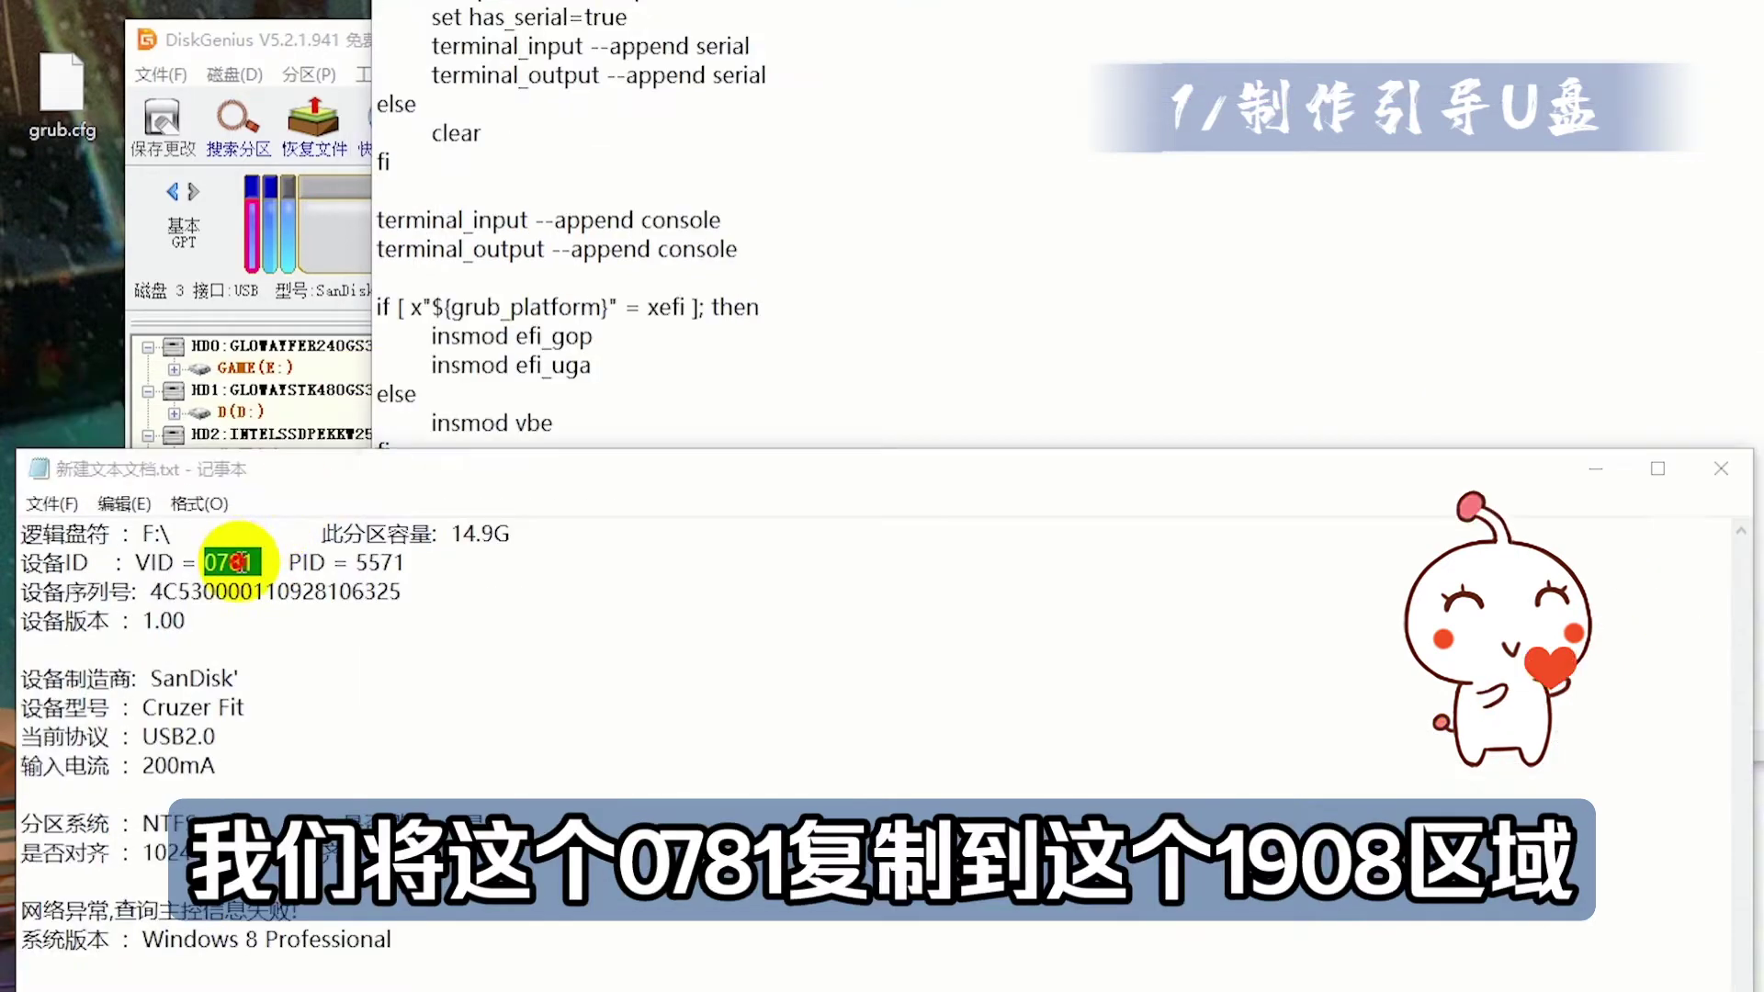
left_click(492, 405)
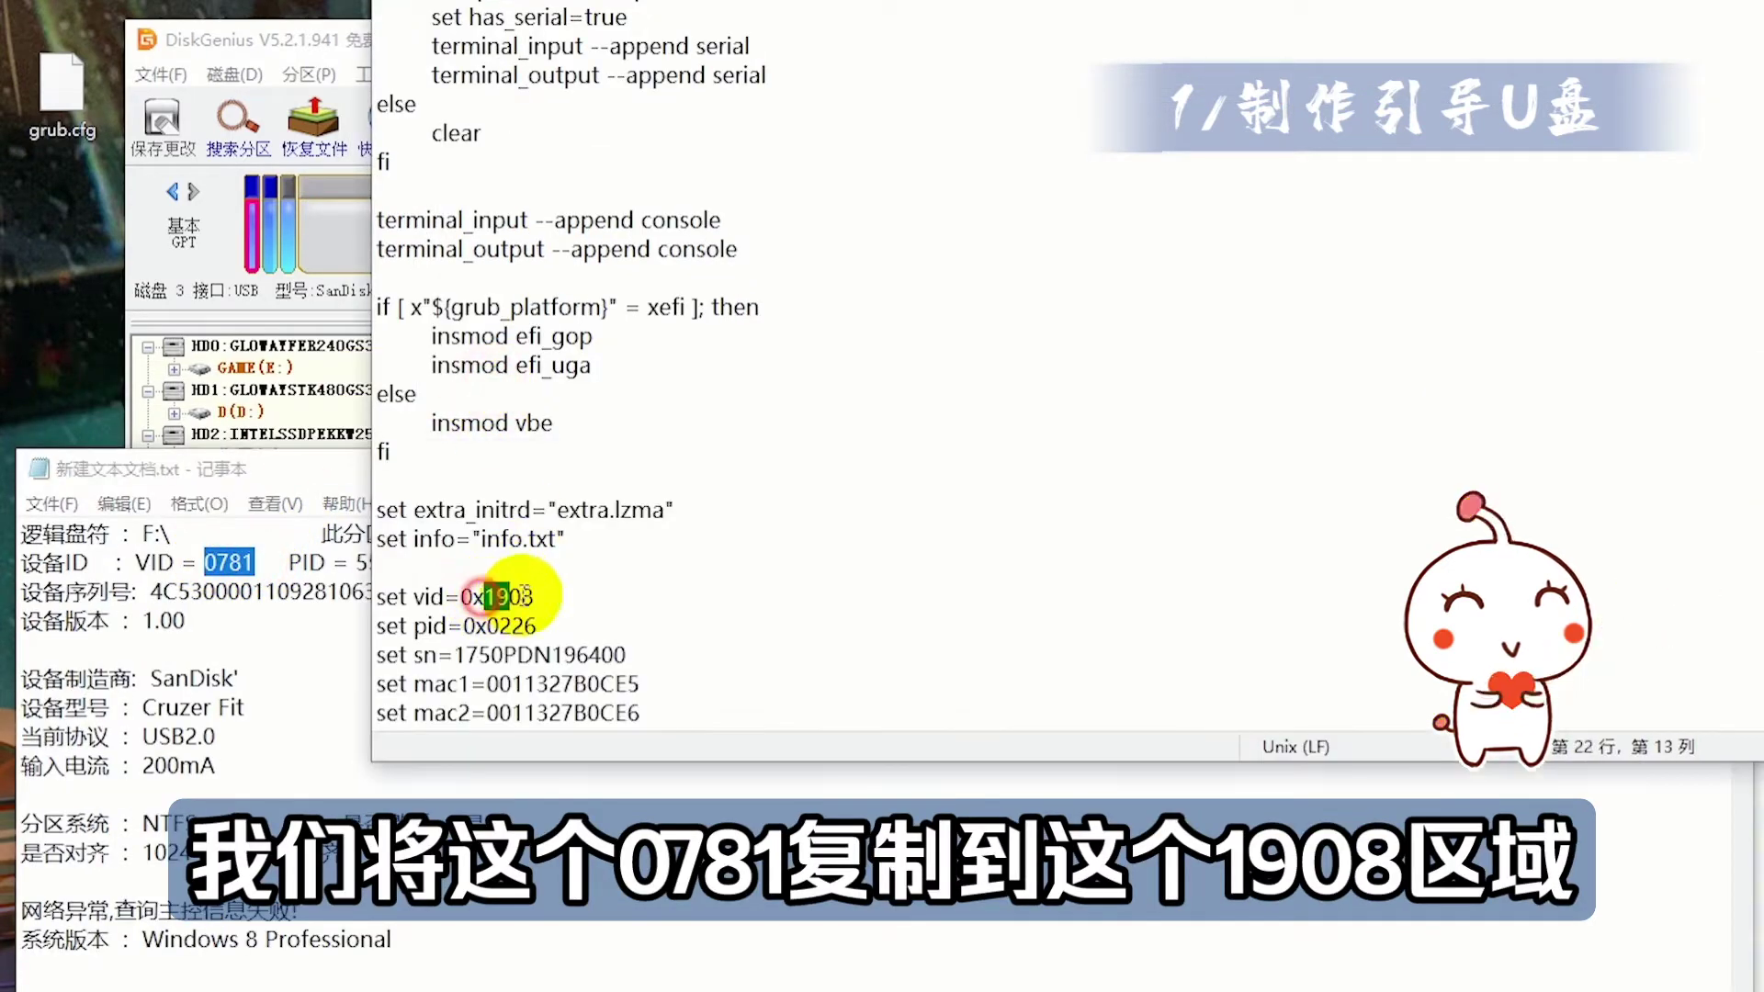
type("0781")
double_click(381, 562)
left_click(551, 405)
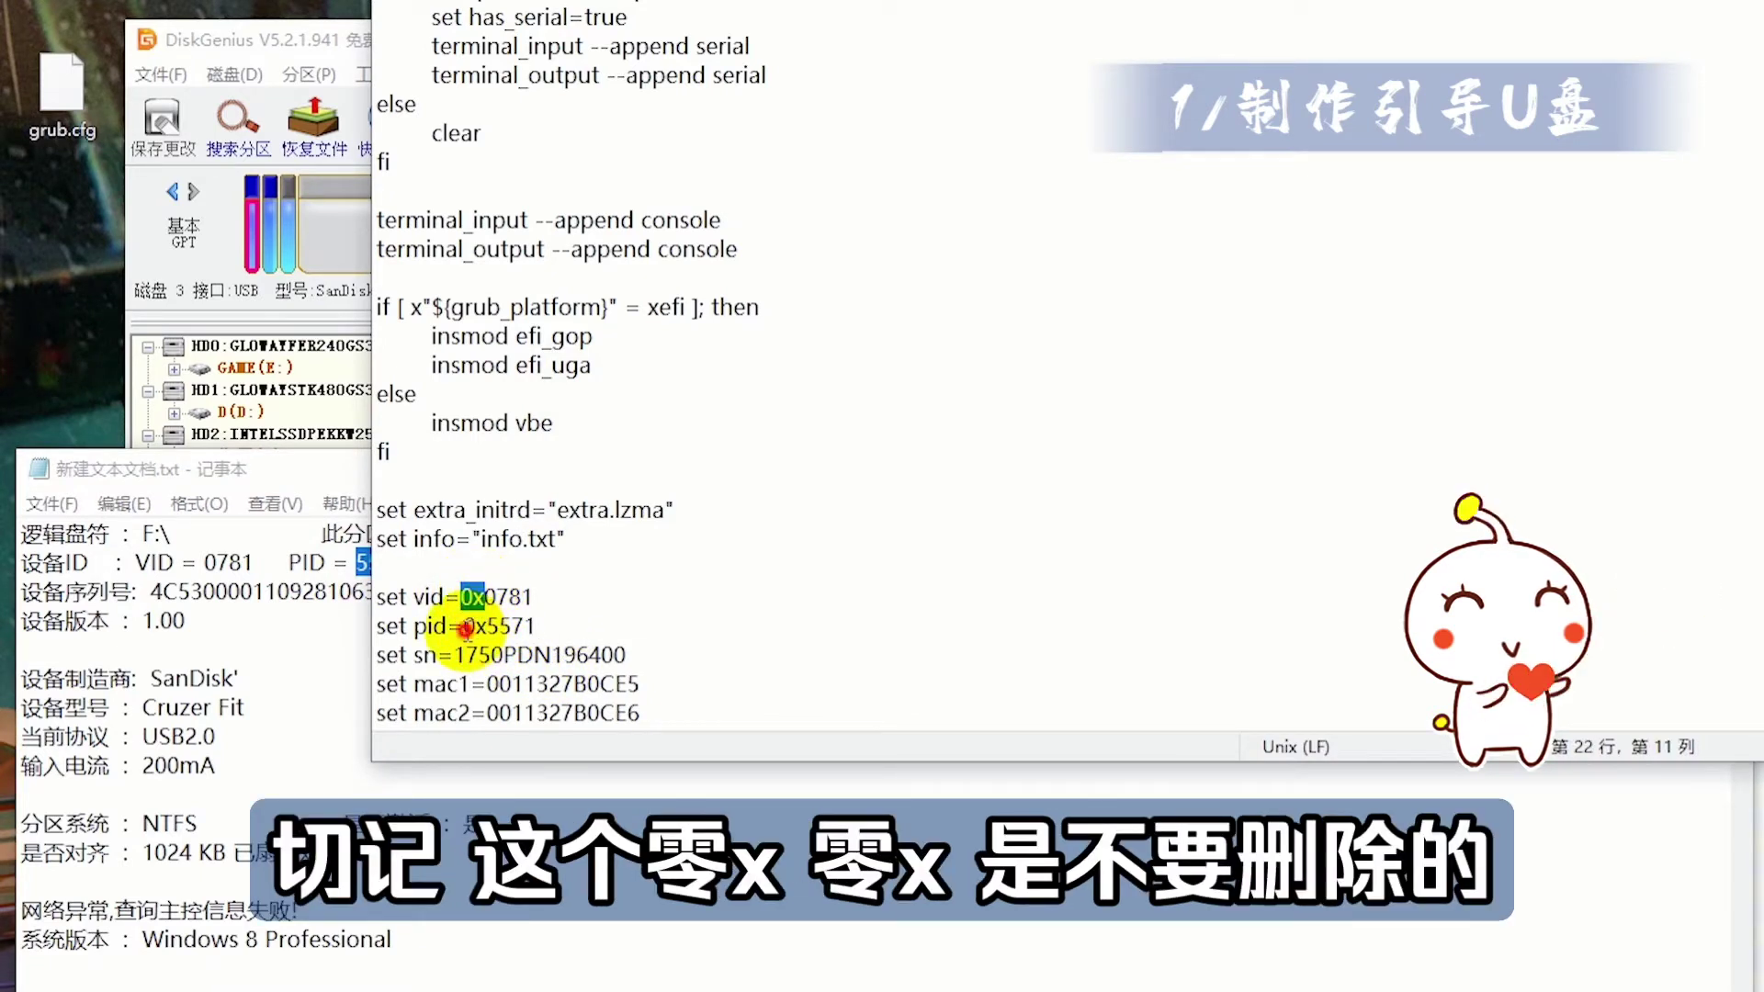
left_click_drag(485, 597, 461, 597)
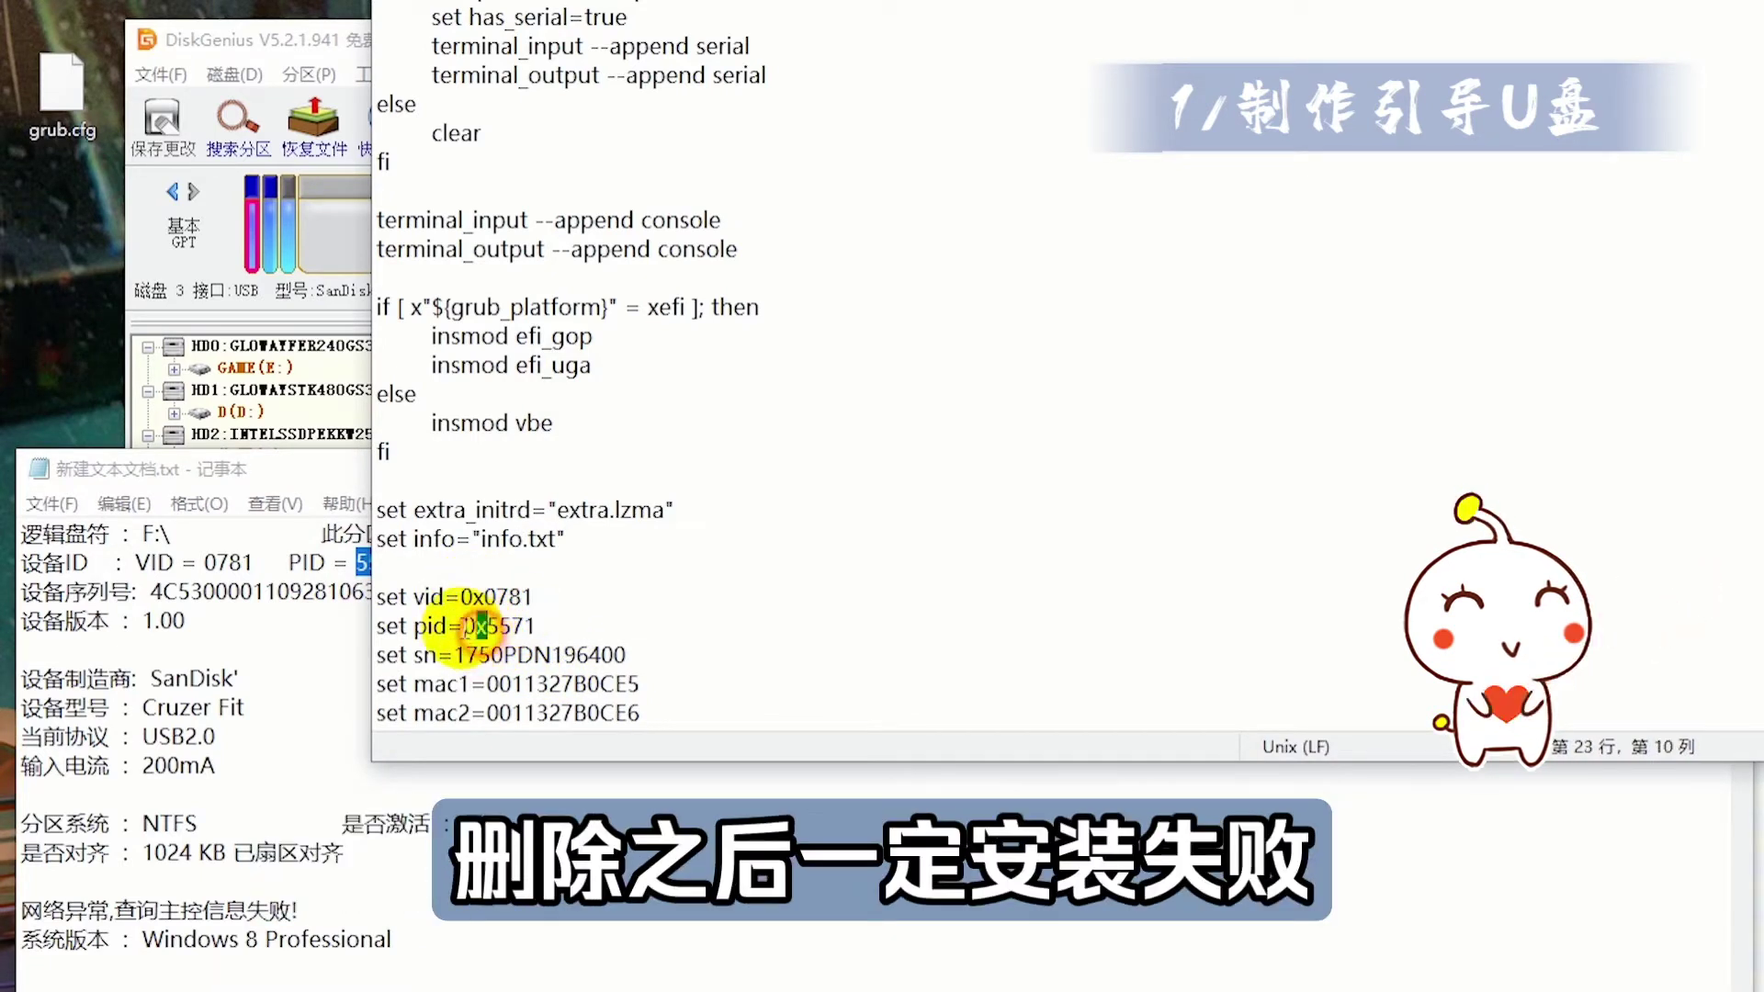
- Change the last digit of mac1 to 1, of mac2 to 2 and of sn to 1 in grub.cfg
scroll(551, 615, "down", 2)
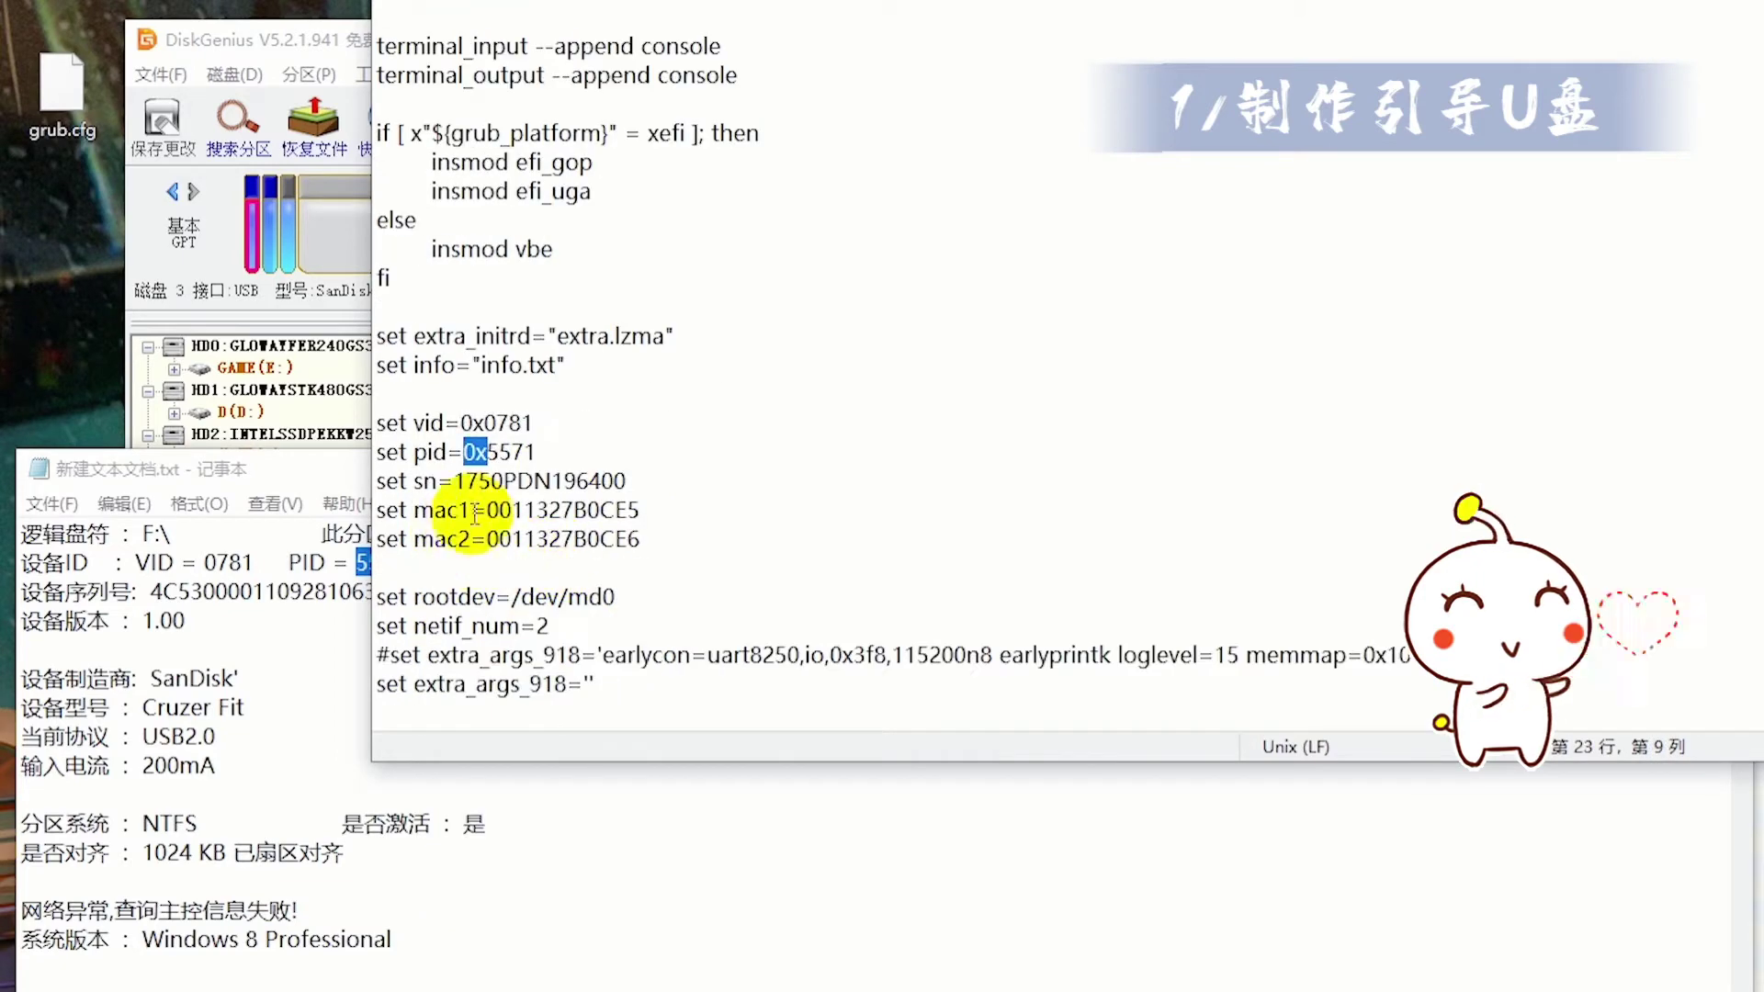
left_click(490, 482)
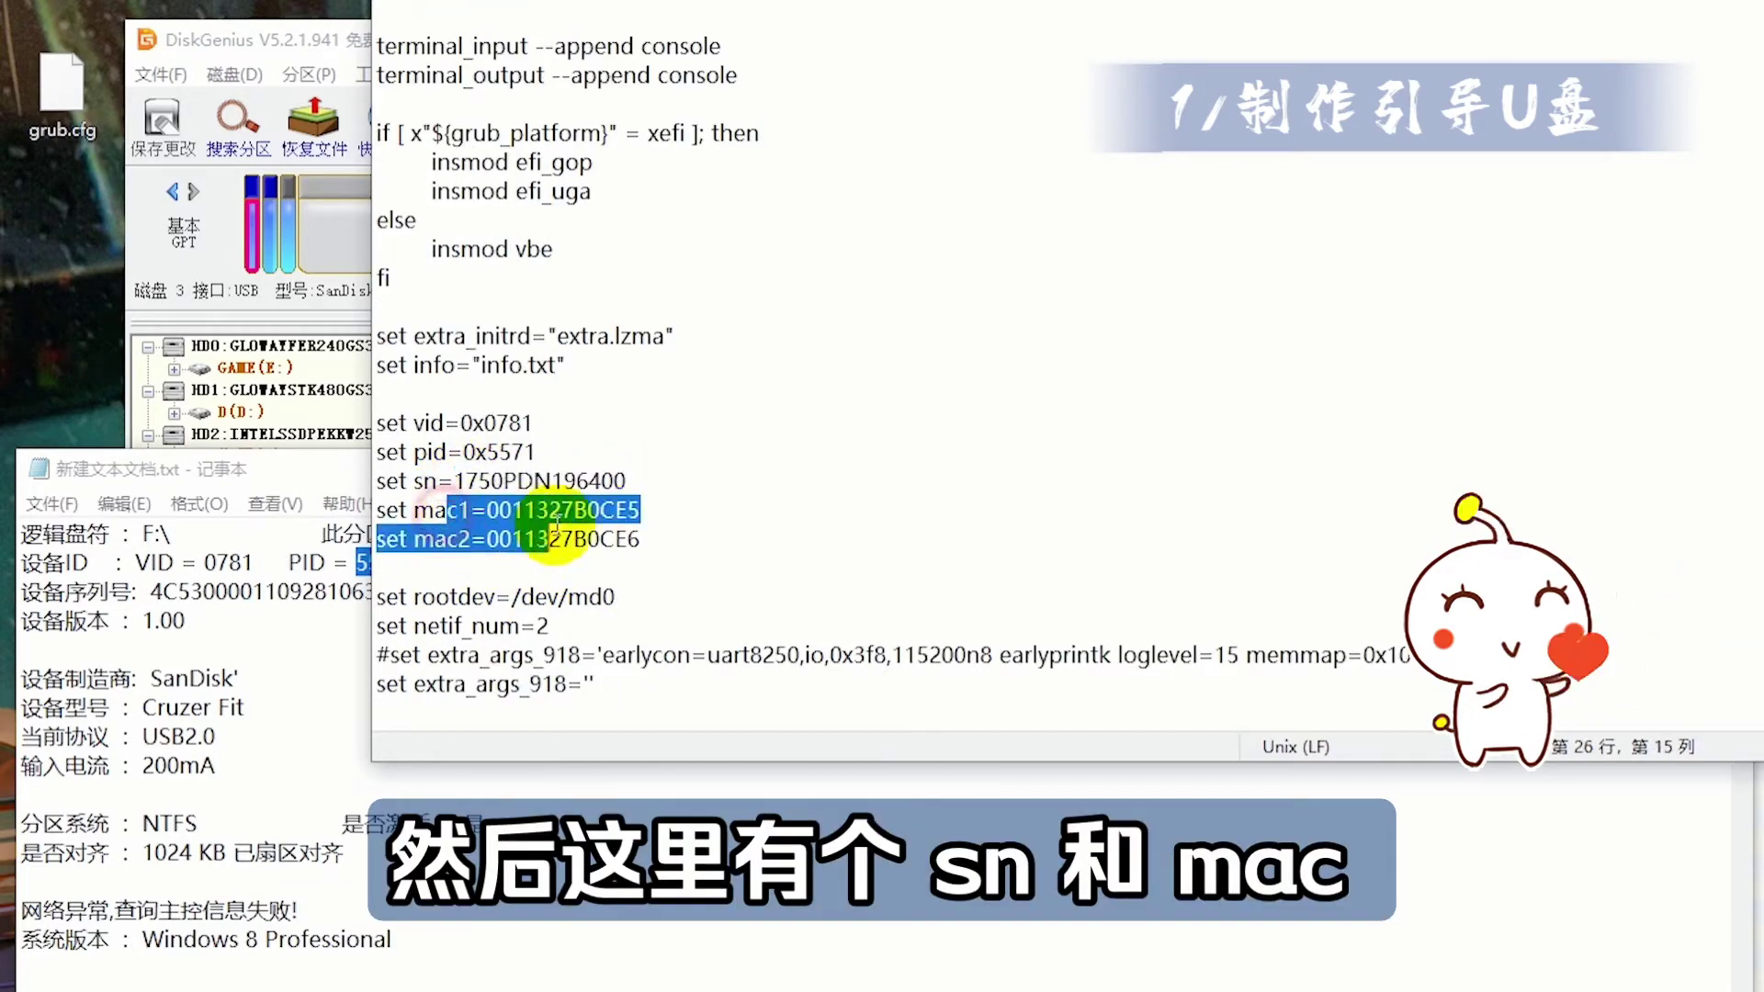
key("Right")
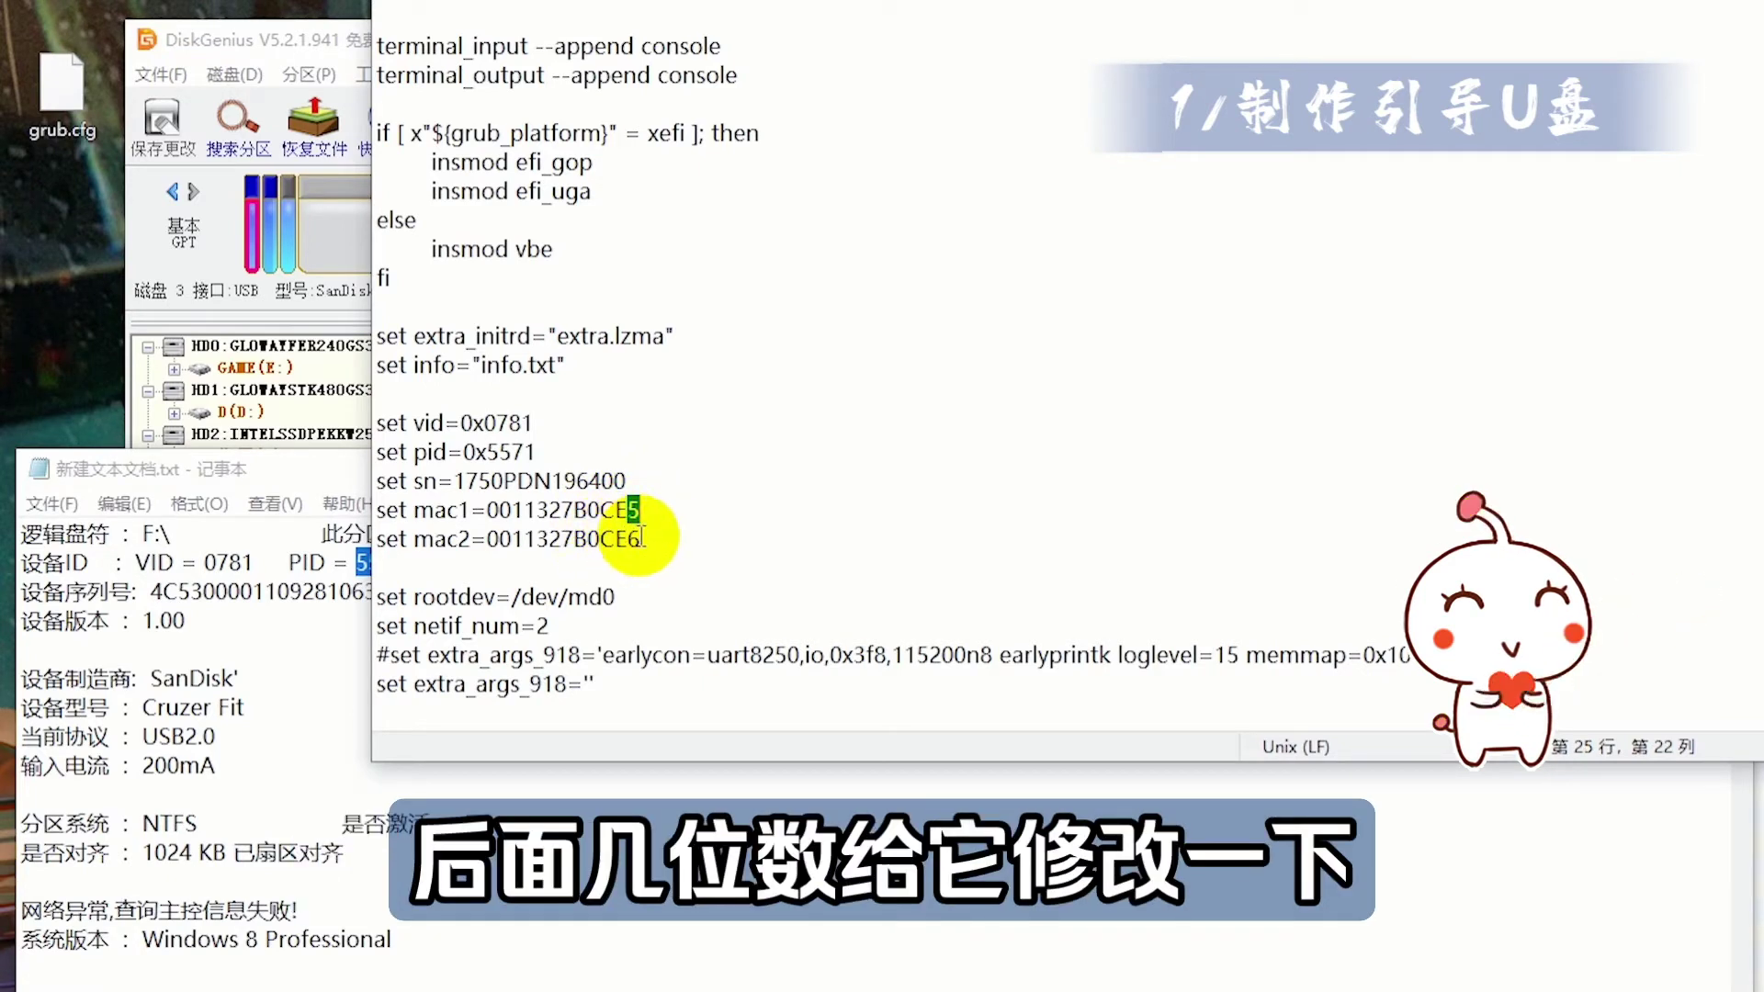
left_click_drag(634, 542, 648, 543)
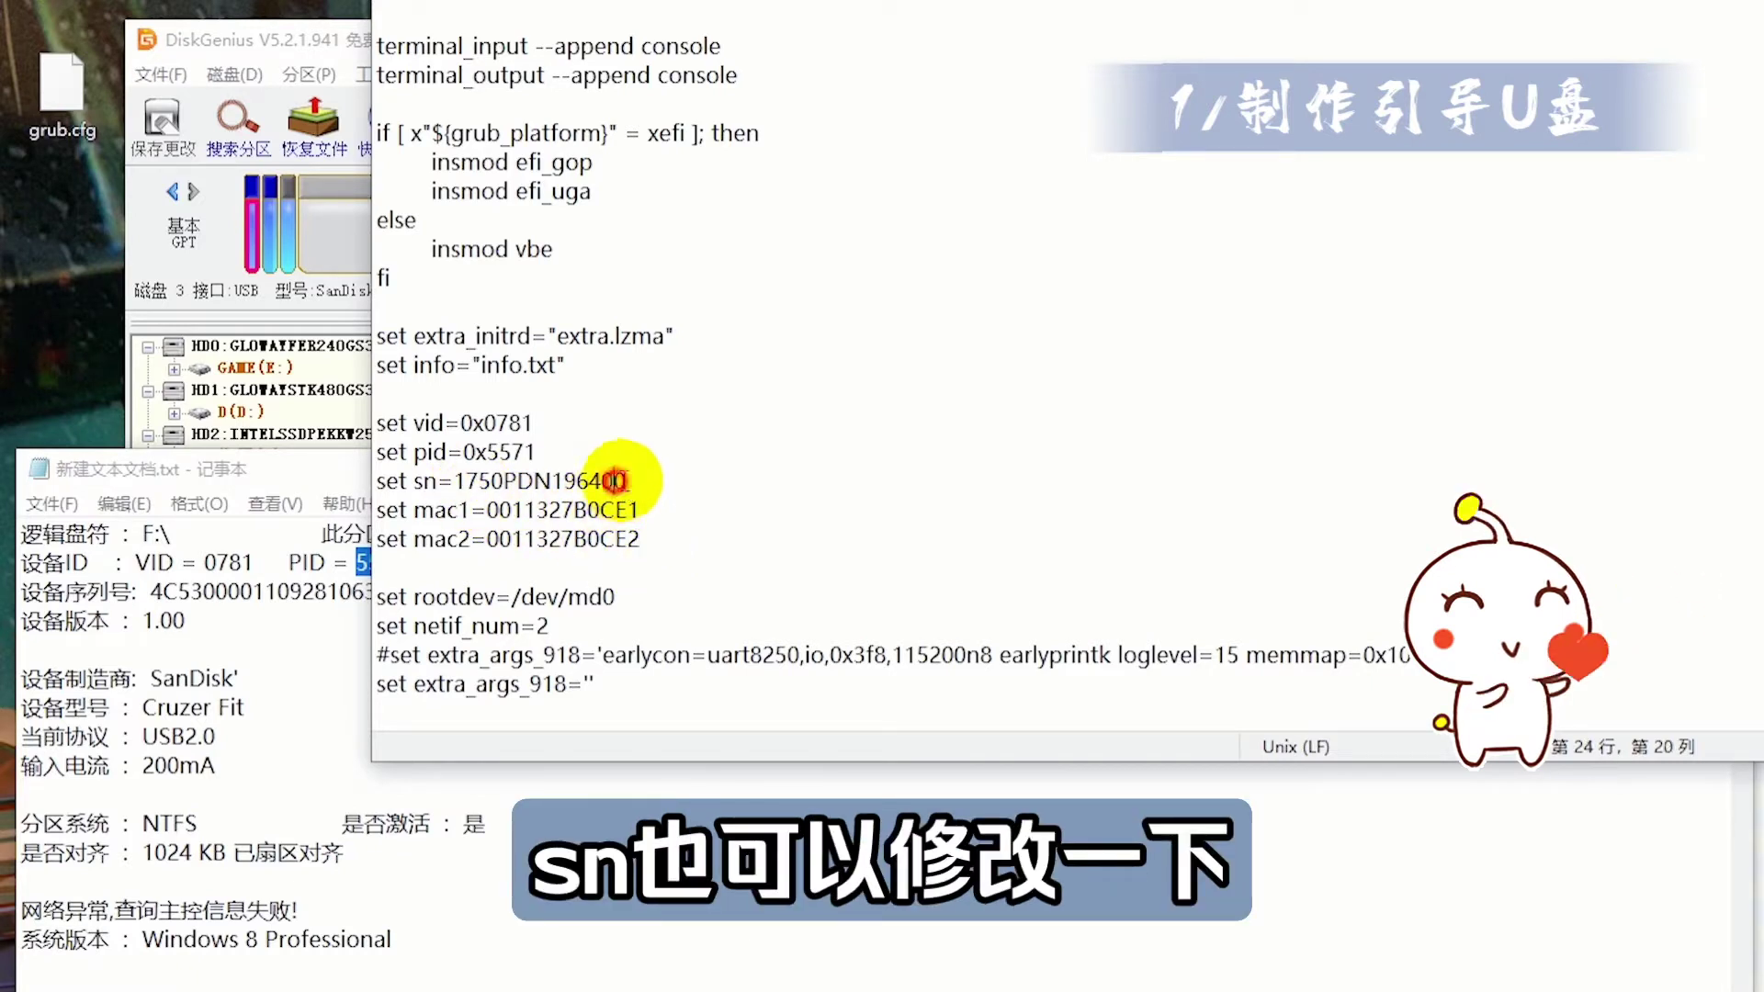
type("1")
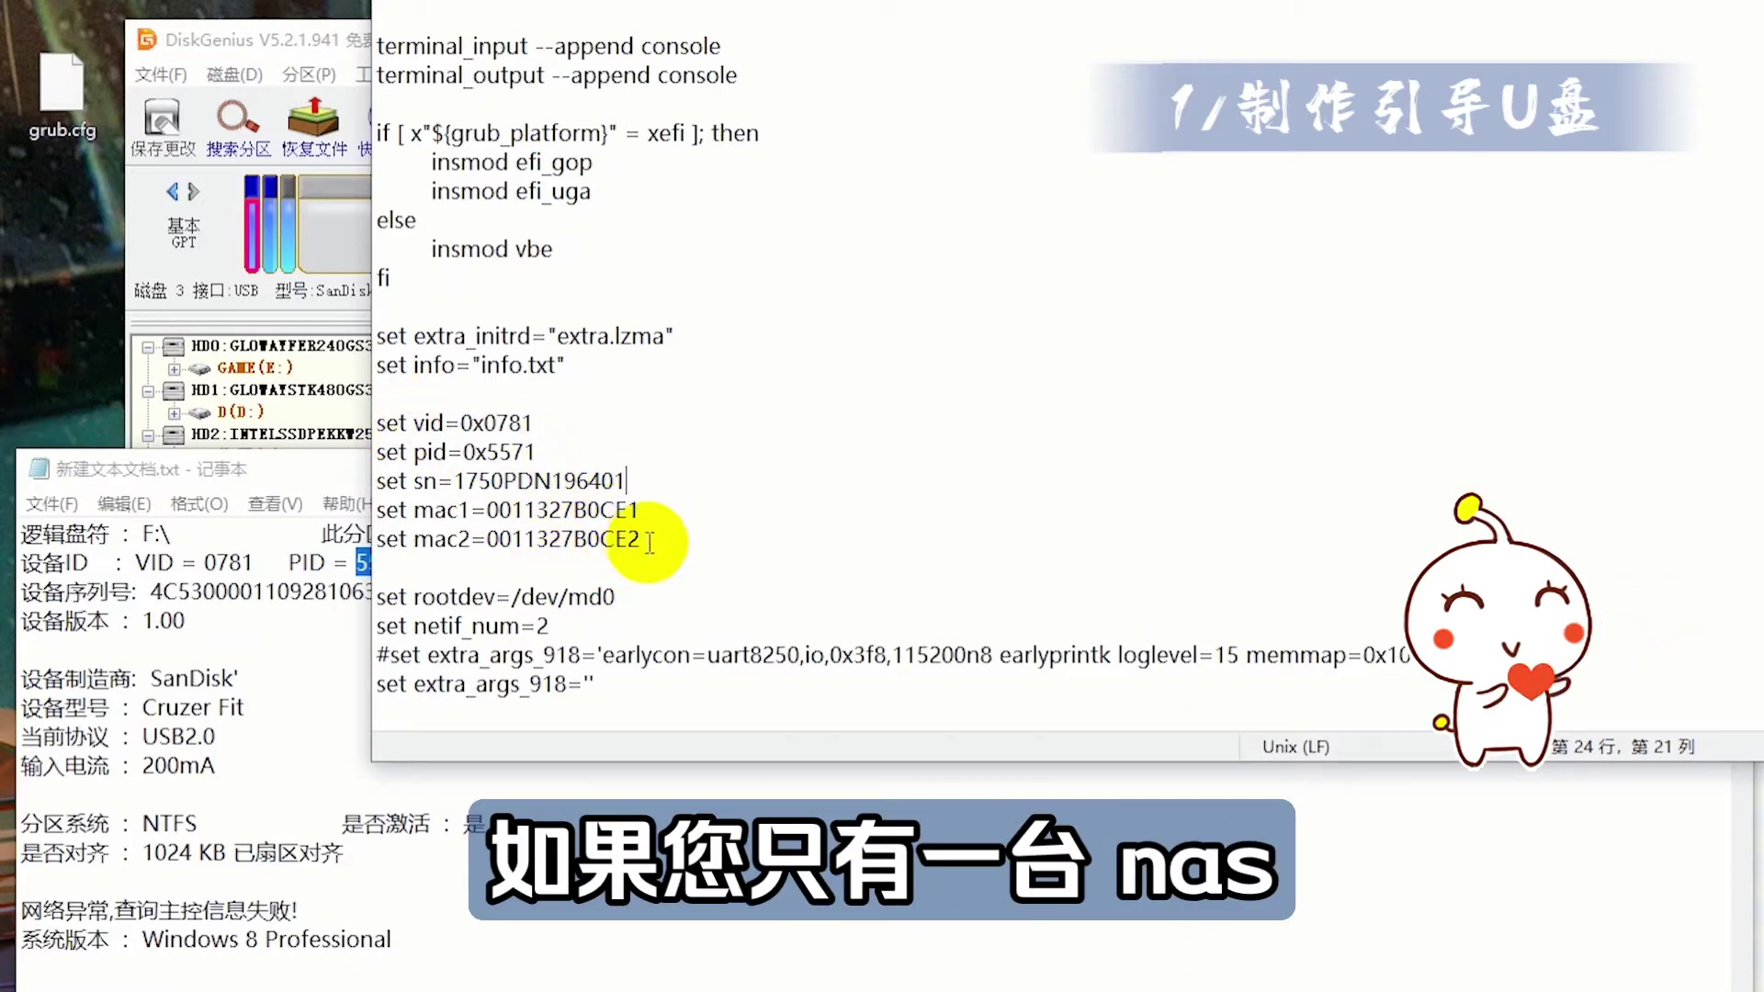
left_click_drag(666, 526, 467, 495)
left_click(468, 510)
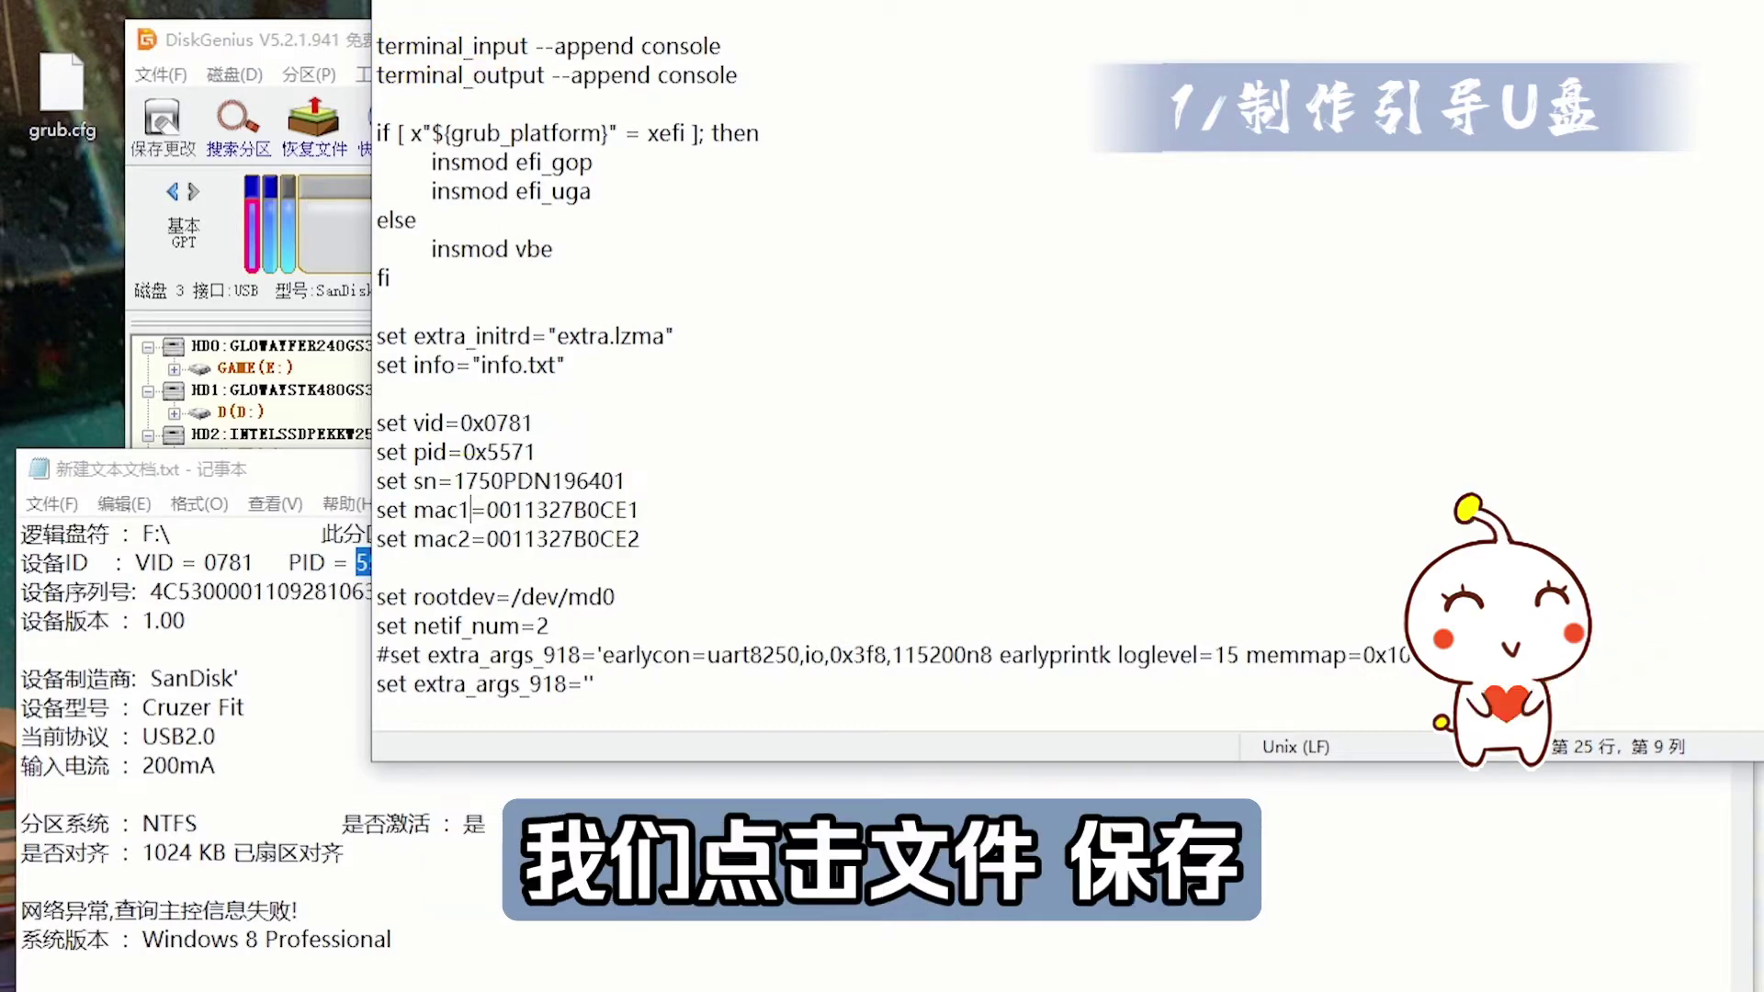
- Save the edited grub.cfg file
left_click_drag(518, 2, 490, 79)
left_click(380, 96)
left_click(428, 190)
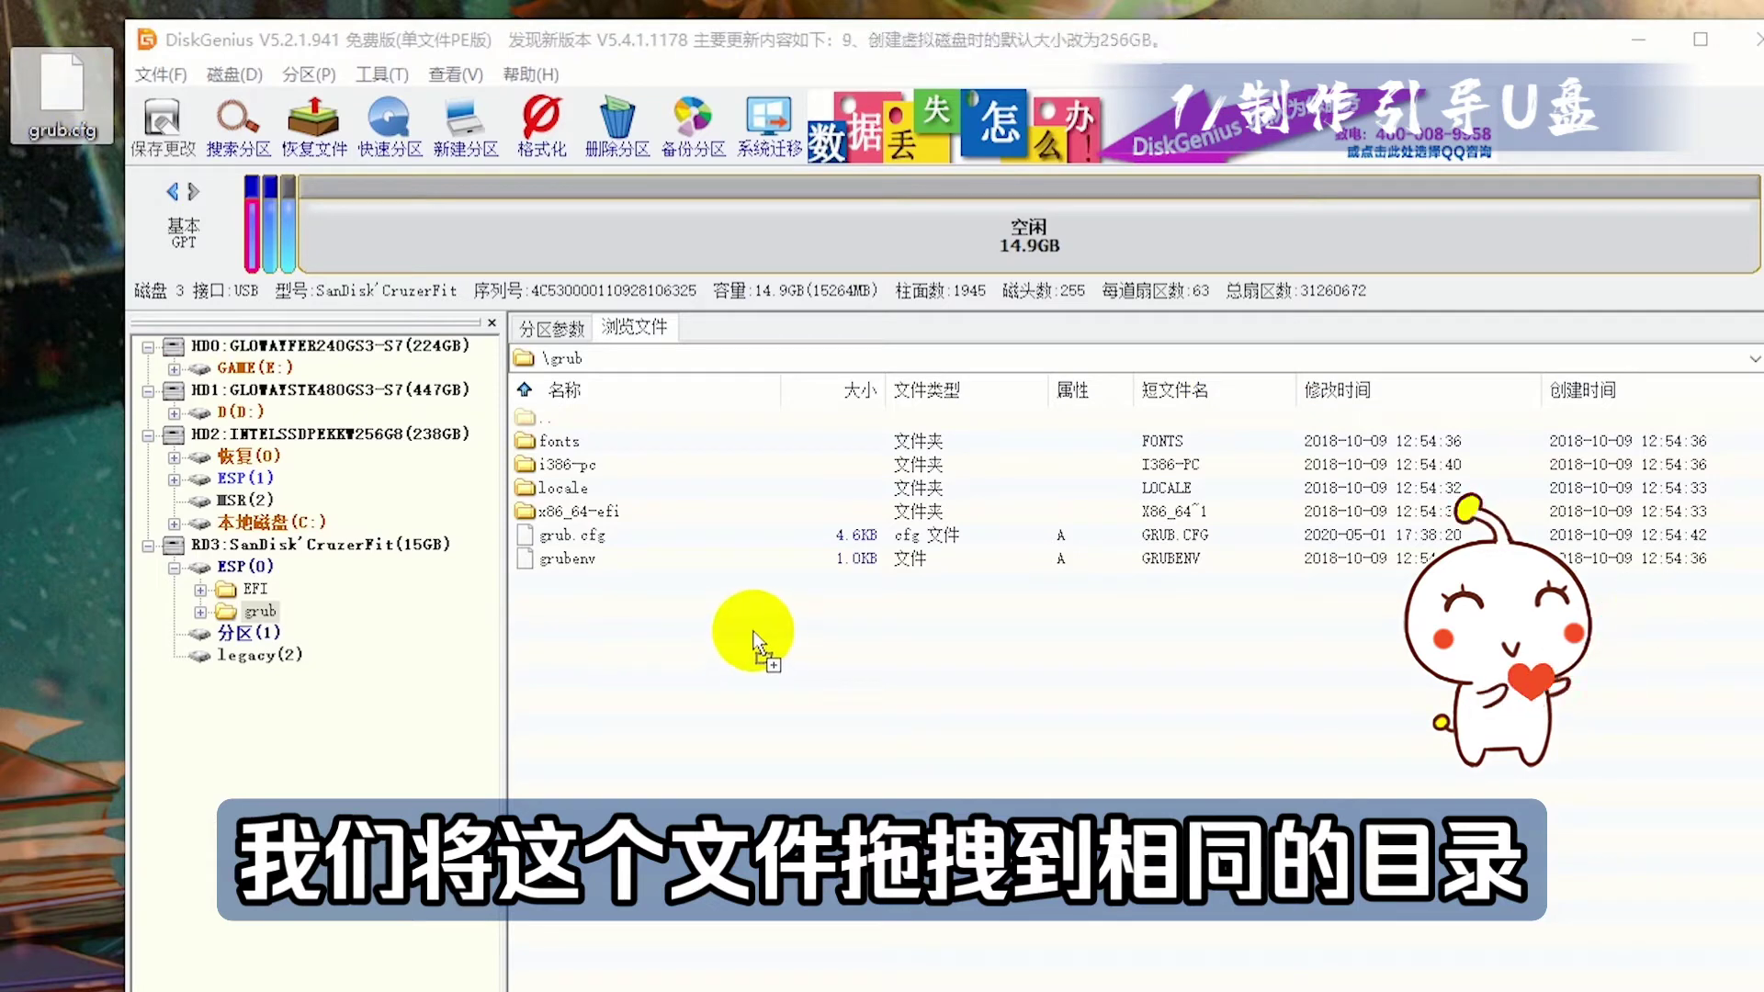
- Copy the edited grub.cfg from the desktop into the USB drive's grub folder, replacing the existing file
left_click_drag(753, 643, 755, 645)
left_click(896, 712)
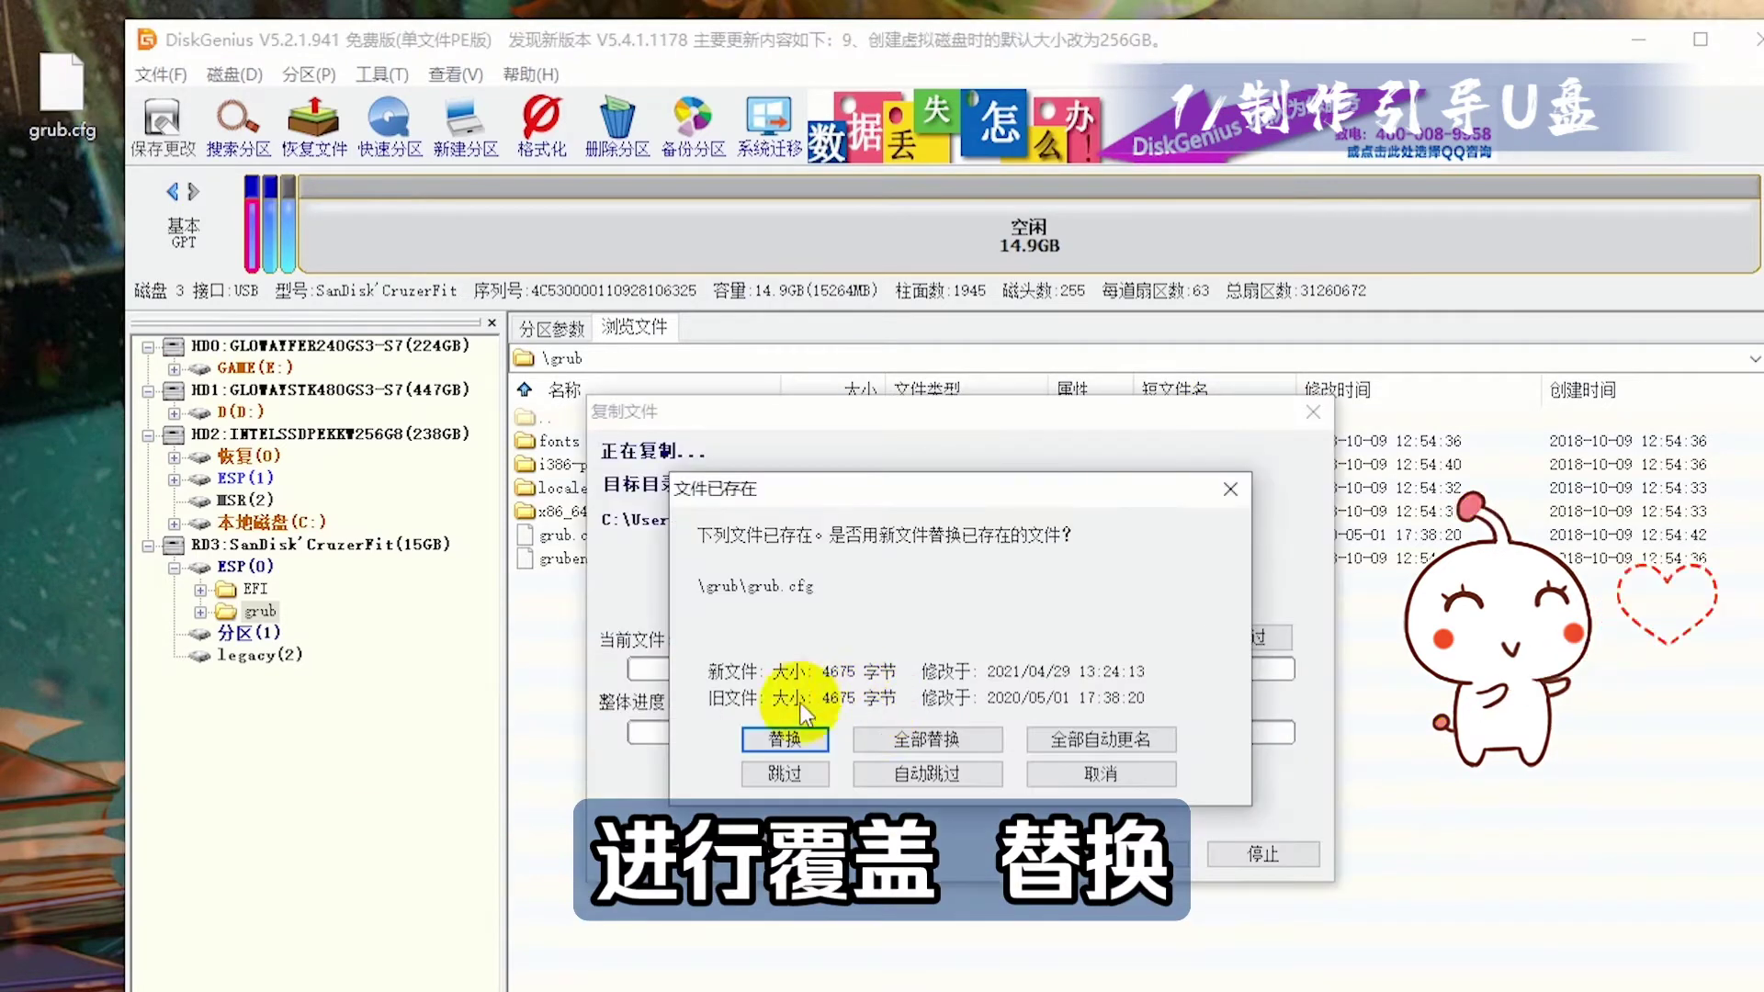
left_click(790, 741)
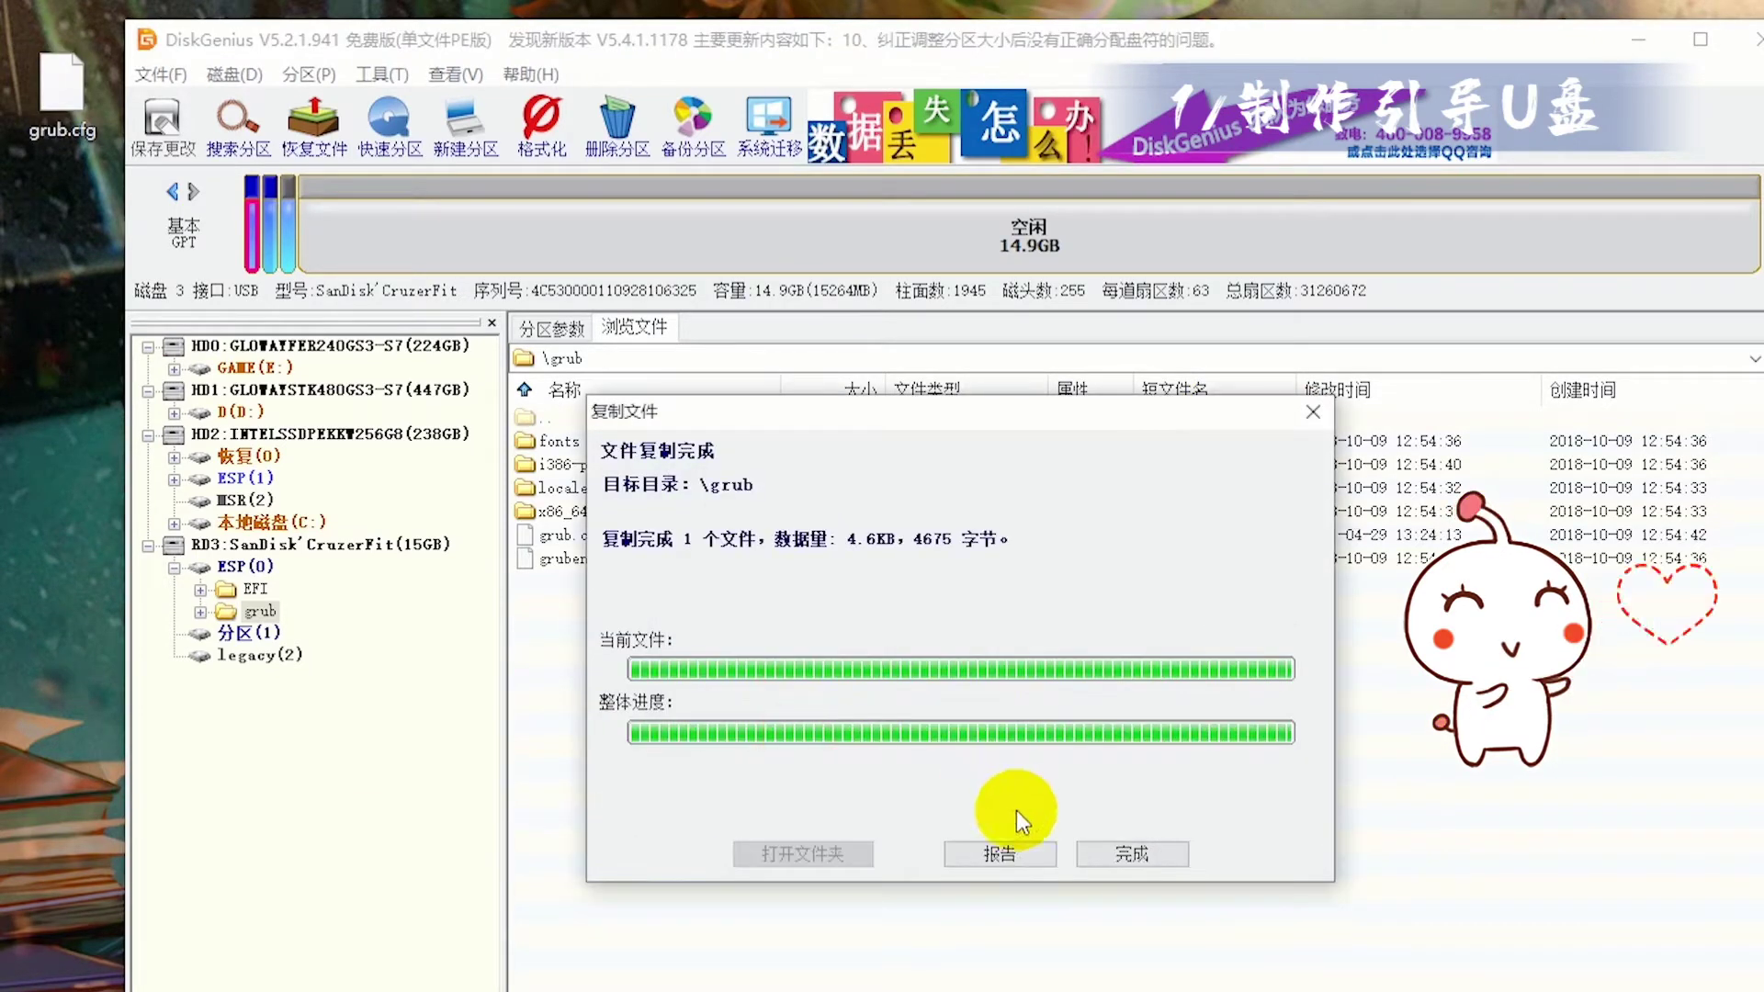
left_click(1129, 854)
- Safely eject the SanDisk Cruzer Fit USB drive from DiskGenius
left_click(1334, 535)
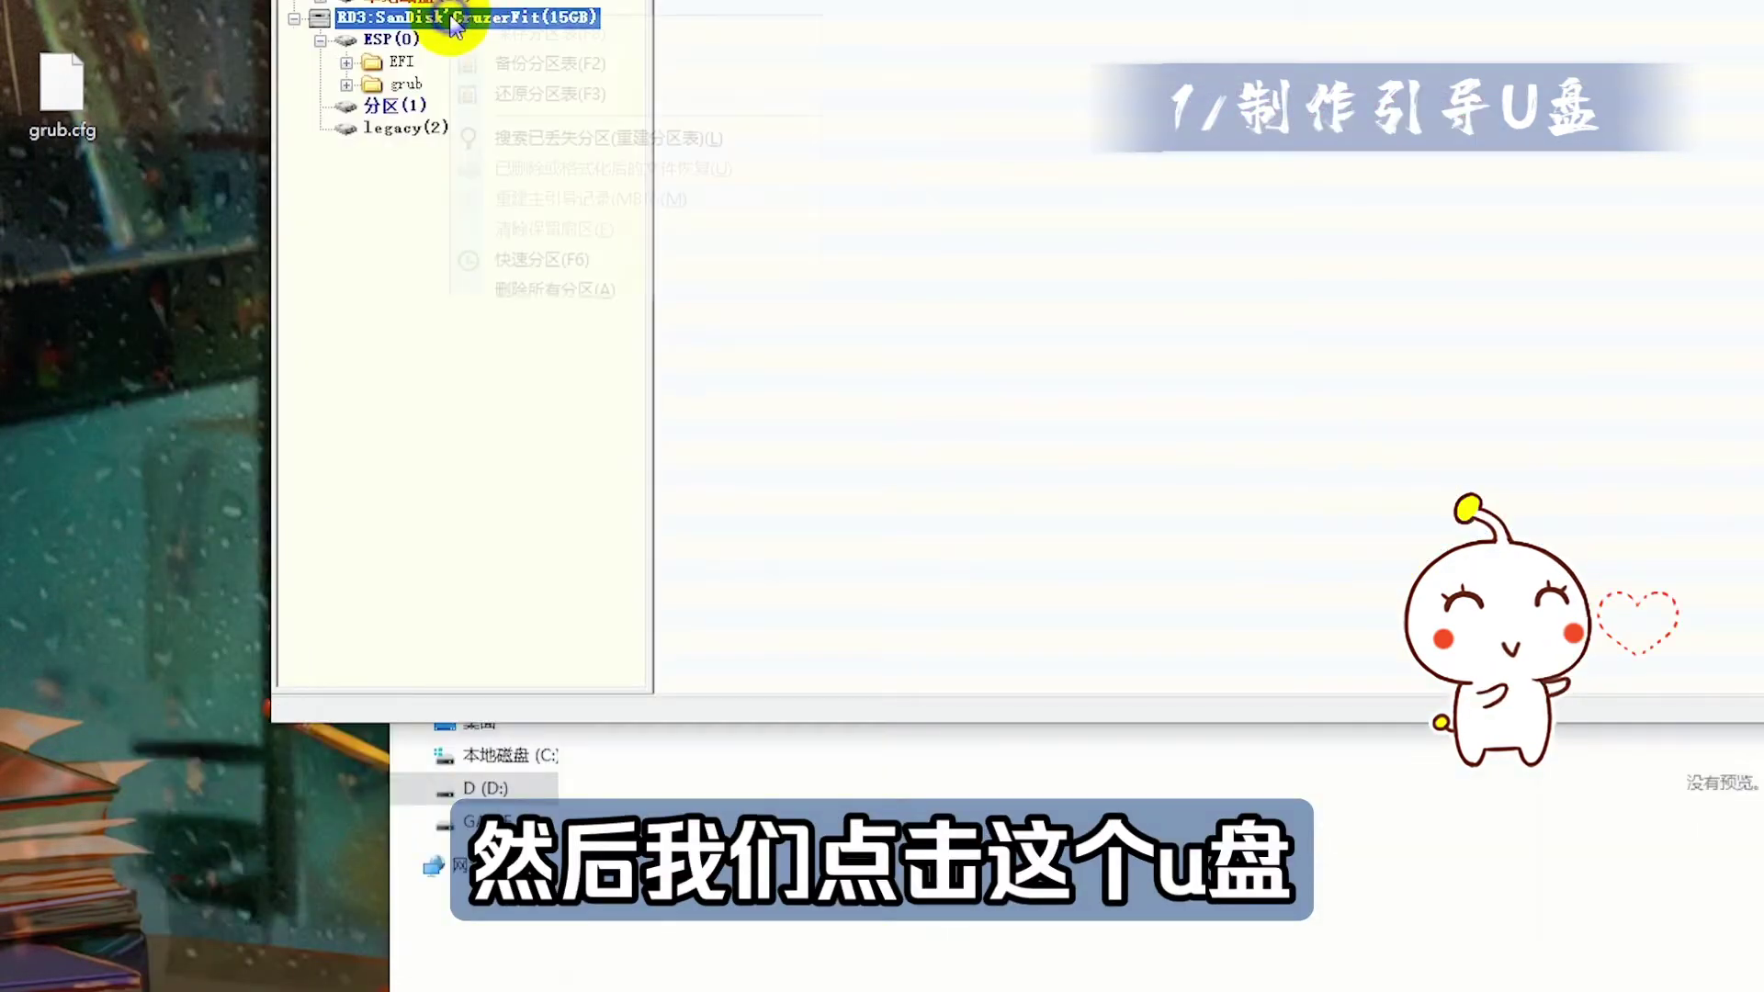
right_click(452, 17)
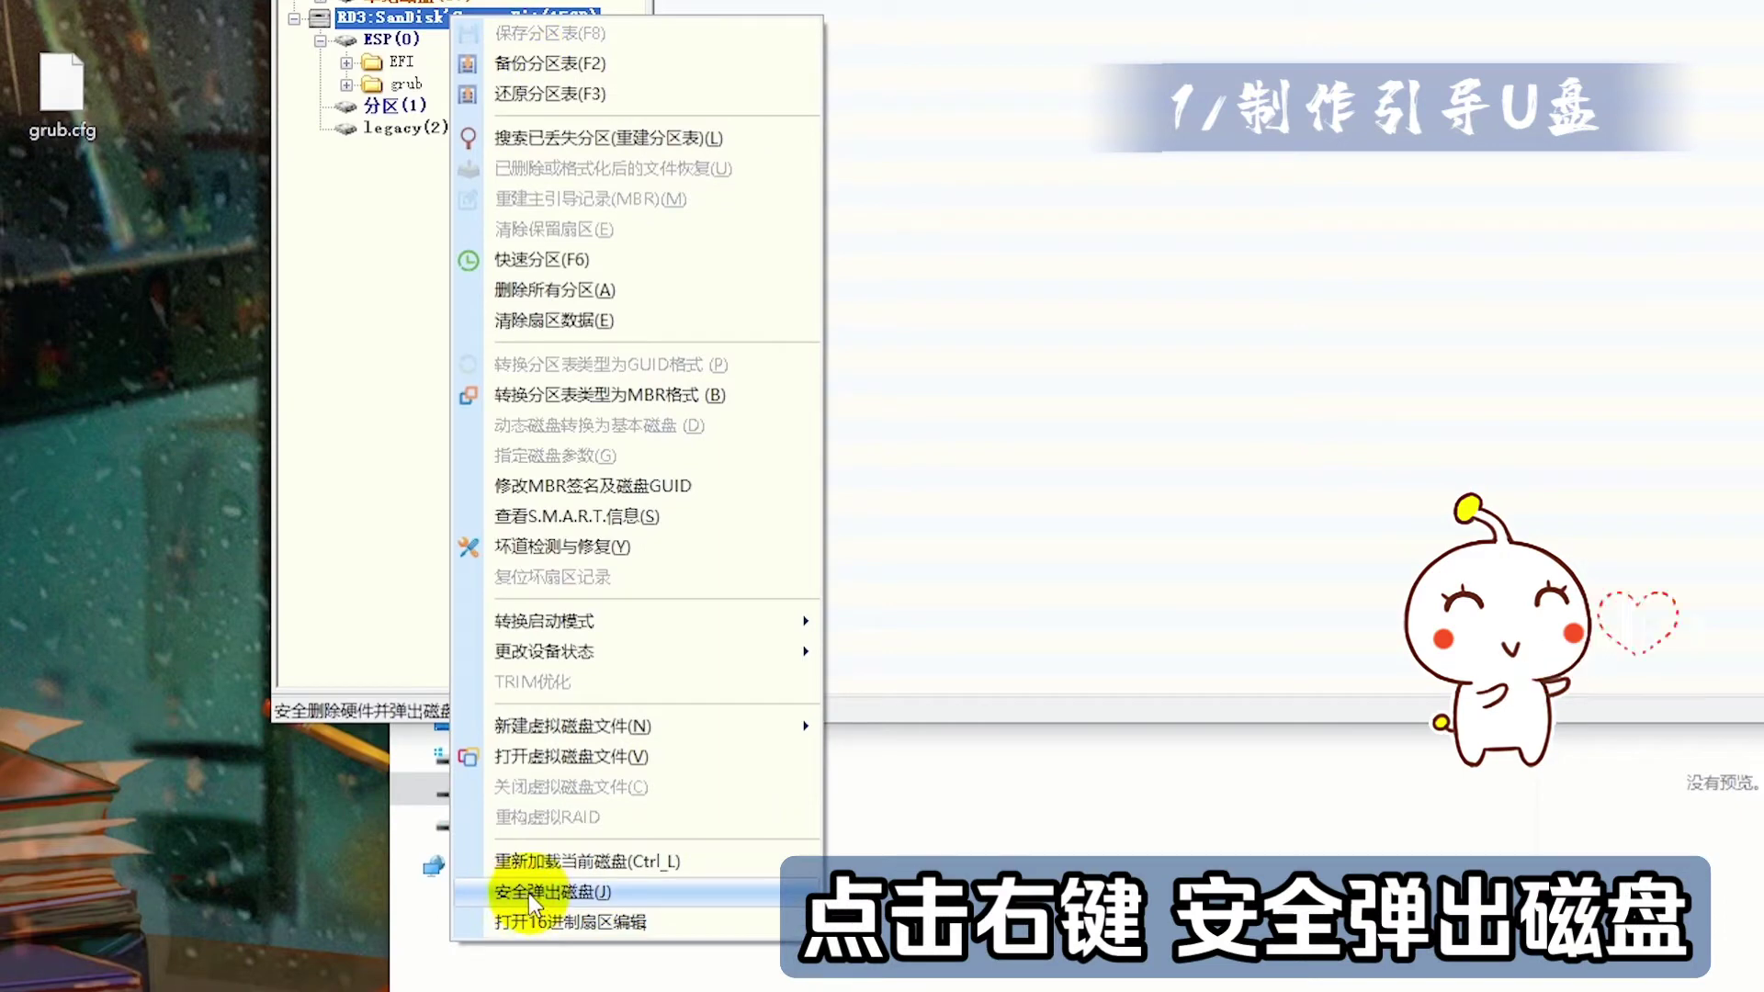
left_click(577, 890)
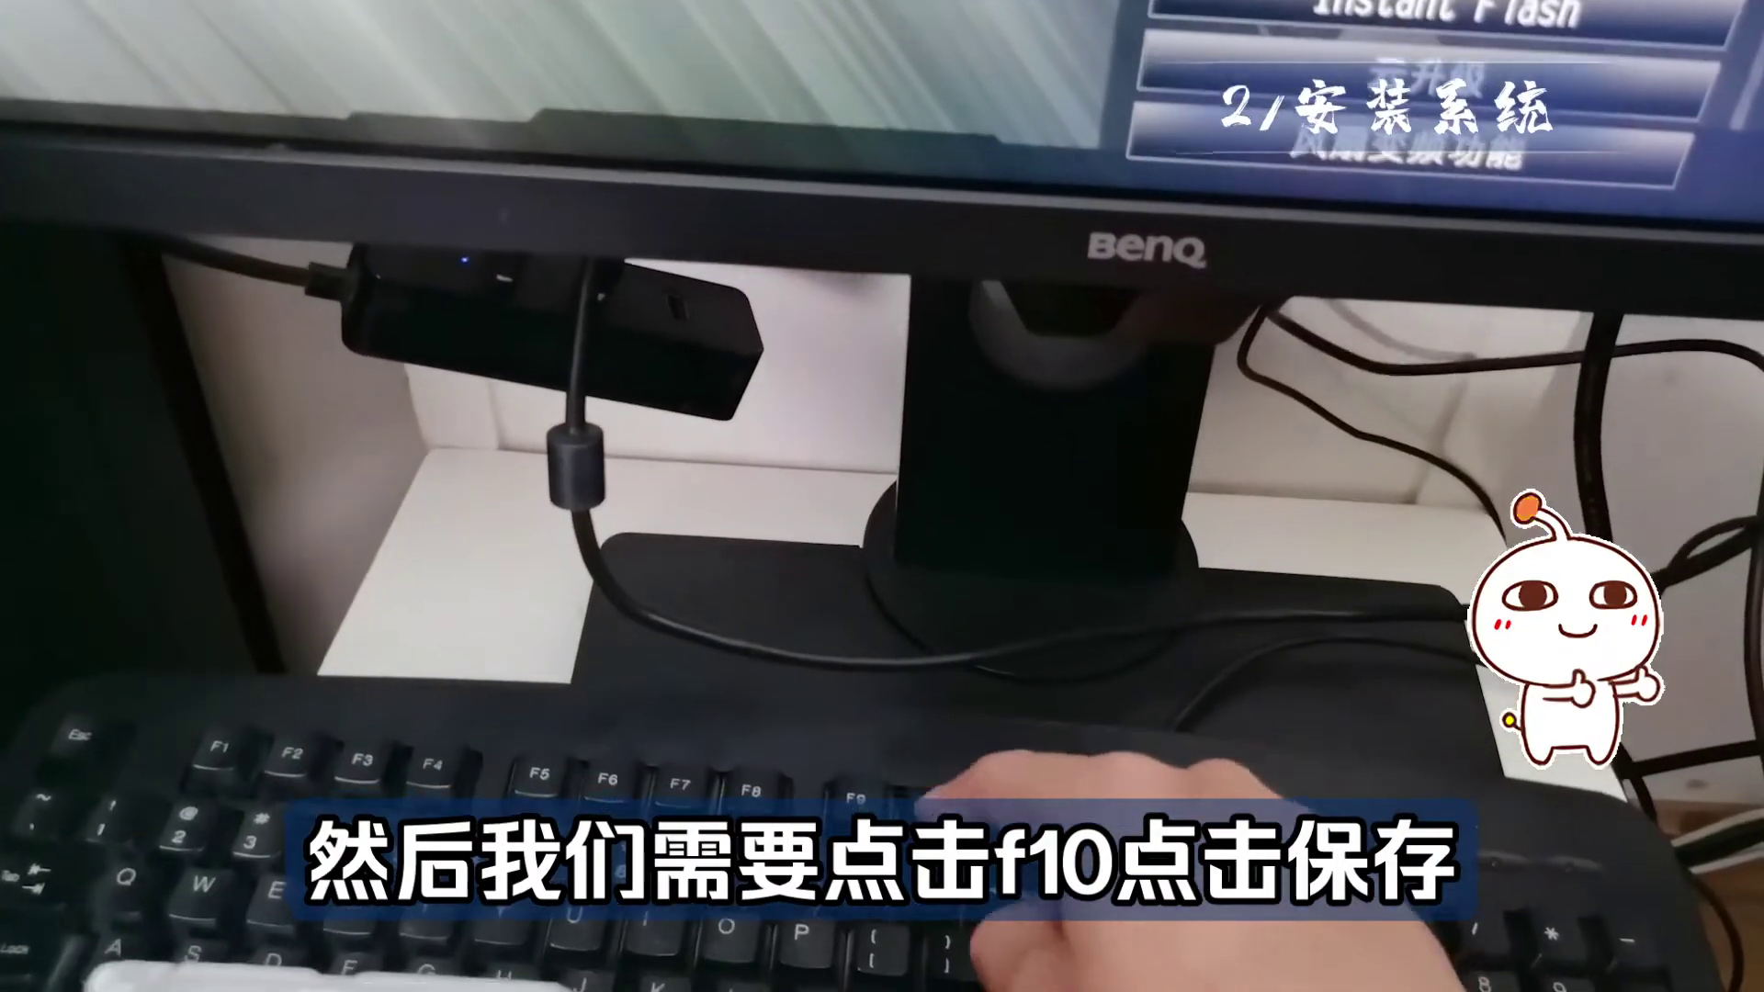
- Save the BIOS configuration changes and exit setup
key("F10")
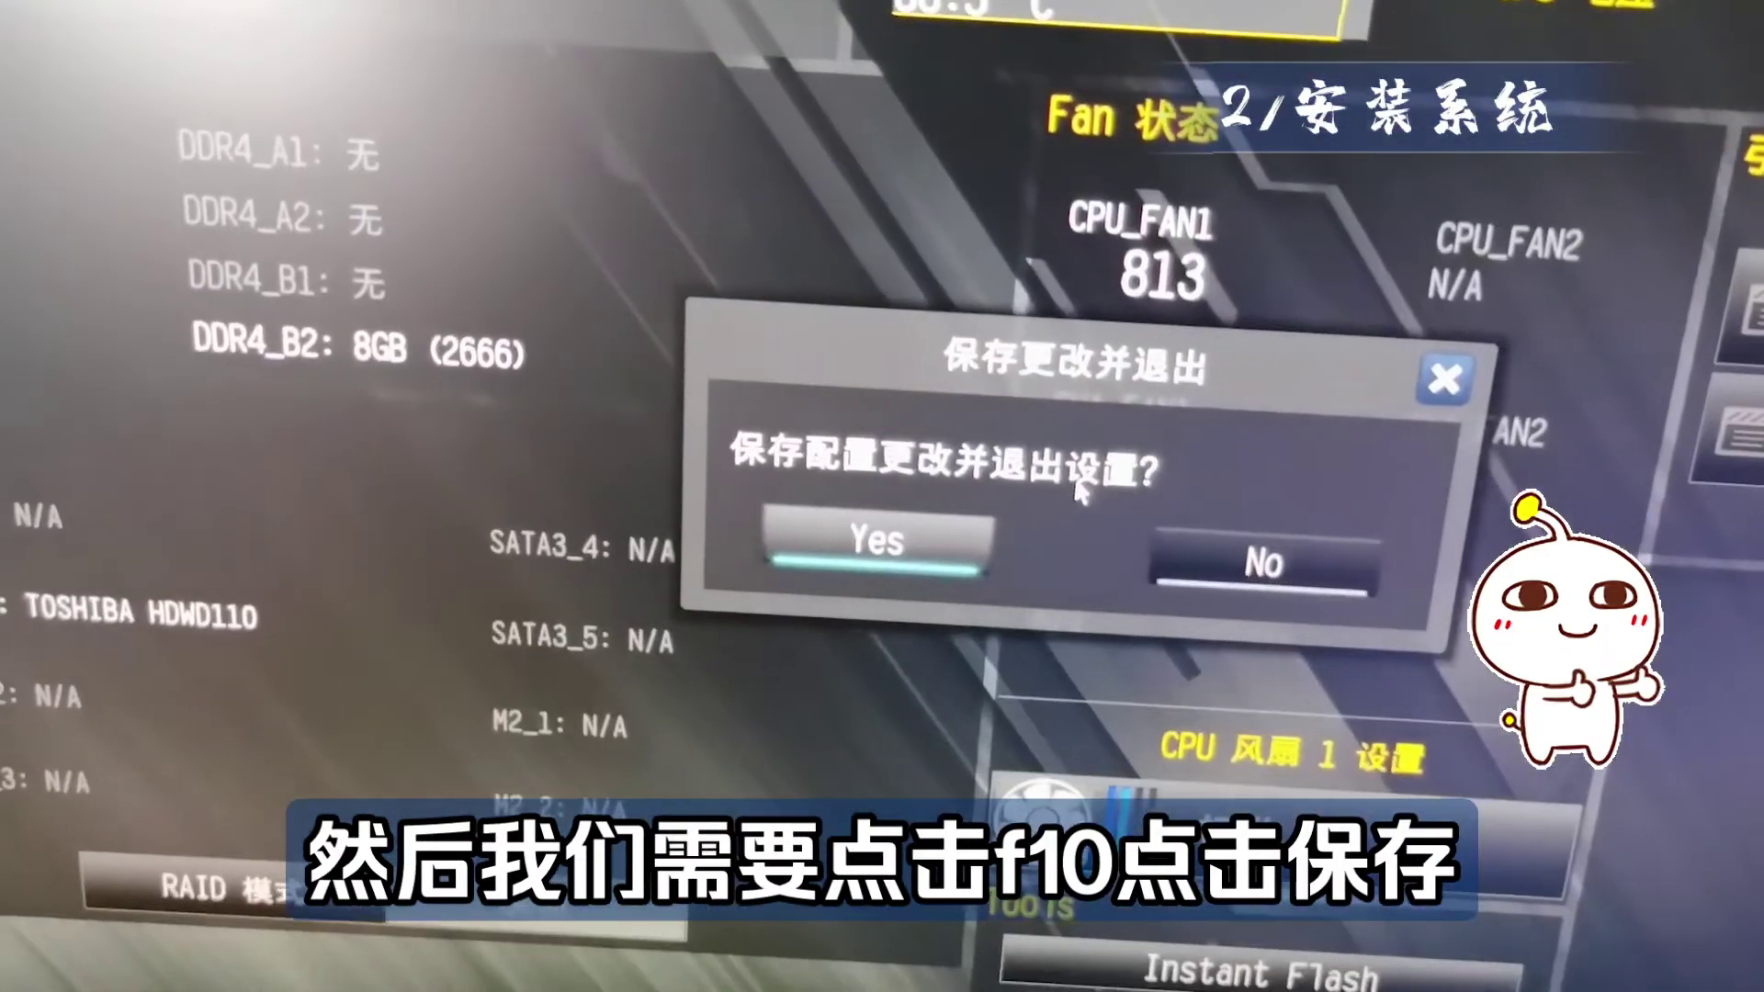
key("Return")
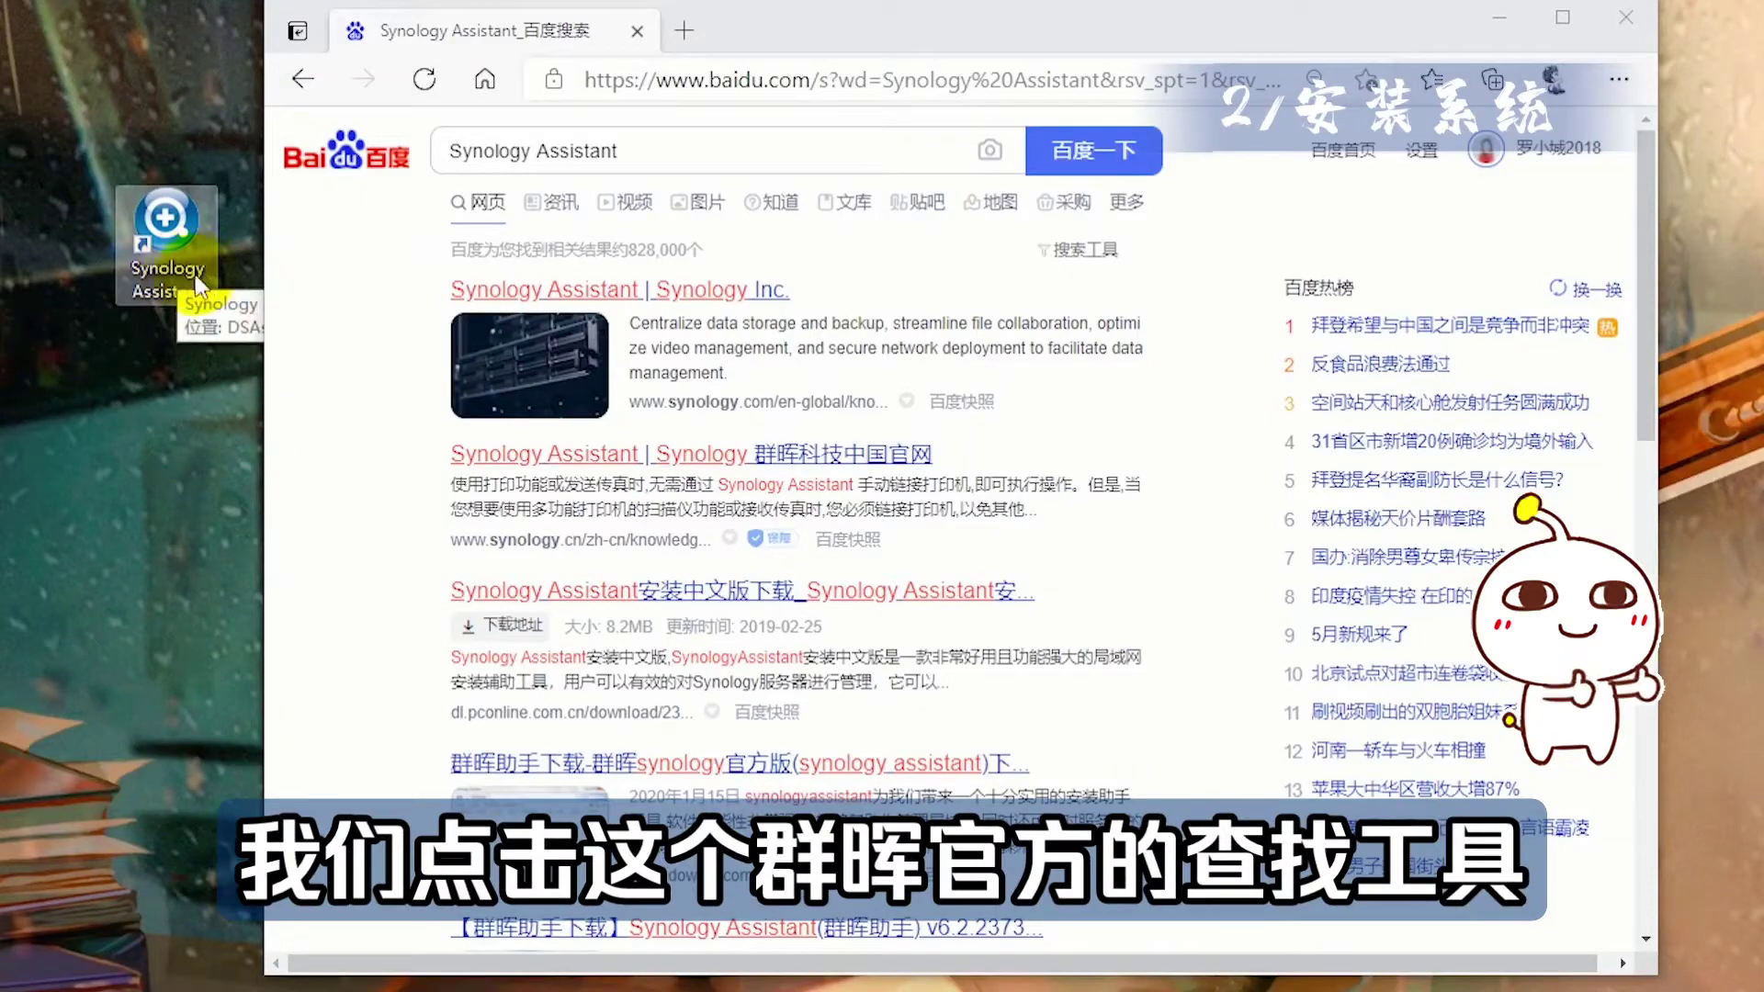
- Launch Synology Assistant from the desktop and dismiss its initial licence agreement to reach the server list
double_click(173, 270)
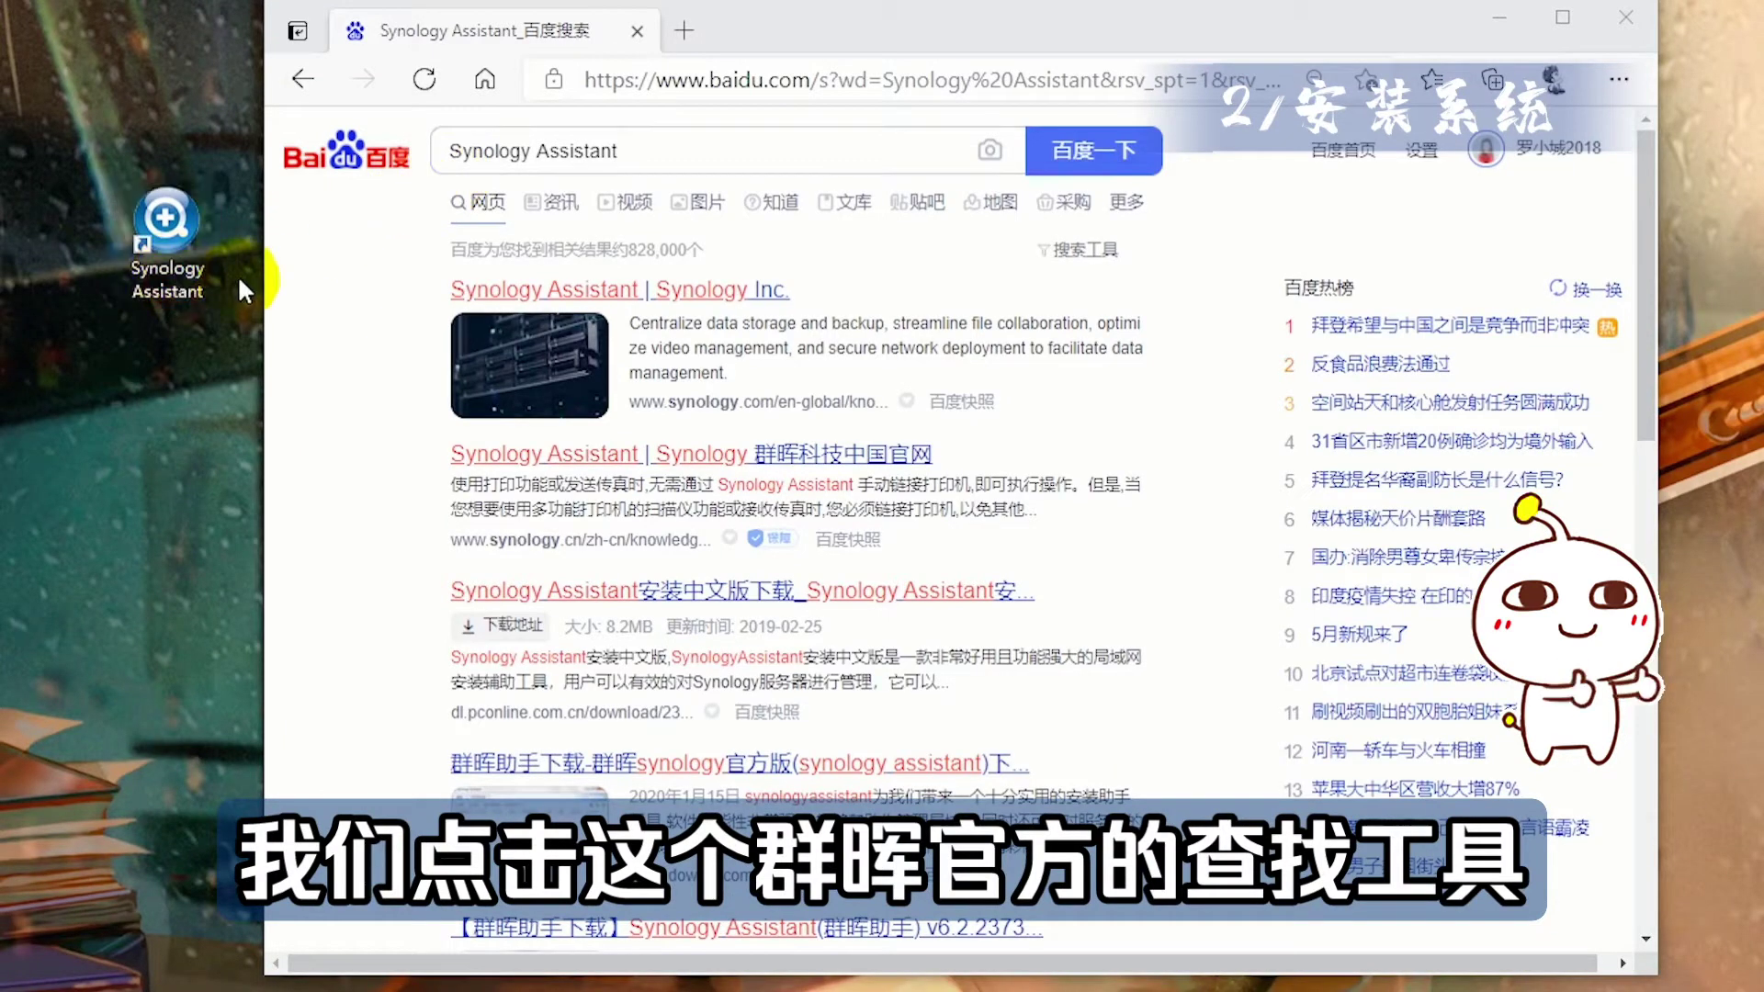
left_click(1186, 243)
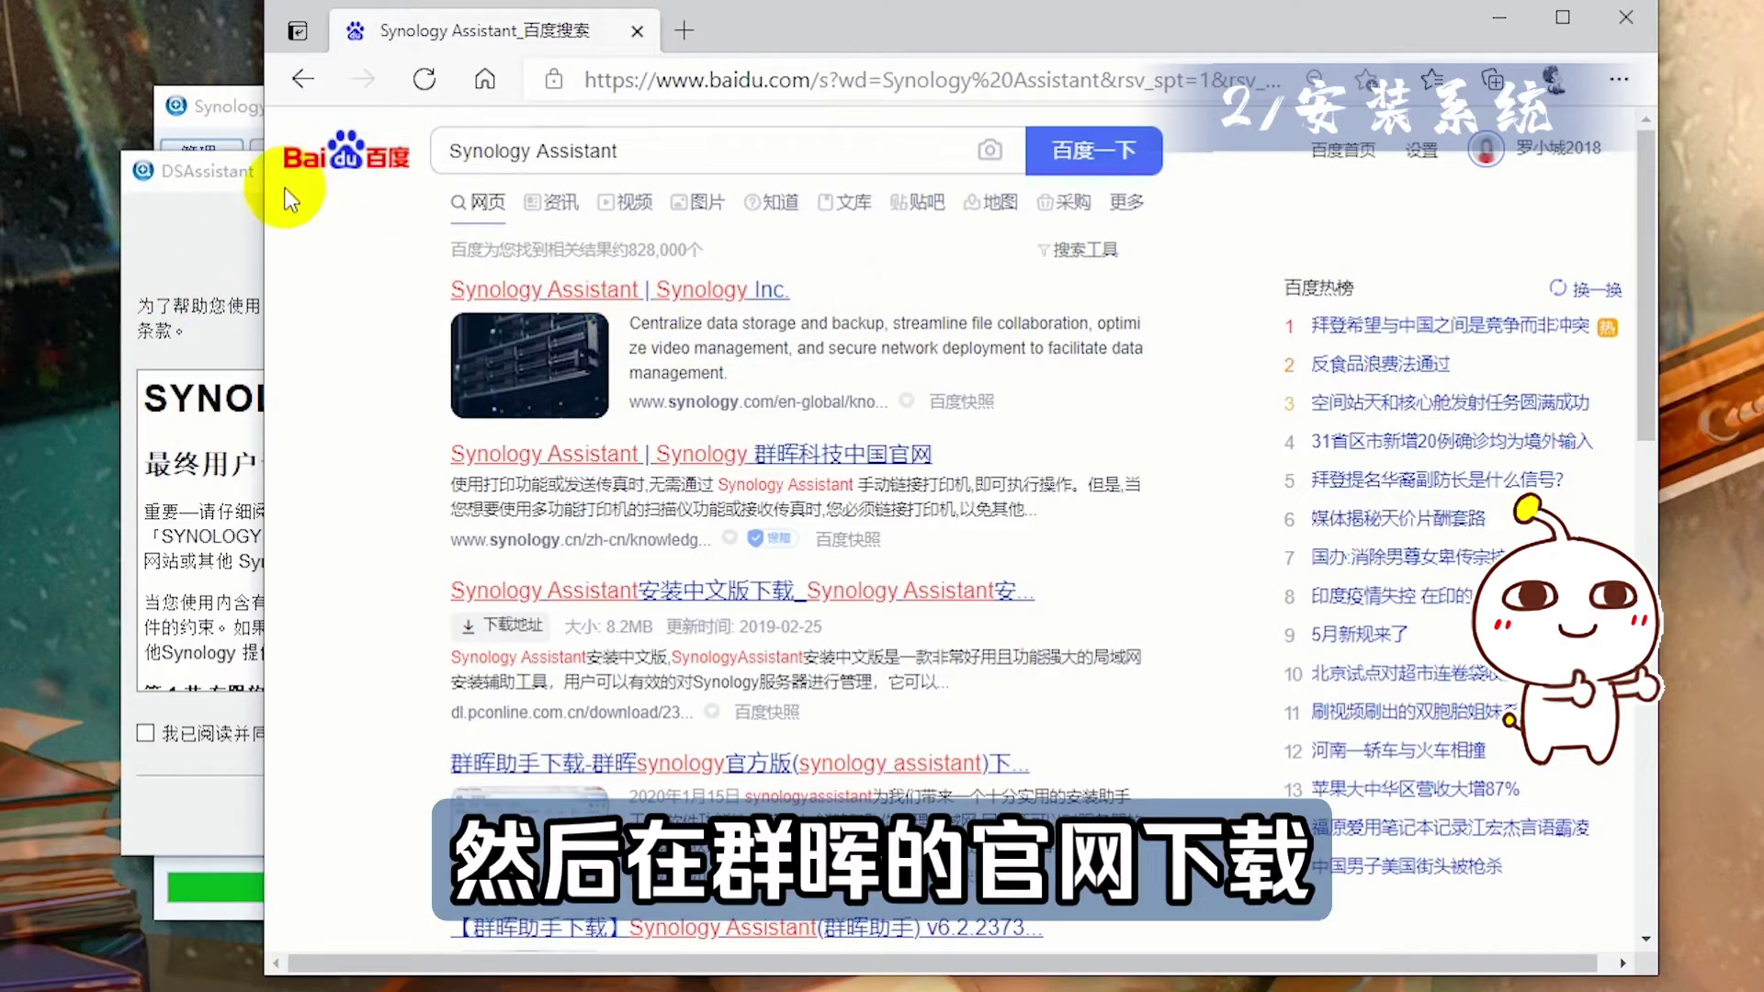
left_click(237, 210)
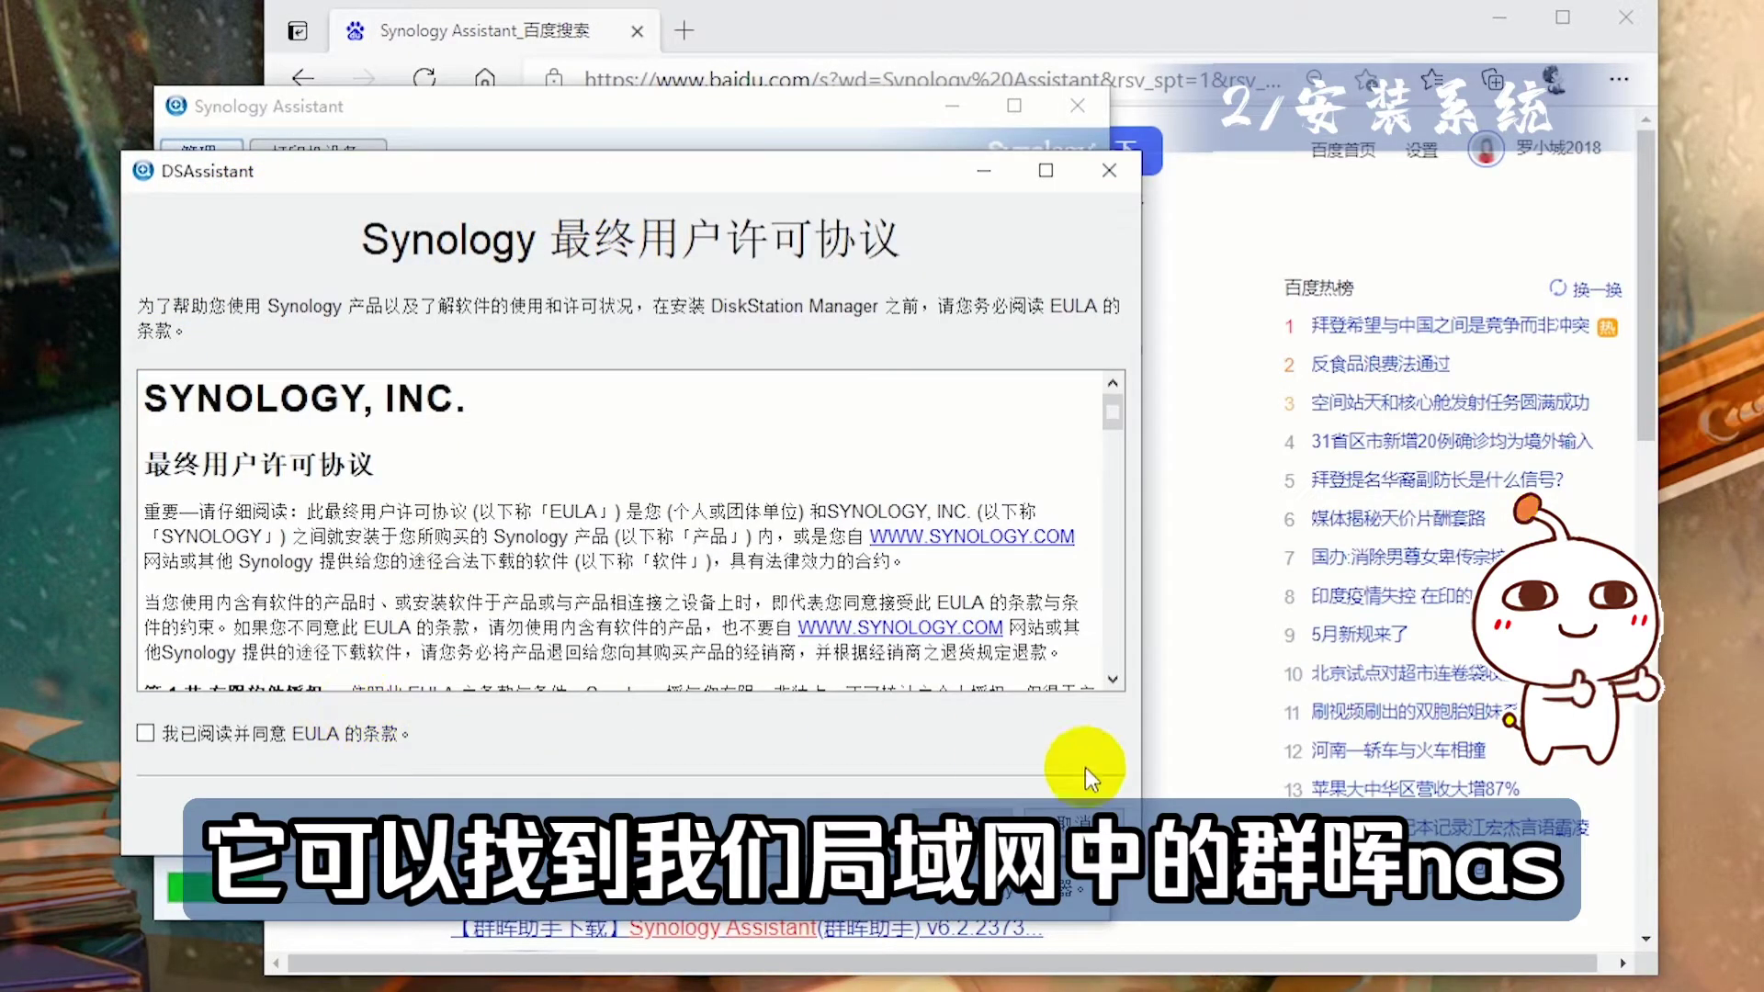
left_click(1070, 820)
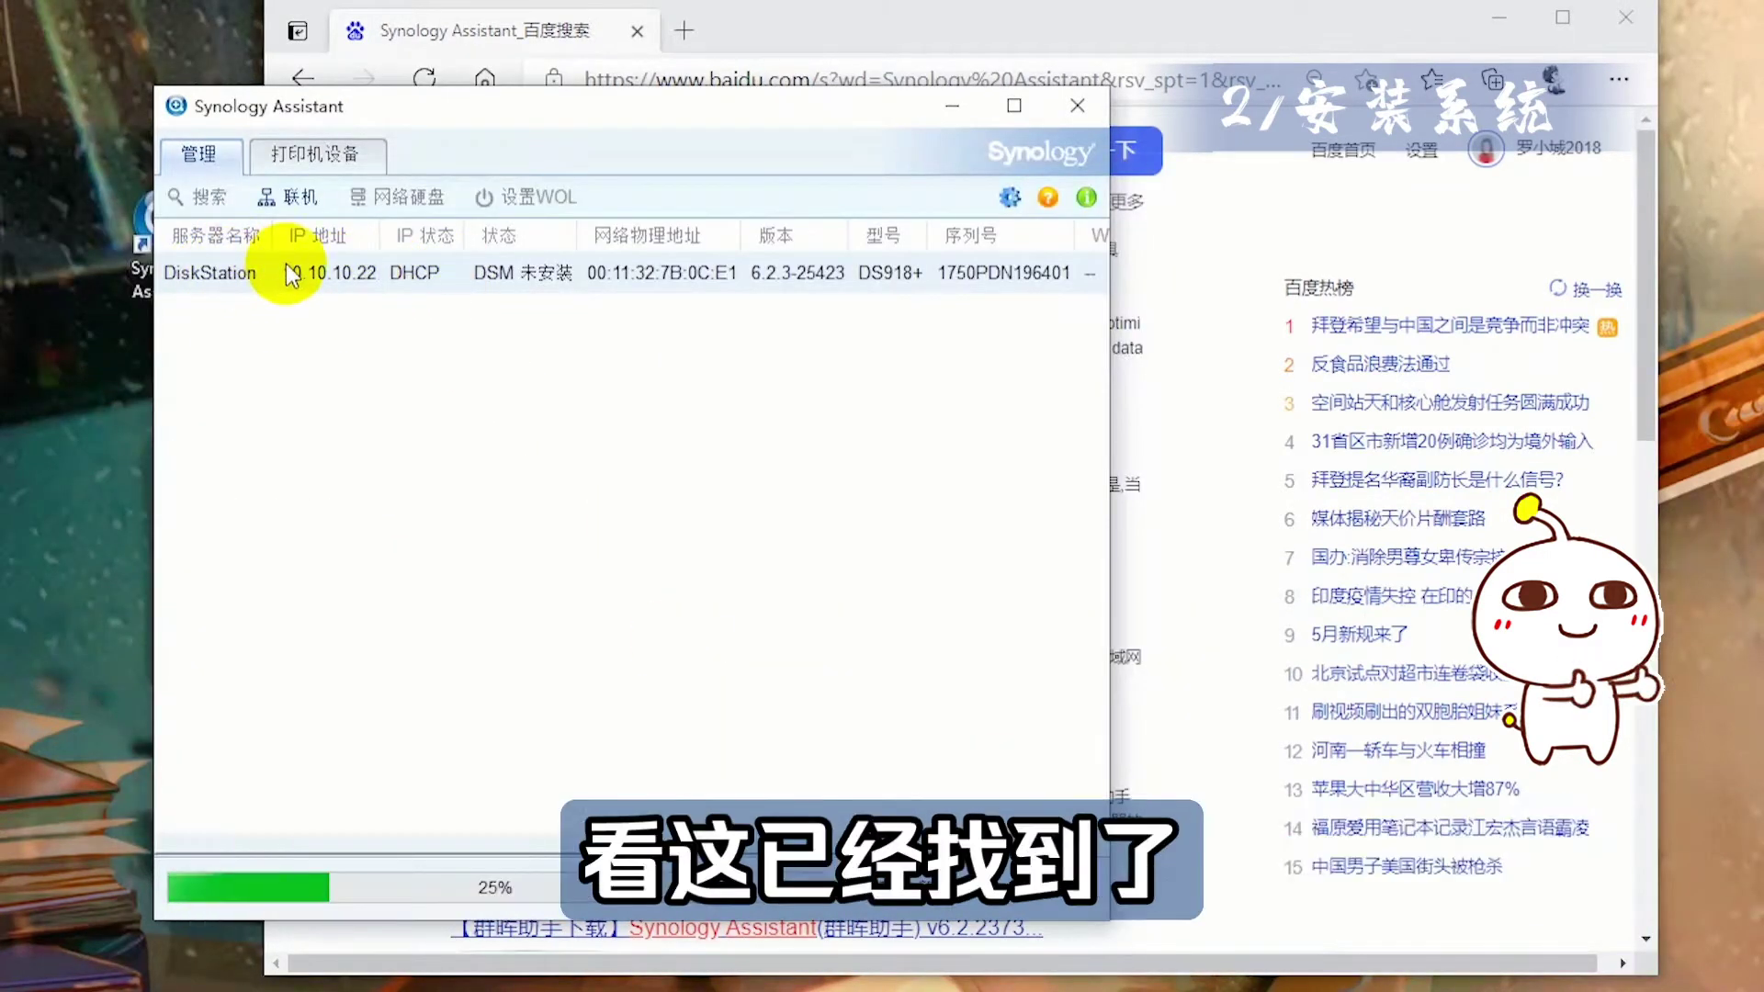
- Open the DiskStation server from the list and accept the EULA terms to reach its Web Assistant page
double_click(339, 283)
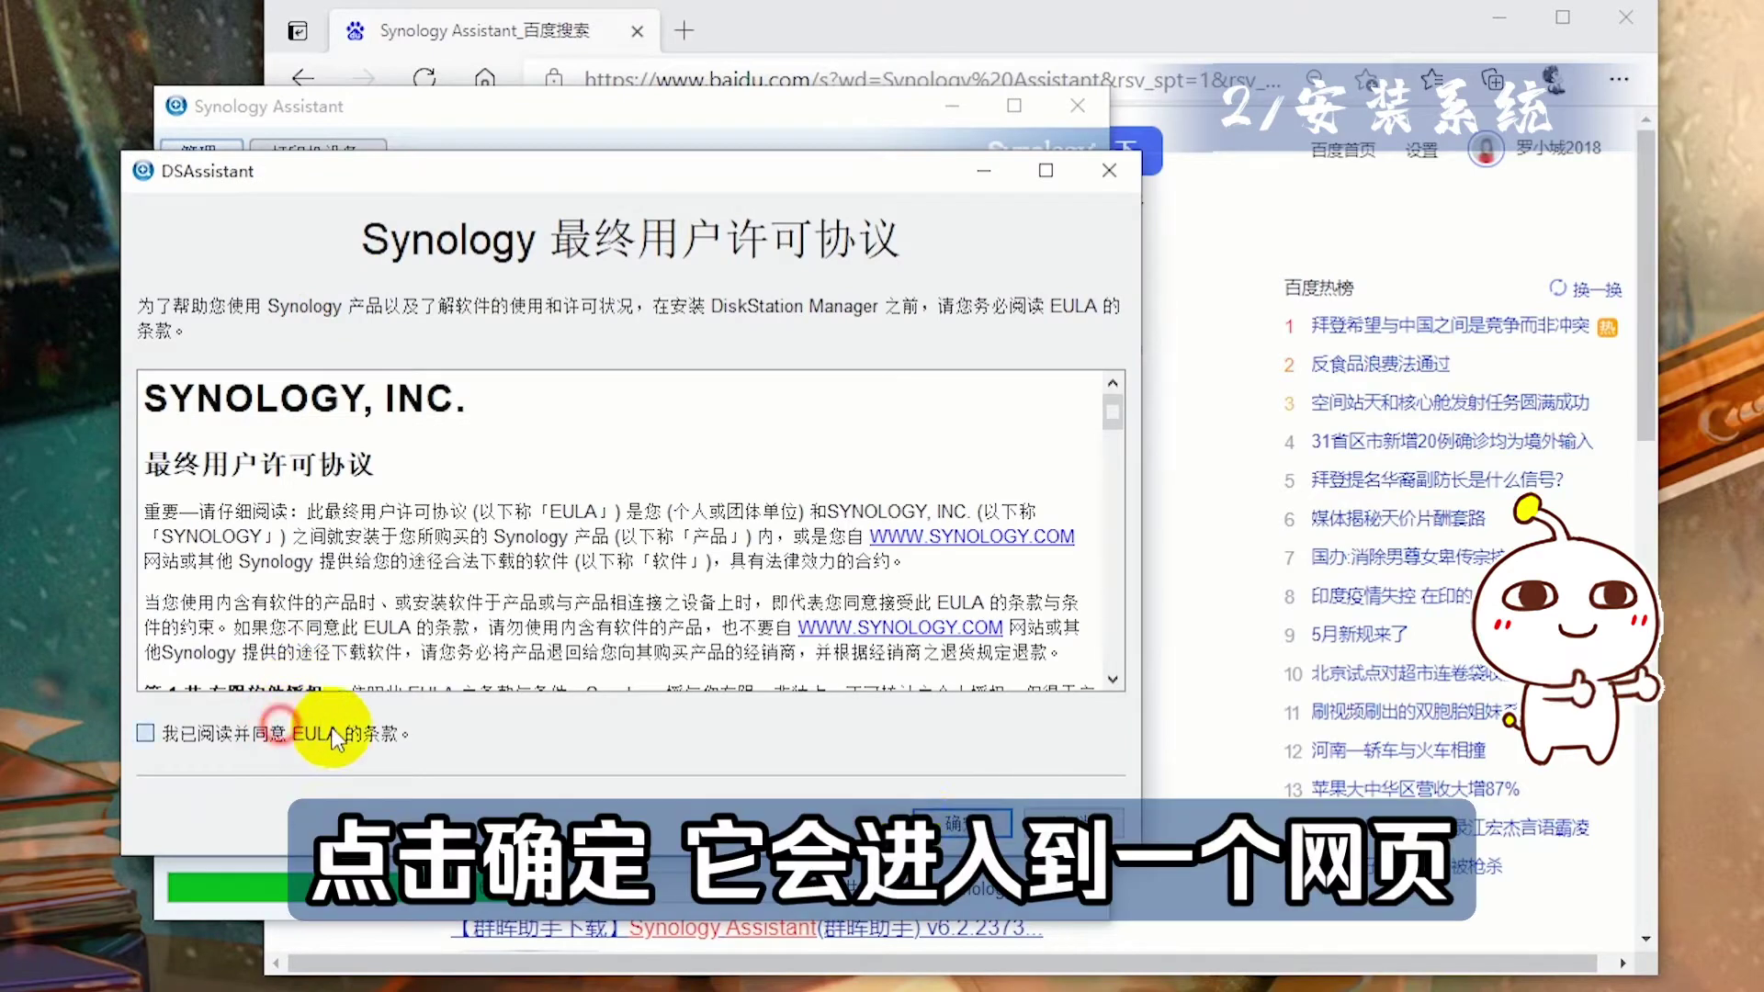
left_click(292, 838)
left_click(953, 820)
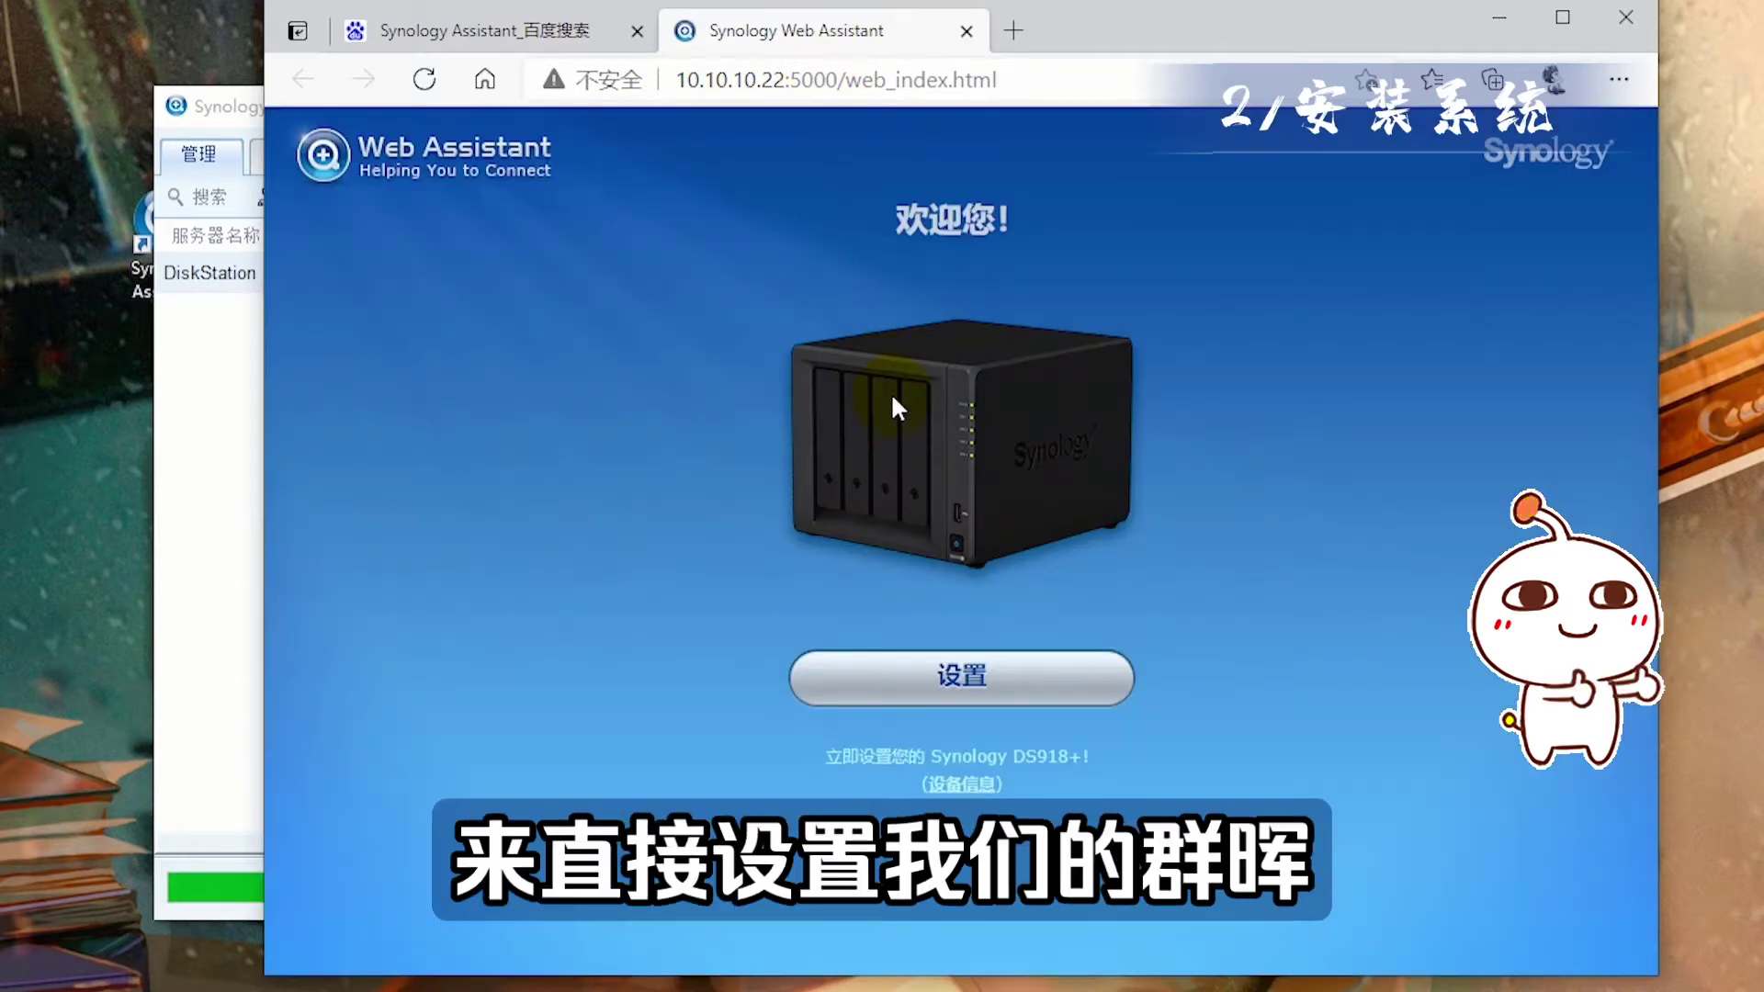
- Start the DS918+ setup and load DSM_DS918+_25423.pat as the file for a manual DSM installation
left_click(985, 678)
left_click(889, 680)
left_click(1165, 467)
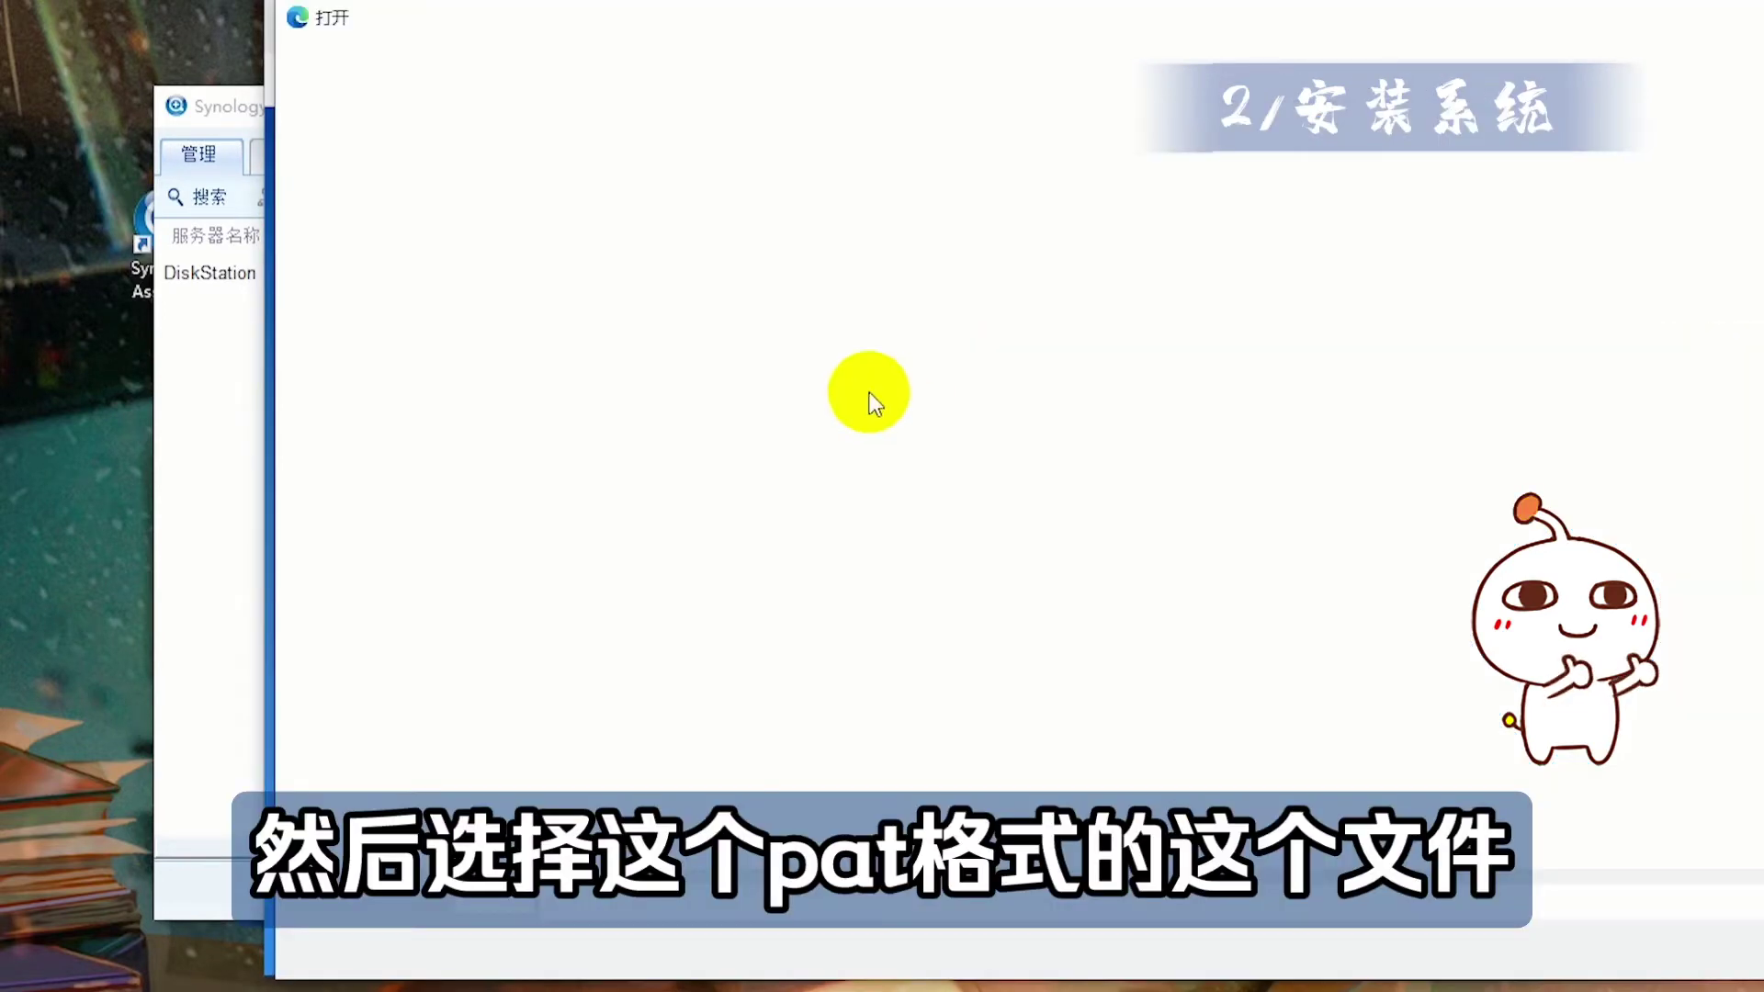
left_click(659, 308)
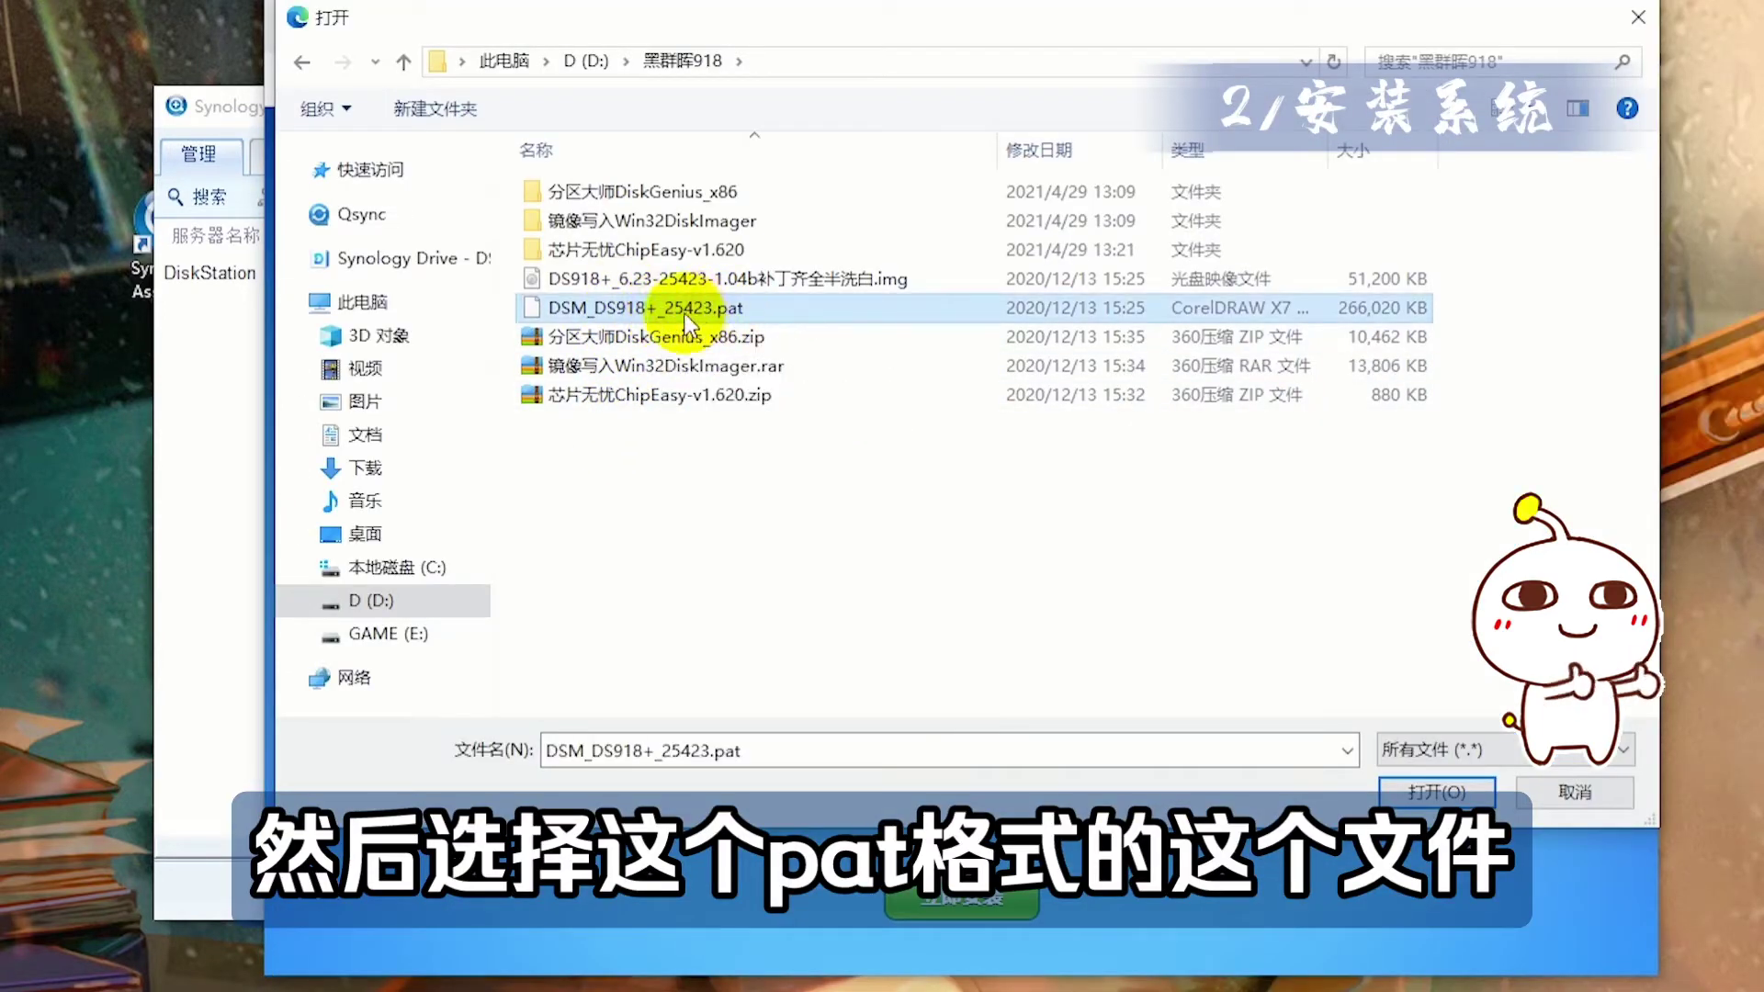
left_click(1435, 792)
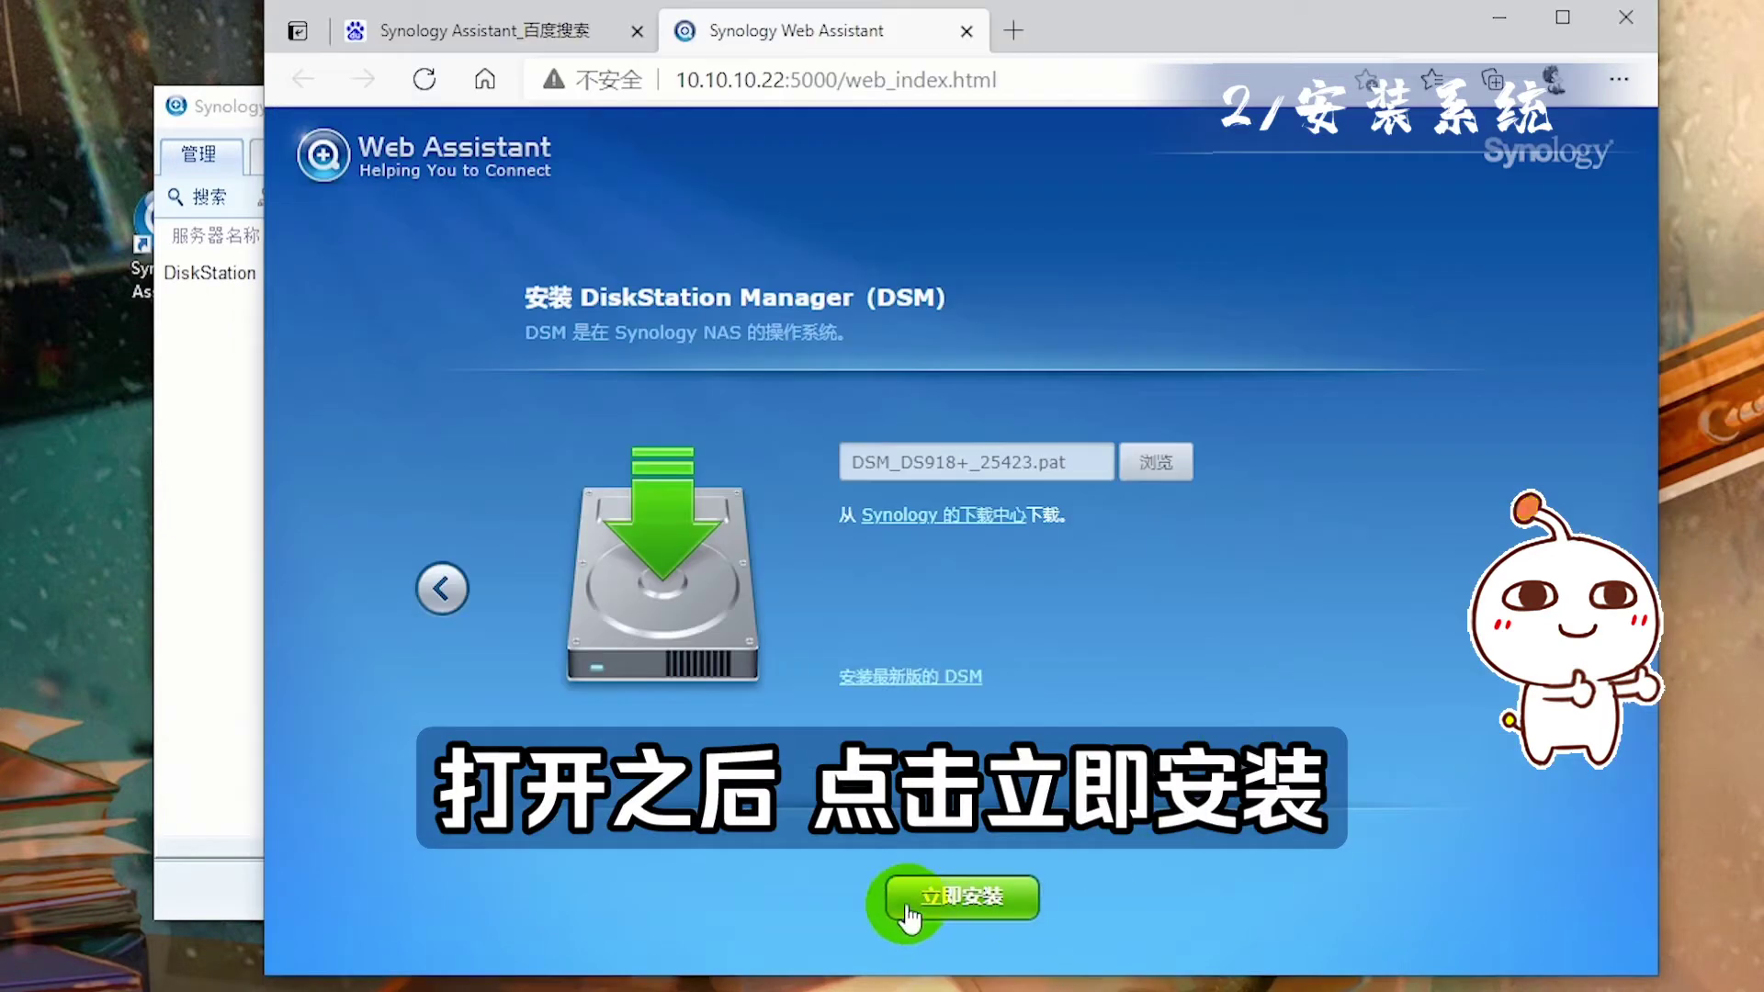
- Start the DSM installation and acknowledge that all data on the hard disks gets deleted
left_click(941, 901)
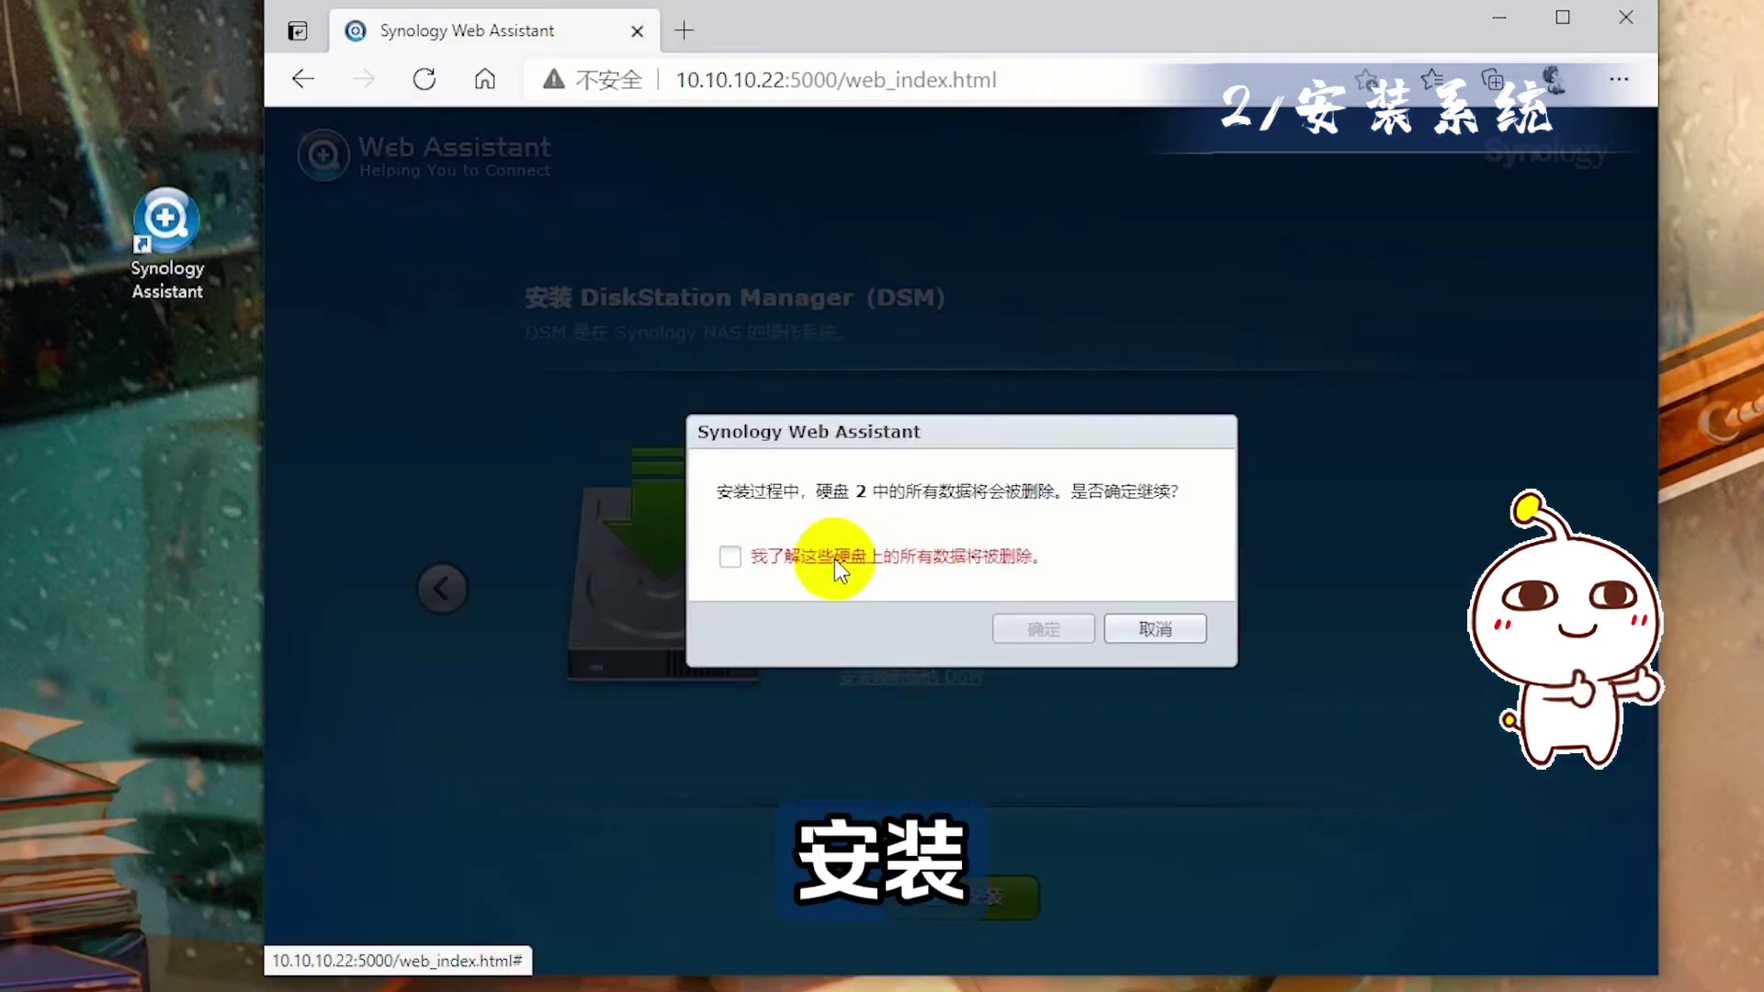
left_click(728, 556)
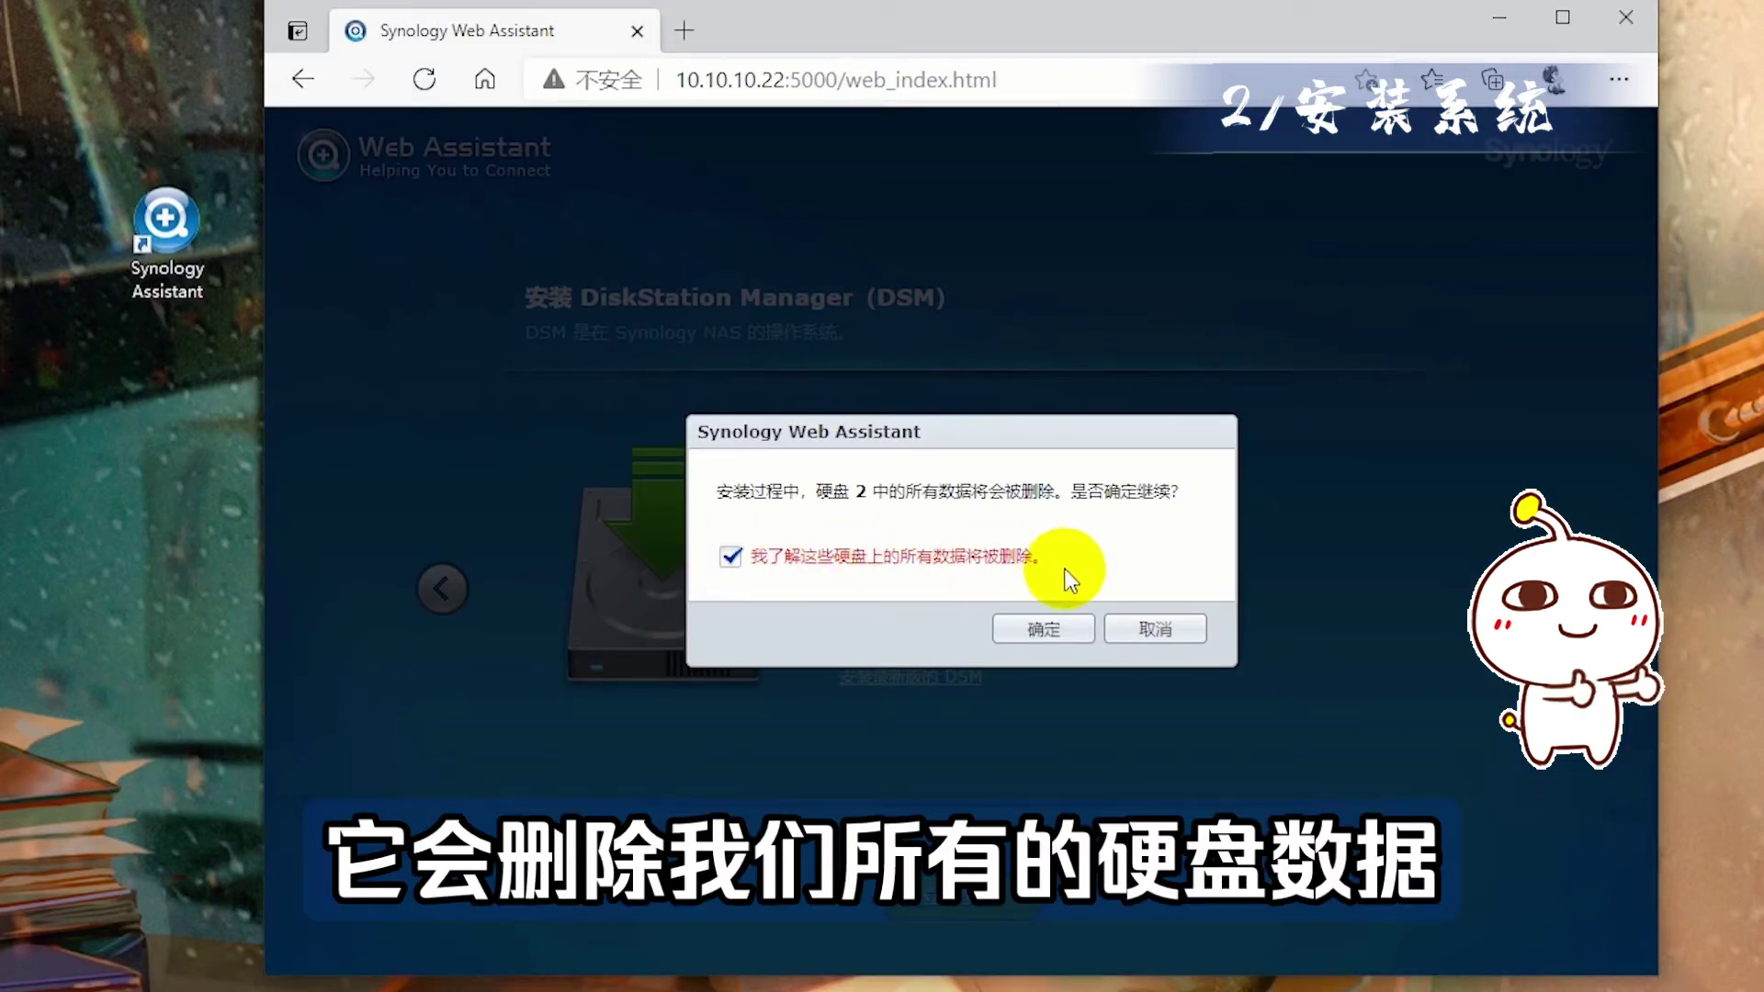
left_click(1051, 632)
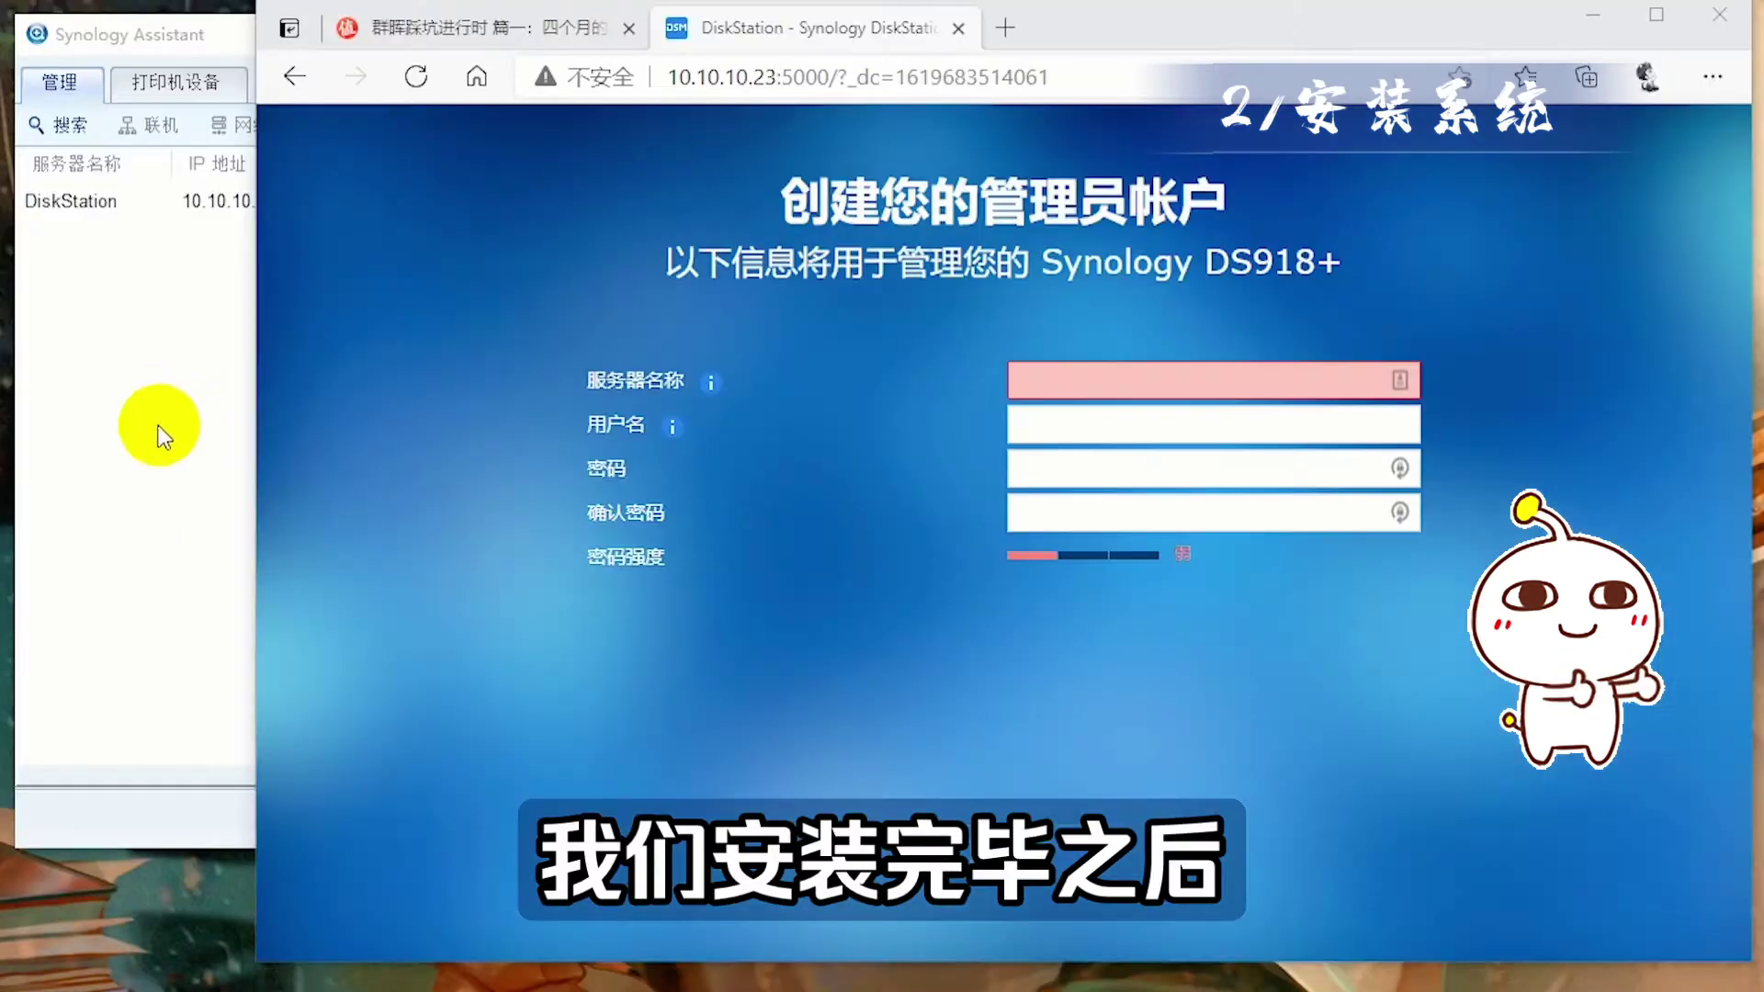
- Look through the smzdm article about booting a Synology system with the i219v network card
left_click(169, 398)
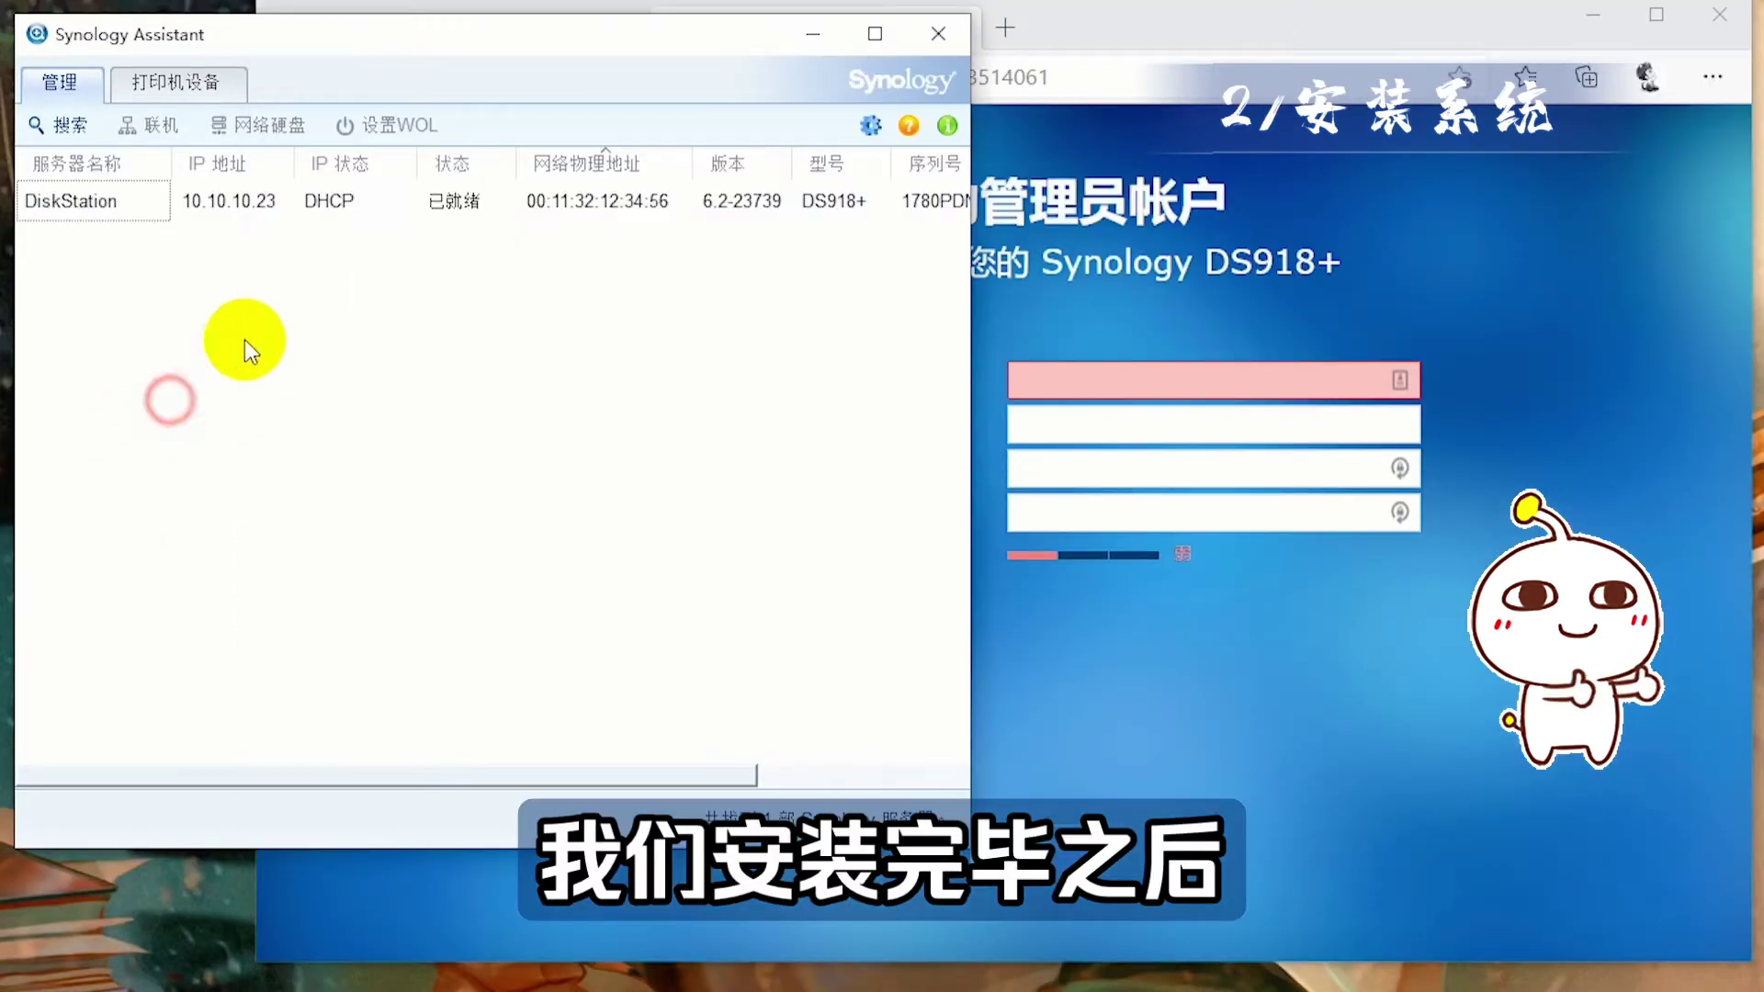
left_click(1234, 669)
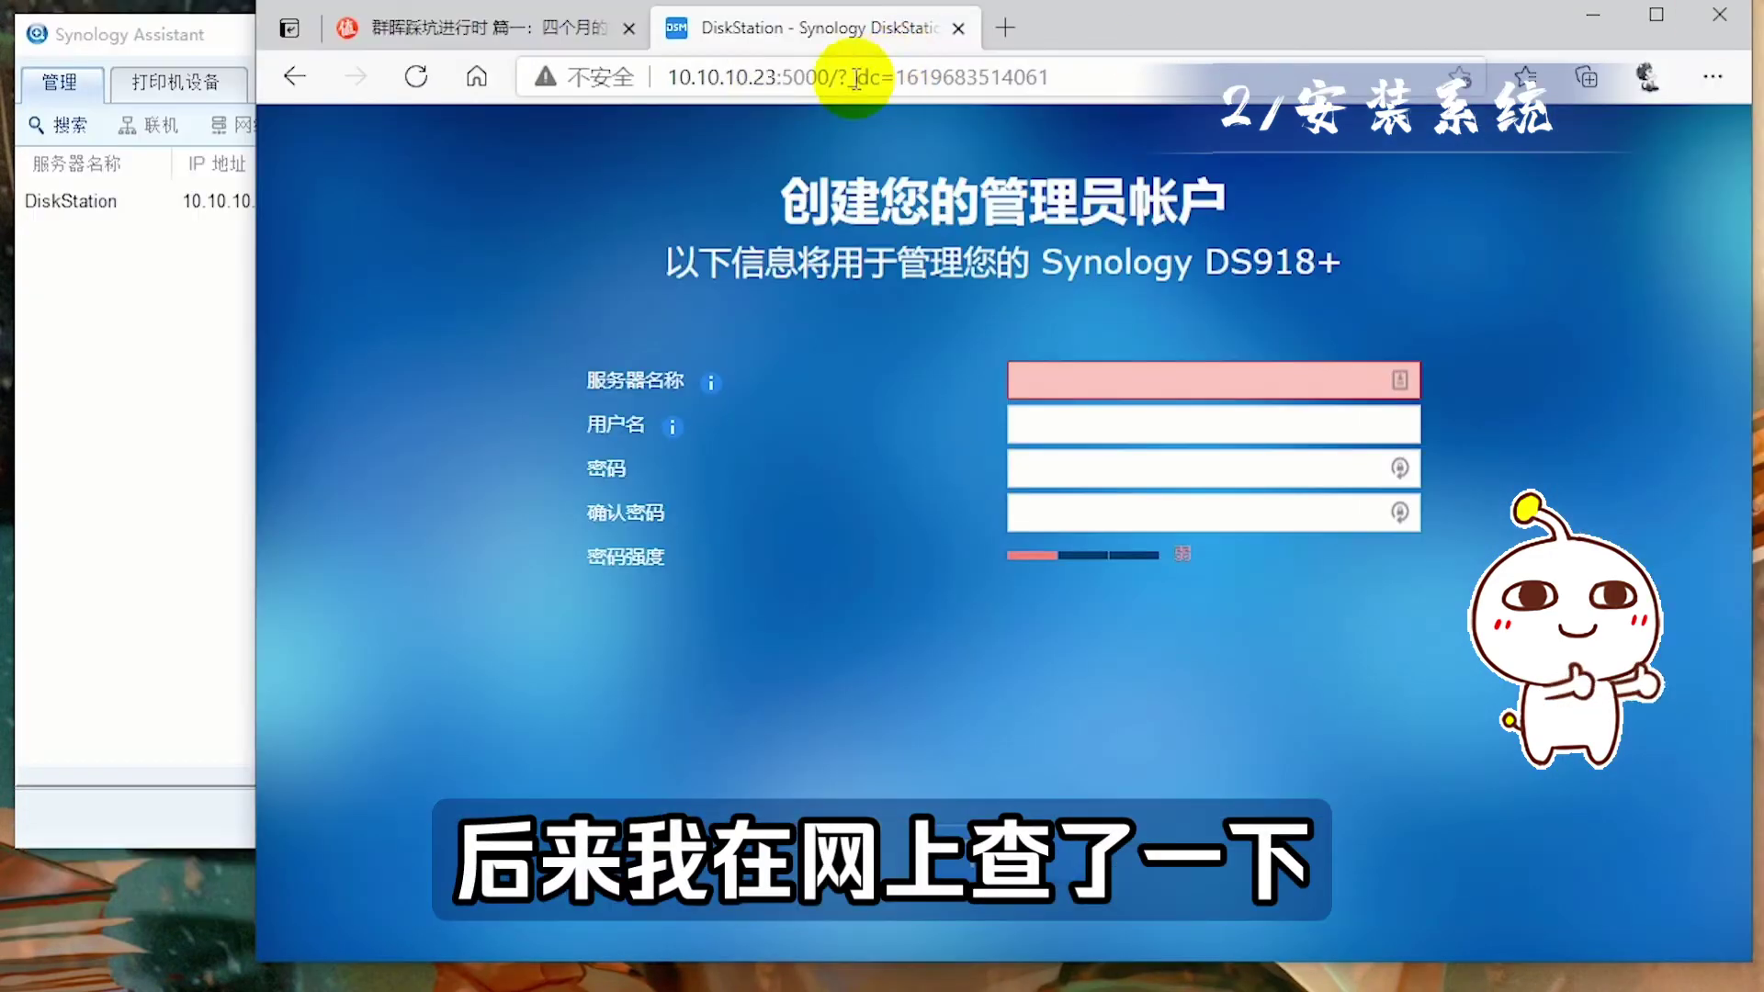
left_click(410, 30)
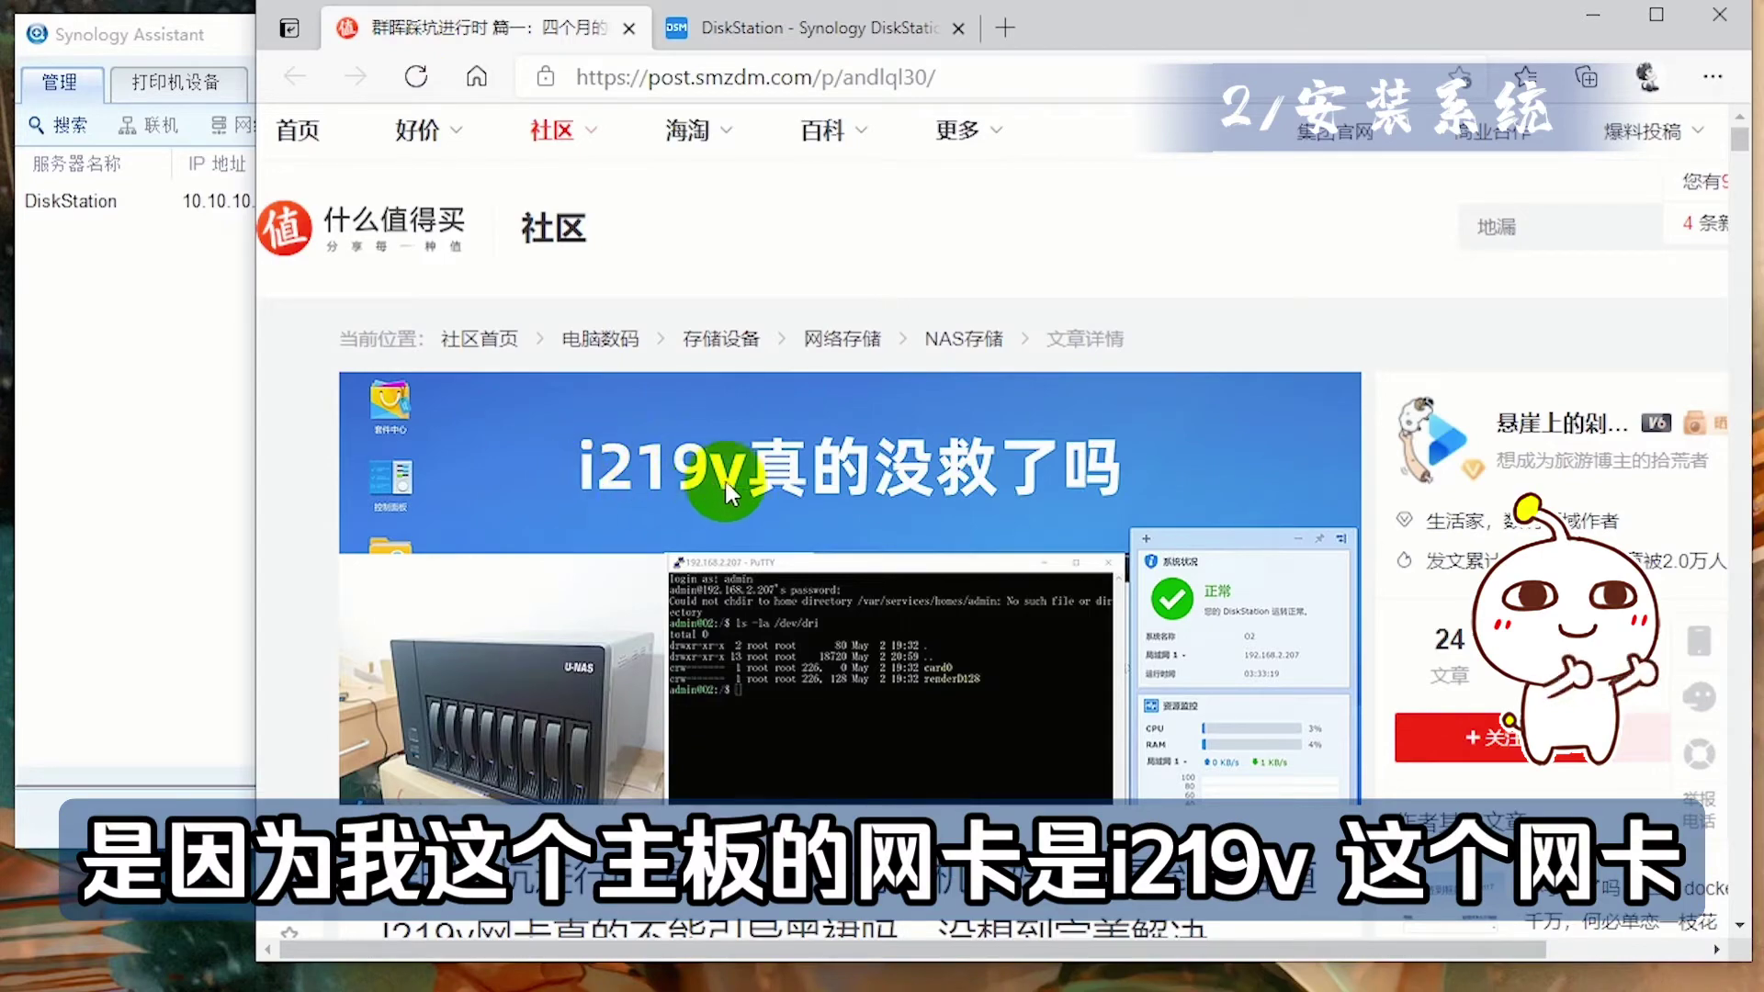
scroll(753, 413, "down", 2)
scroll(805, 332, "down", 15)
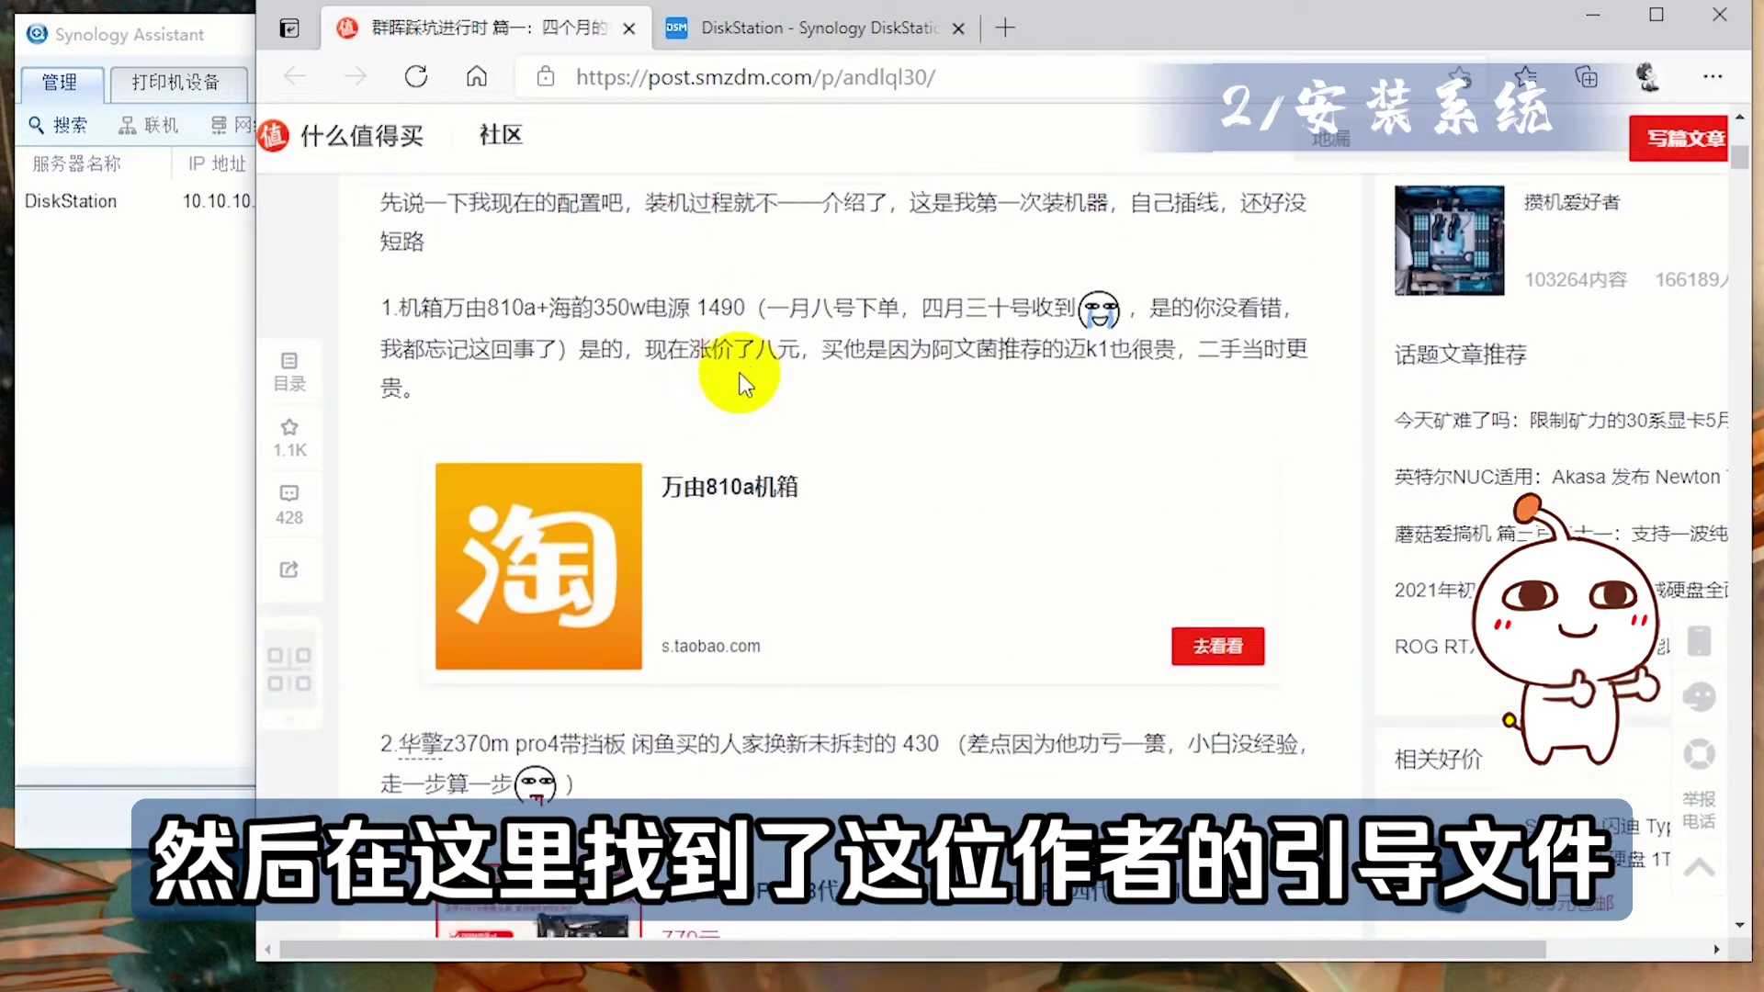
scroll(631, 236, "up", 4)
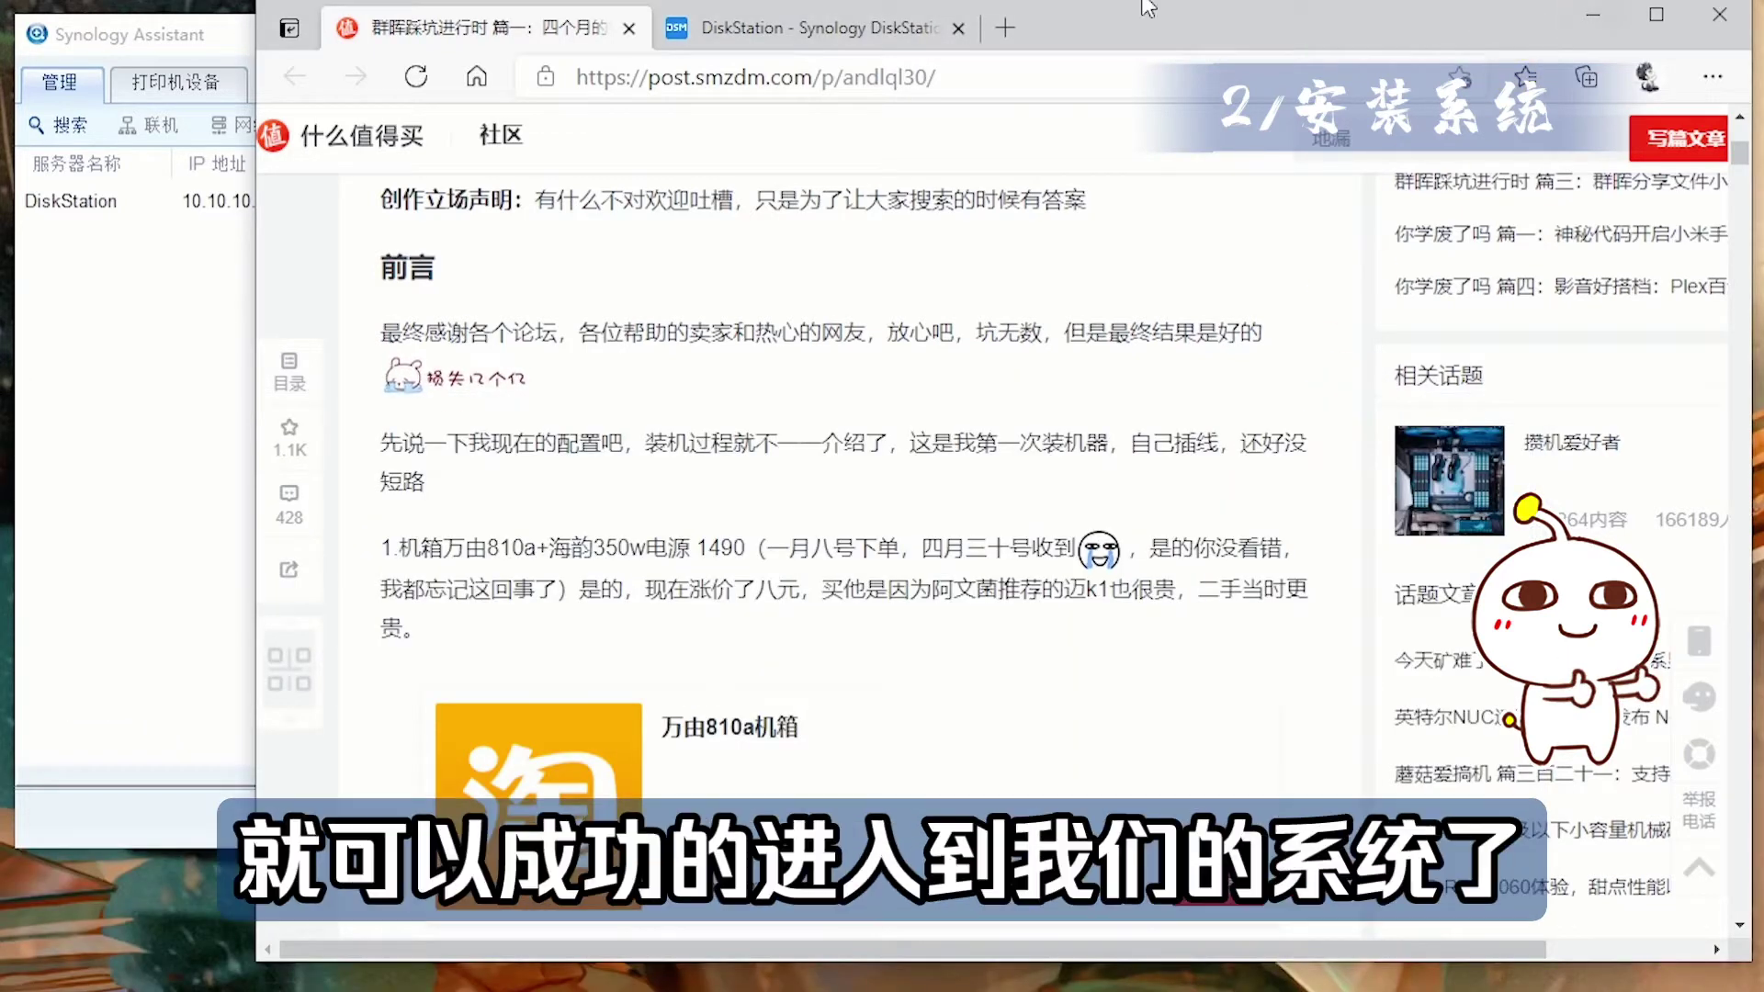
- Check the DiskStation entry in Synology Assistant and the boot files in the 25423加驱动 folder, and return to the account setup page
left_click(808, 29)
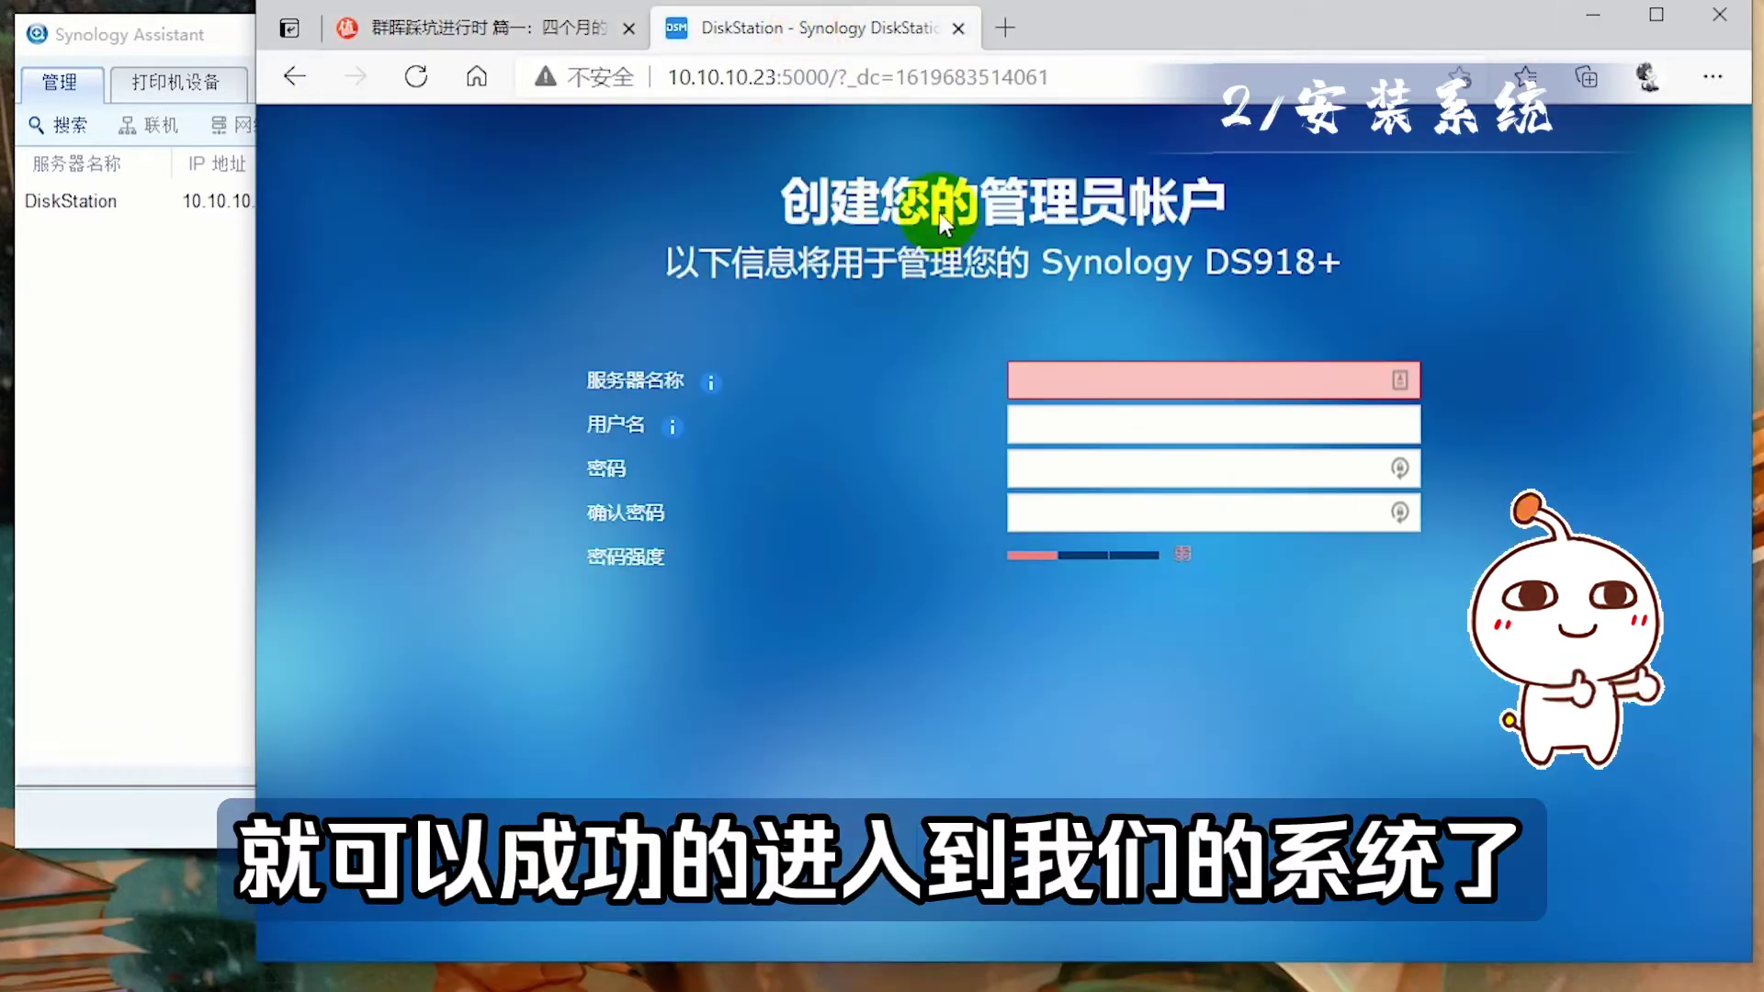
left_click(192, 310)
left_click(1199, 340)
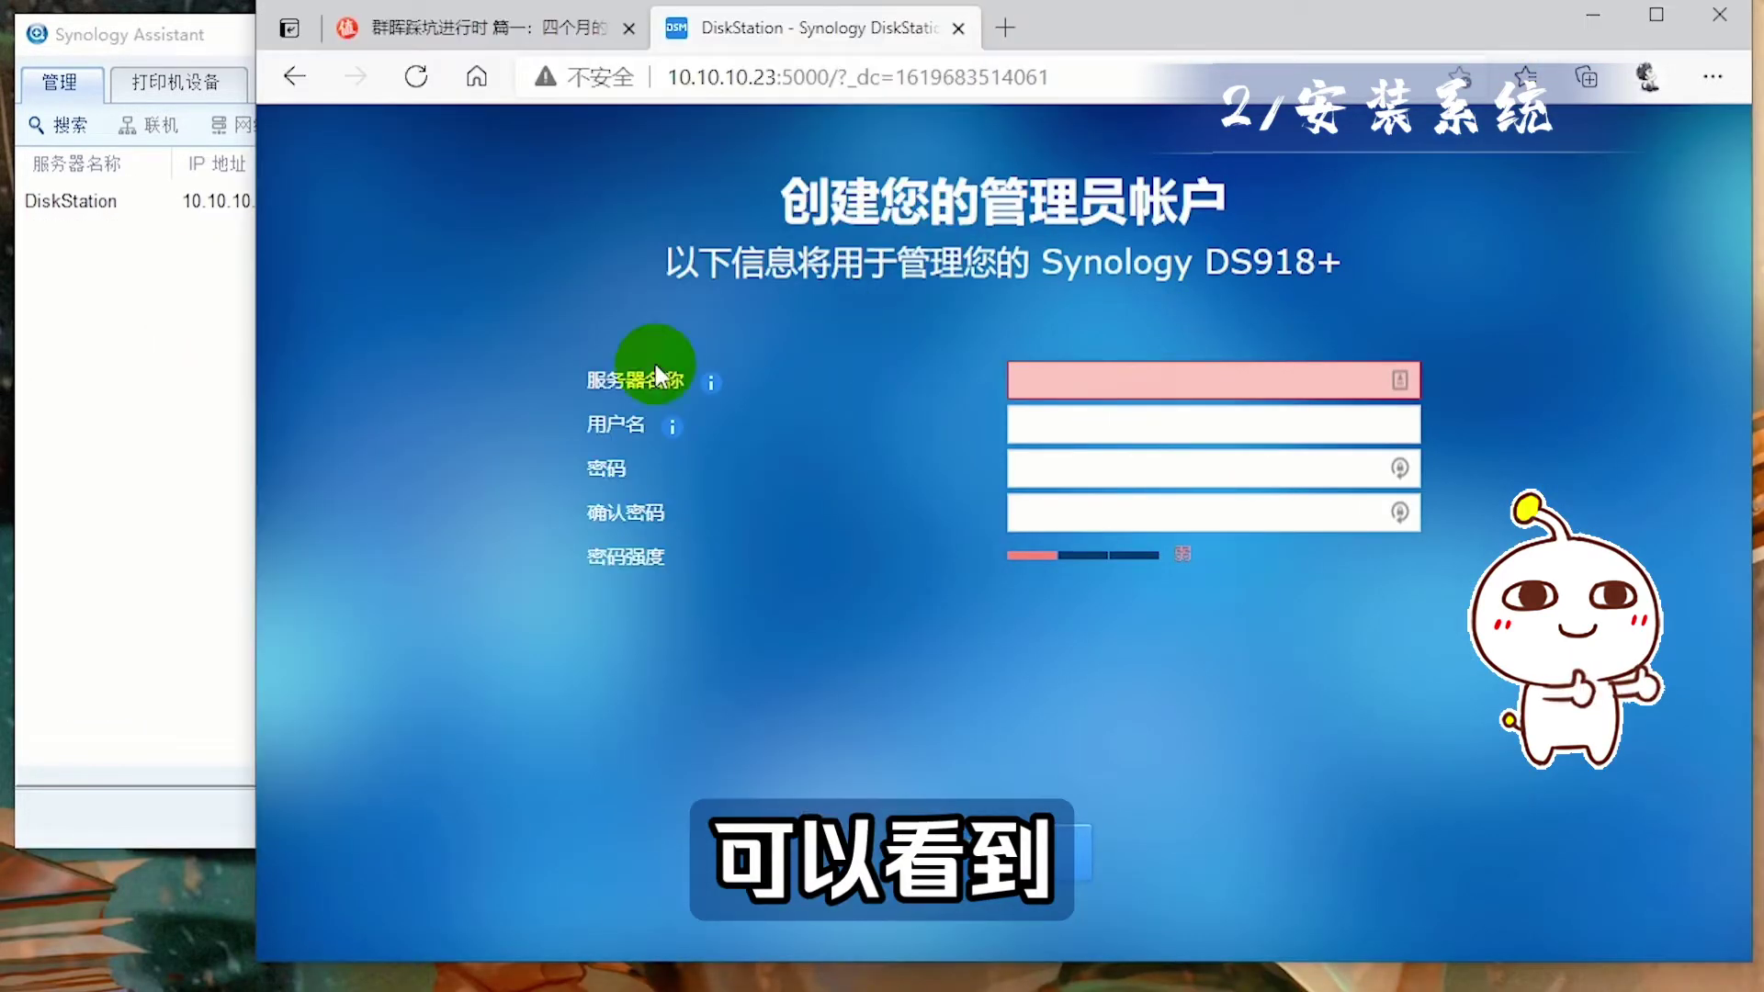
left_click(237, 393)
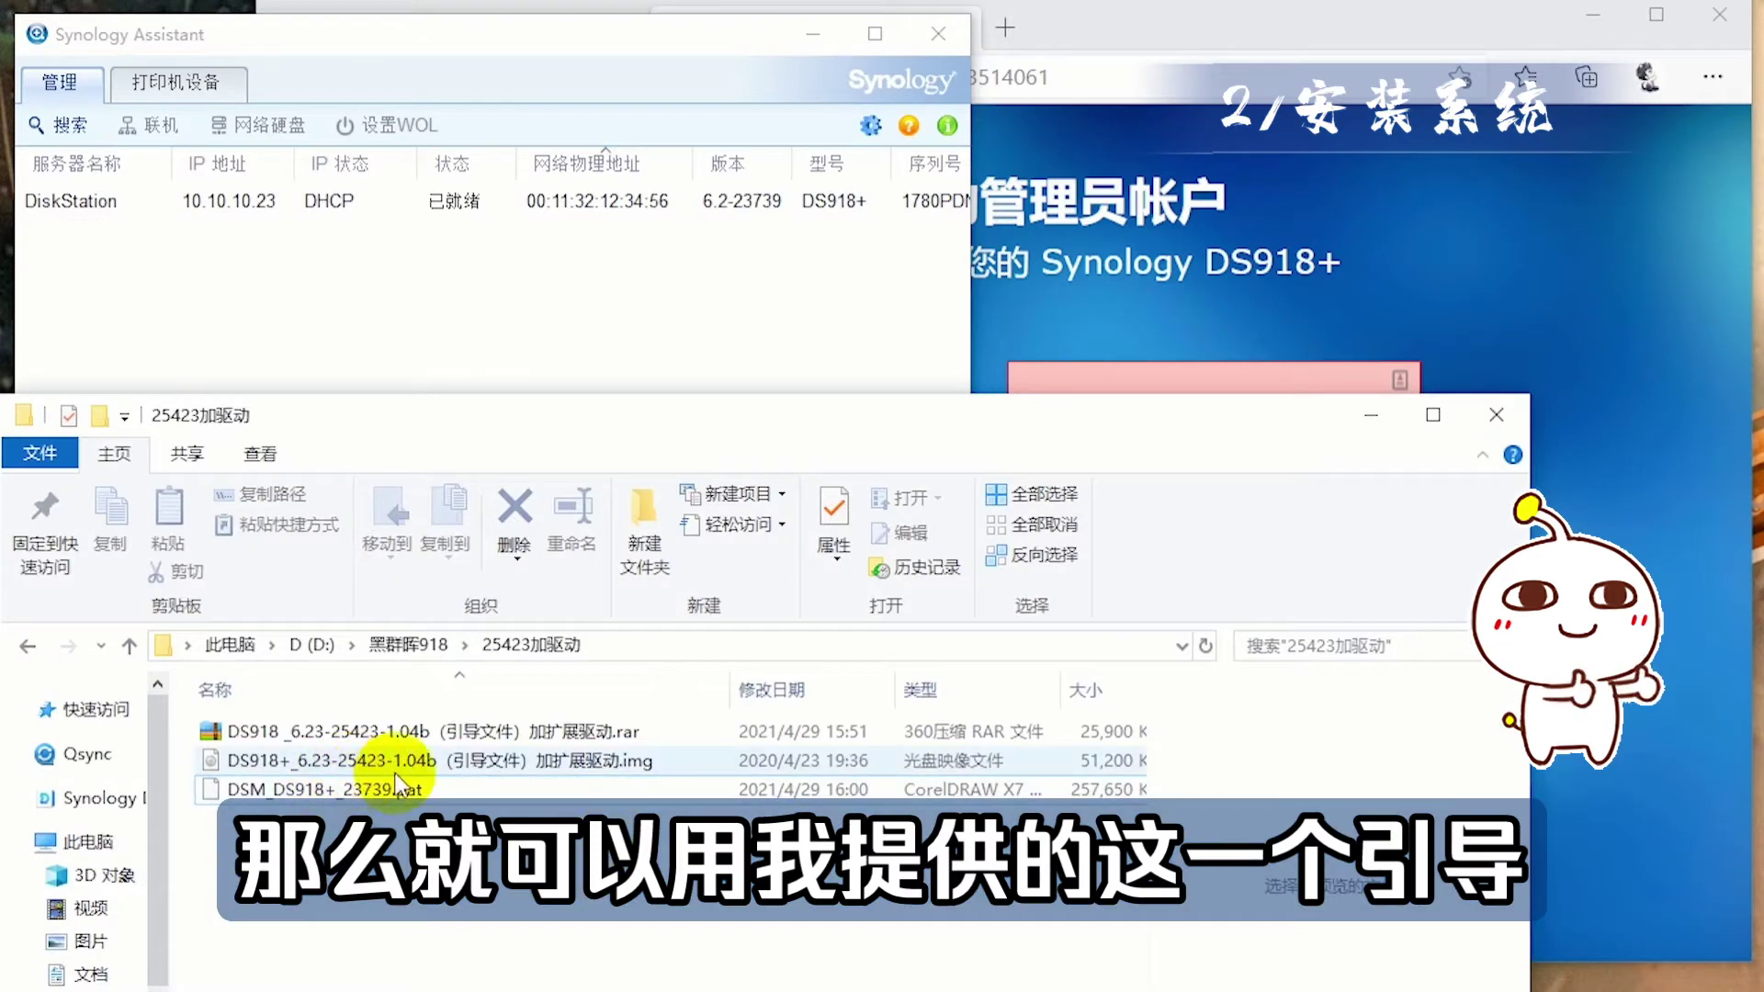
left_click(1371, 426)
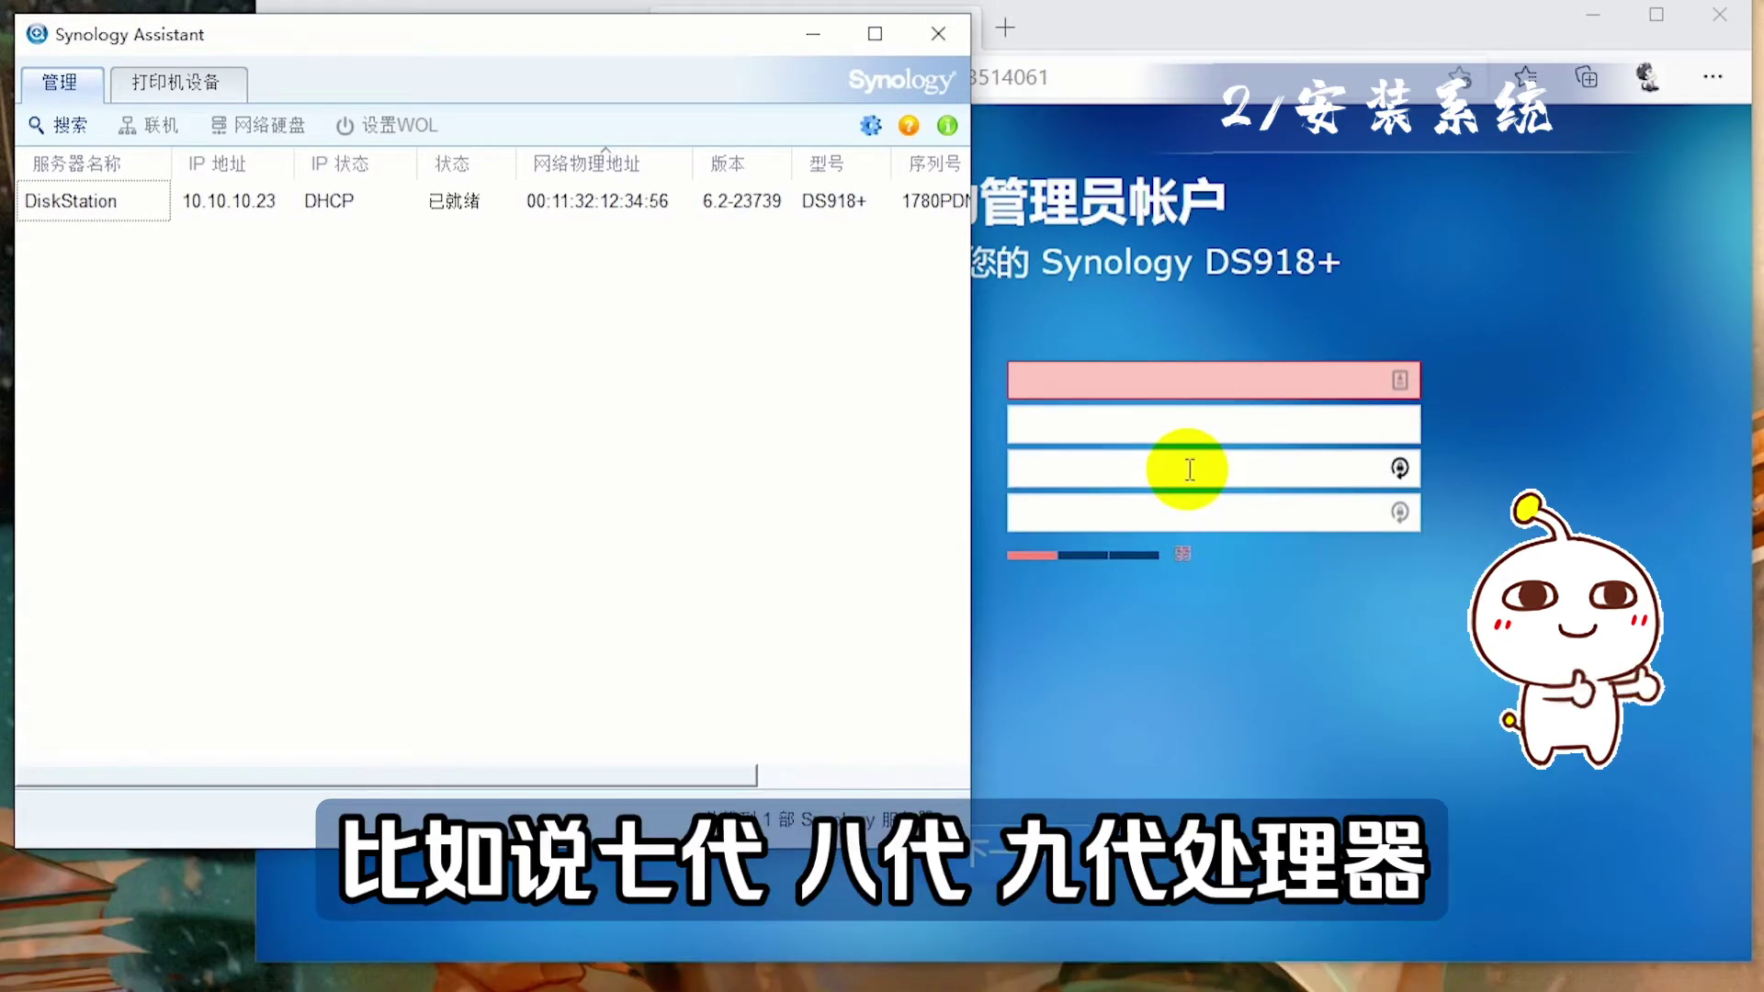
left_click(1117, 404)
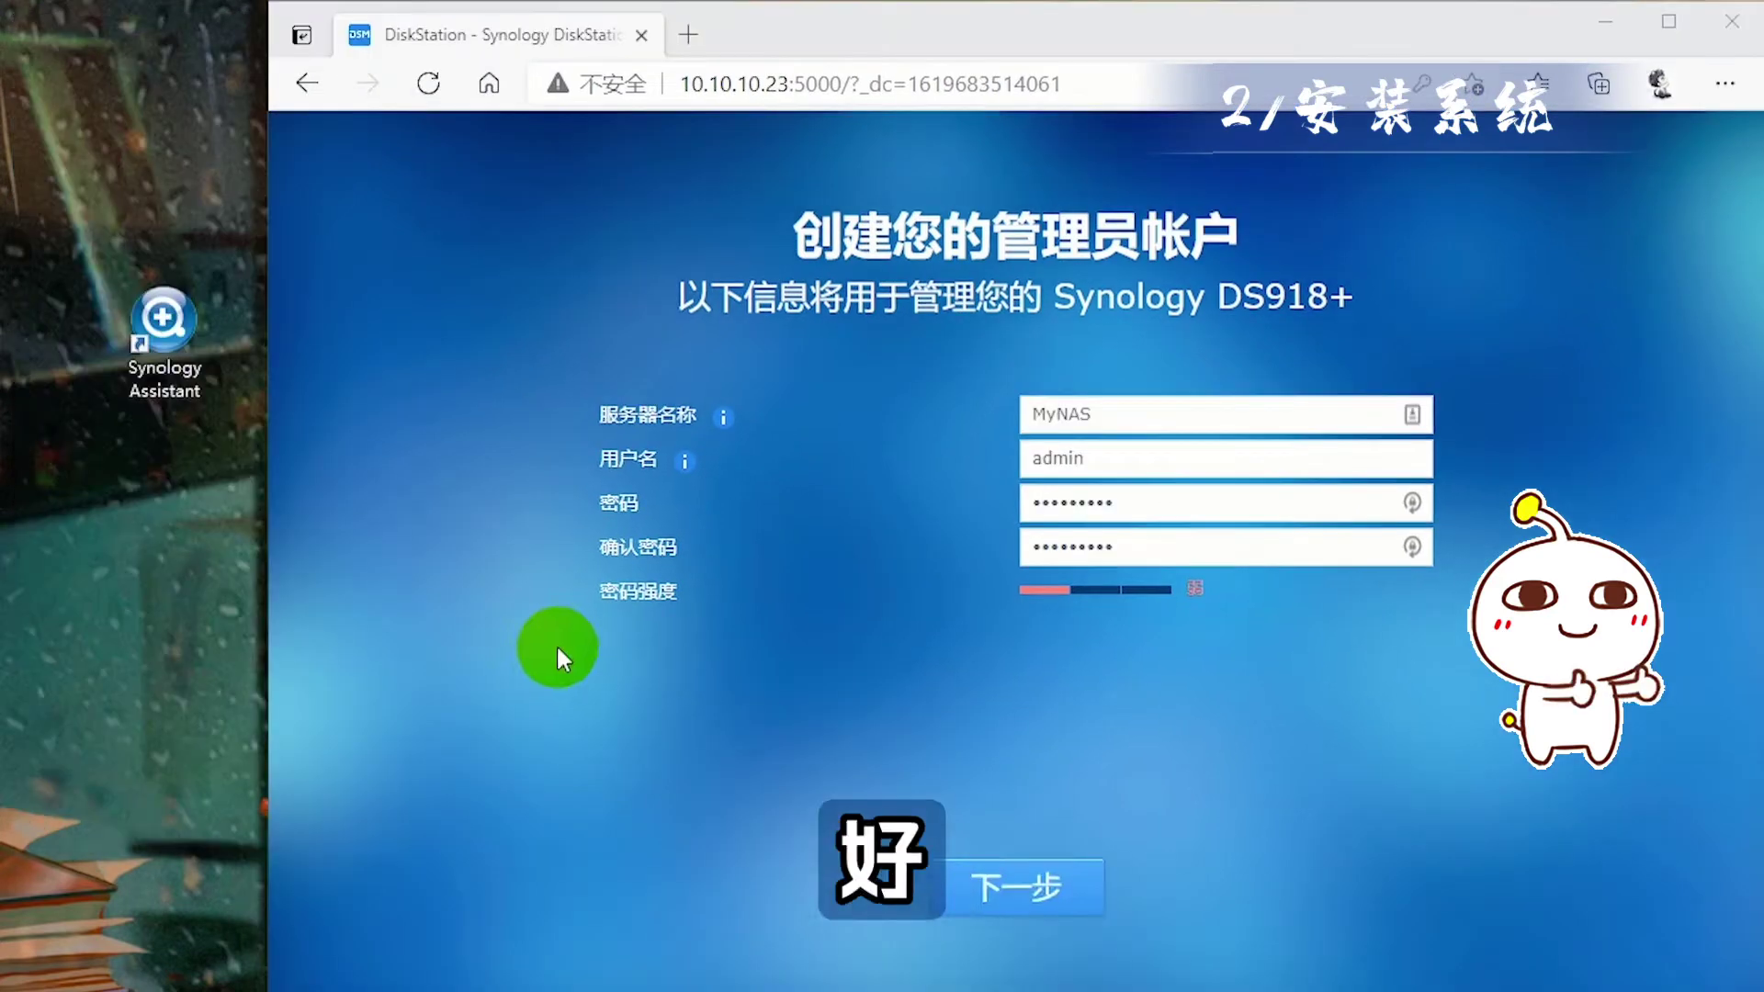
- Create the administrator account with server name MyNAS, username admin and the confirmed account password
left_click(1114, 413)
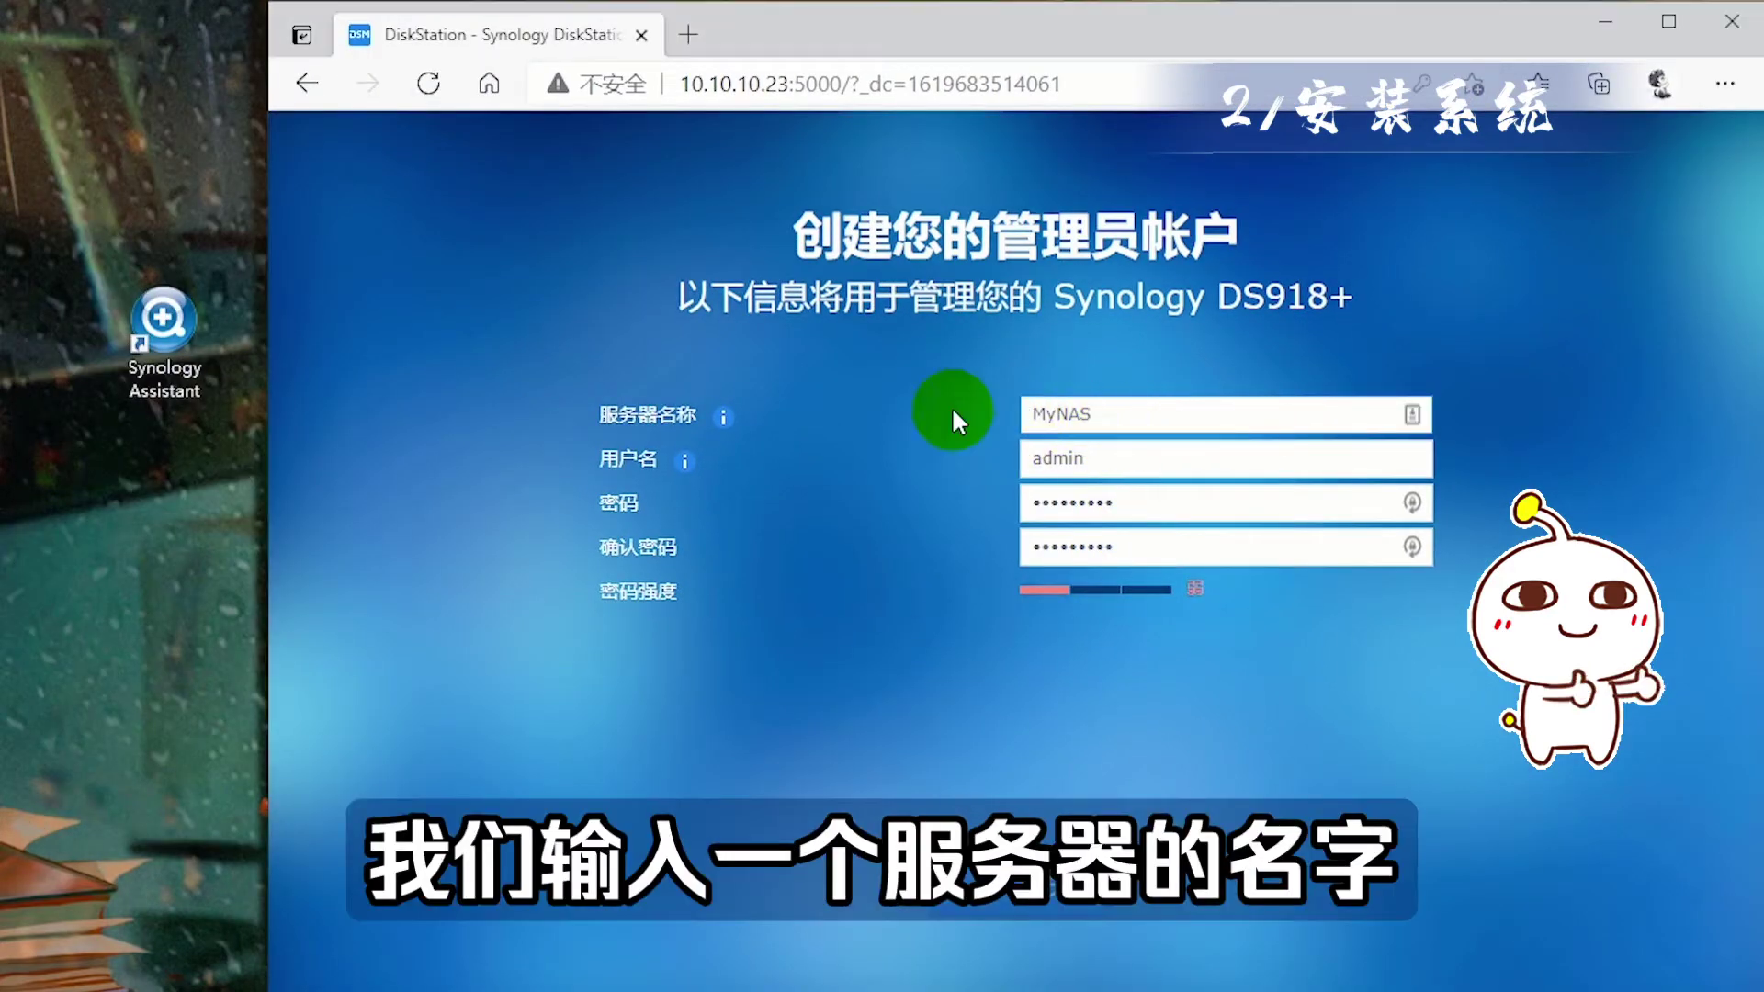
double_click(1103, 459)
left_click(1107, 503)
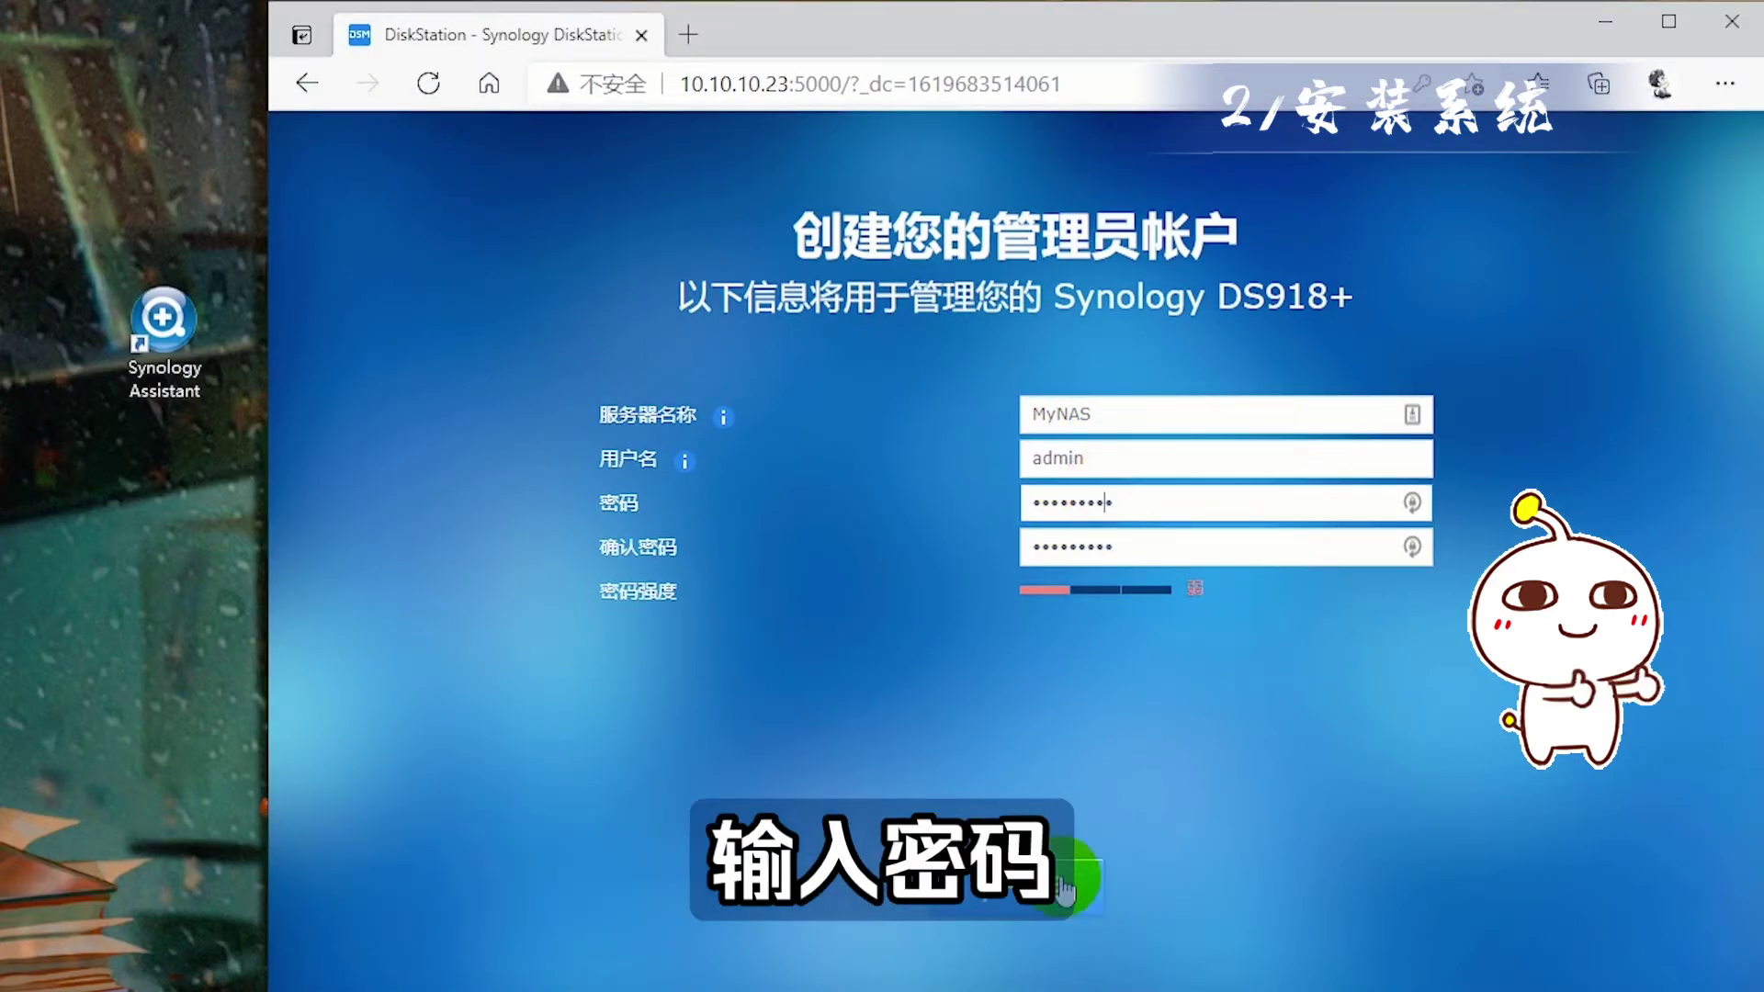
left_click(1018, 896)
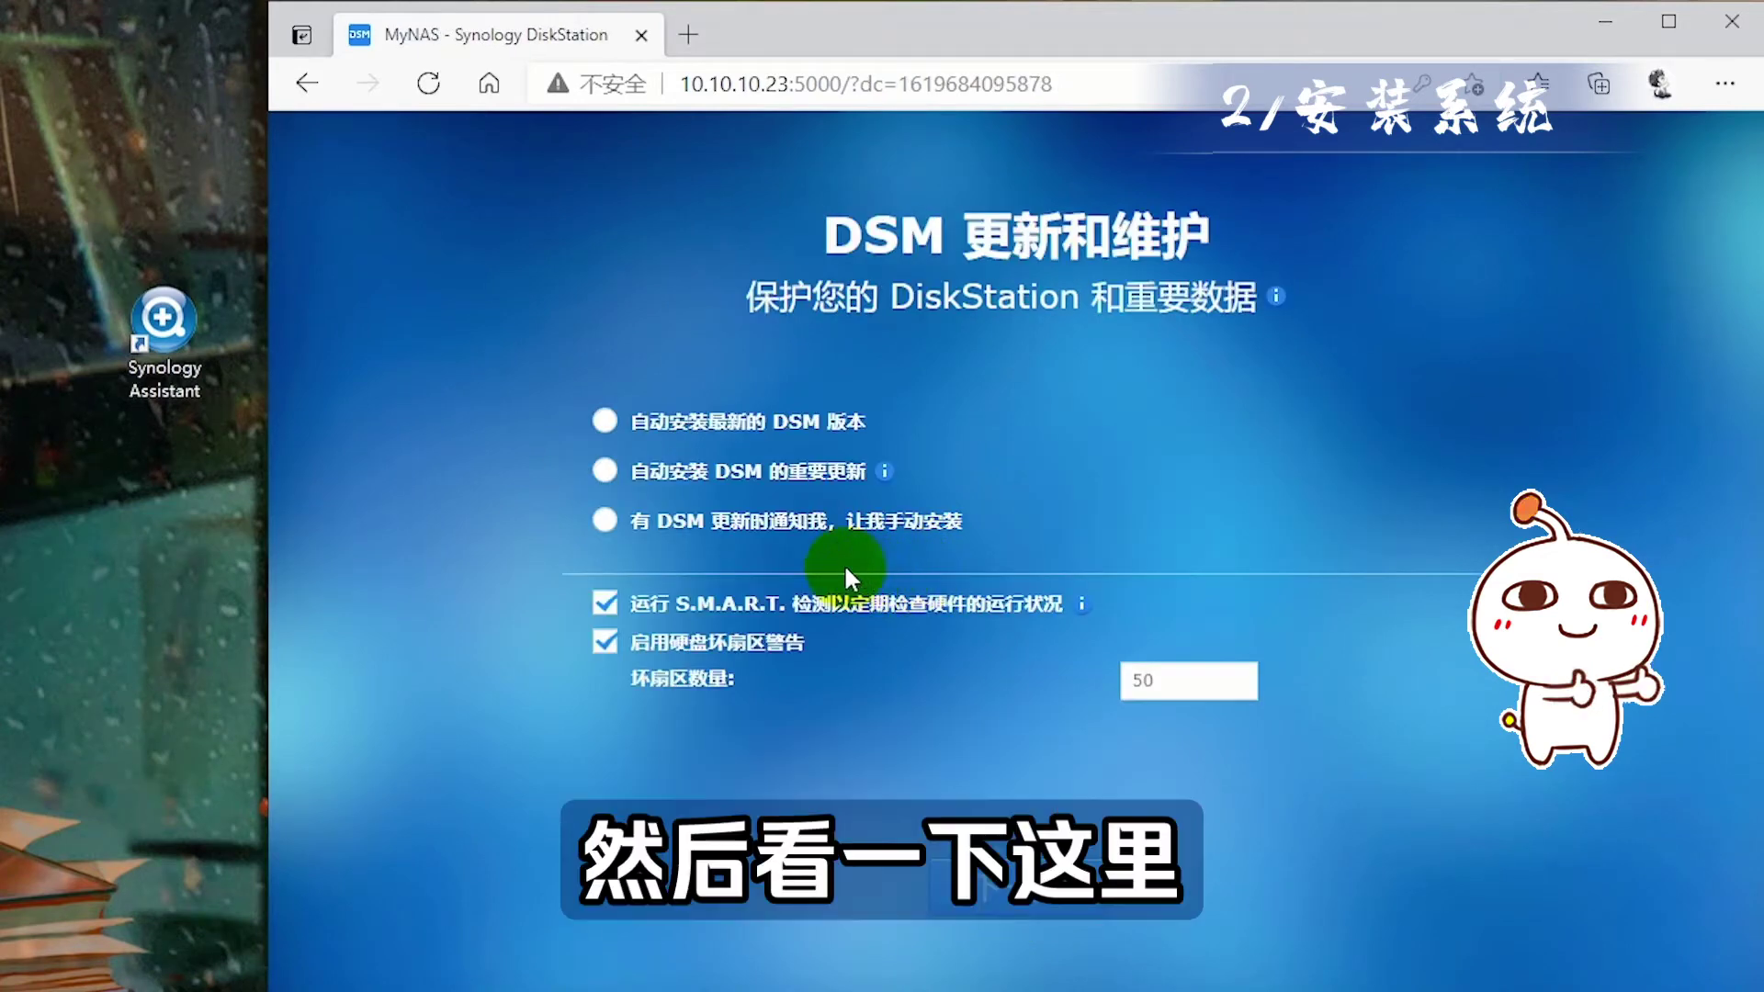
- Set DSM updates to notify only and install manually, and skip the QuickConnect setup
left_click(607, 520)
left_click(974, 893)
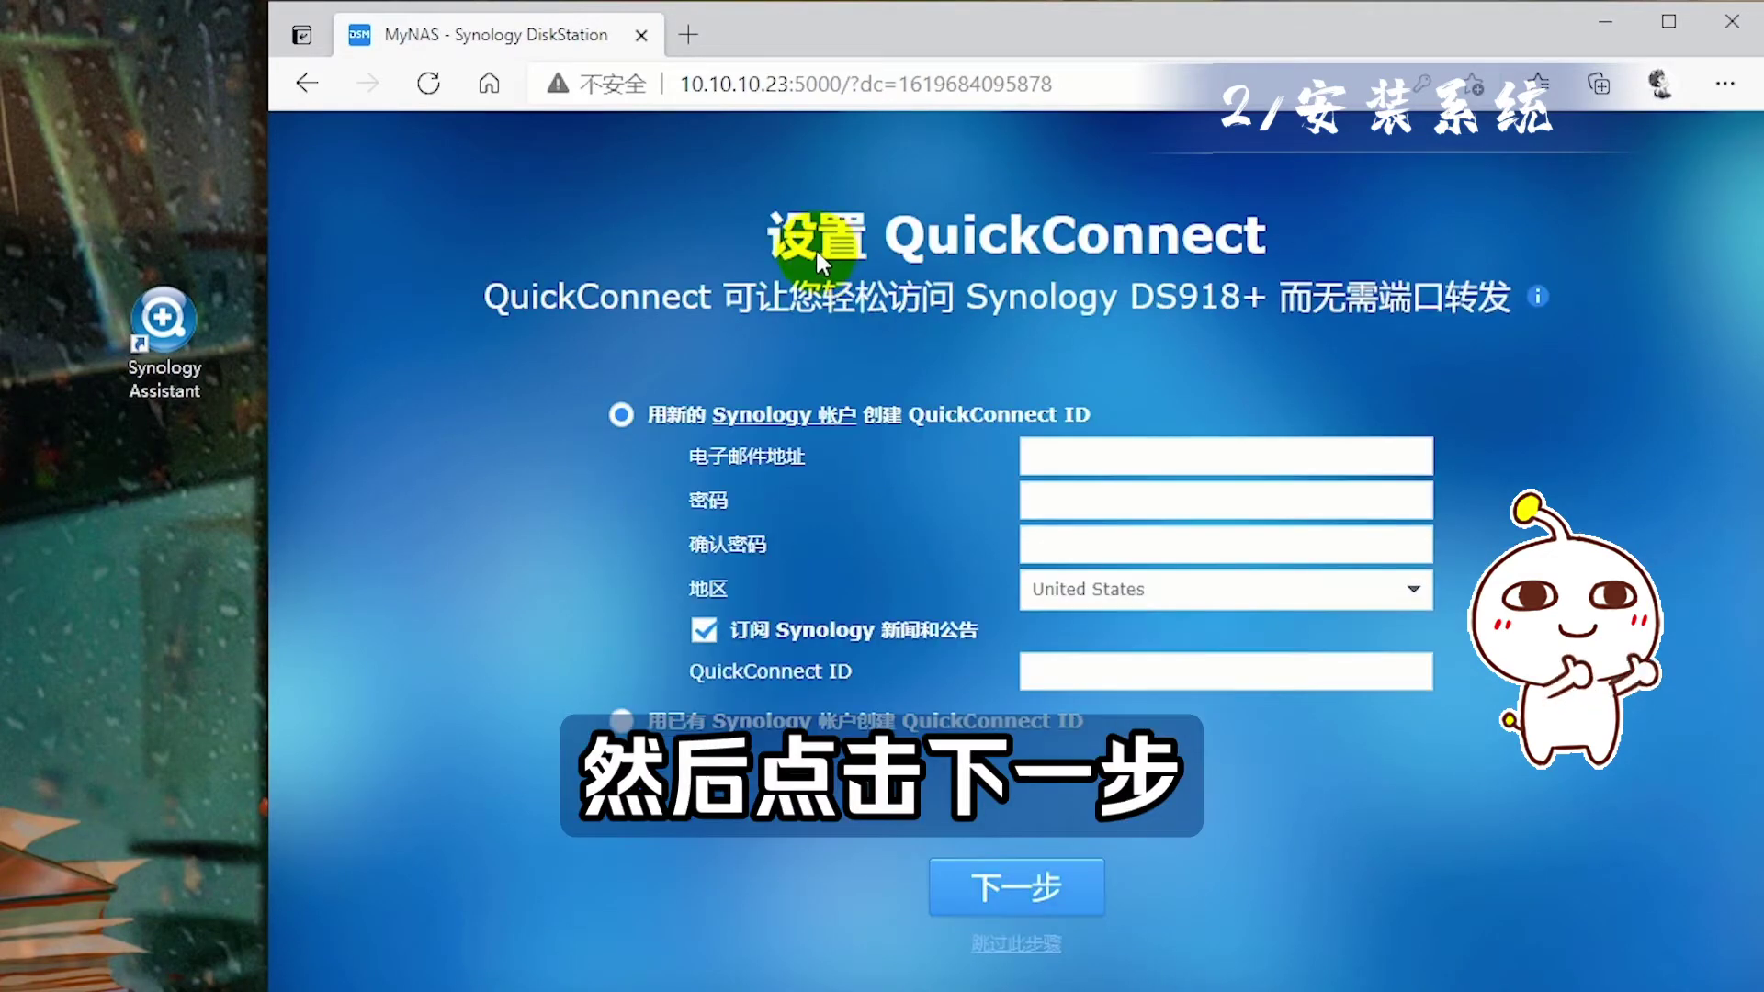
left_click(1020, 945)
left_click(1217, 618)
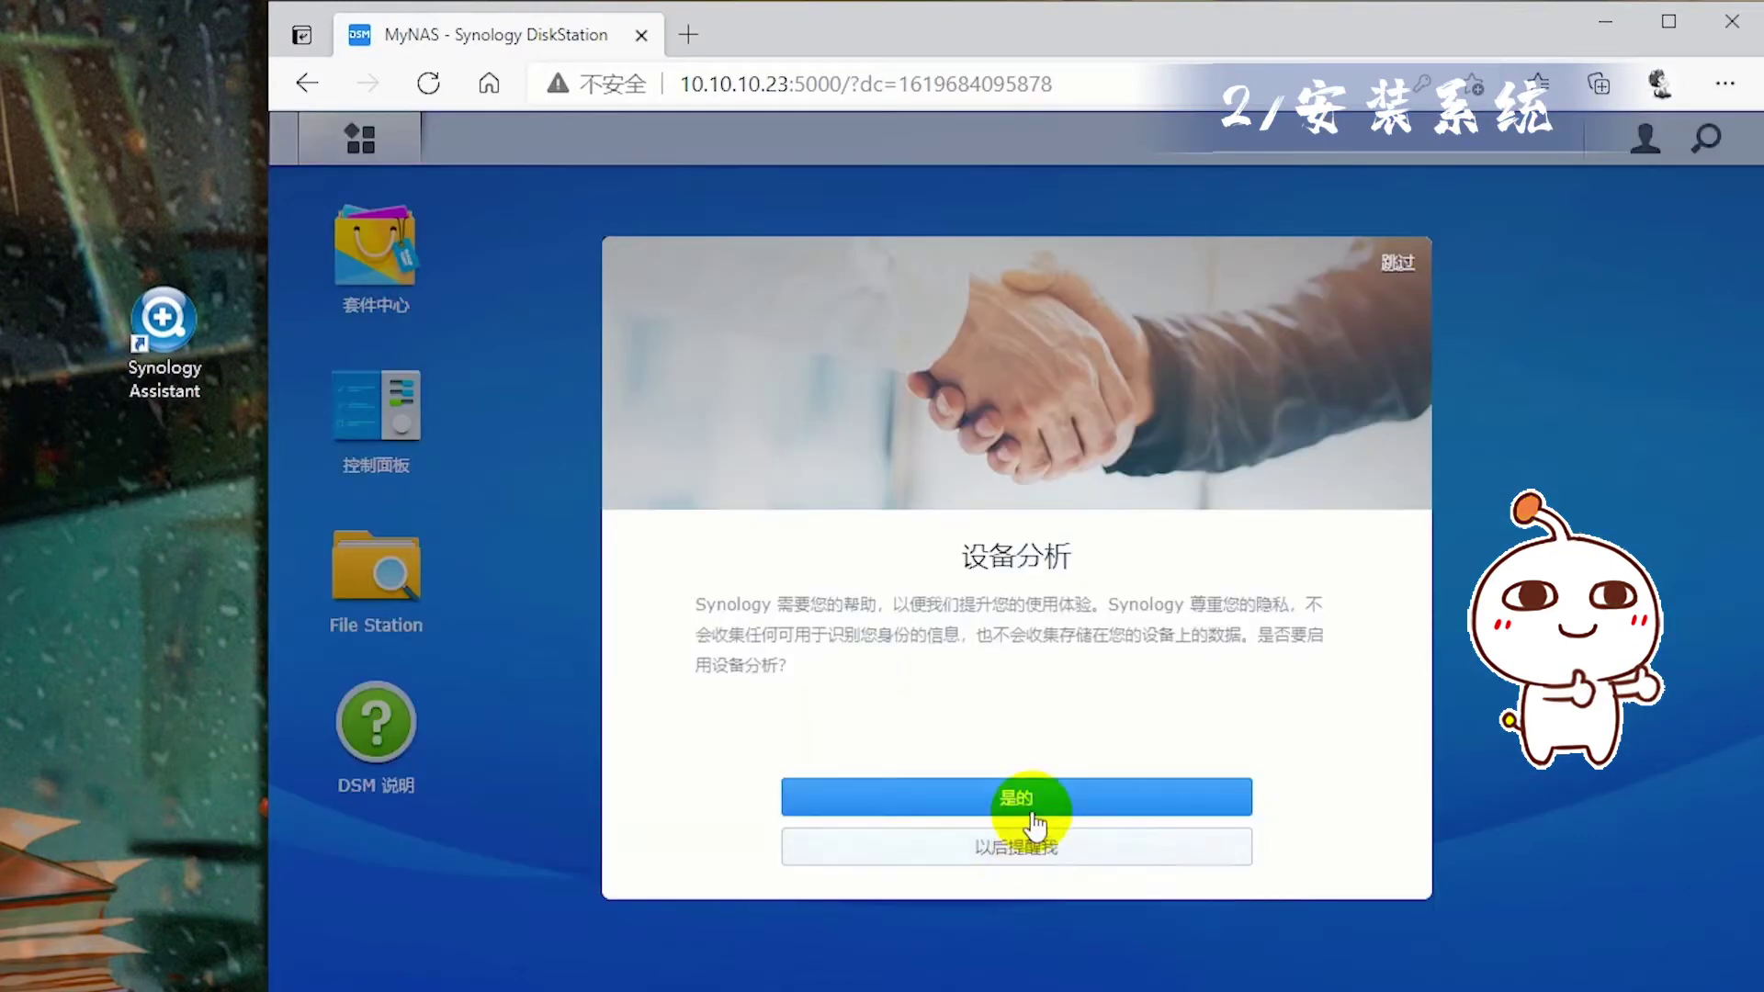
- Agree to device analytics and highlight the NAS's IP address in the browser
left_click(1029, 808)
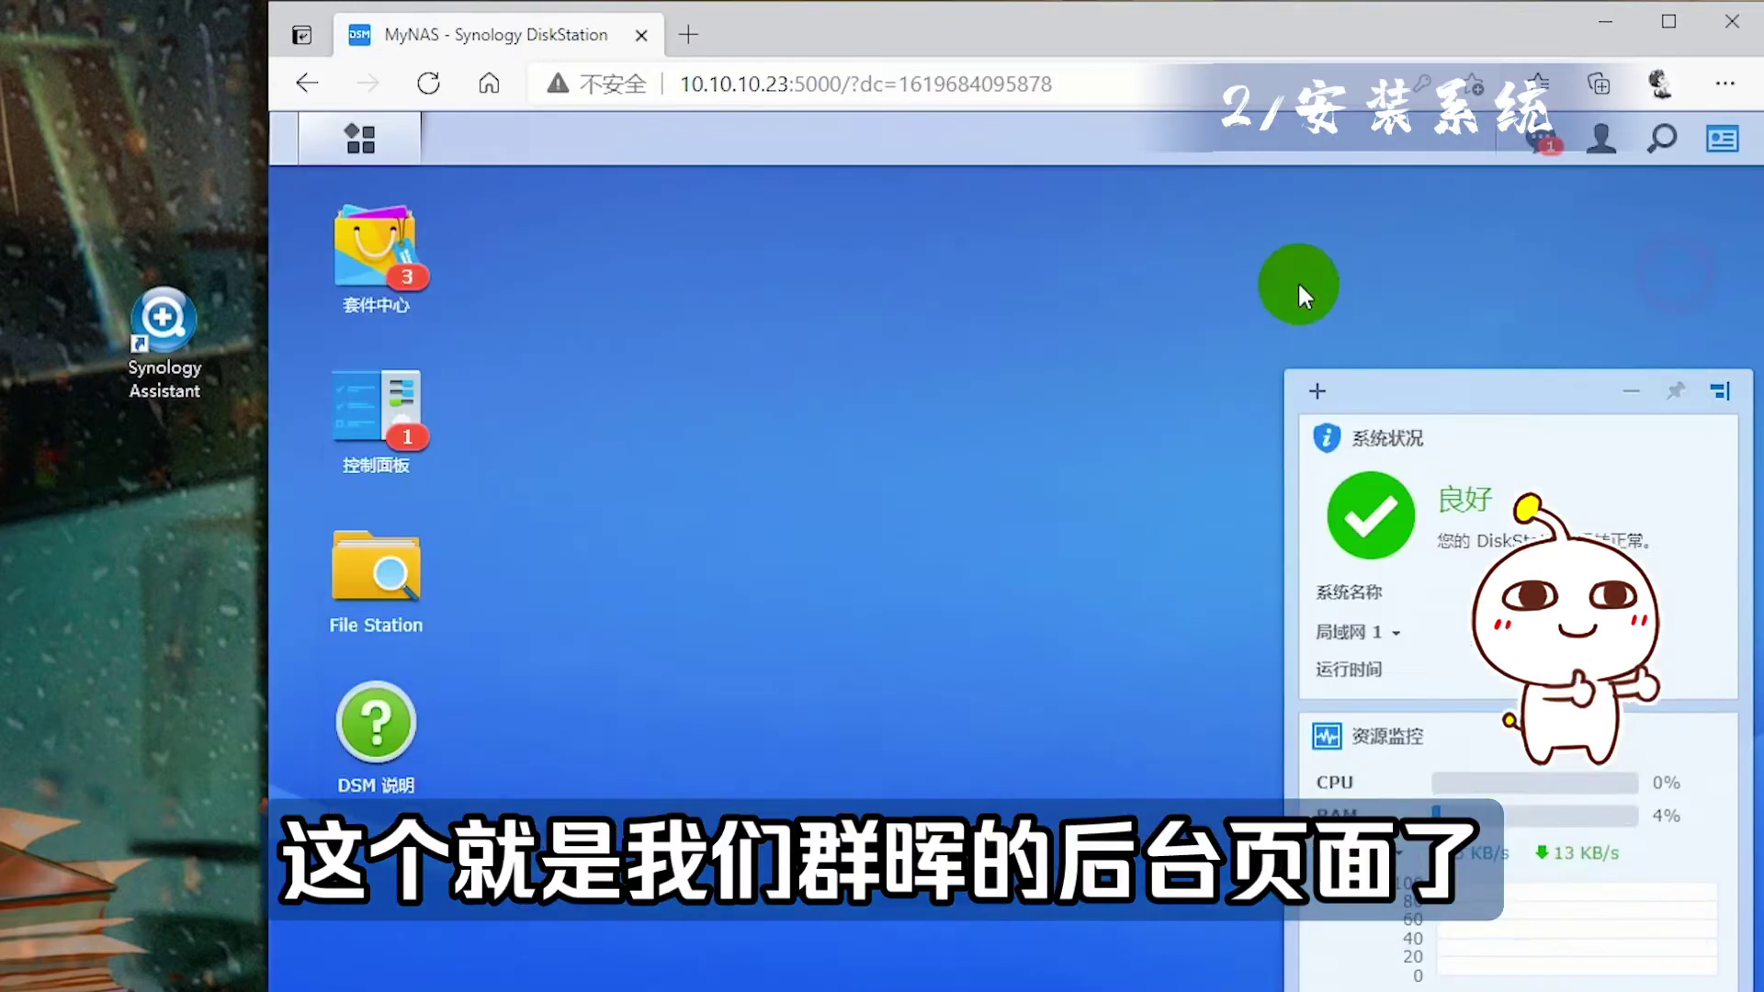
double_click(684, 84)
left_click_drag(685, 84, 744, 85)
left_click(746, 272)
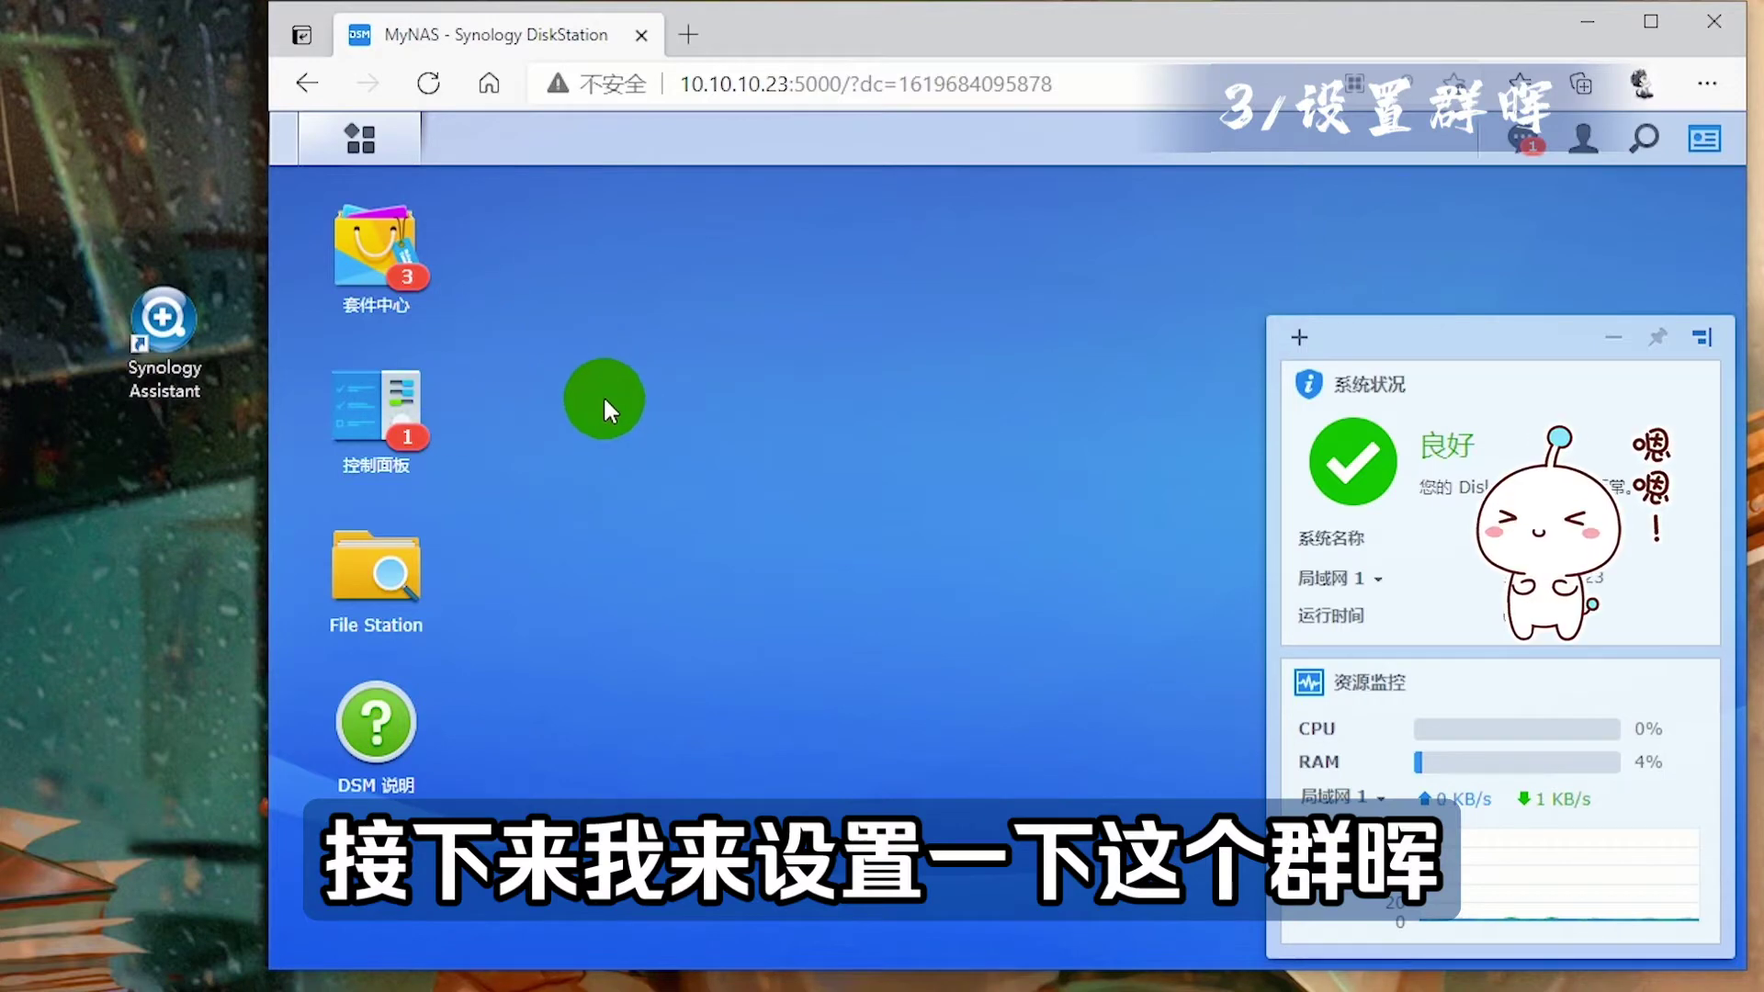
- Switch Control Panel to advanced mode and open the Update & Restore settings
left_click(395, 418)
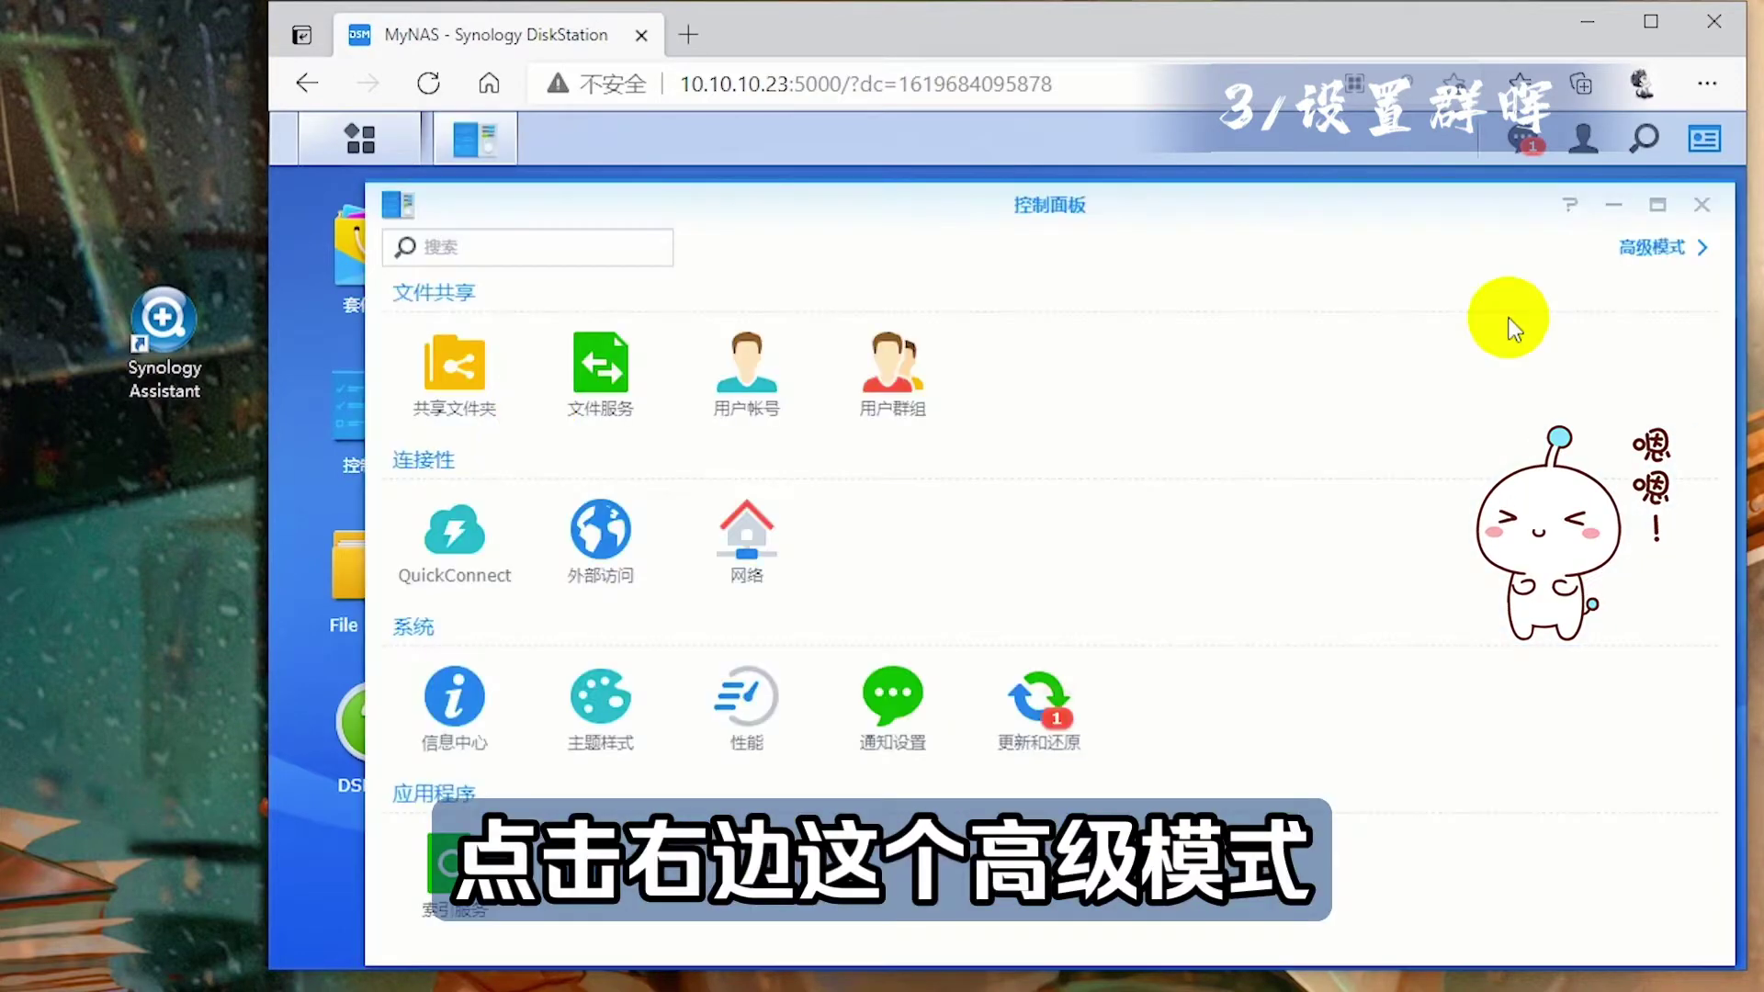
left_click(1680, 262)
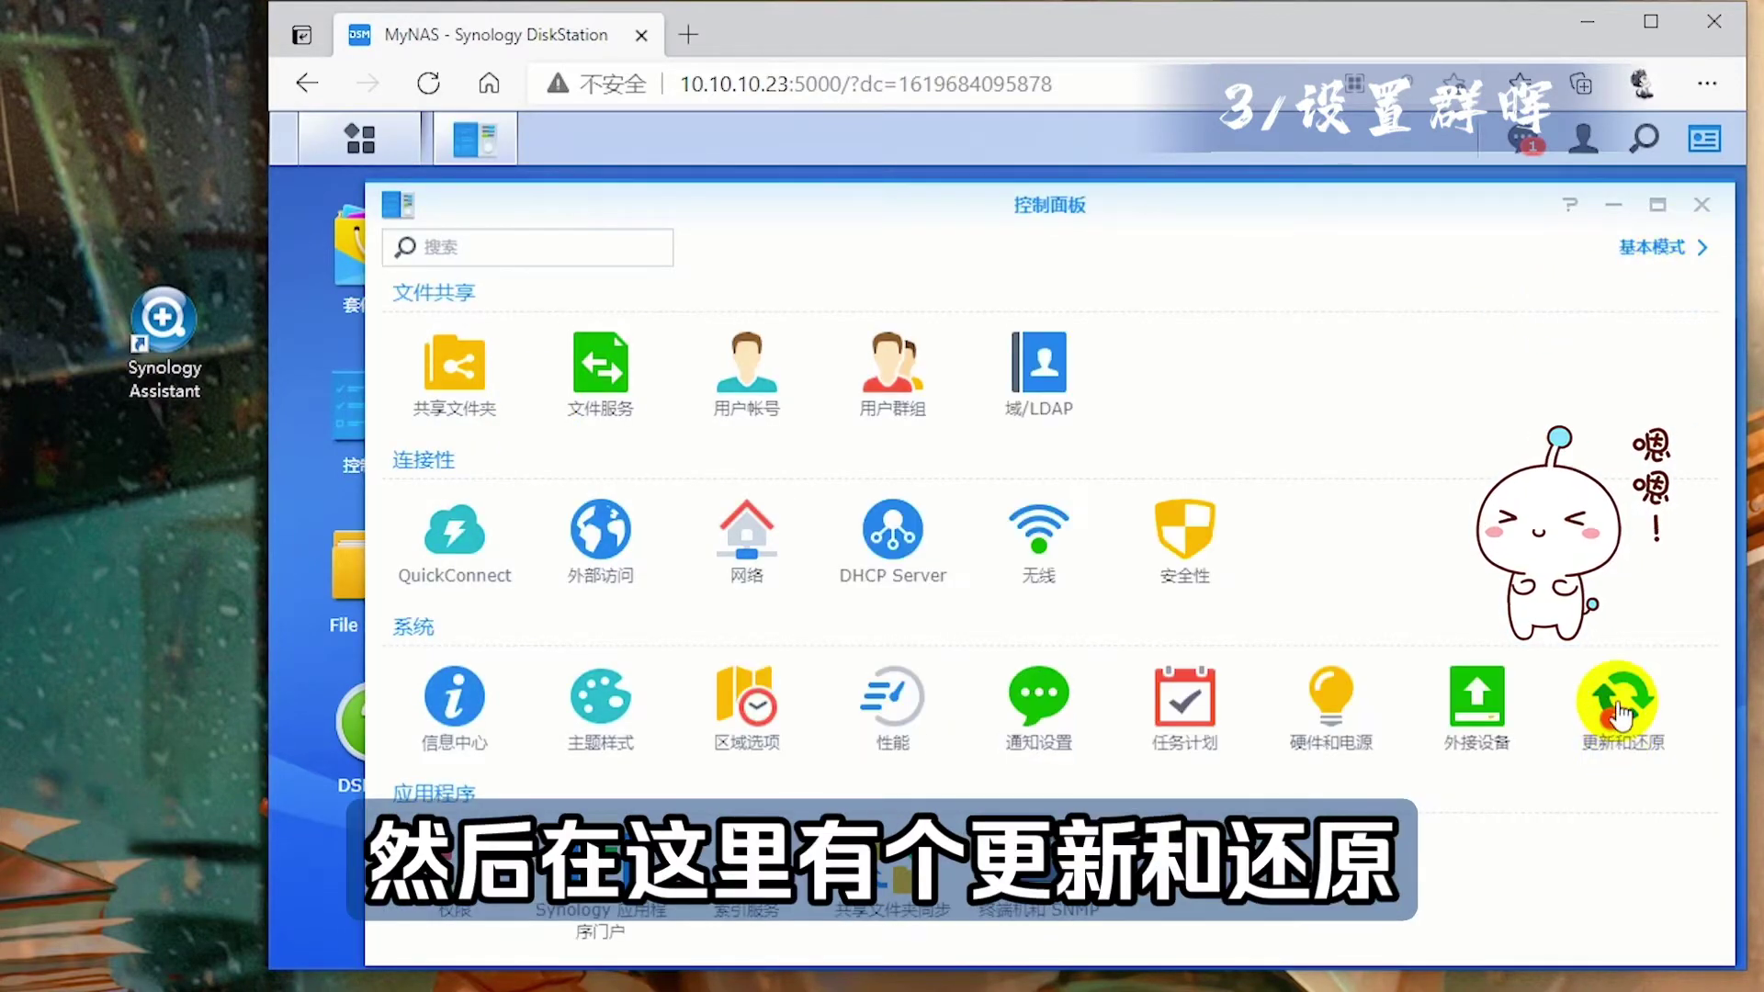
left_click(1613, 722)
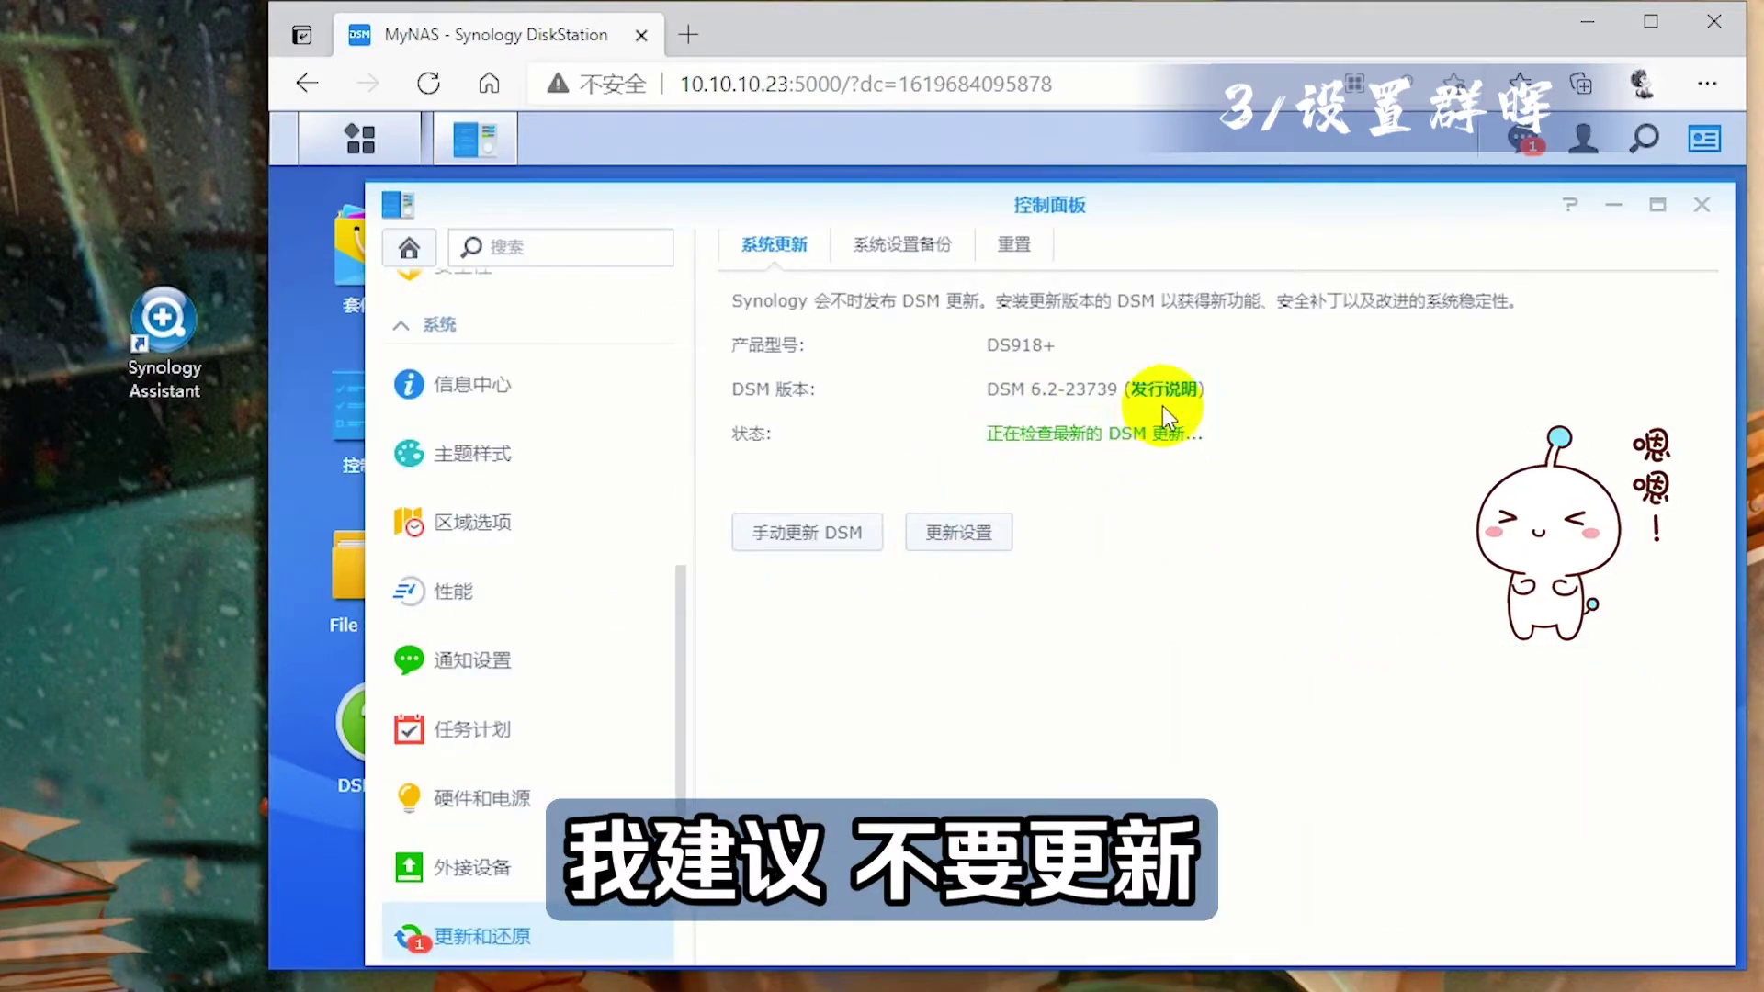
- Save the update settings with only important and security updates checked and automatic DSM update checks off, and close Control Panel
left_click(959, 532)
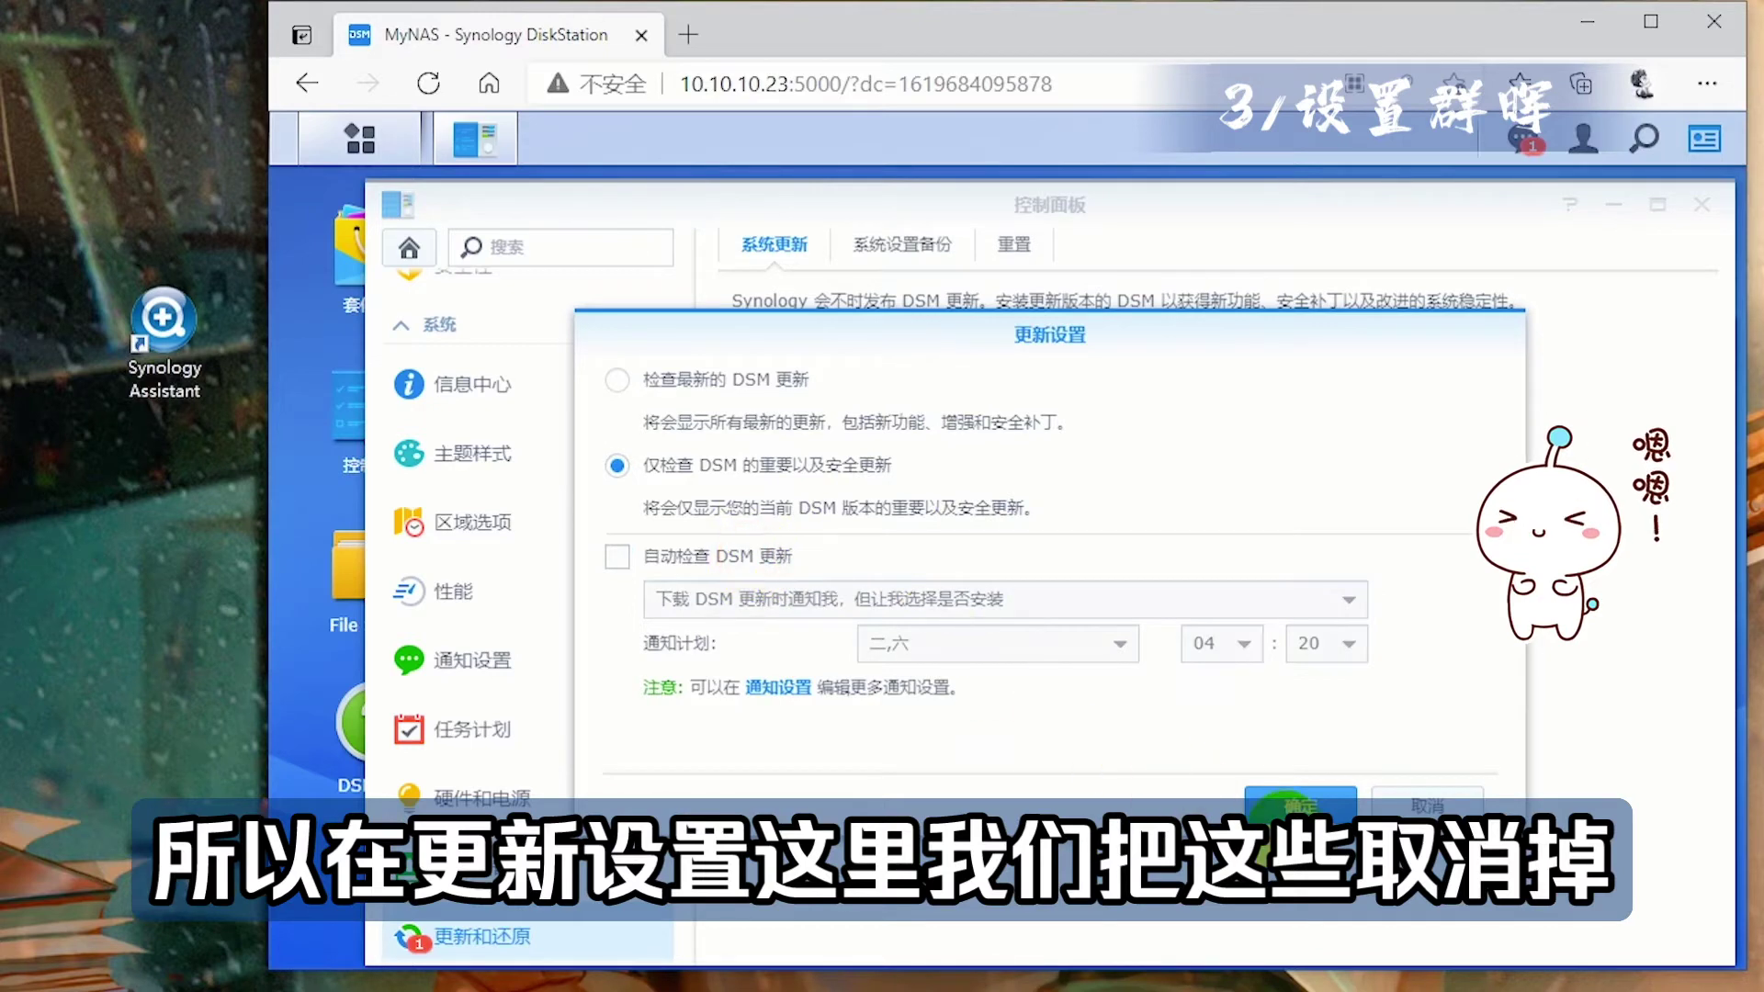
left_click(1300, 801)
left_click(1702, 204)
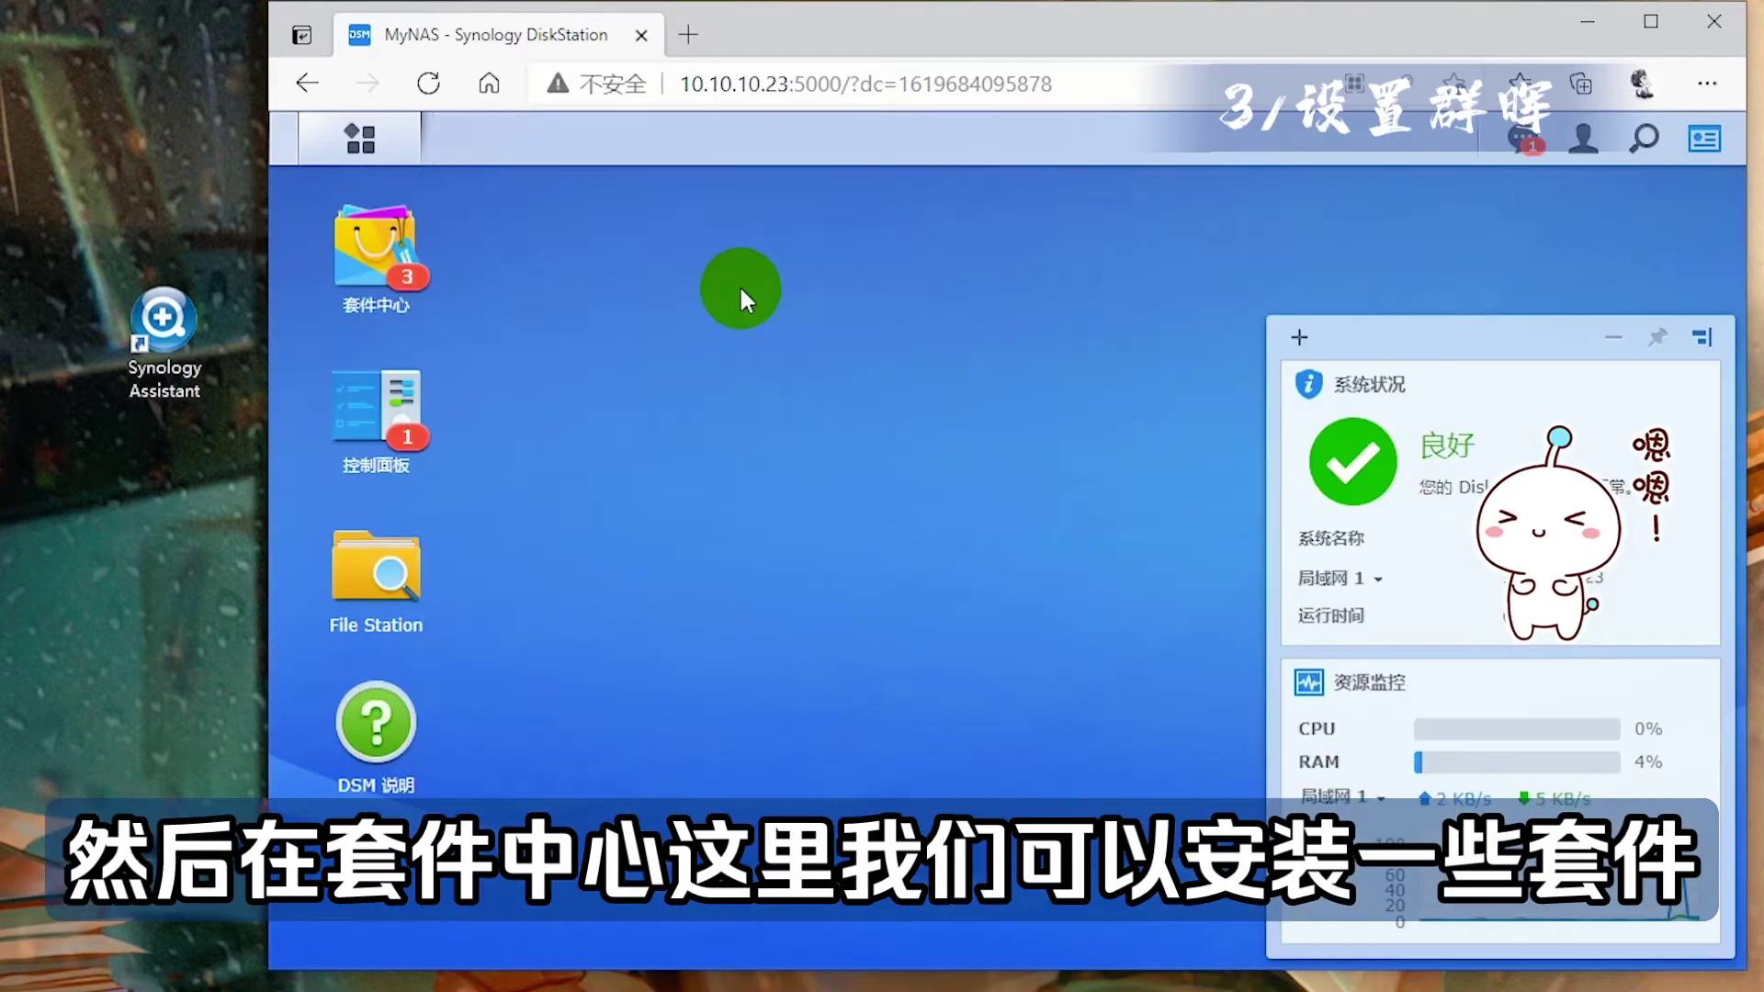
- Accept the Package Center terms of service and update all installed packages
left_click(397, 264)
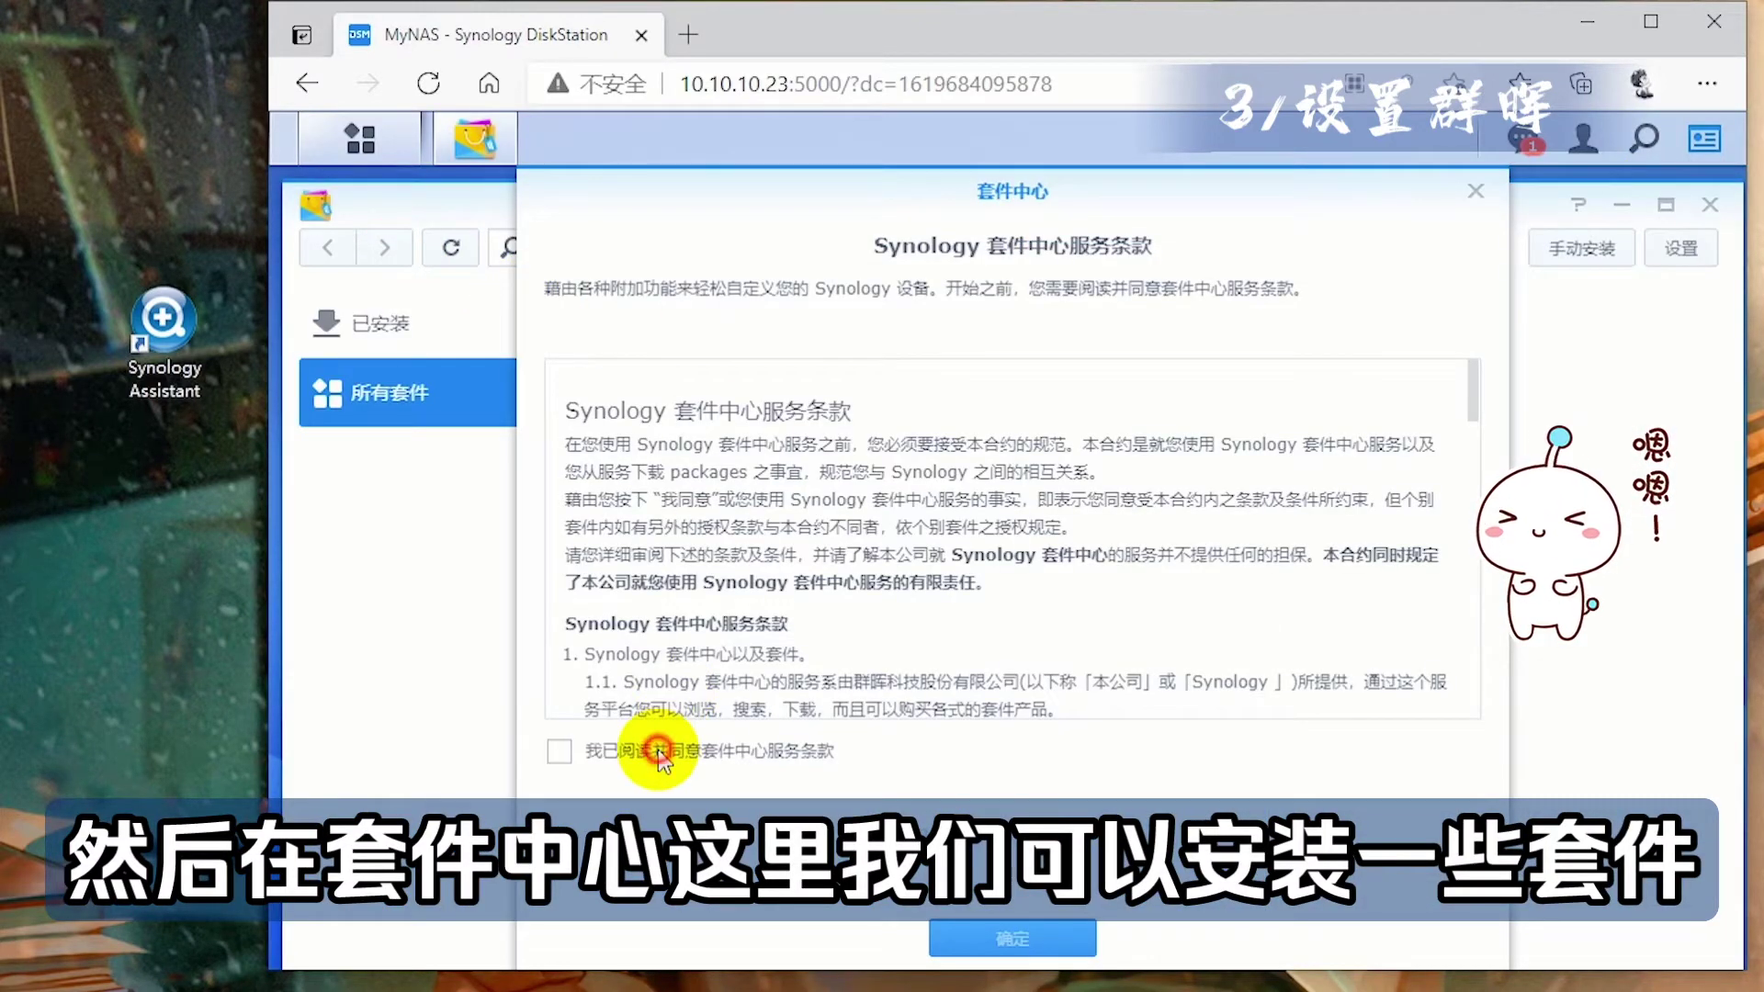
left_click(559, 751)
left_click(1012, 938)
left_click(956, 942)
left_click(512, 327)
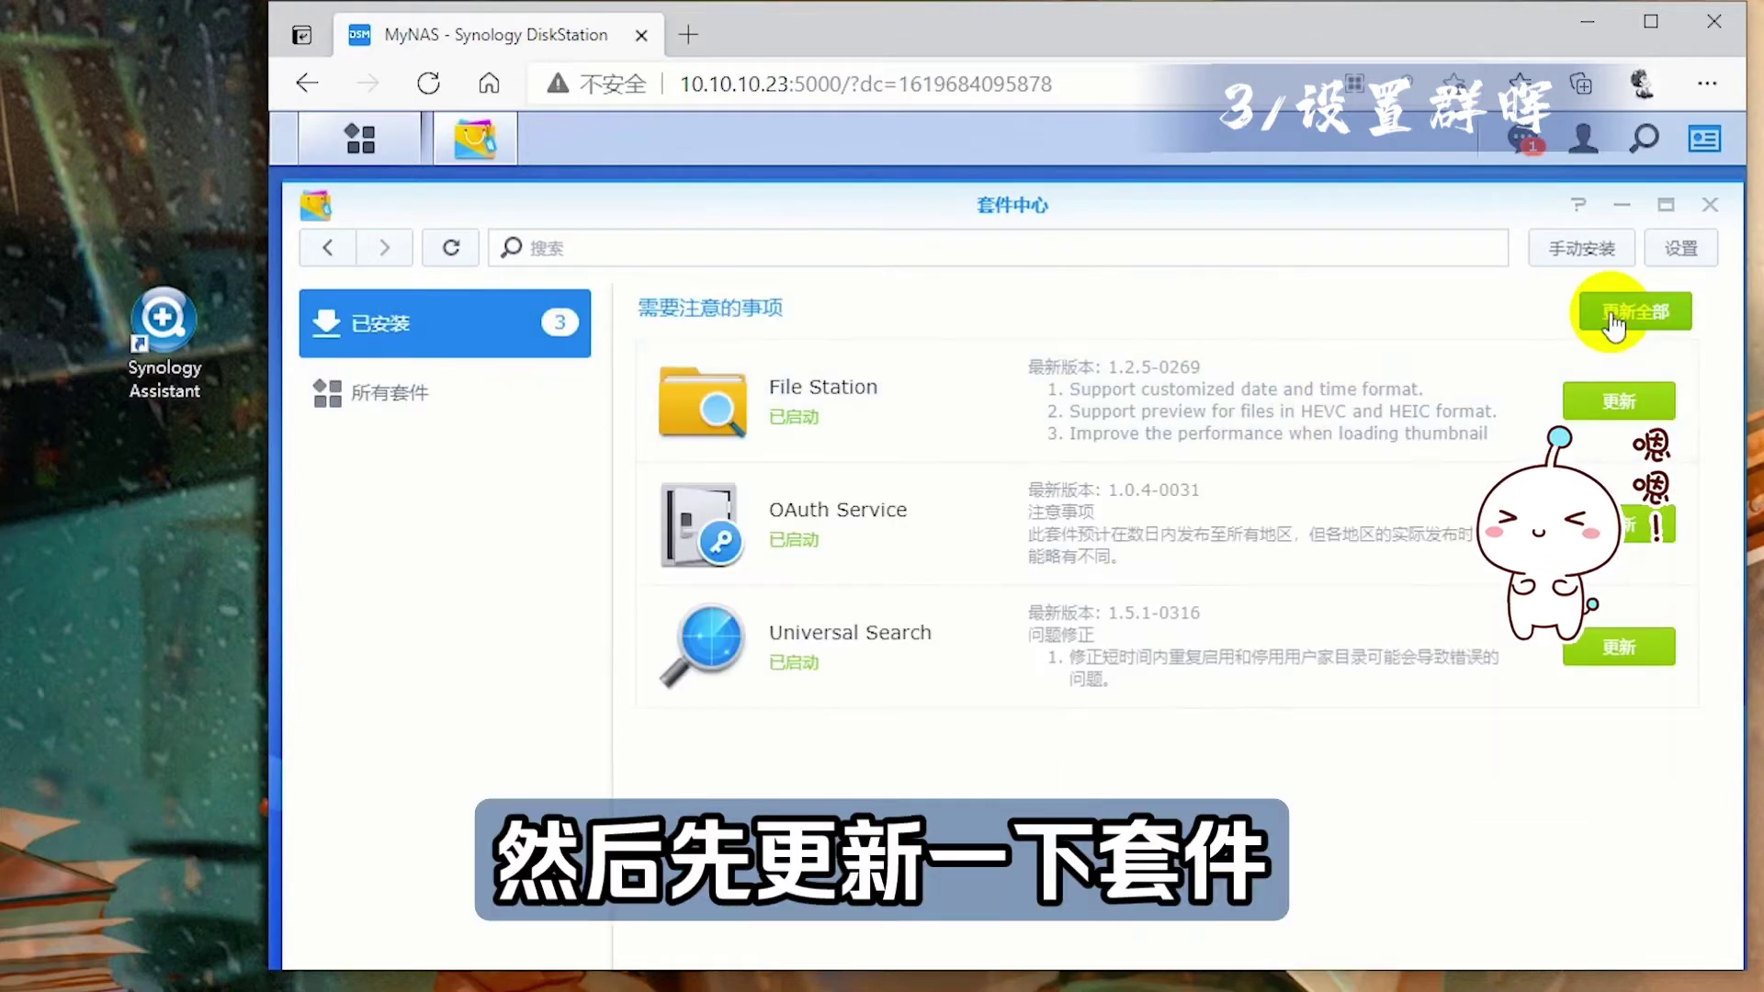
left_click(1614, 323)
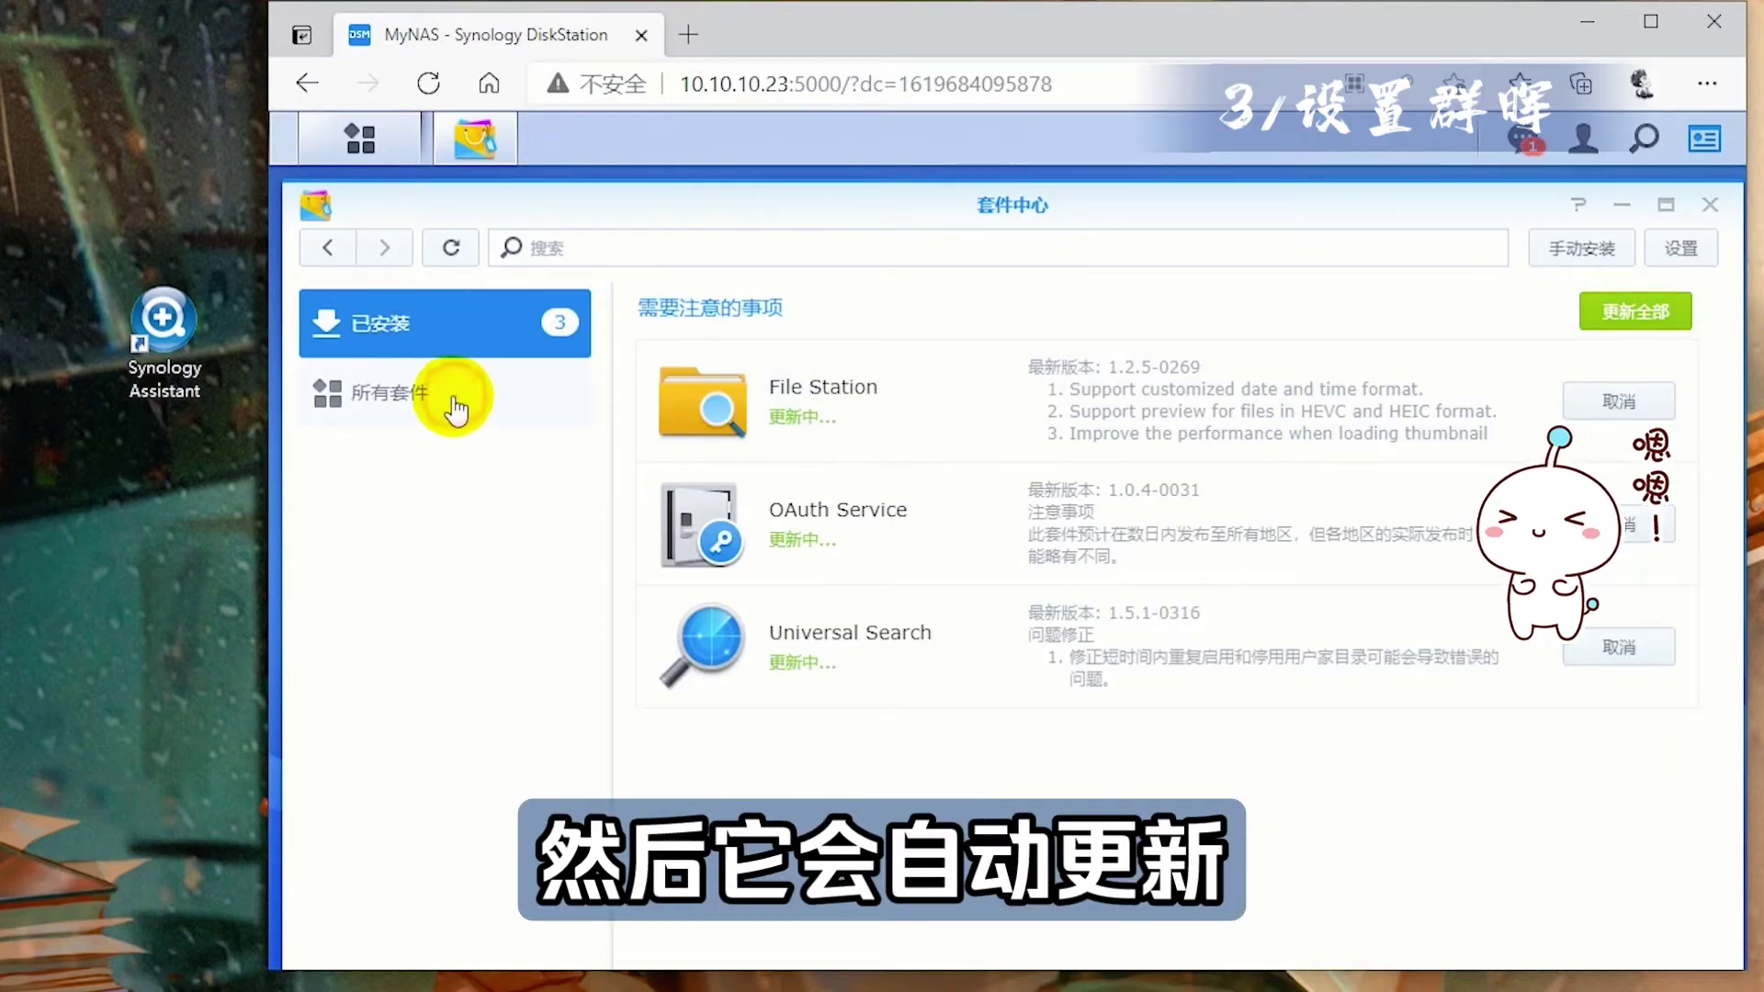
- Browse all packages available in Package Center and close it
left_click(453, 394)
scroll(1066, 627, "down", 13)
scroll(925, 591, "up", 12)
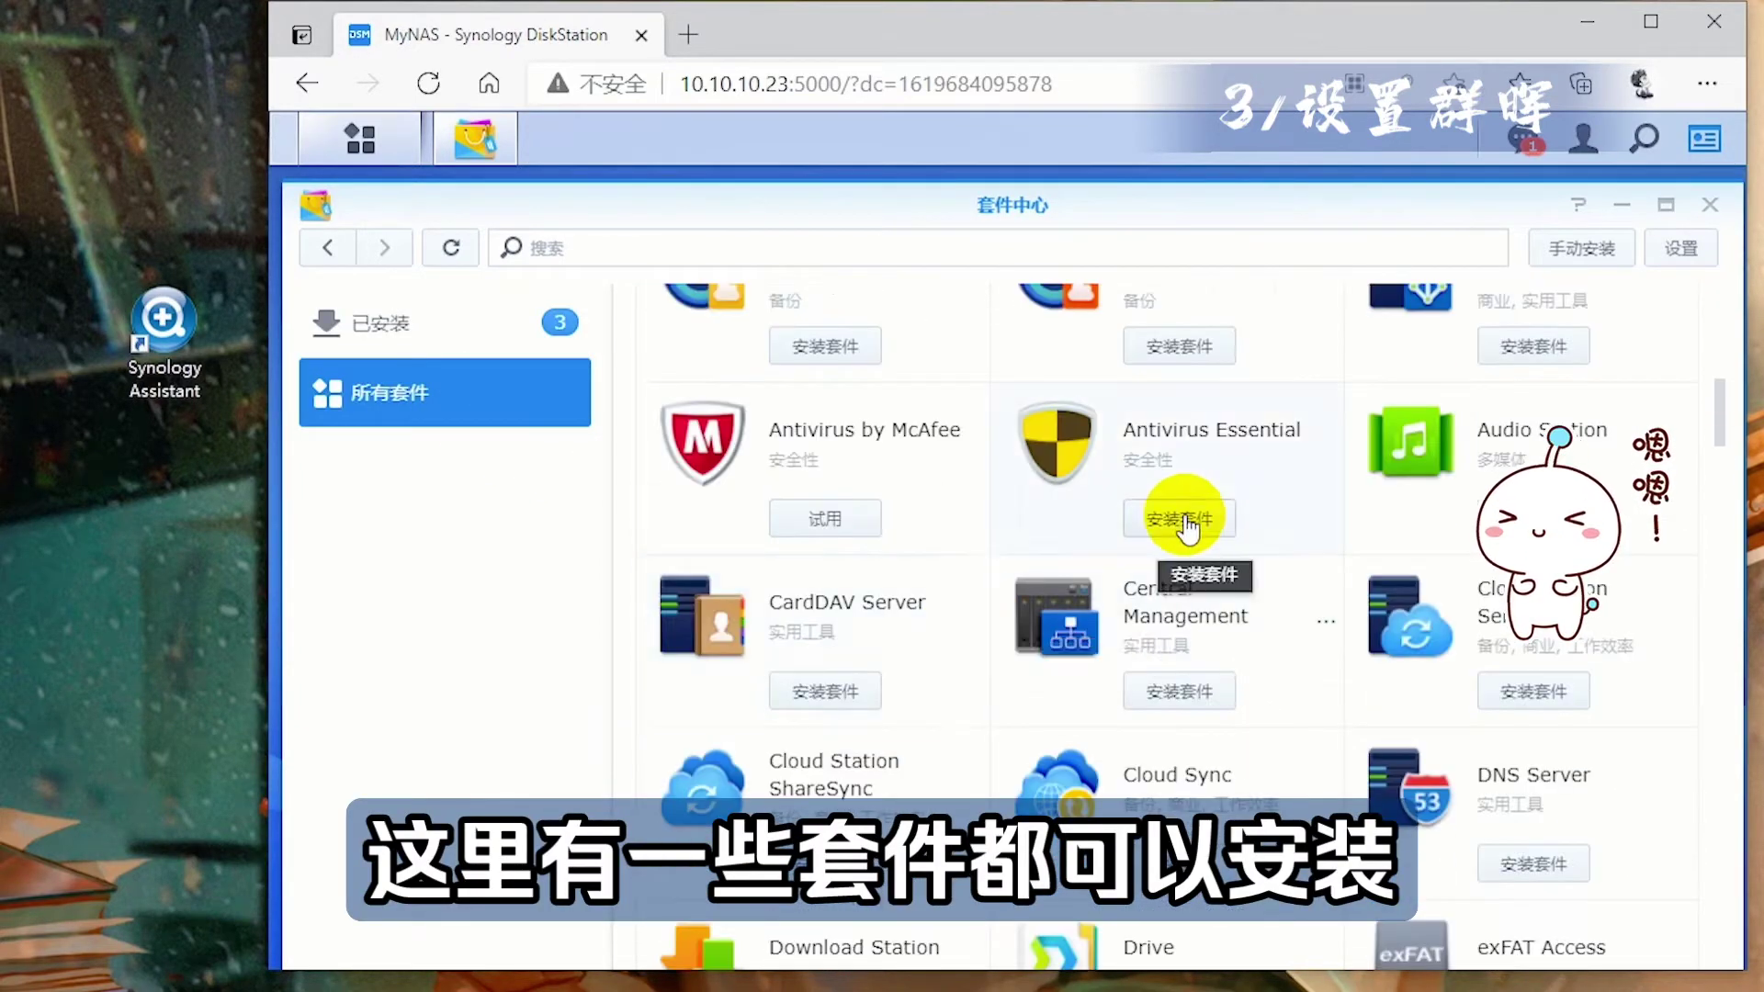
left_click(1715, 221)
- Open the Info Center in Control Panel and examine the general CPU, memory and thermal status details
left_click(360, 138)
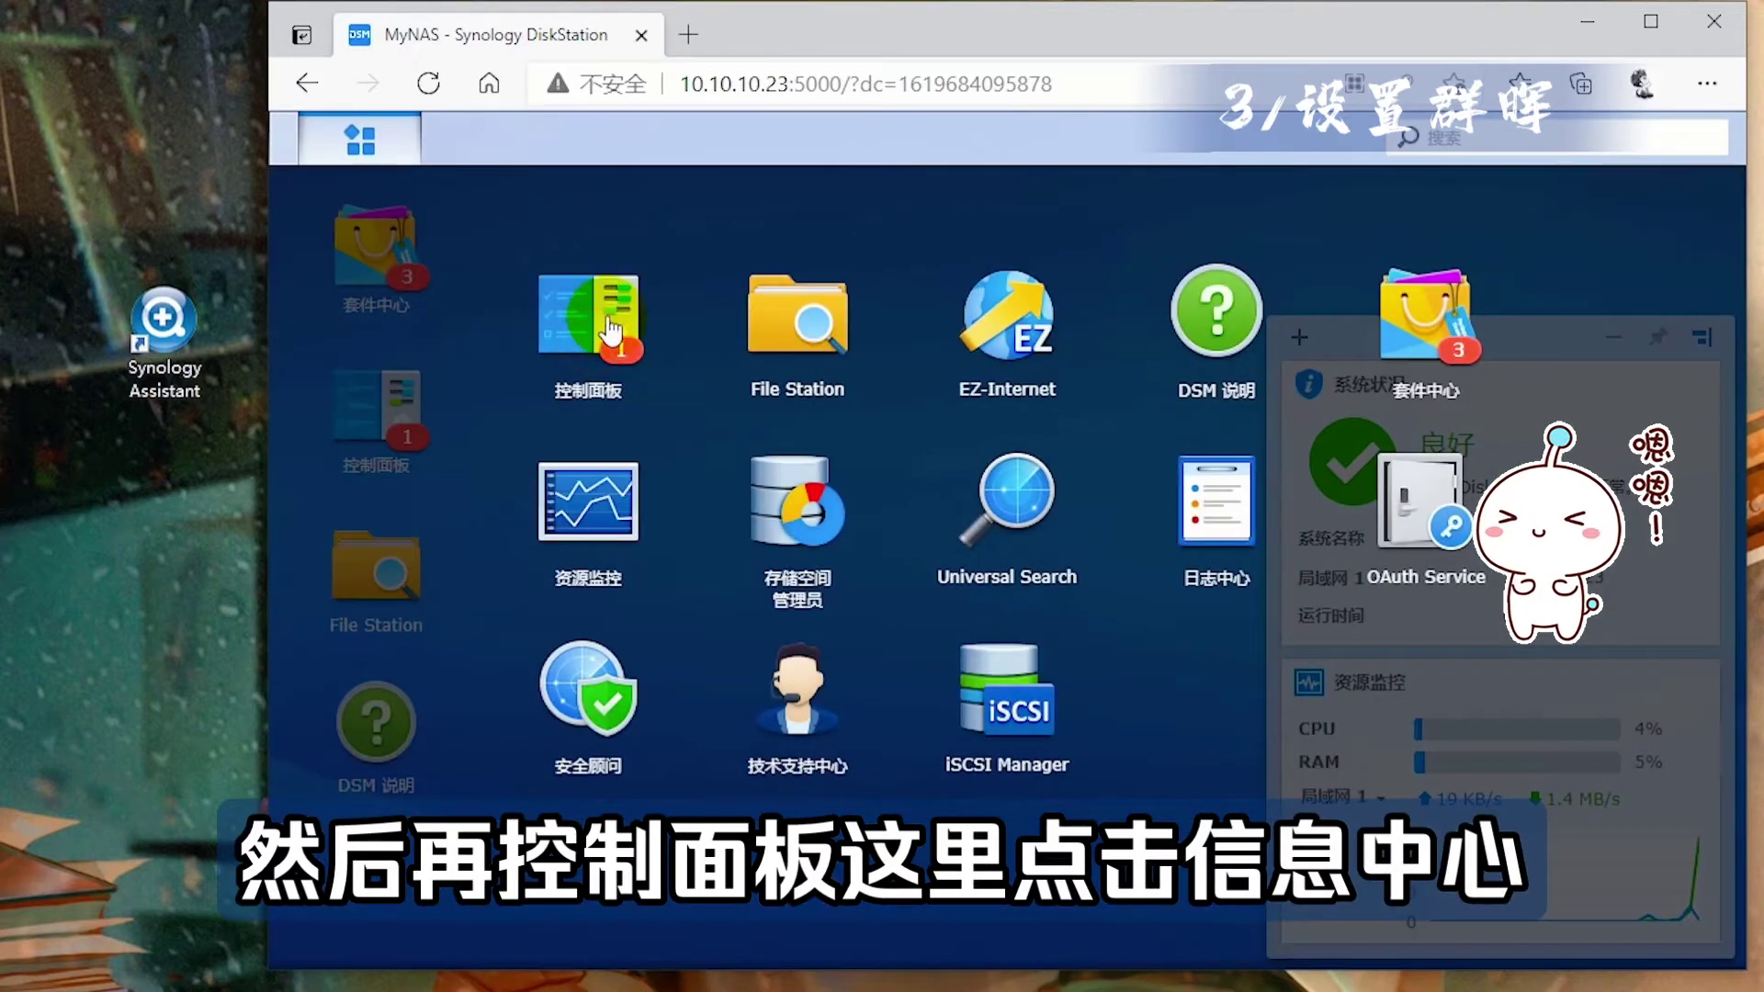
left_click(586, 437)
left_click(376, 405)
left_click(455, 708)
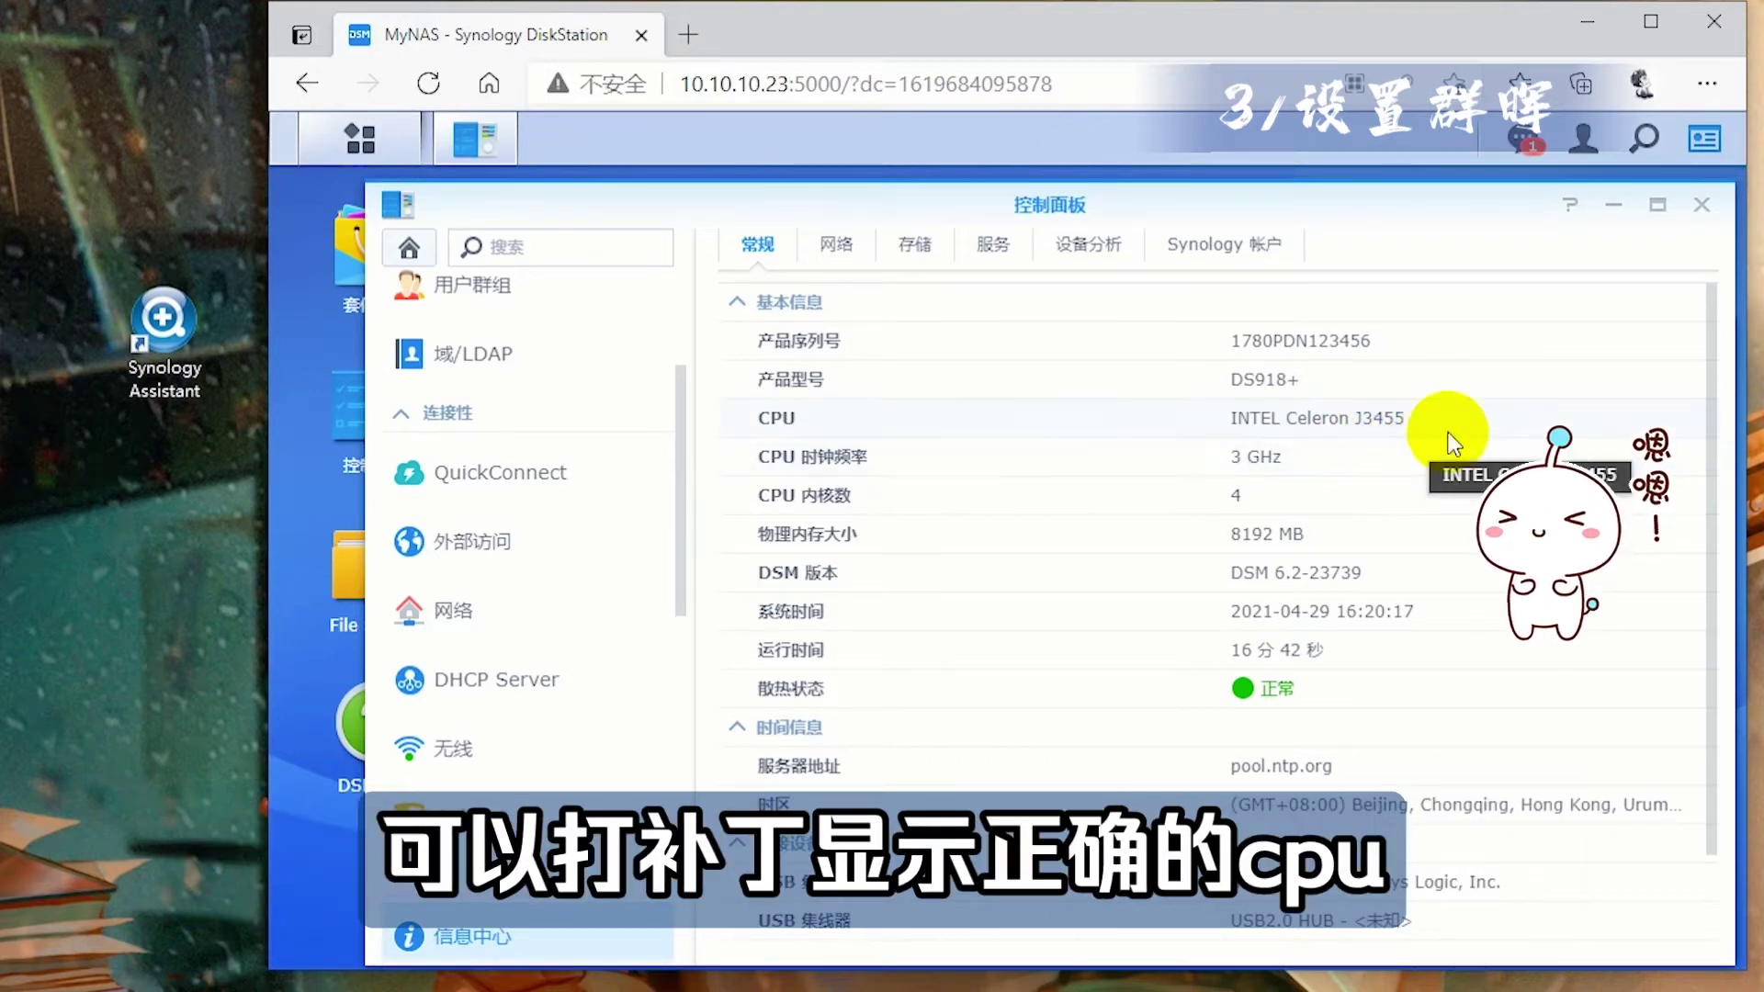
mouse_move(1253, 700)
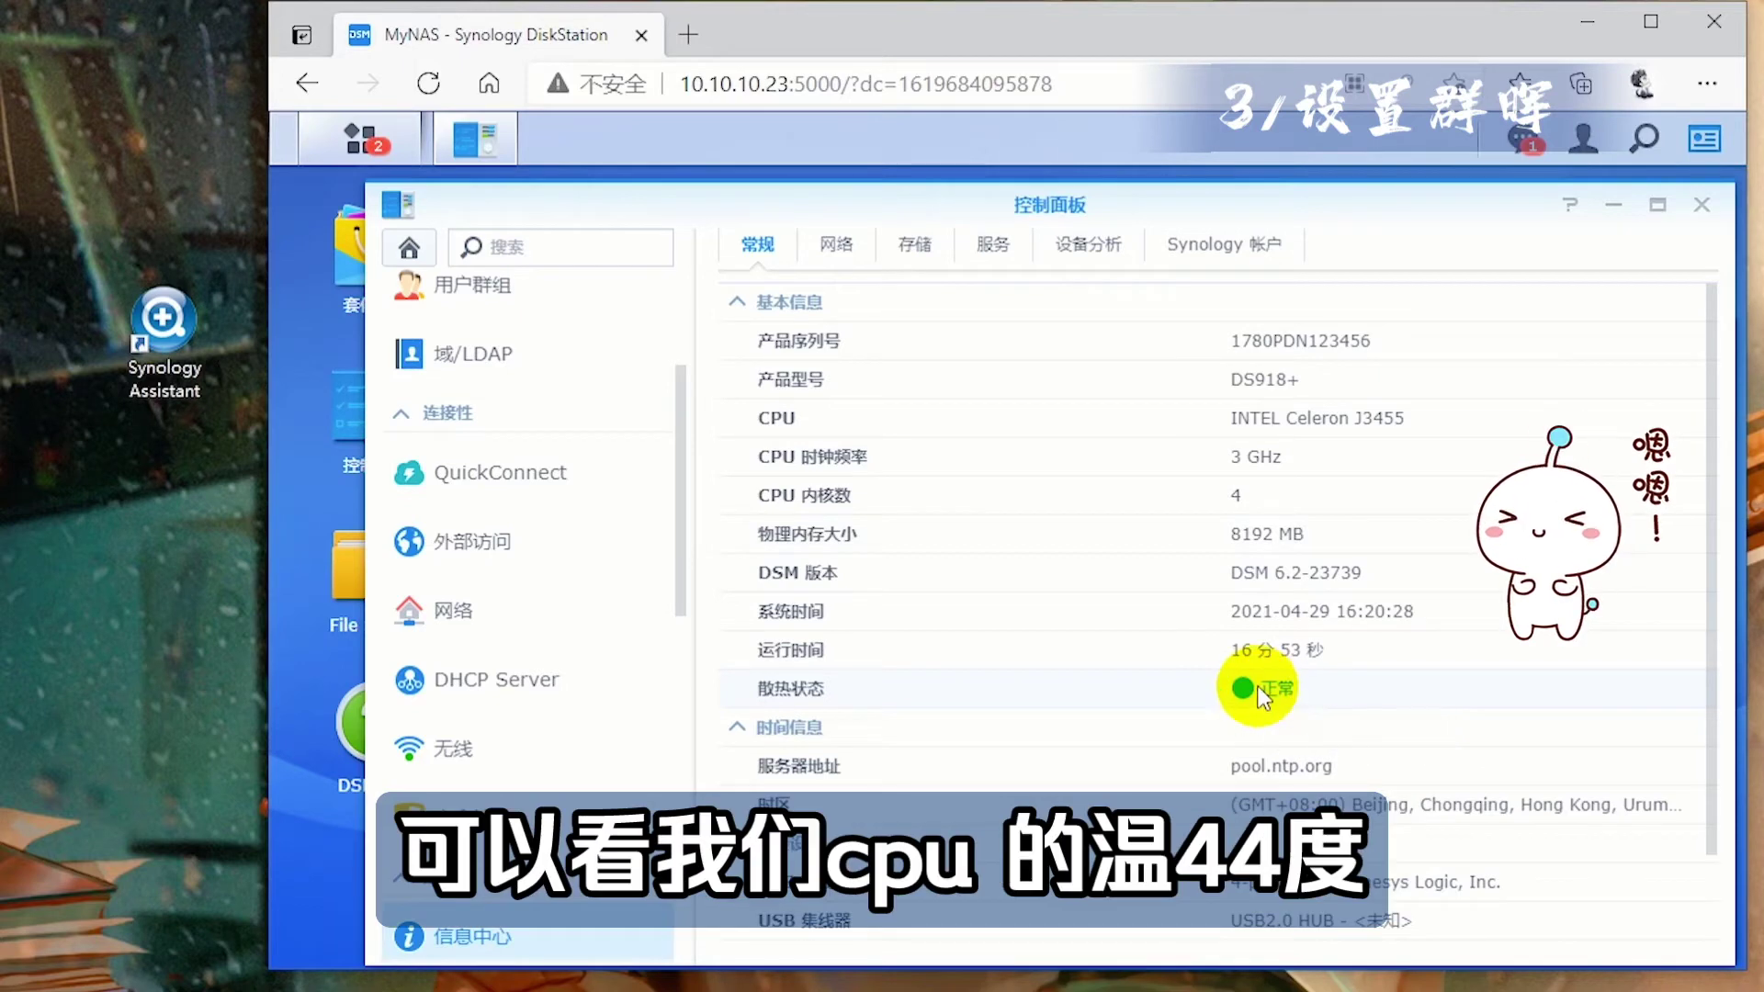
- Check the hard disk temperature in the Info Center storage information and the LAN connection details in the network interface settings
left_click(914, 244)
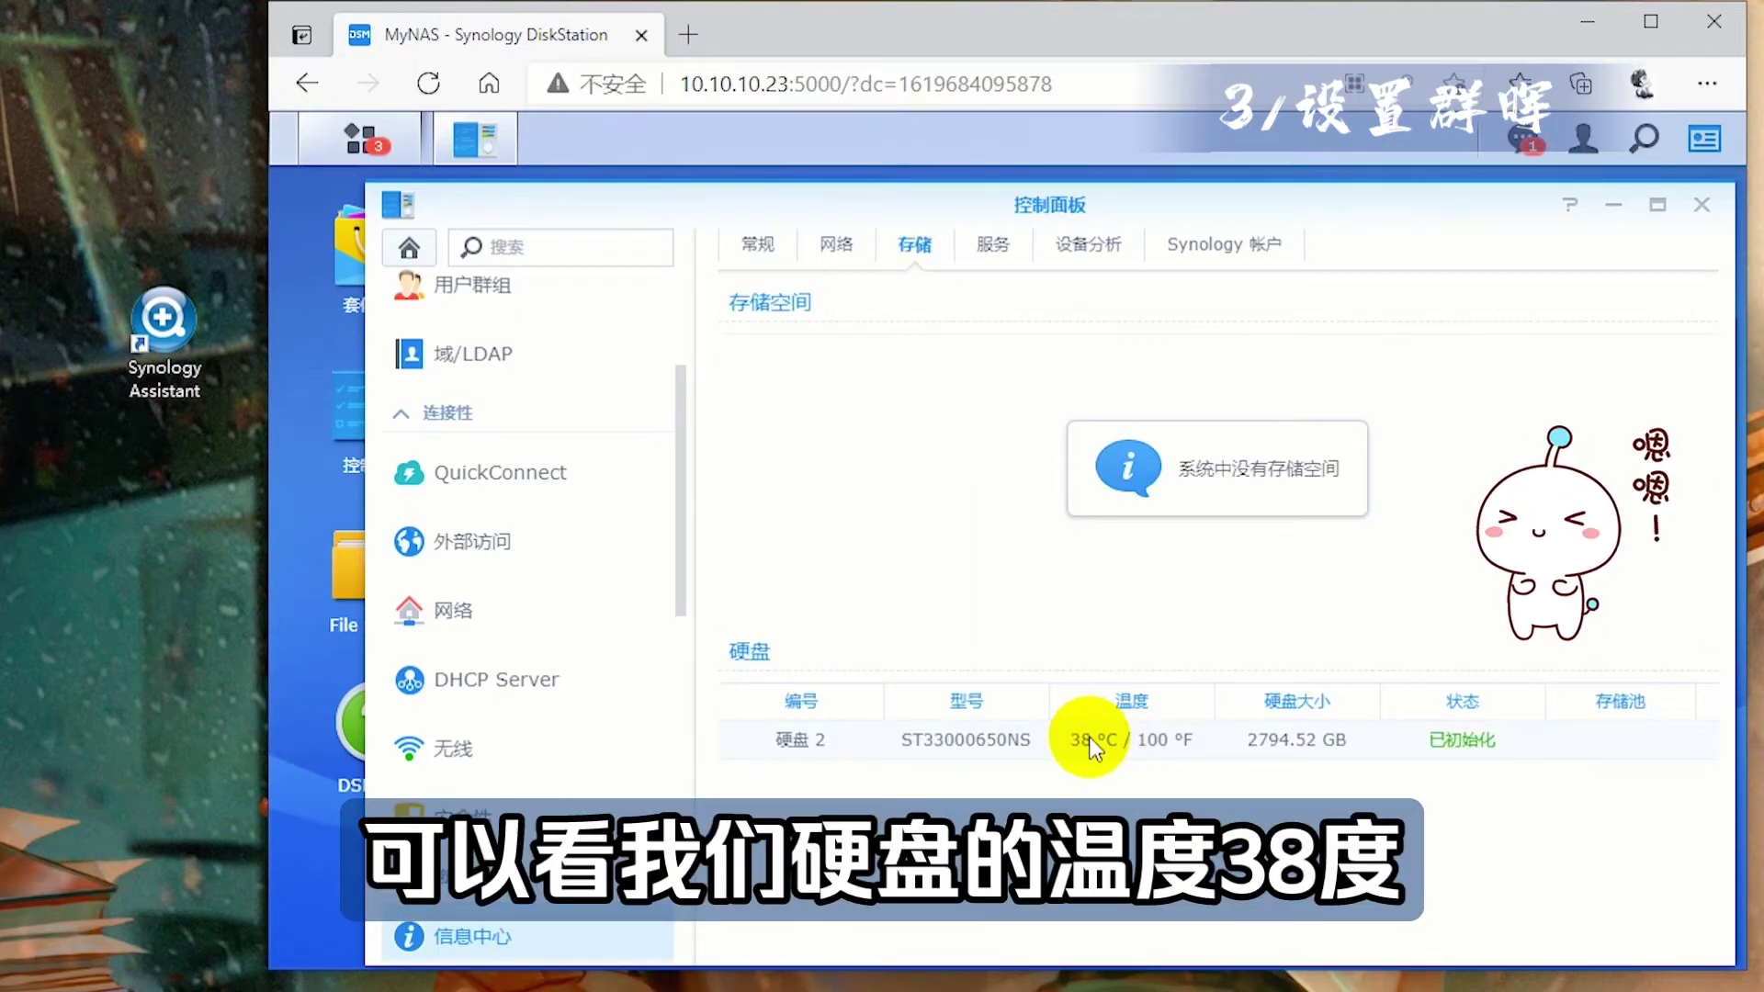
left_click(529, 610)
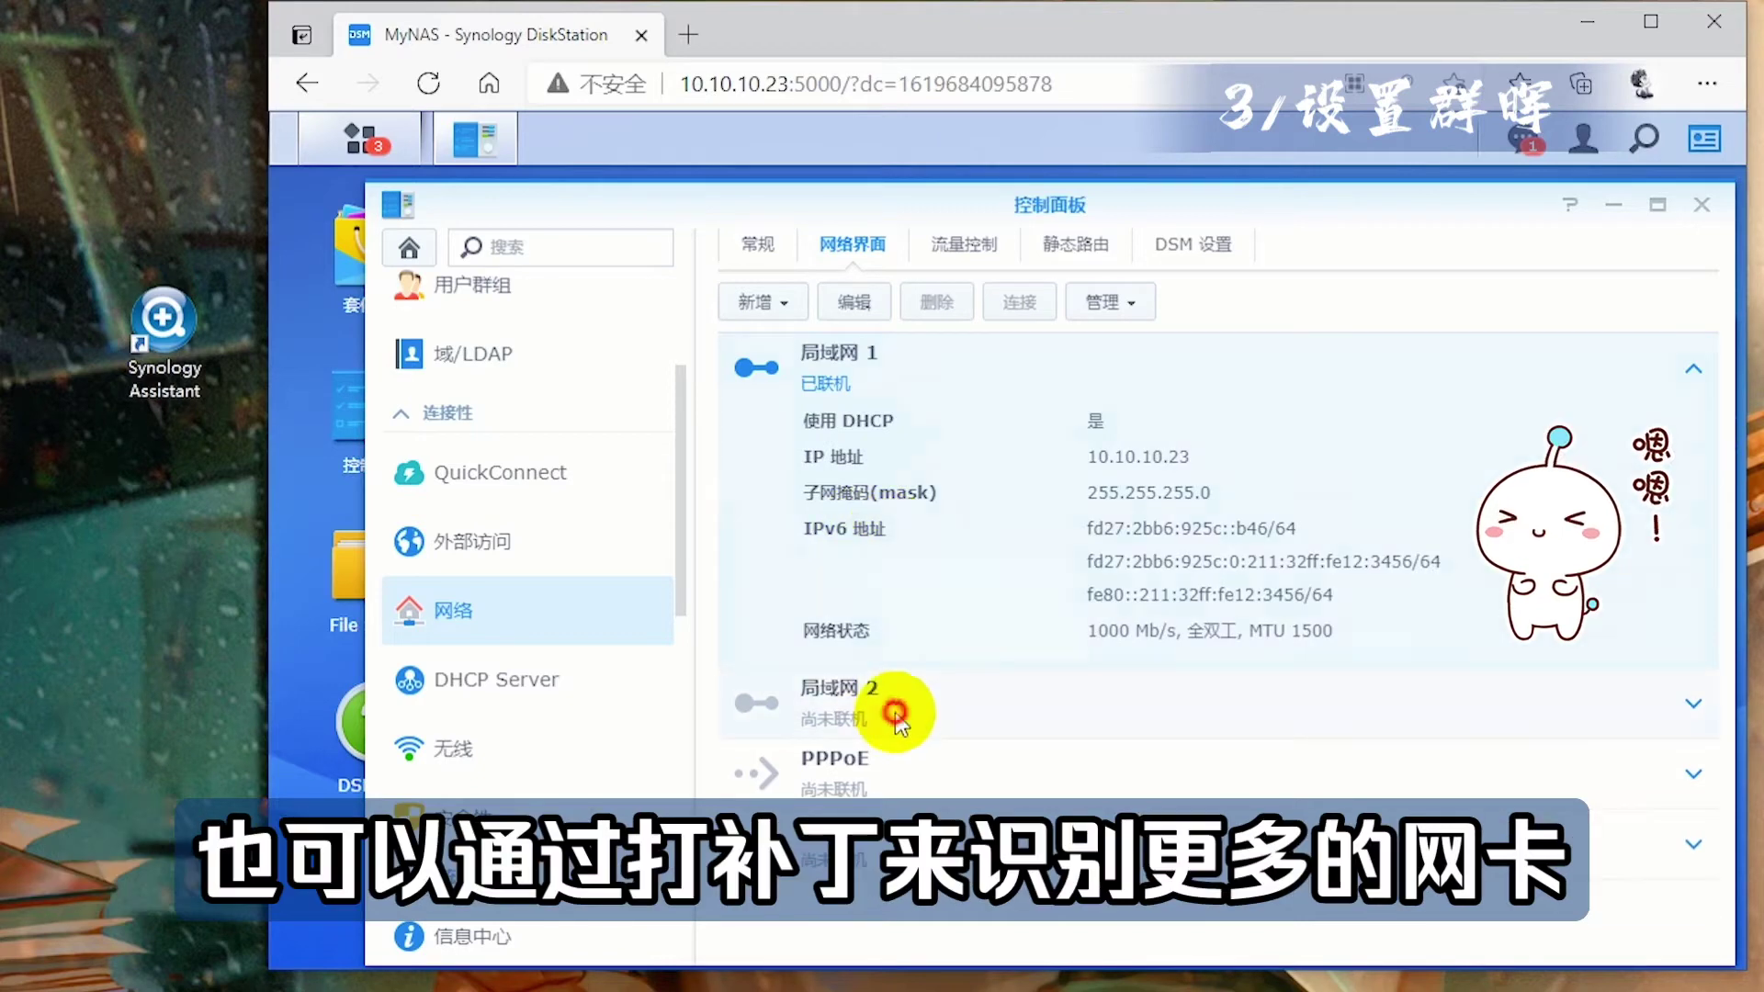
scroll(630, 701, "down", 2)
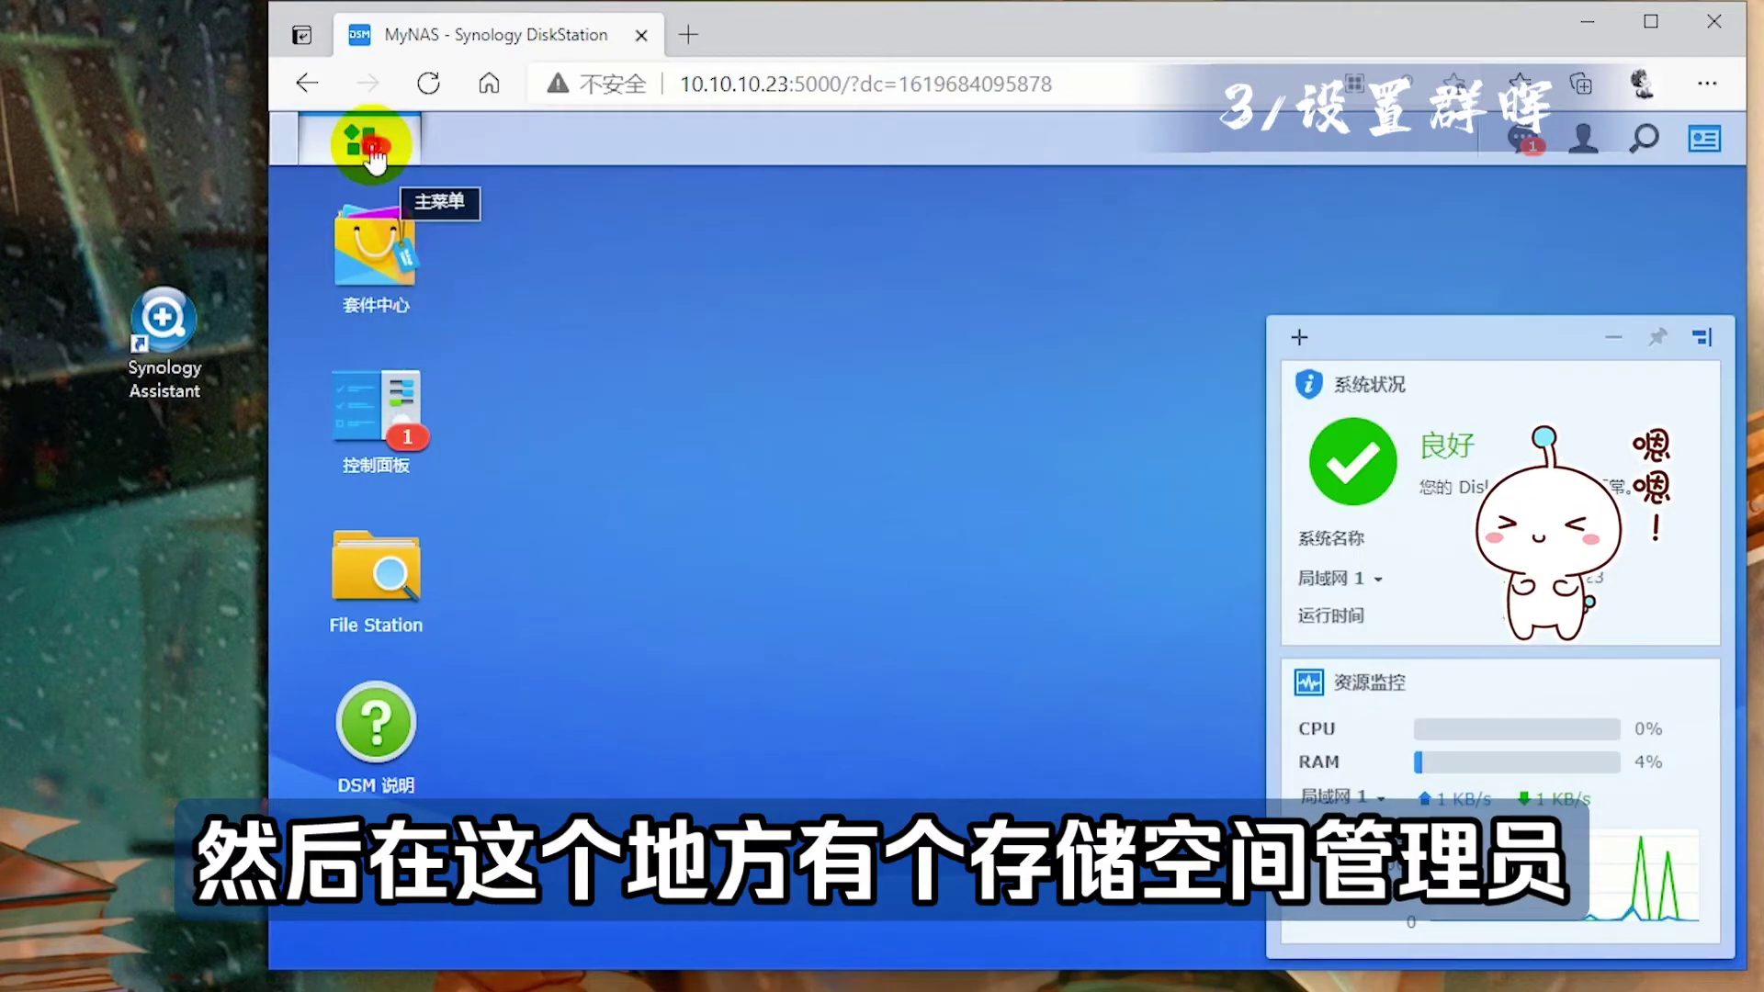
- Open Storage Manager and look through its volume, storage pool and HDD/SSD pages
left_click(360, 142)
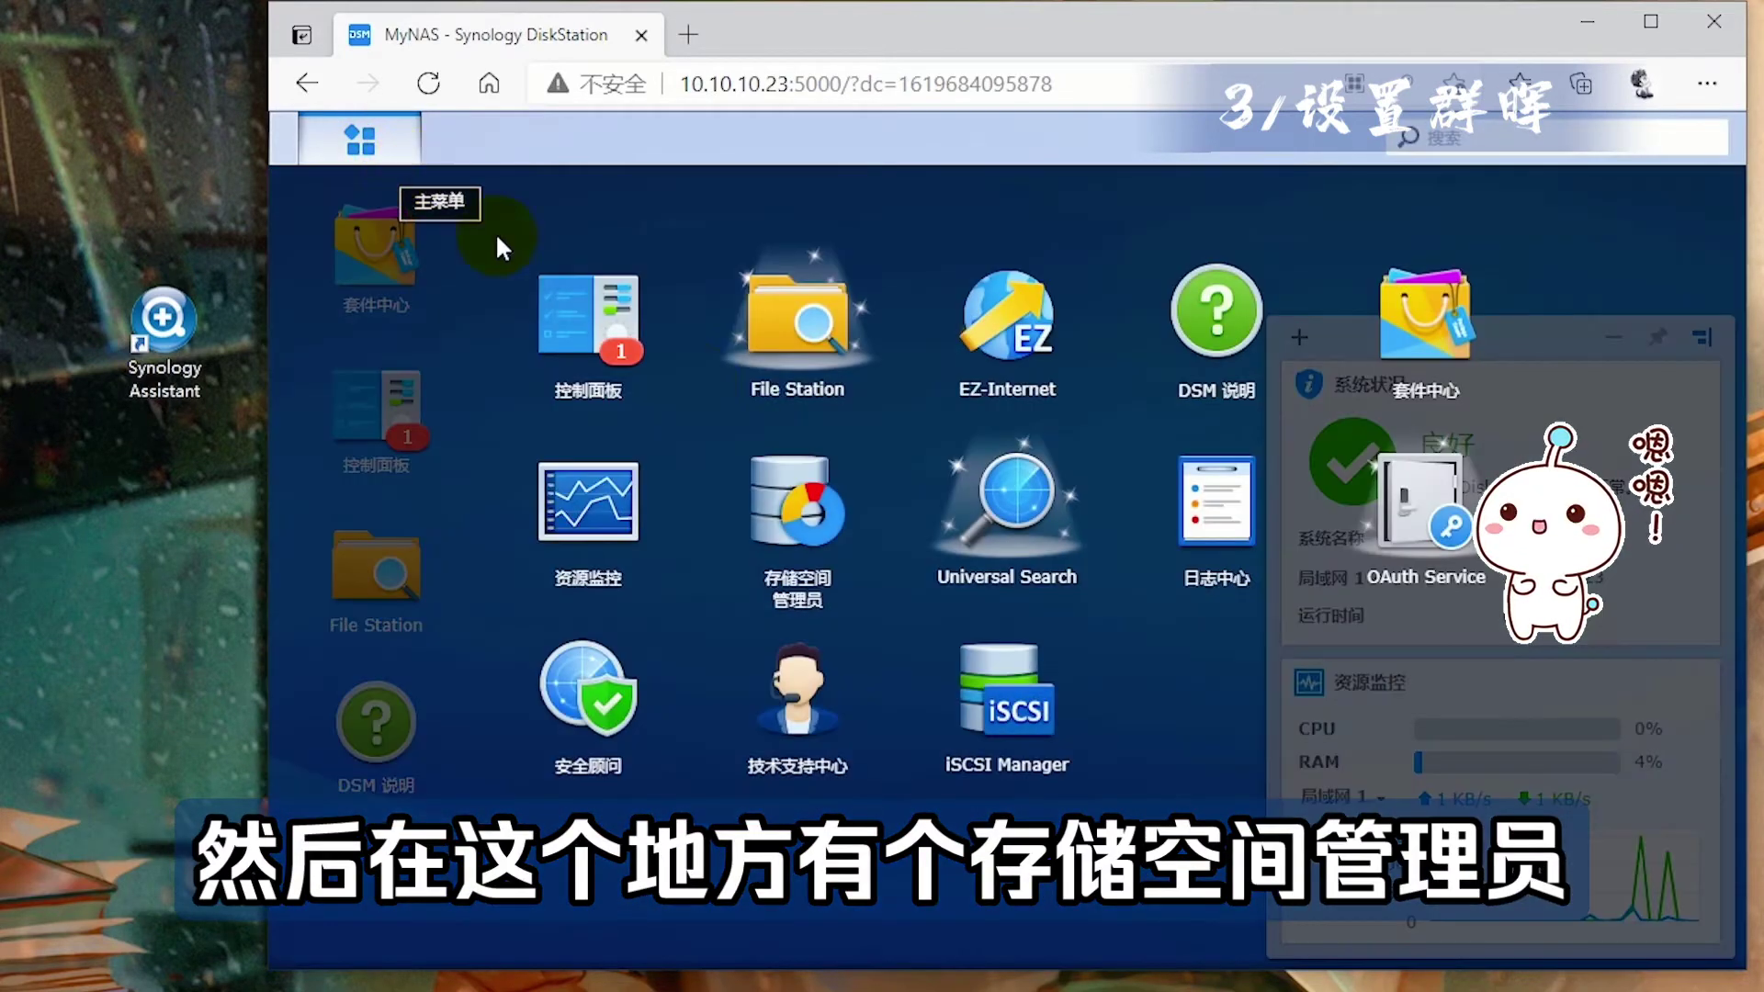
left_click(797, 522)
left_click(542, 347)
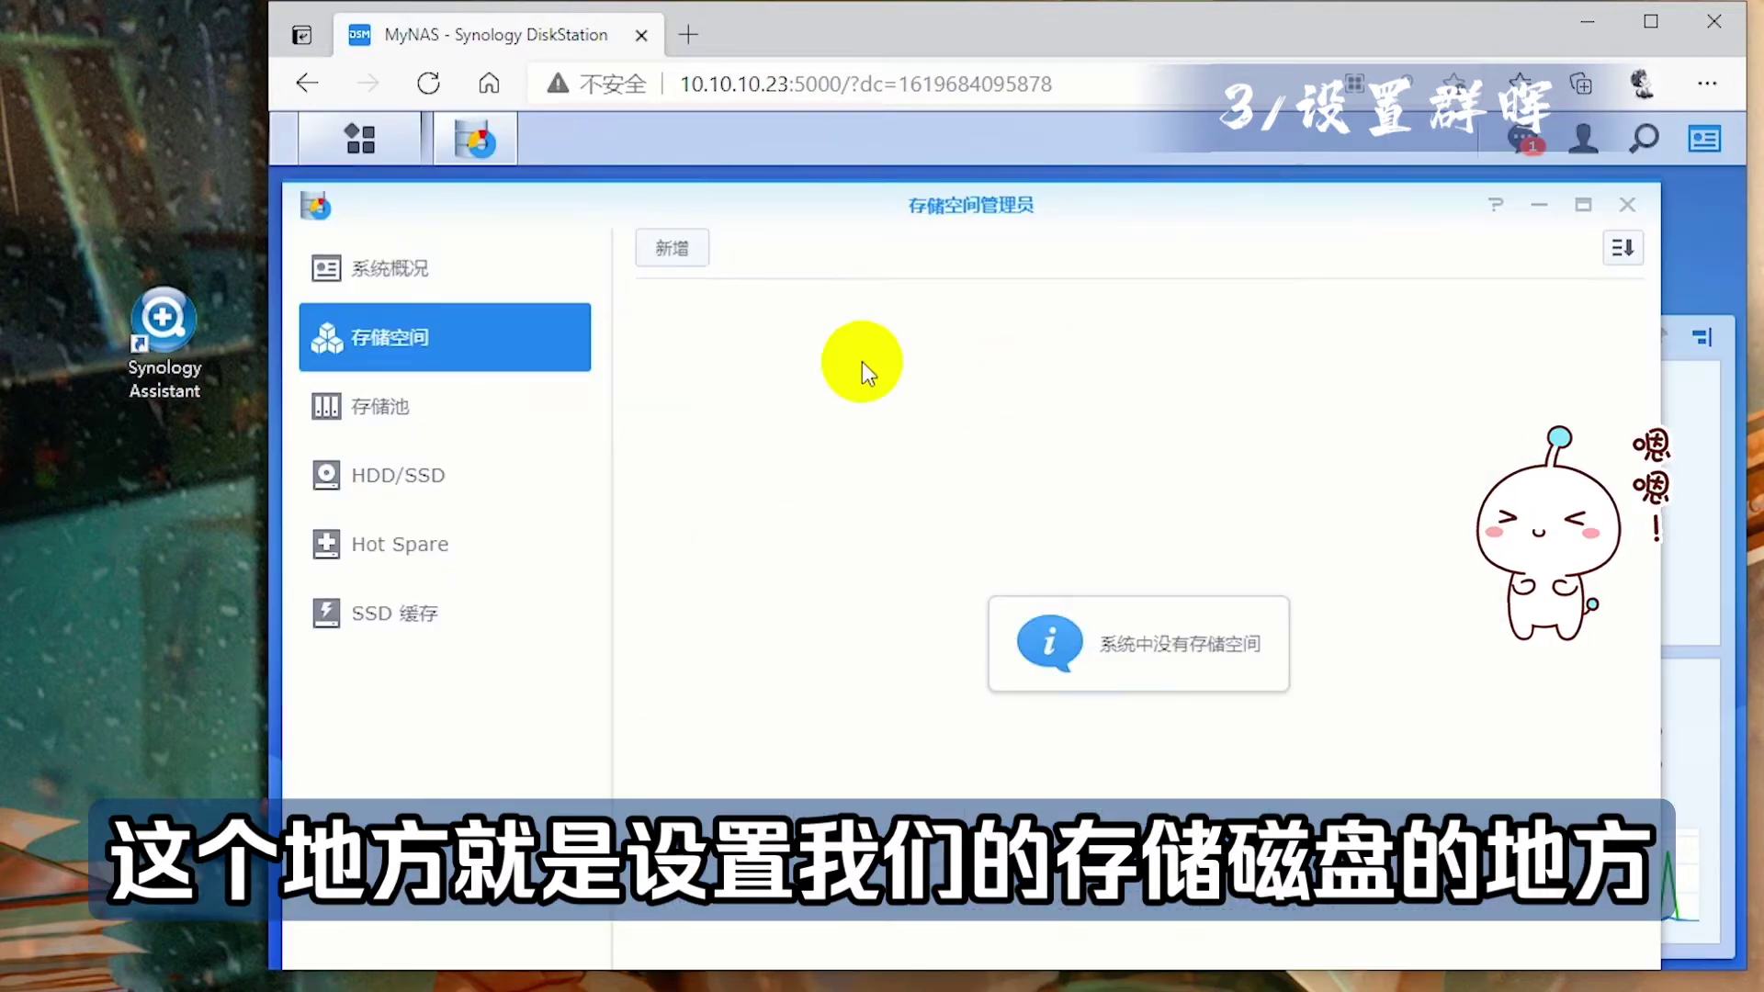
left_click(519, 406)
left_click(474, 475)
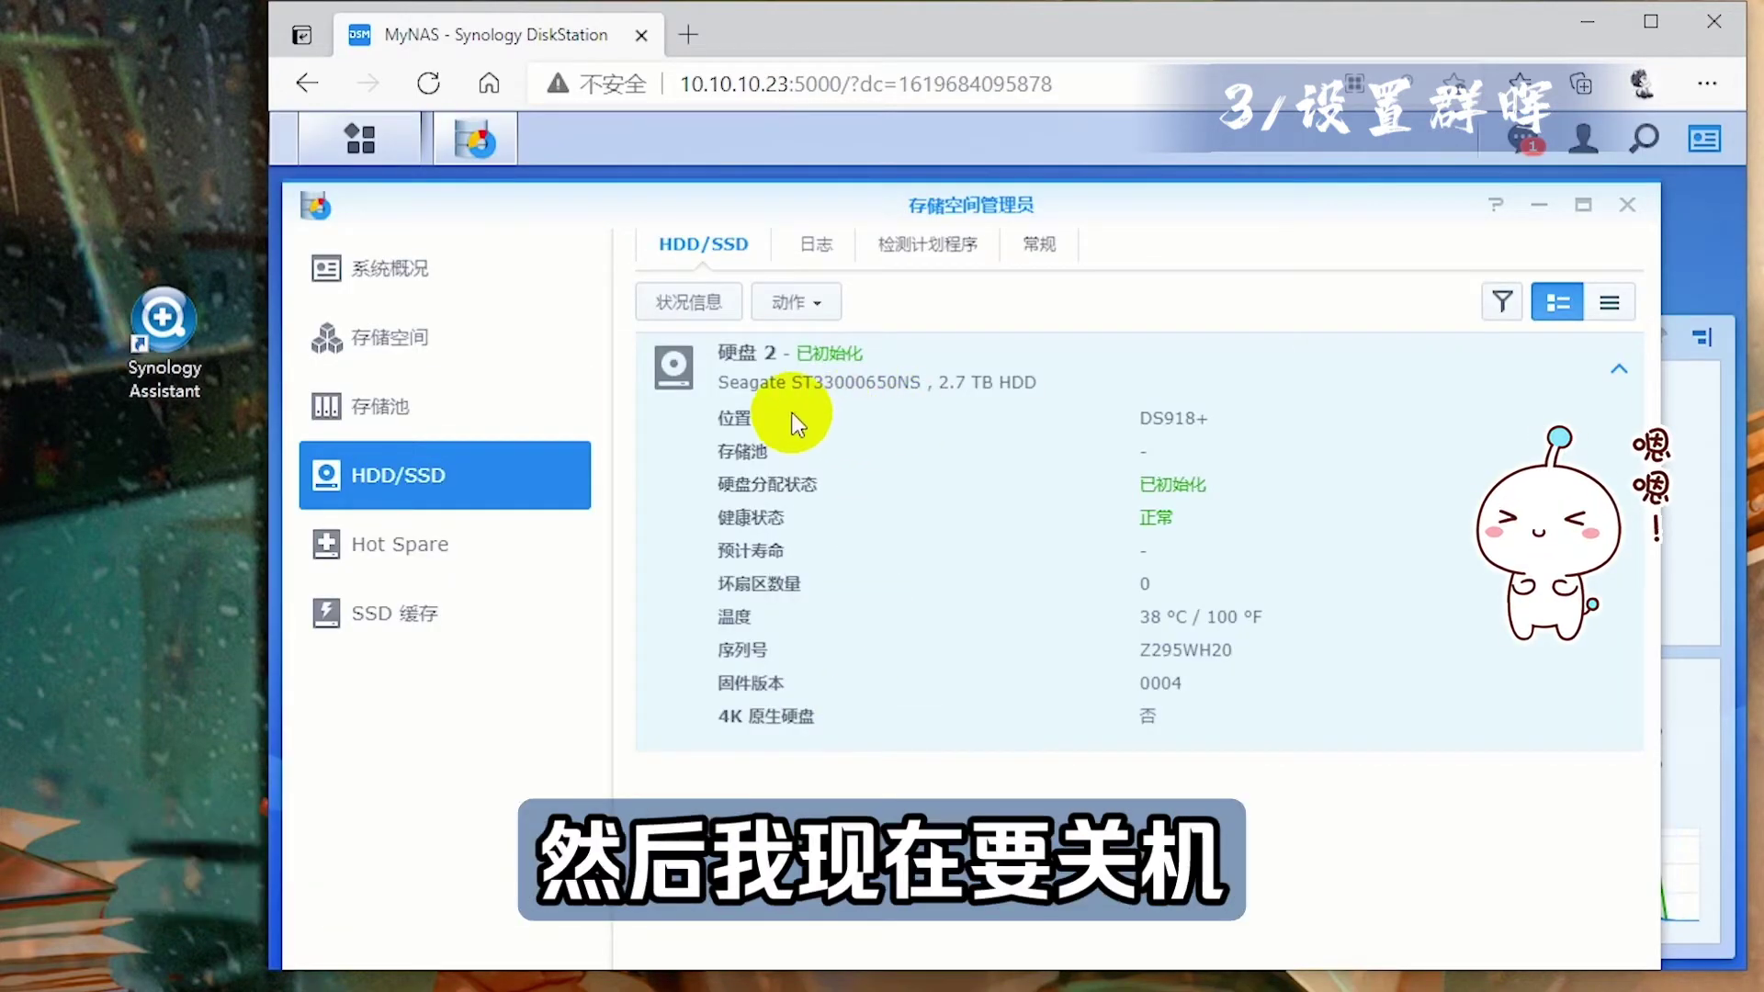
- Shut down the NAS
left_click(1580, 140)
left_click(1614, 351)
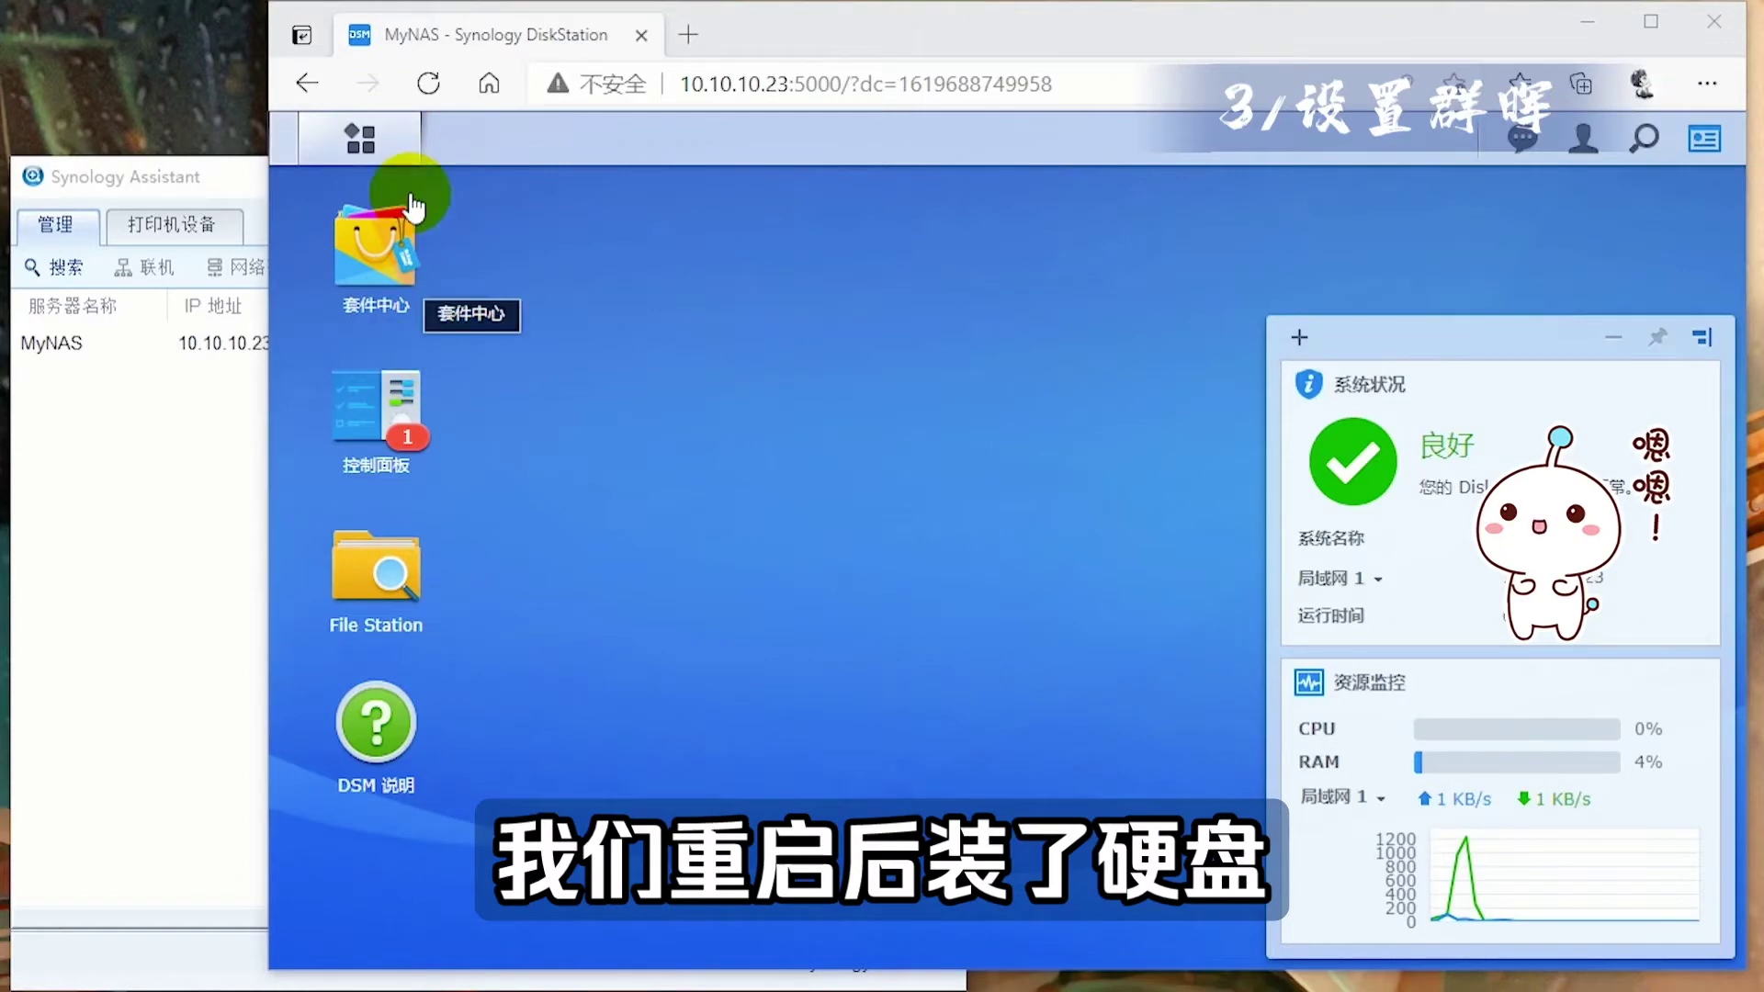
- Open Storage Manager again and review the system overview, volume and storage pool pages
left_click(392, 138)
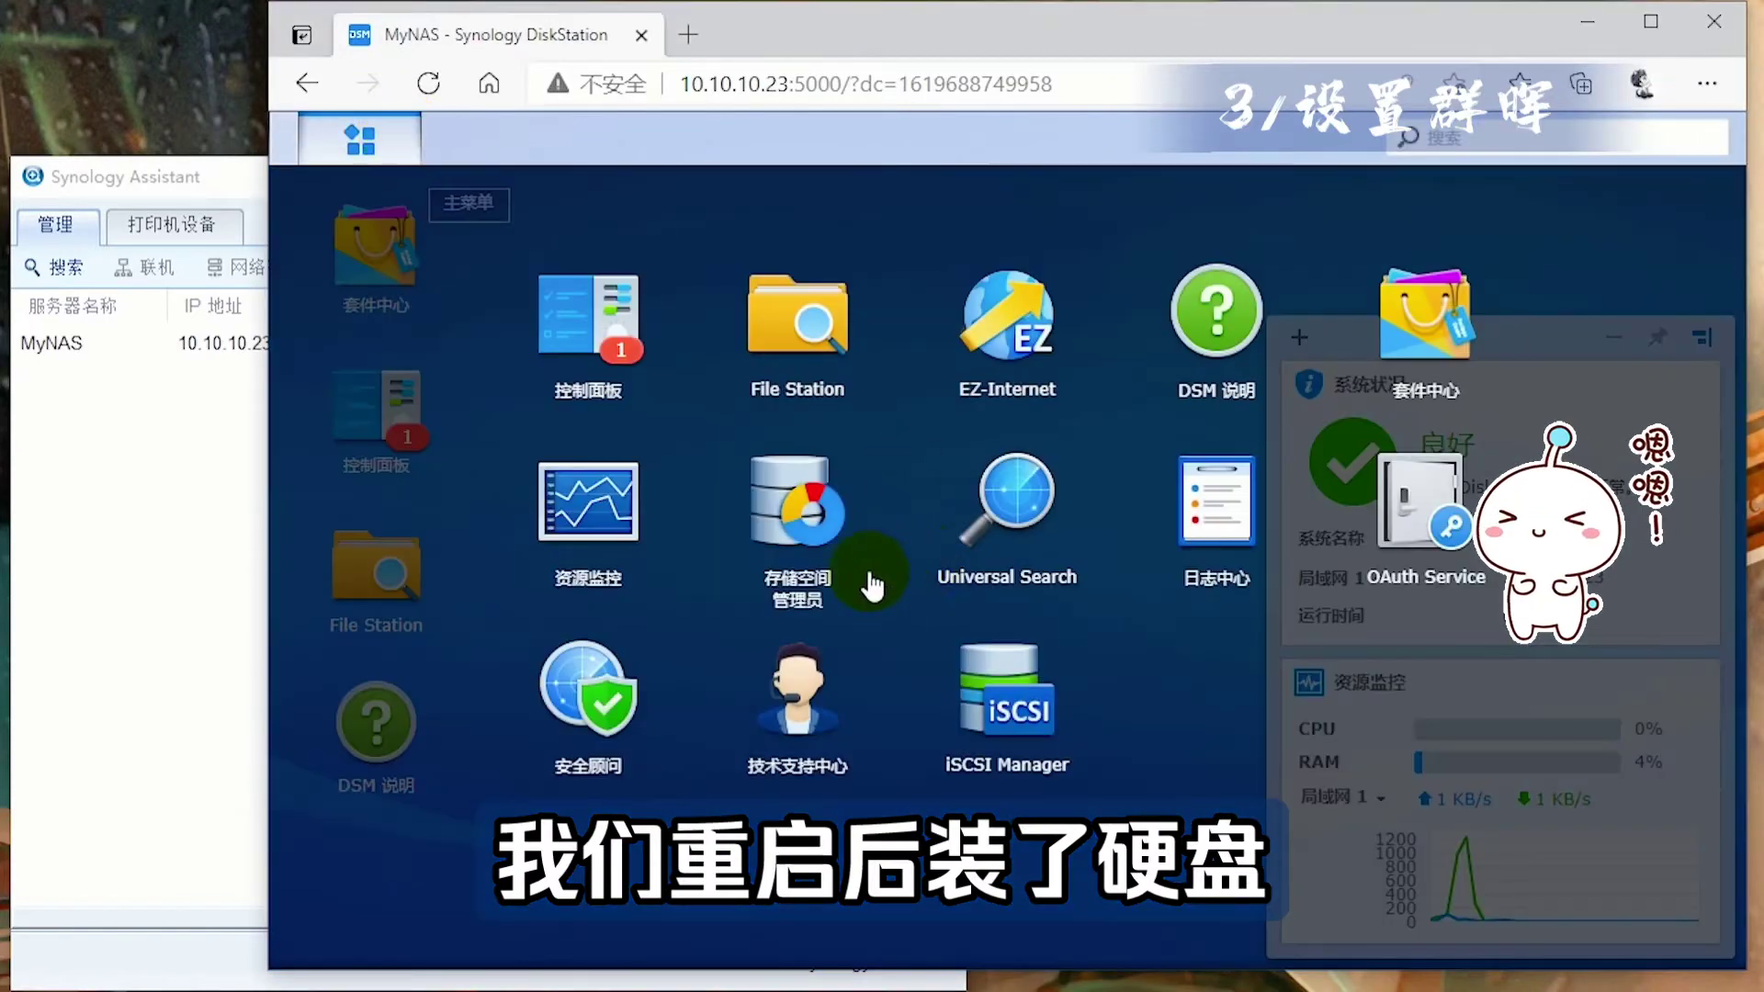
left_click(809, 500)
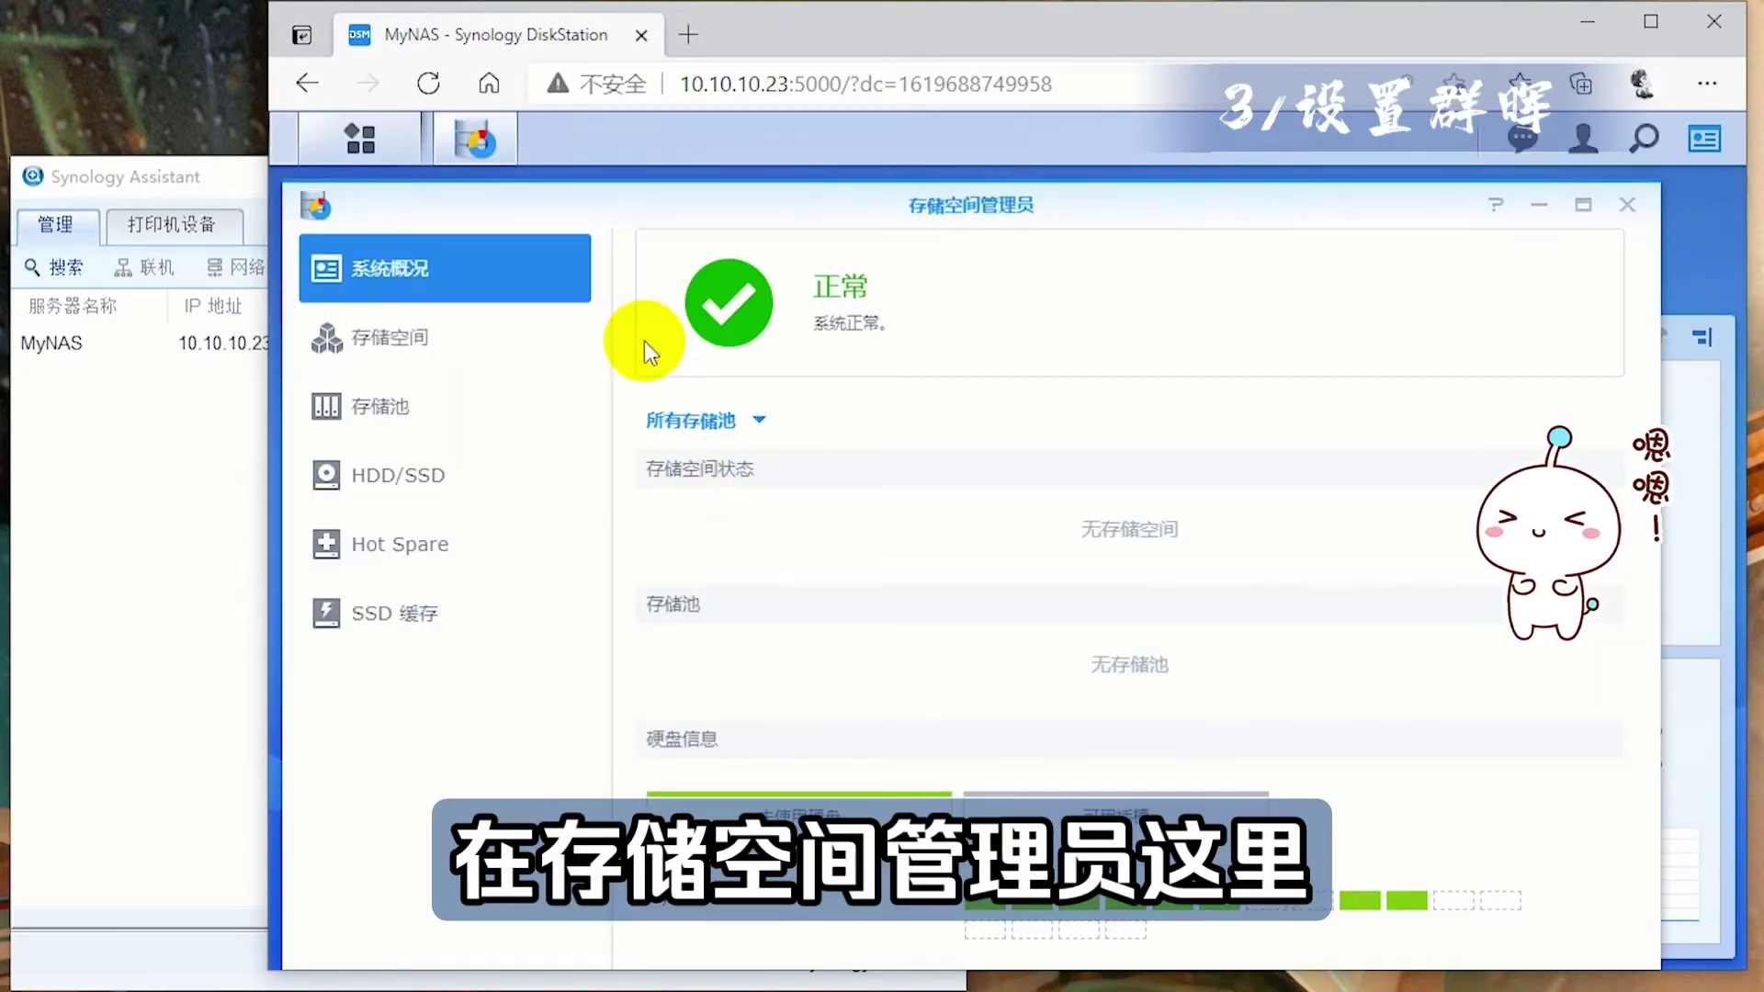
left_click(390, 472)
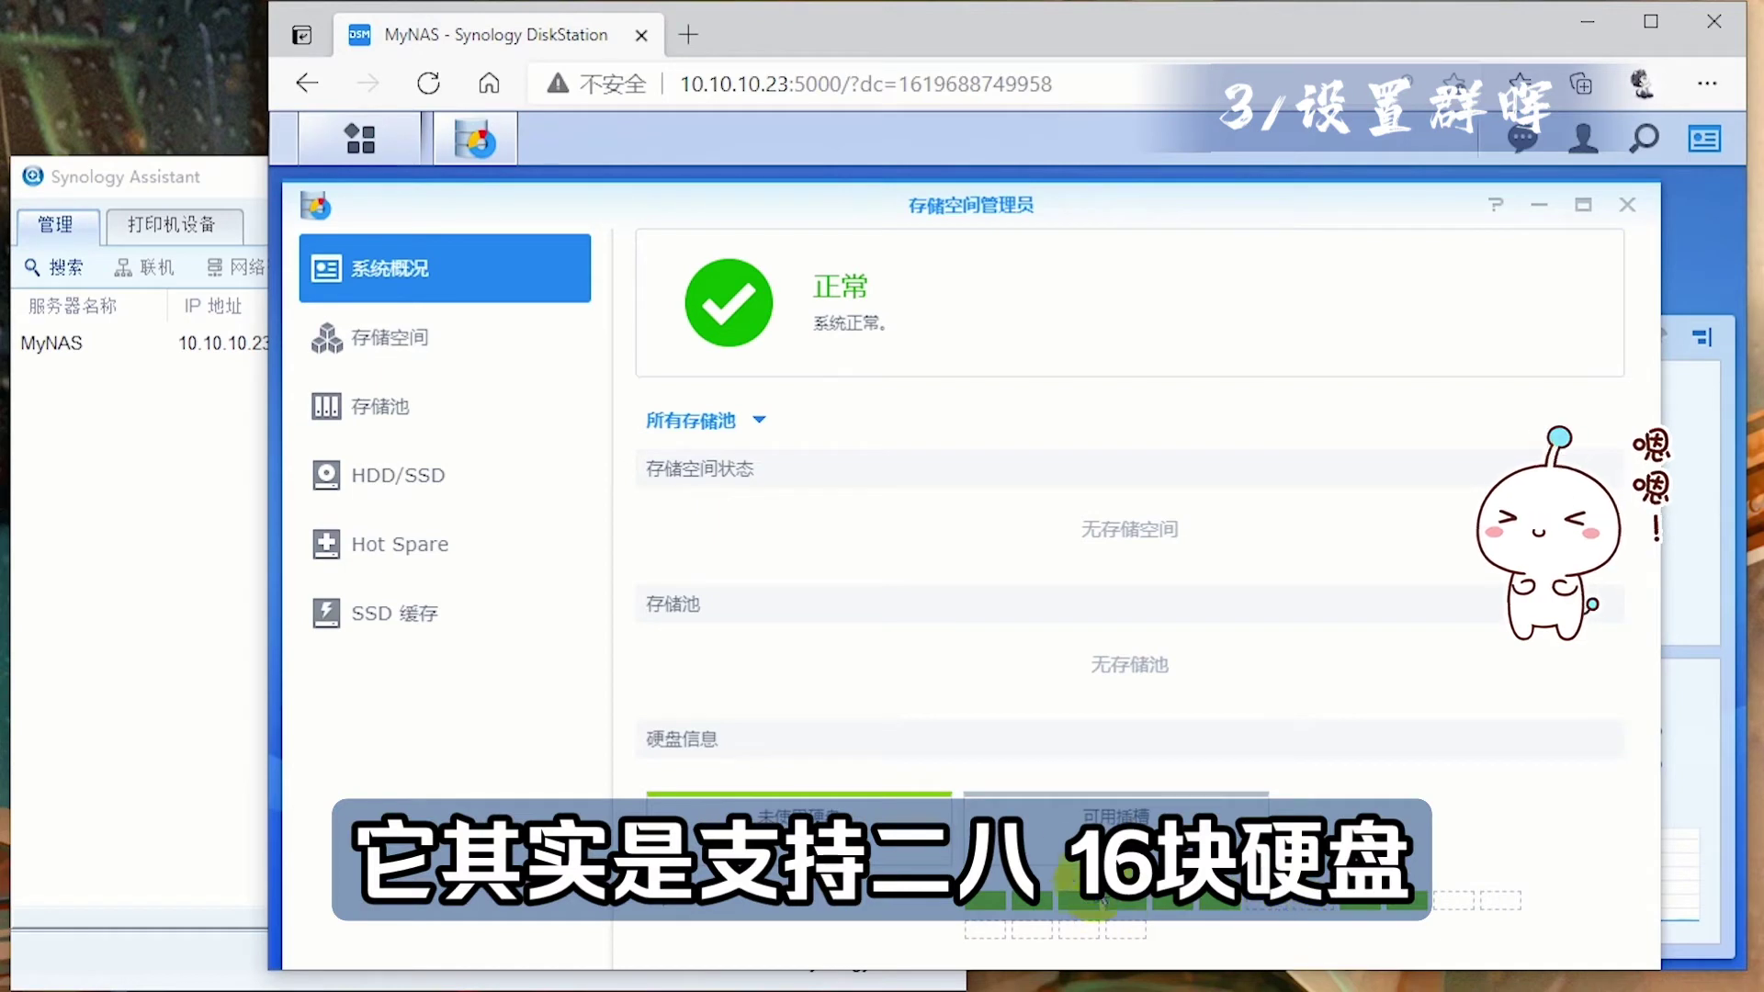
left_click(473, 346)
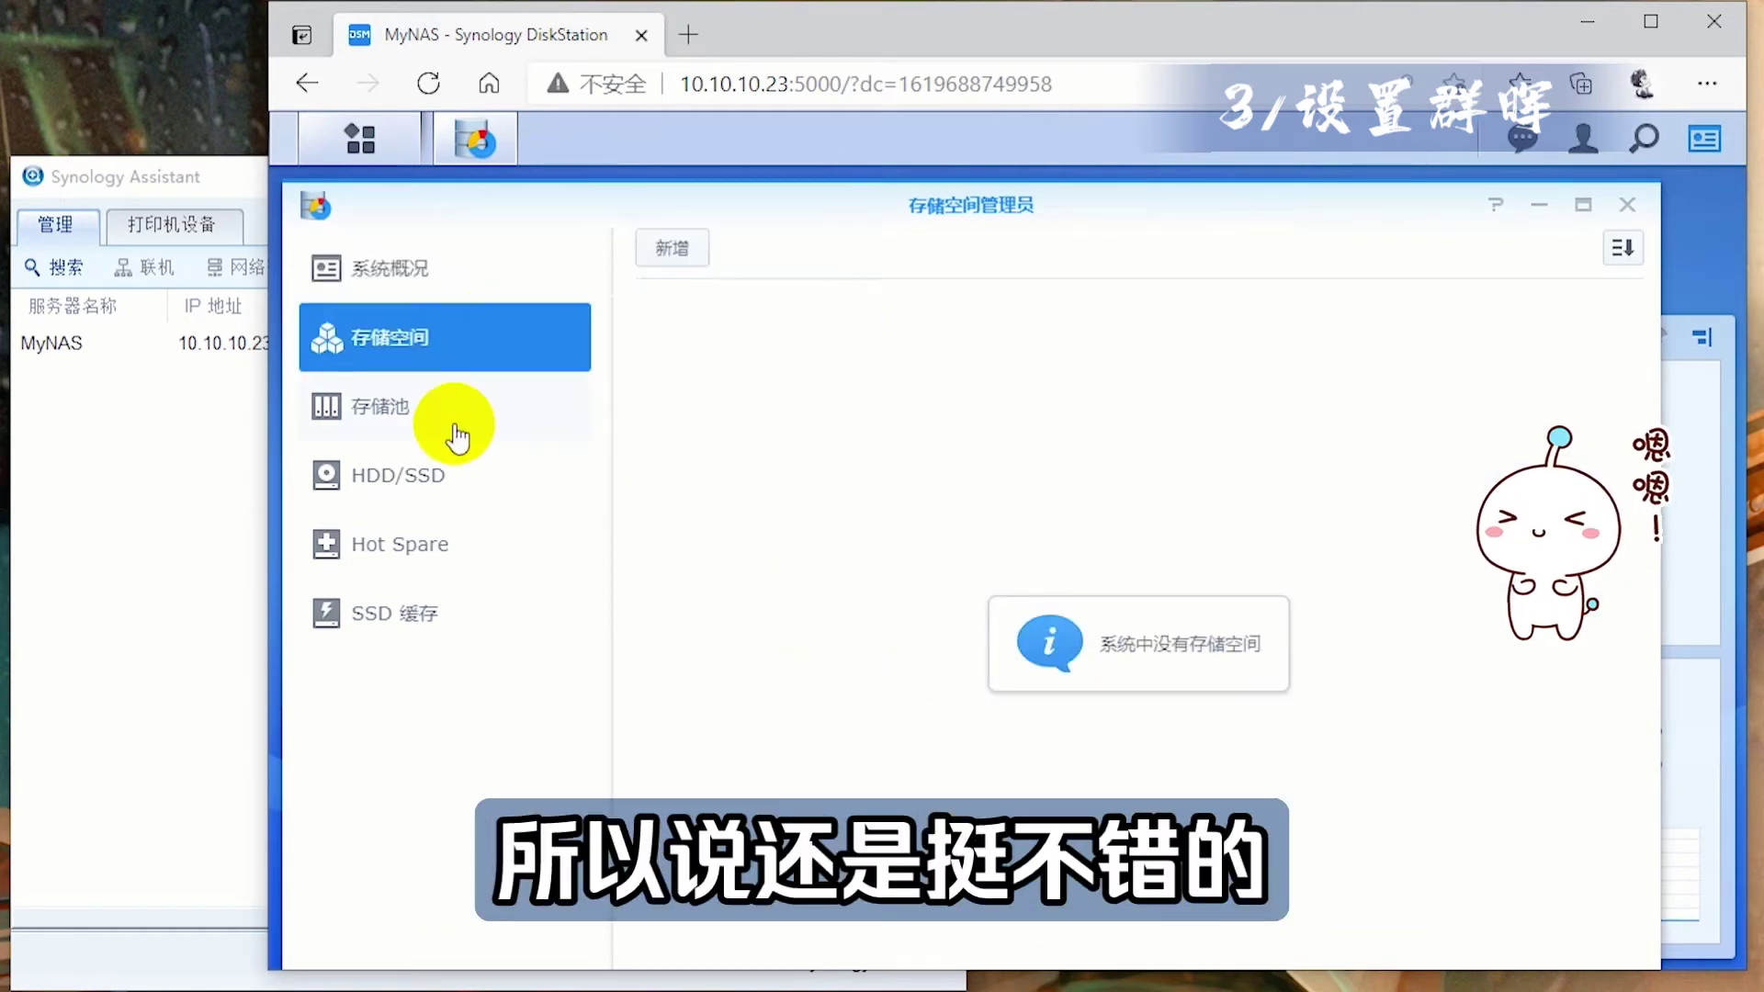
left_click(453, 405)
left_click(465, 336)
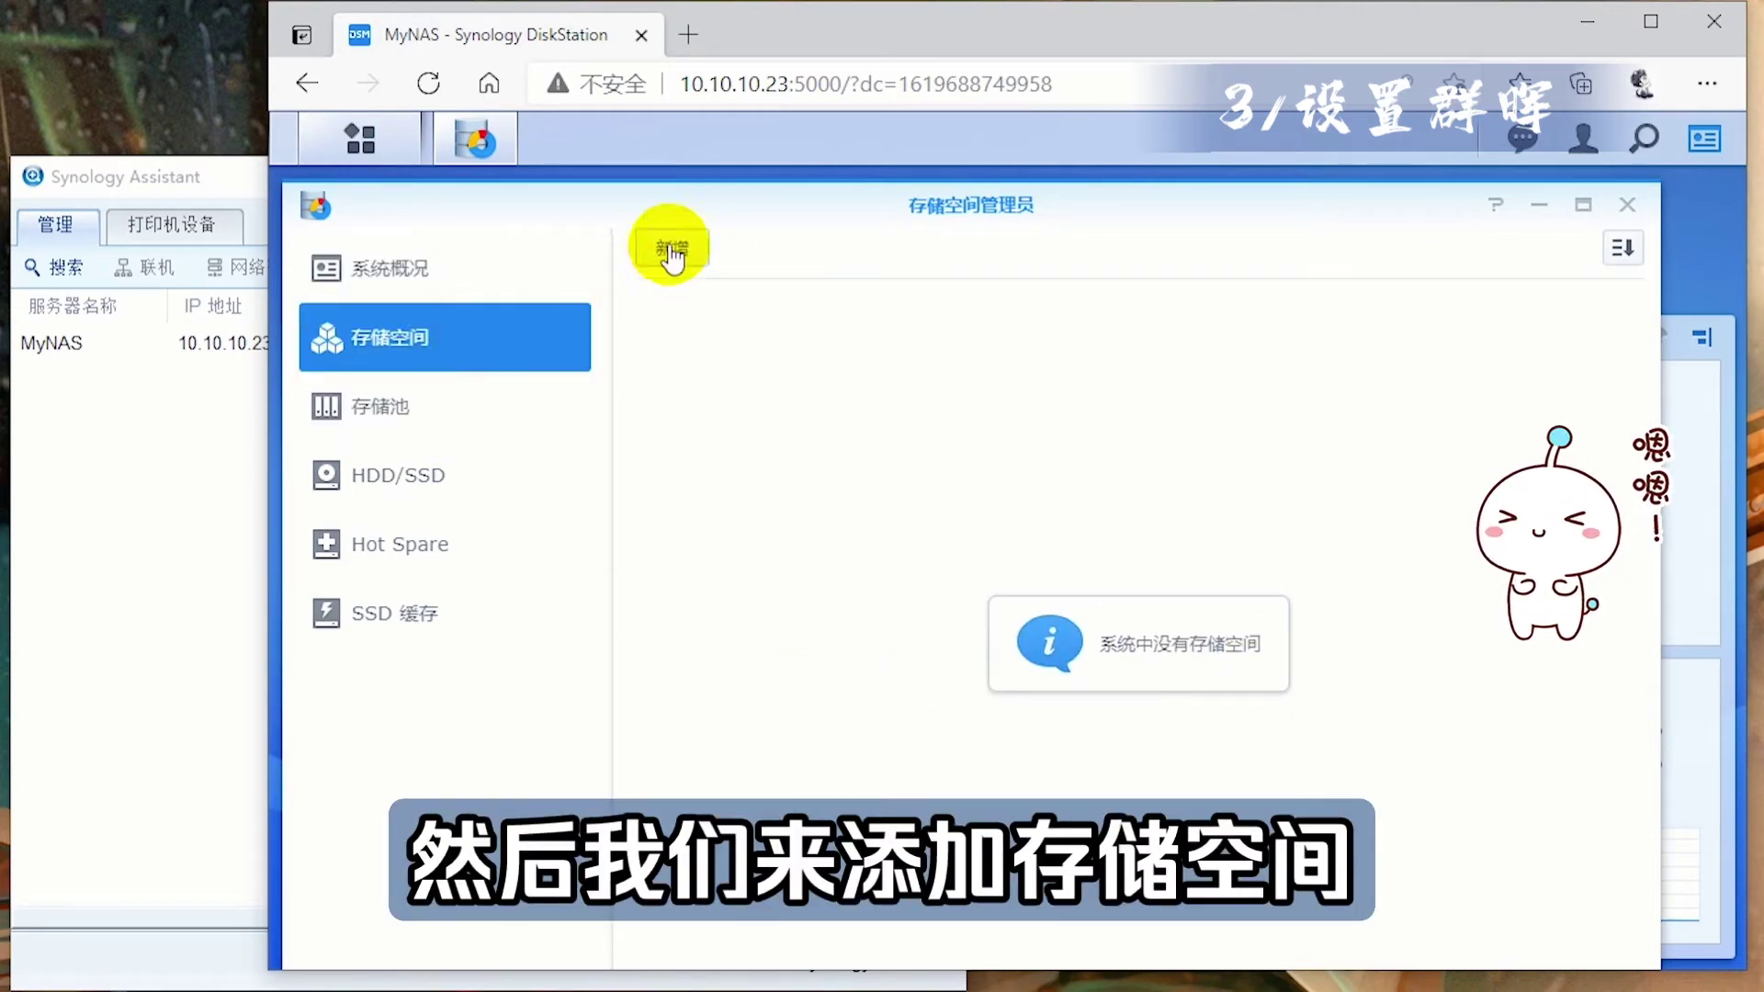
- Create a volume in quick mode with RAID type SHR, all eight disks selected and the Btrfs file system
left_click(709, 267)
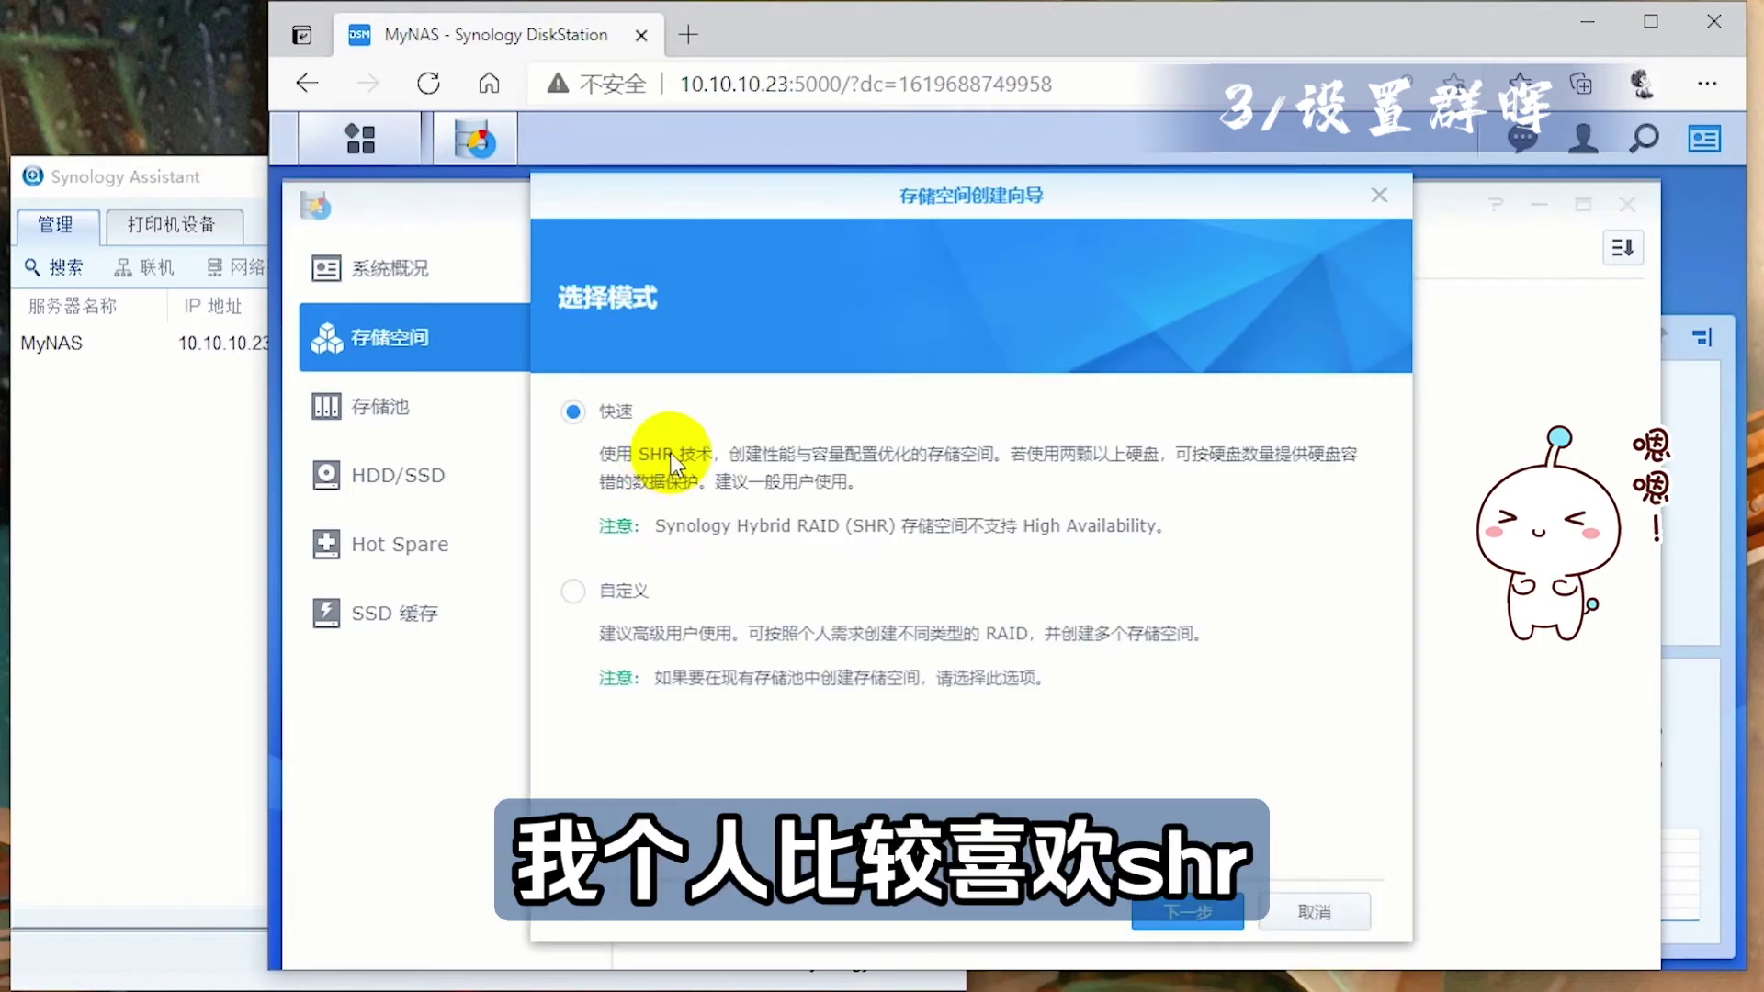
left_click(1189, 909)
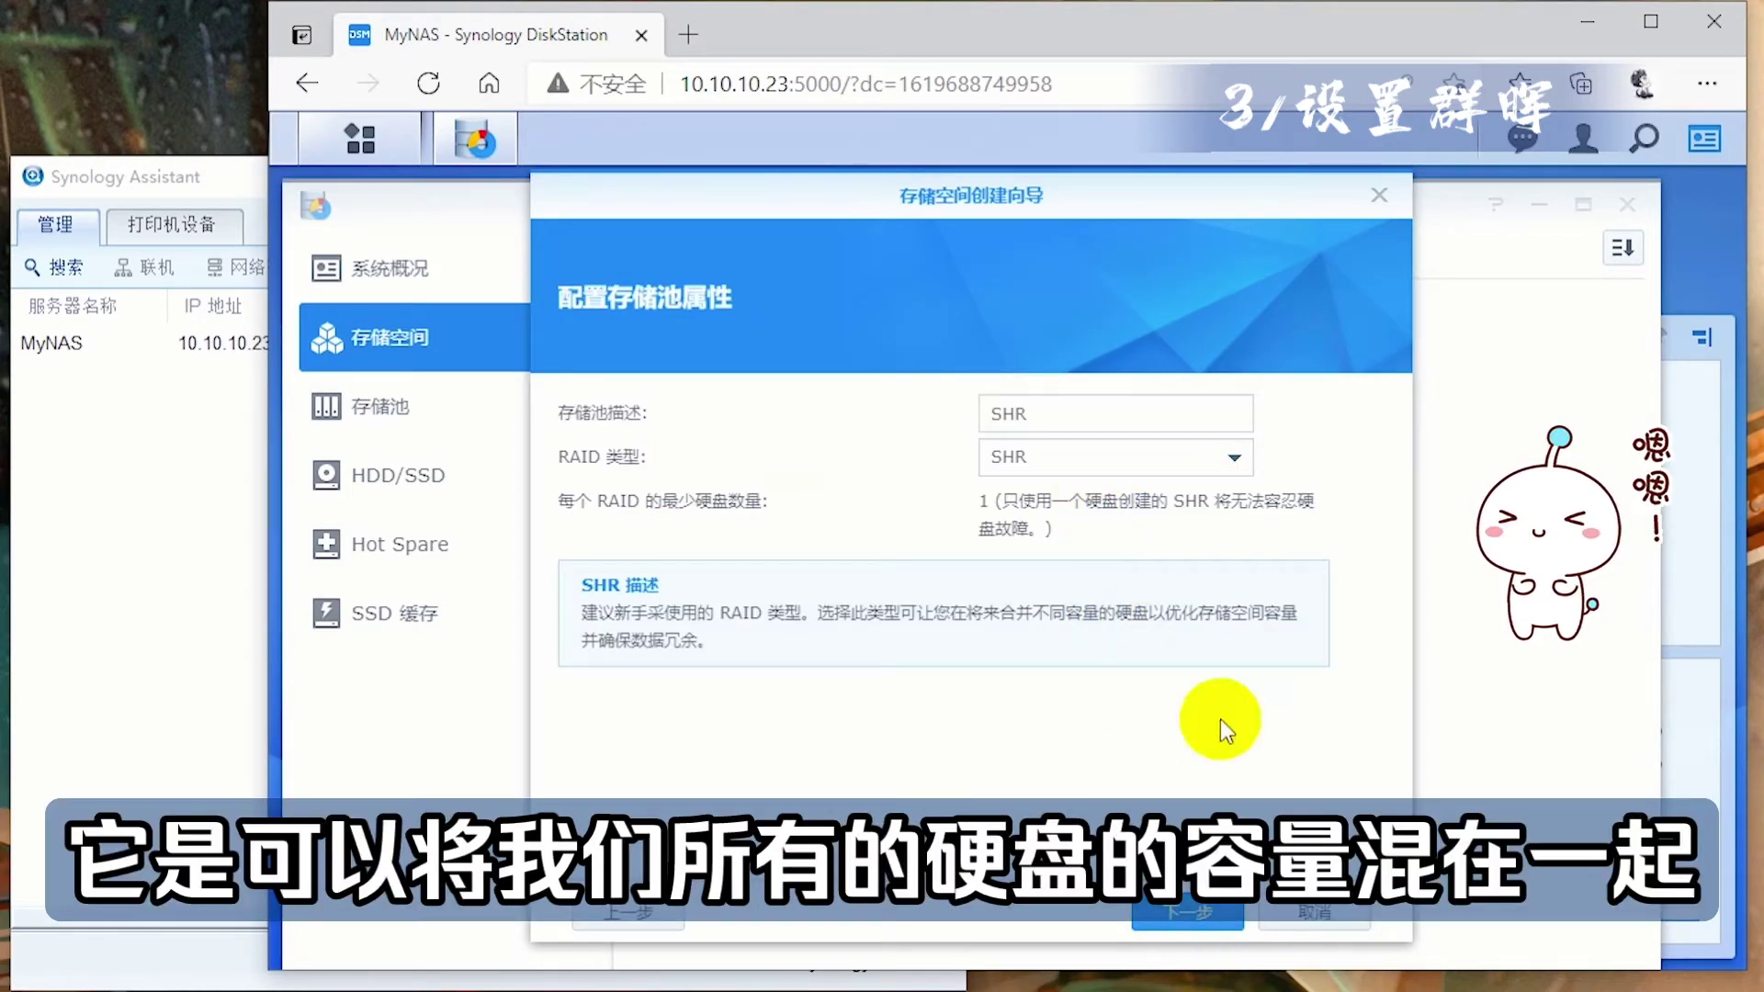
left_click(1194, 914)
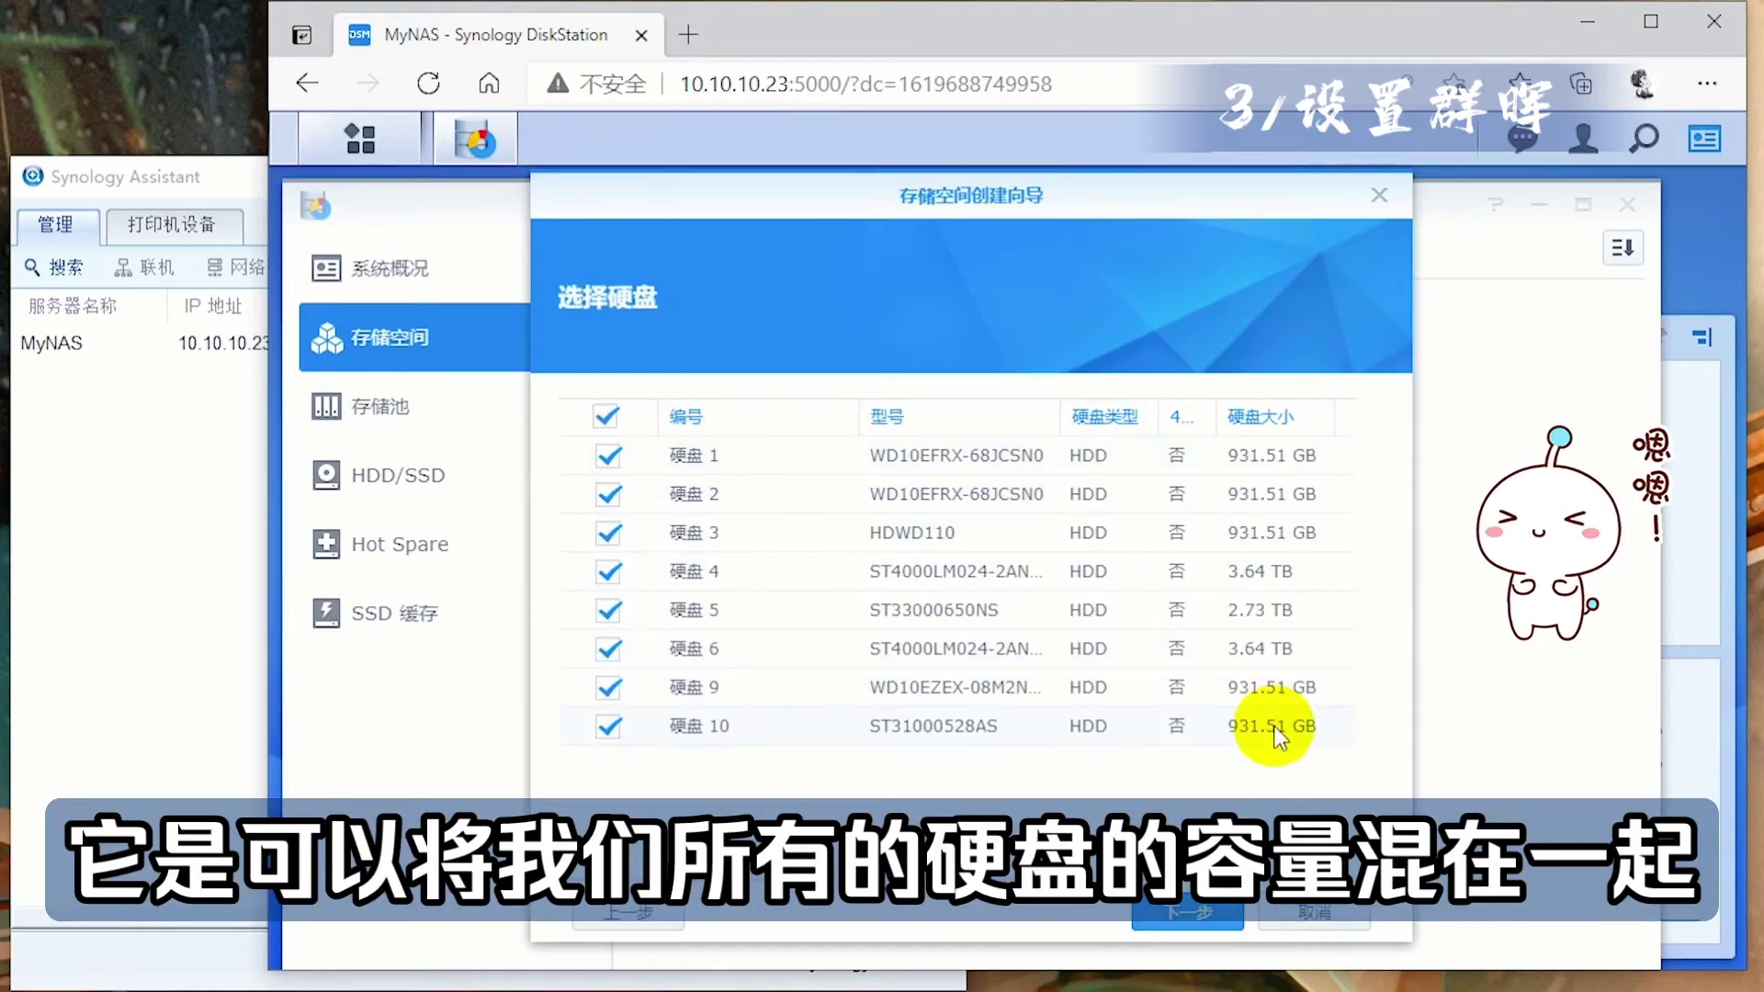
left_click(1188, 913)
left_click(1148, 595)
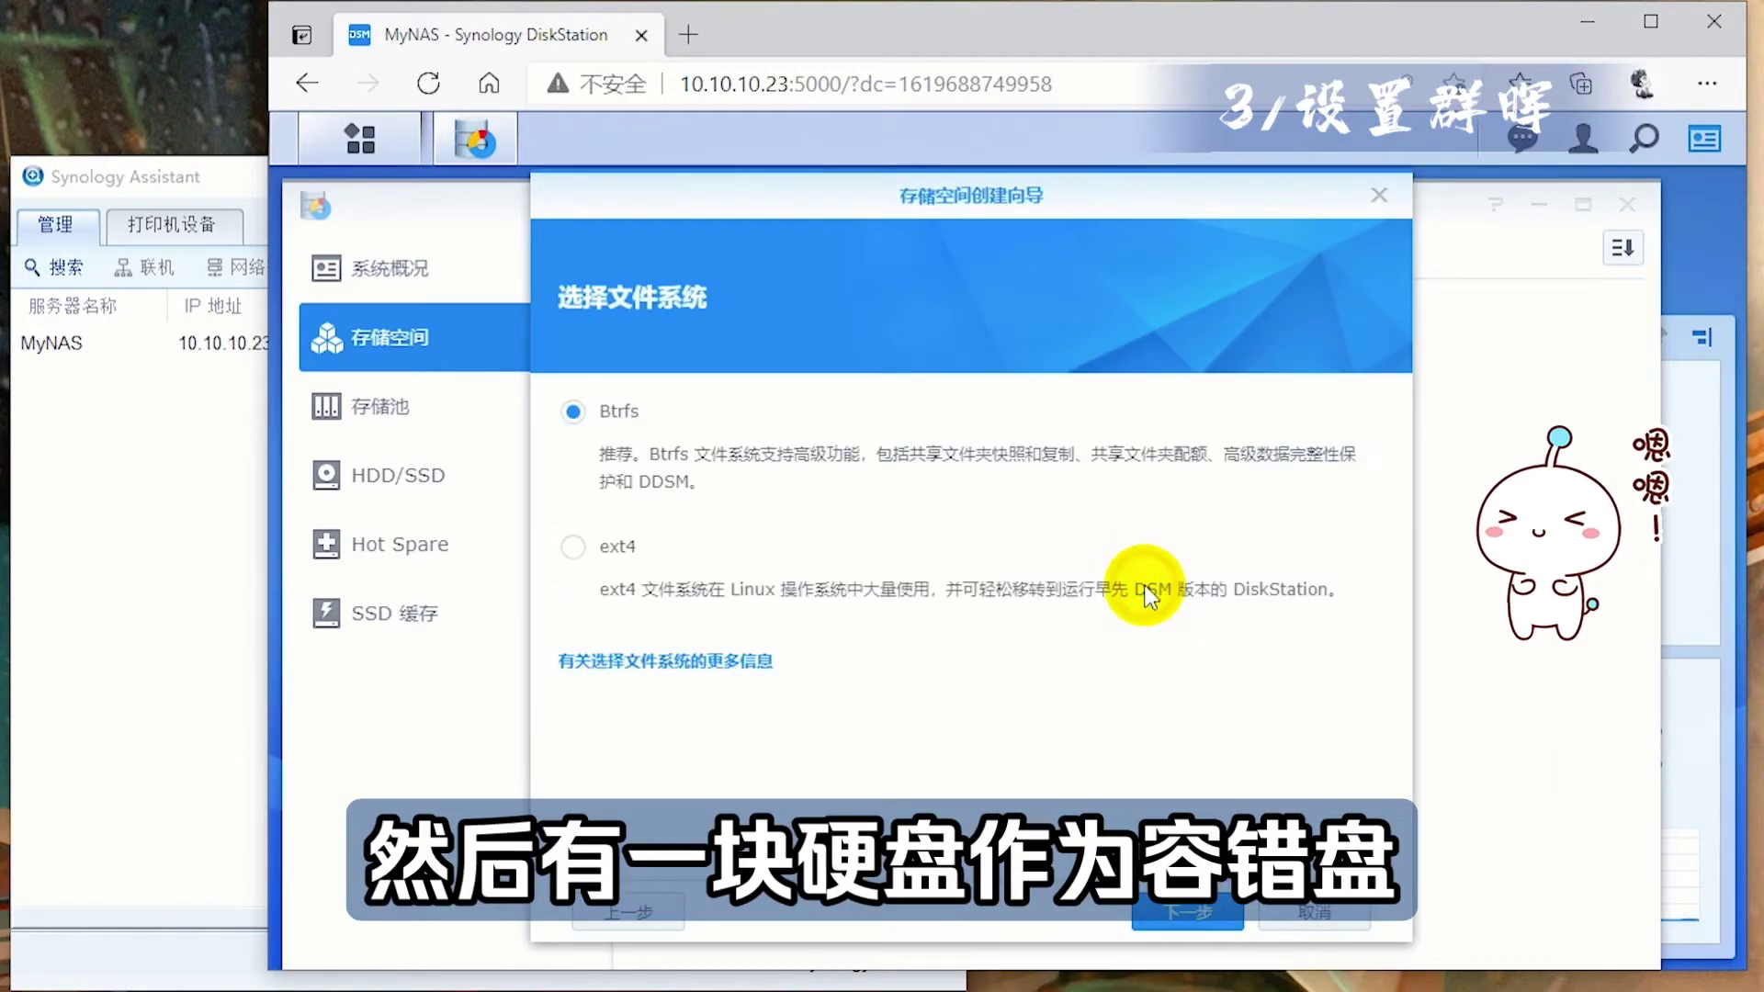
left_click(1188, 913)
left_click(1190, 914)
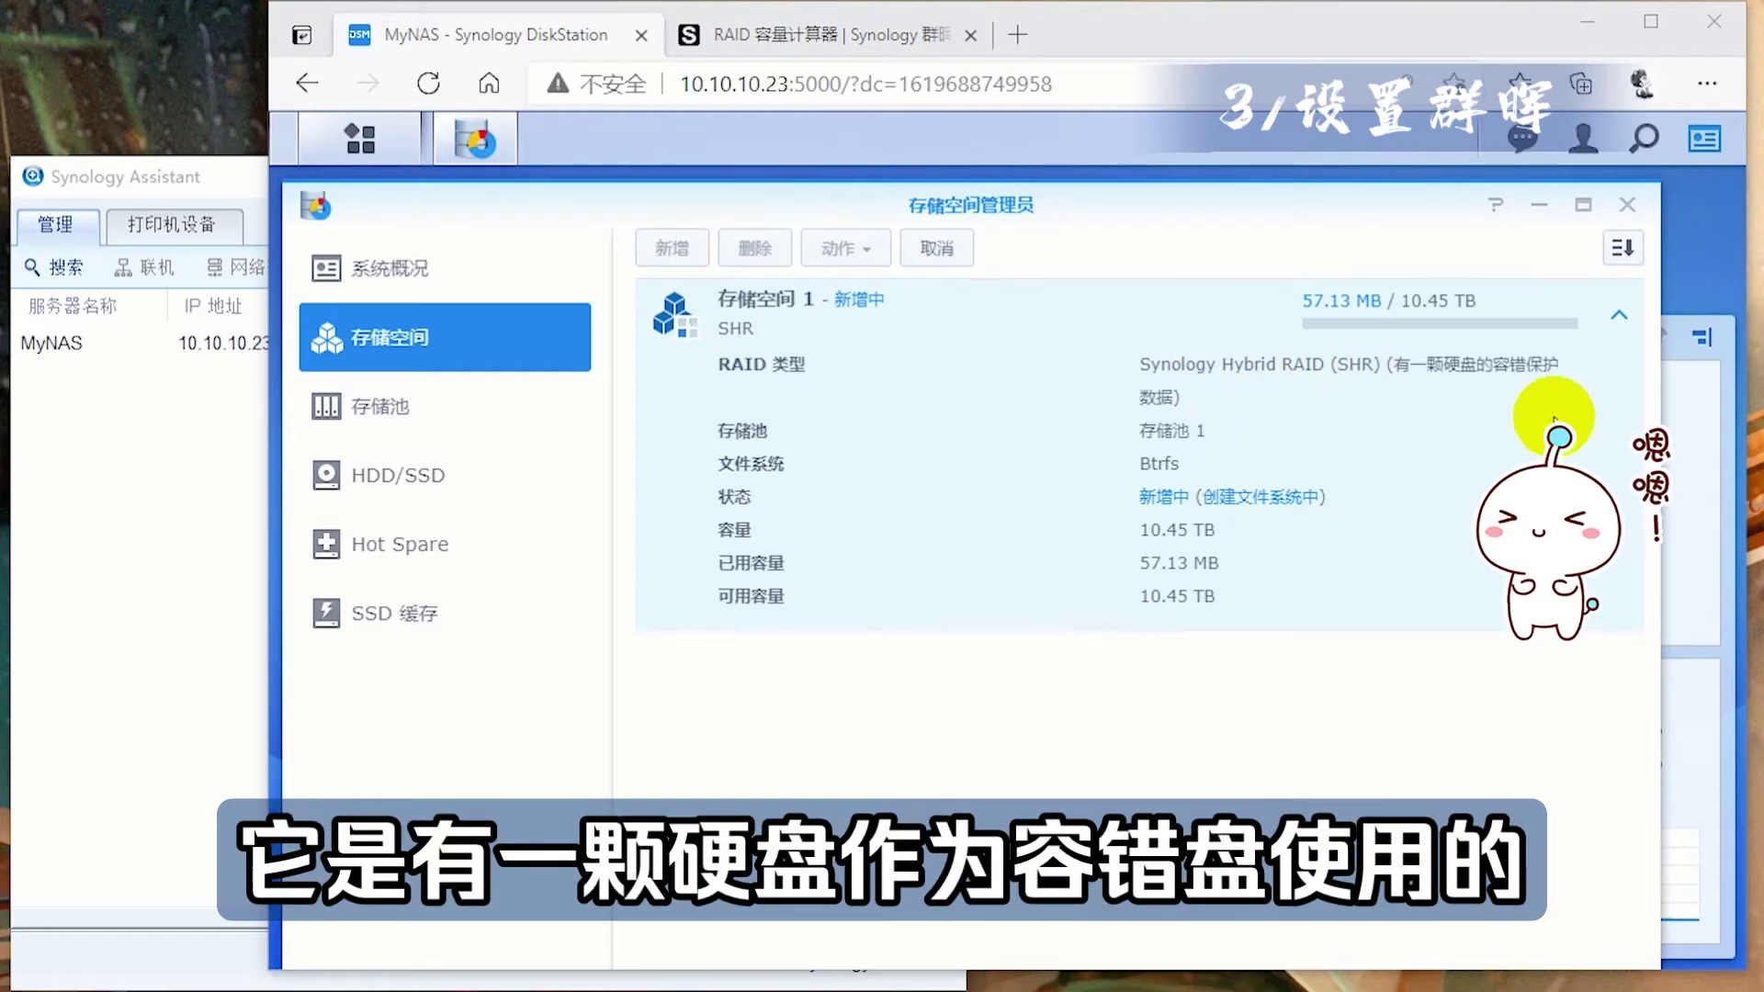
- Check the RAID type of the new volume and the list of installed disks under HDD/SSD
left_click(1499, 375)
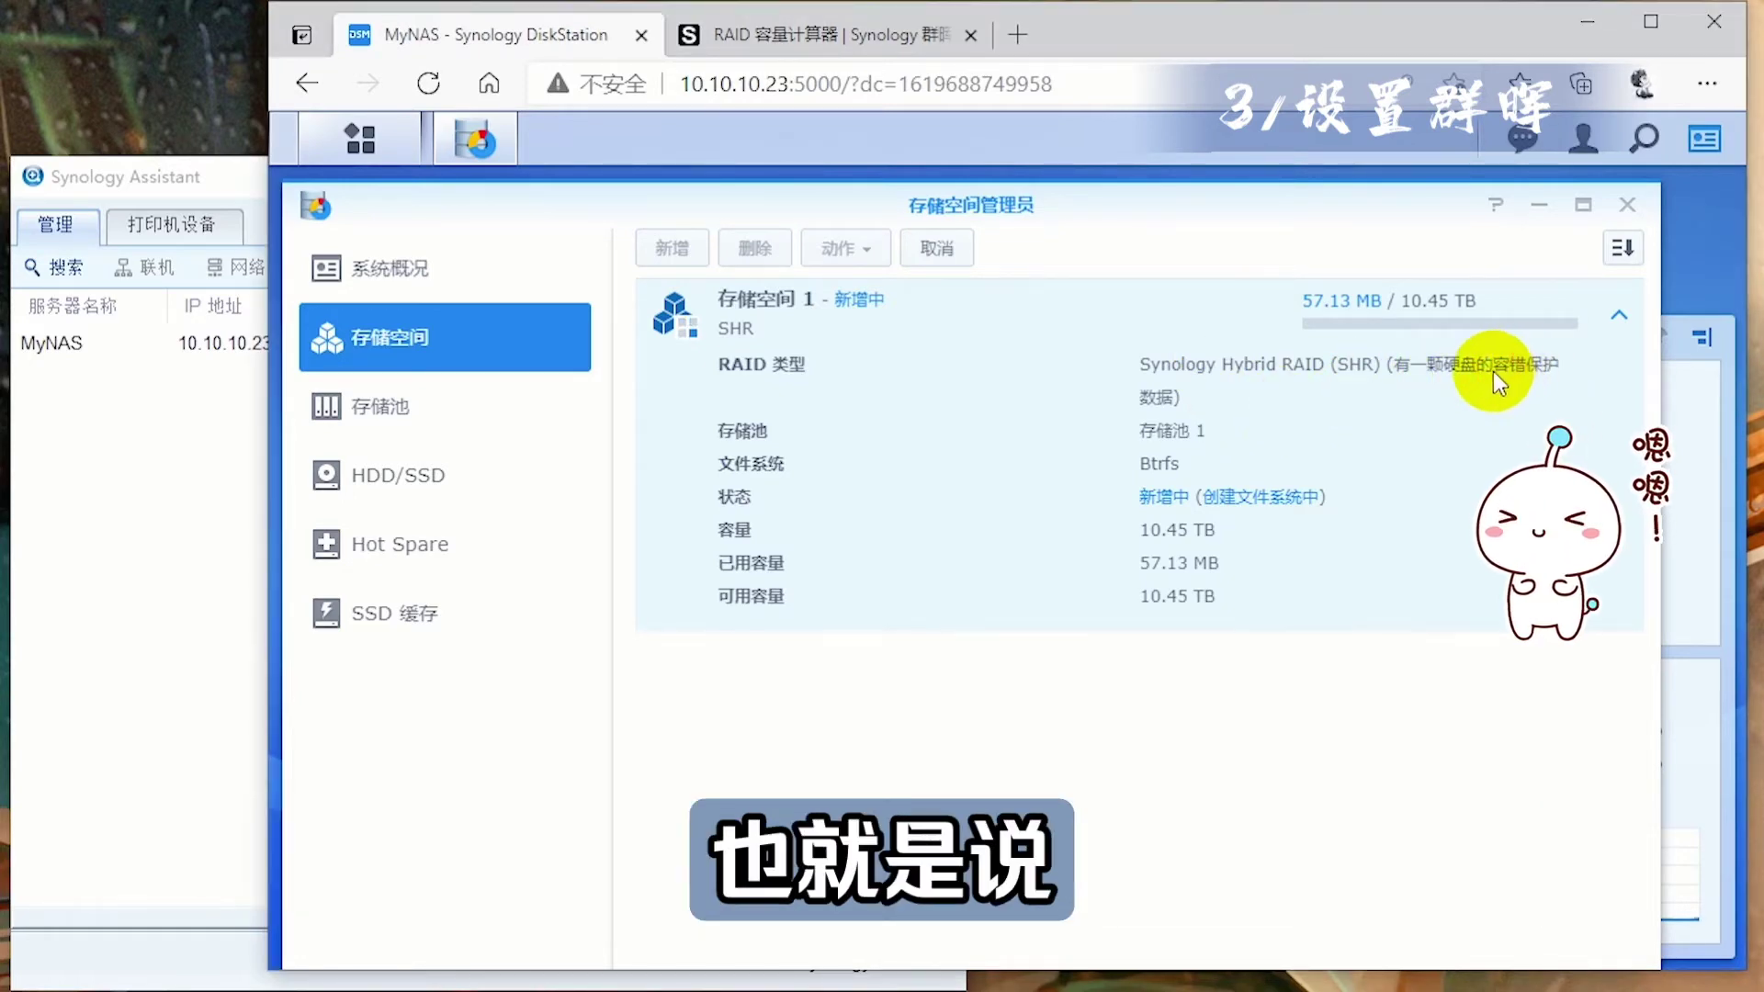
left_click(511, 450)
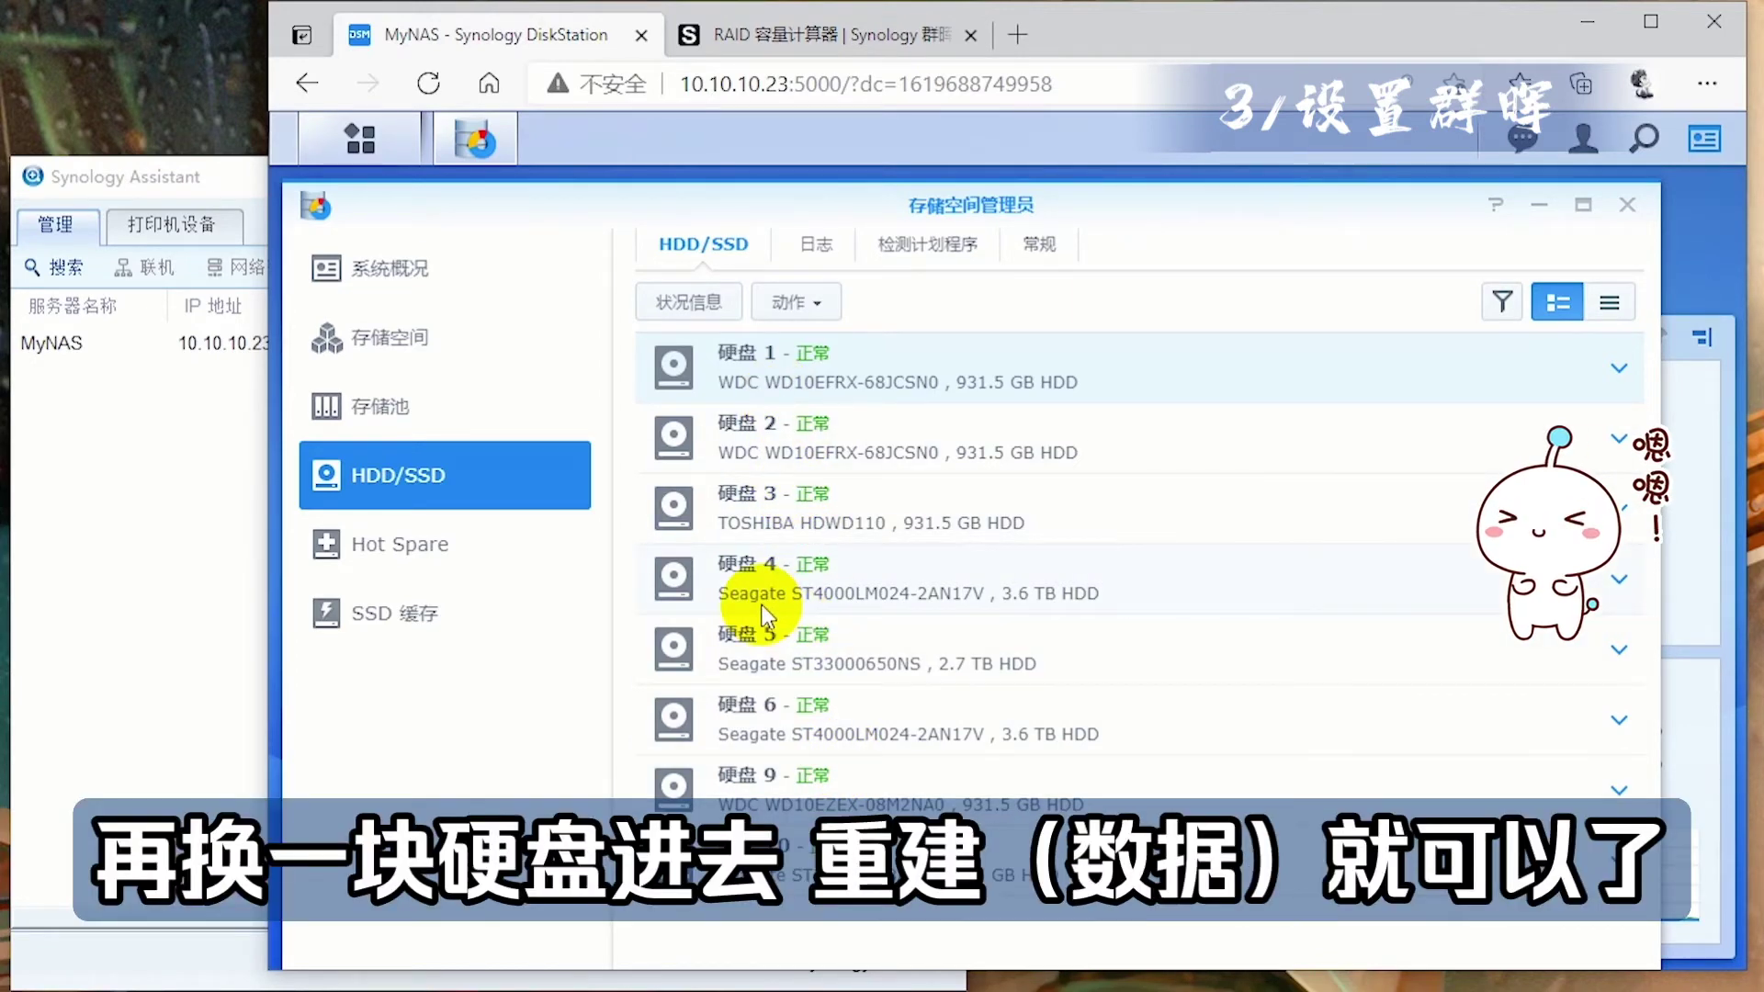
- Fill the Synology RAID calculator with one 1 TB, one 3 TB, one 4 TB and four more 1 TB drives
left_click(777, 37)
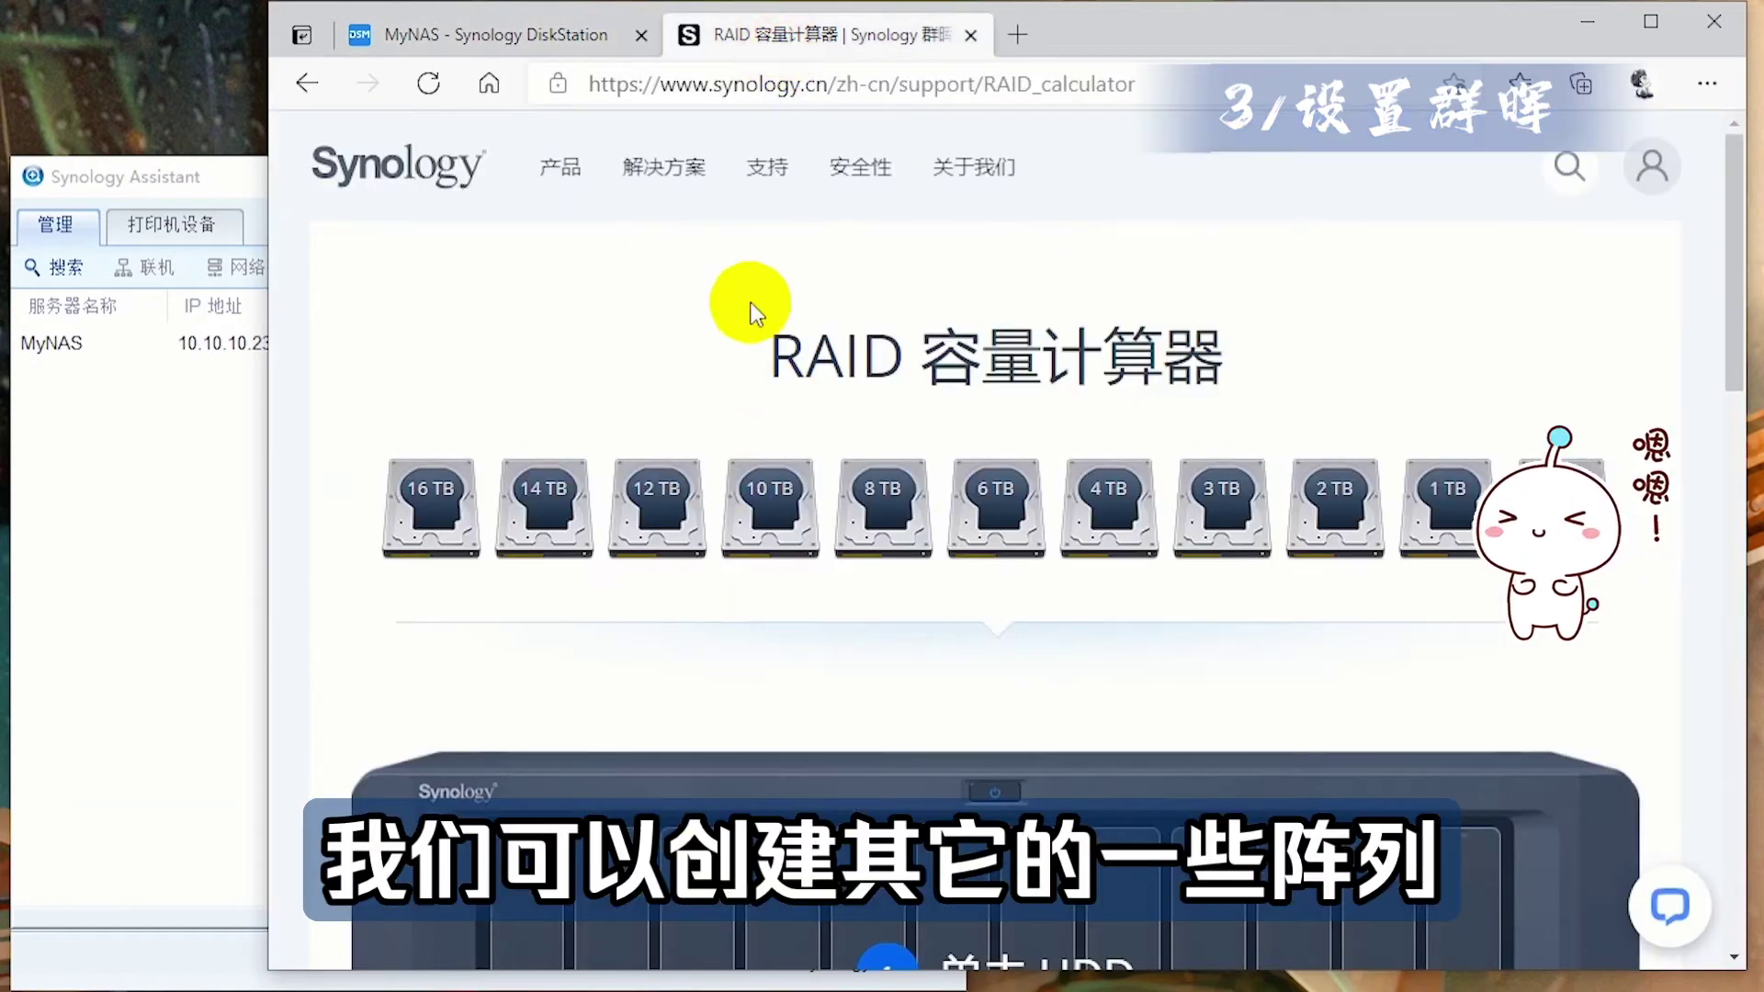
left_click_drag(770, 349, 1165, 363)
scroll(910, 404, "down", 6)
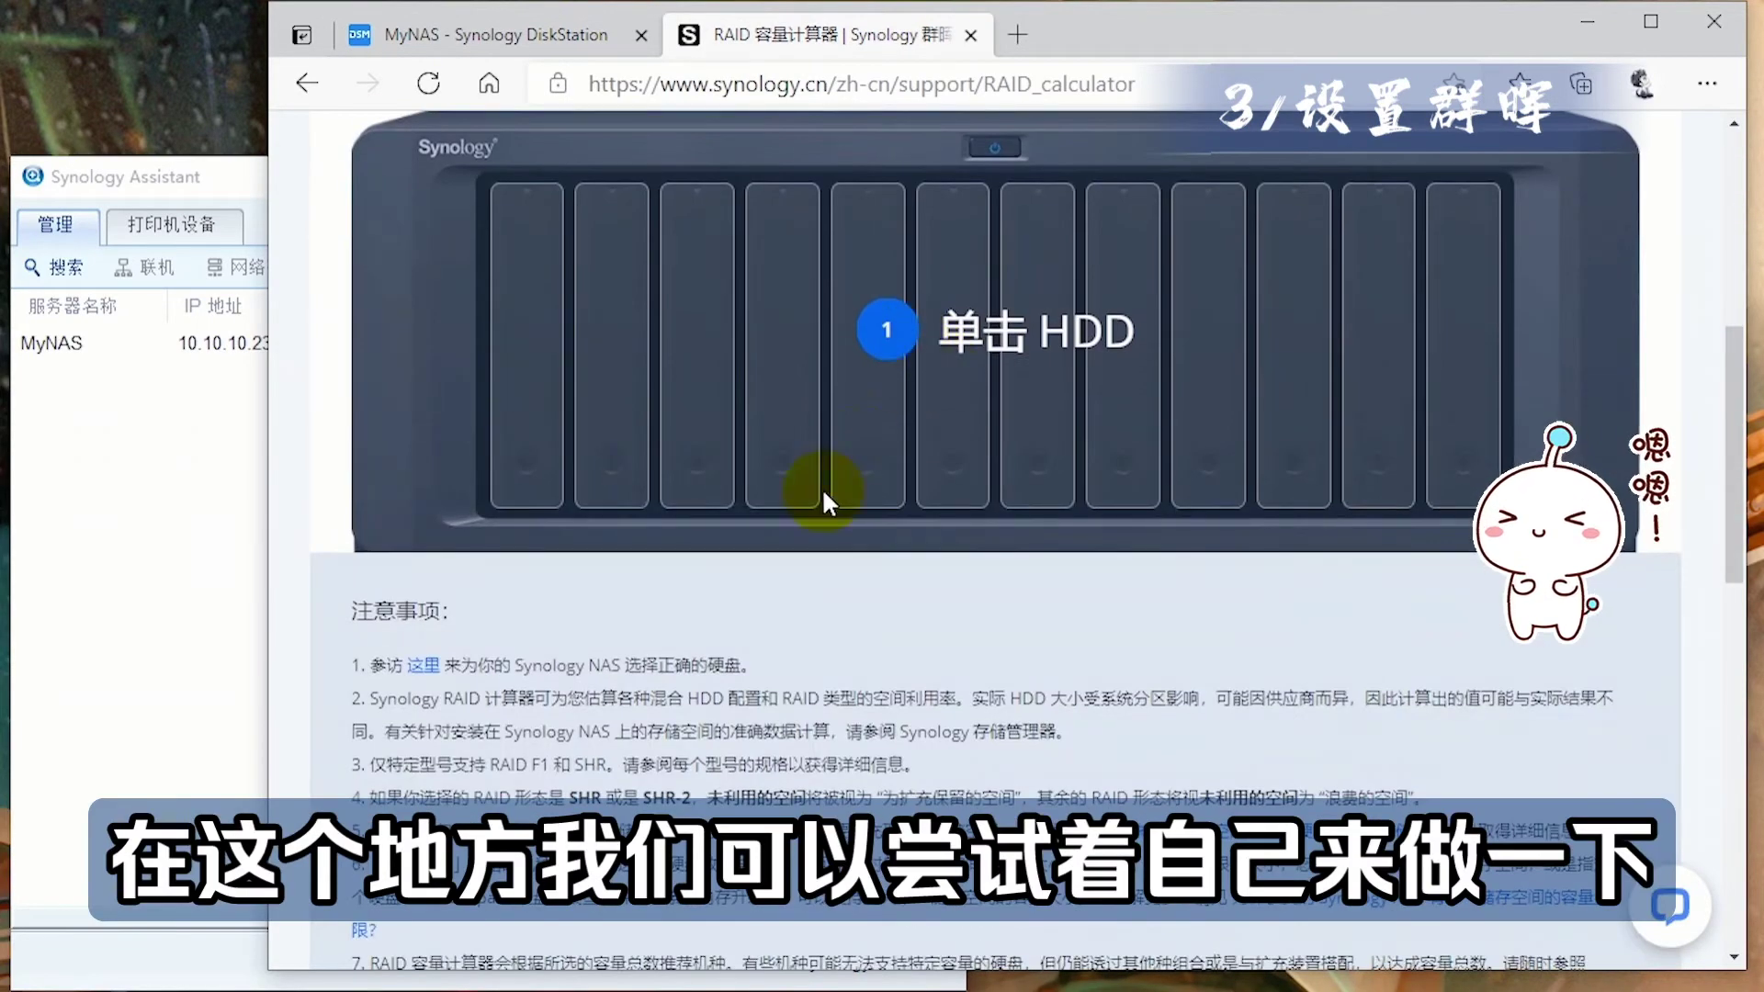
scroll(820, 490, "up", 4)
left_click(1442, 243)
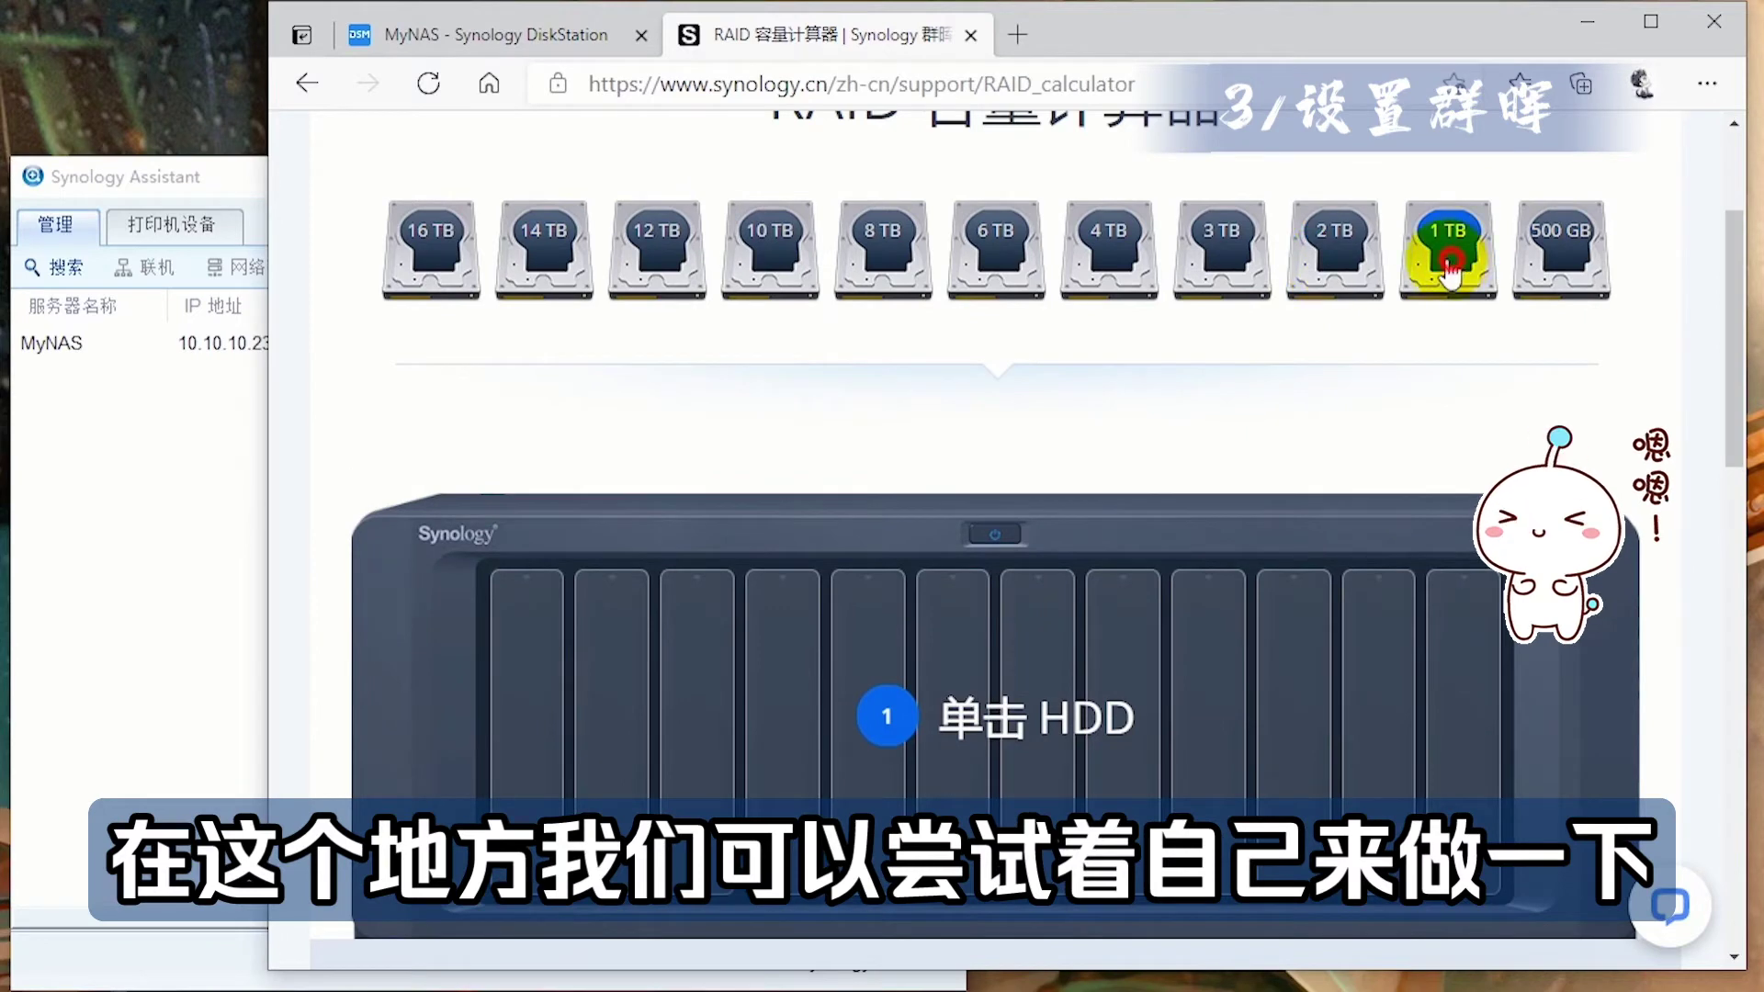
left_click(1237, 227)
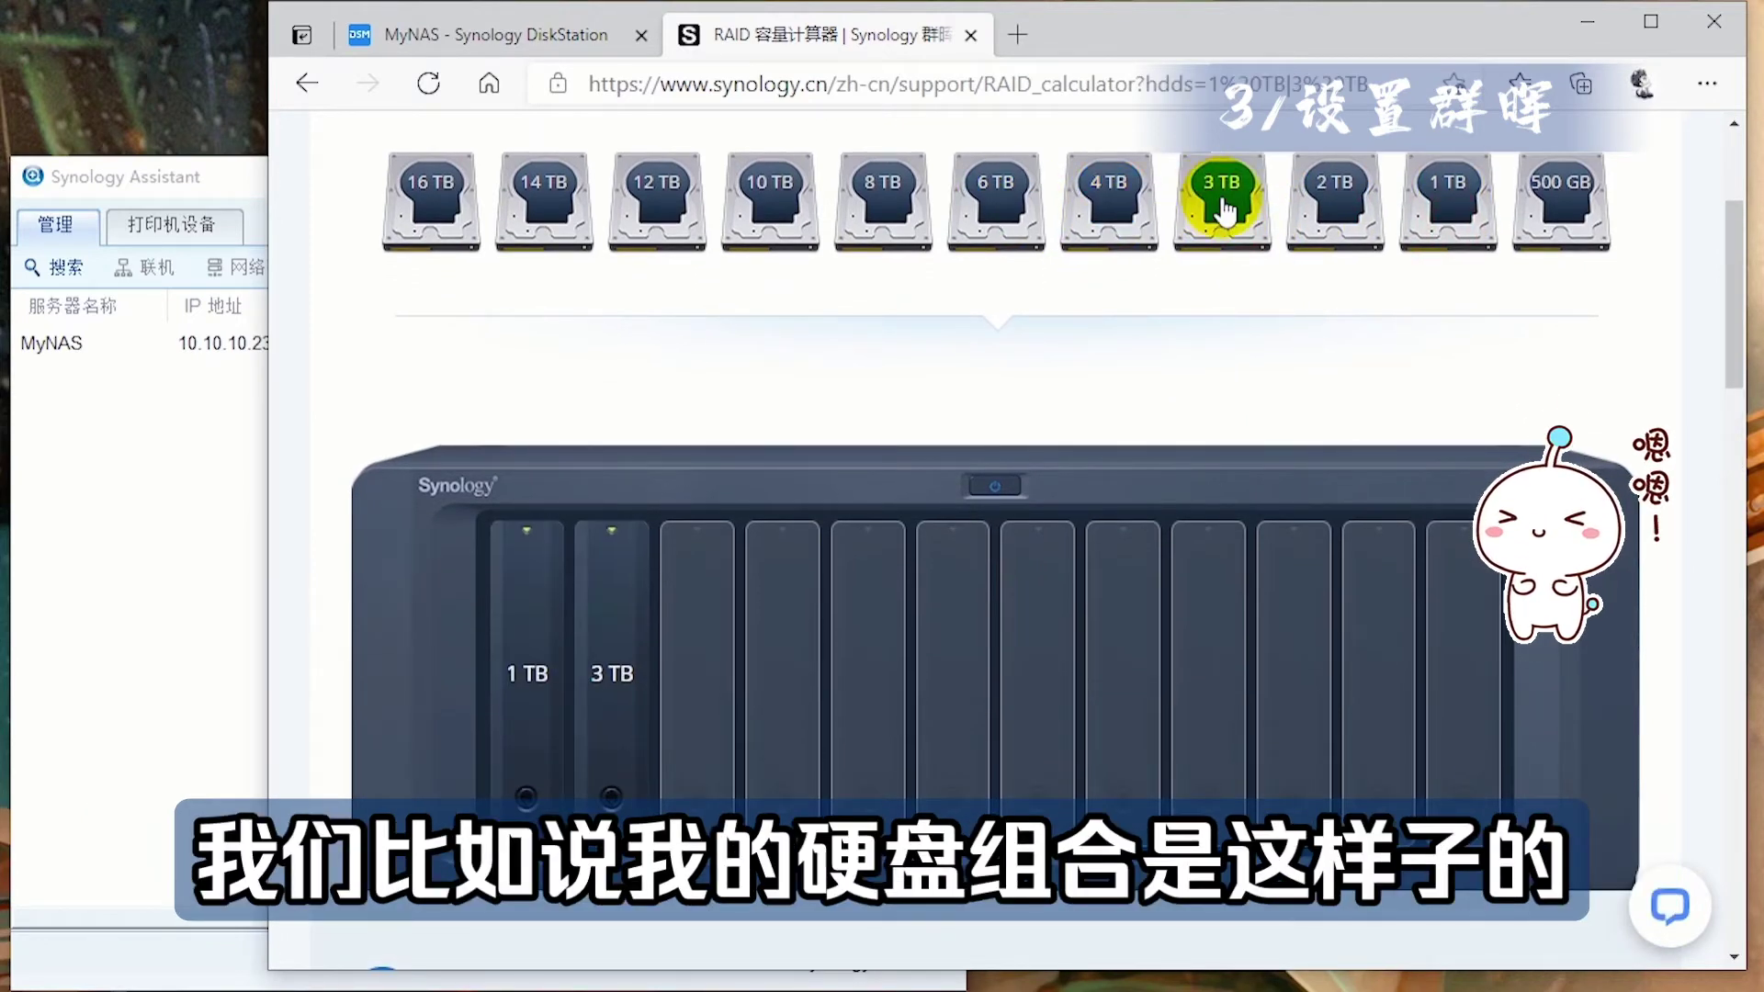
left_click(1121, 221)
left_click(1449, 196)
left_click(1449, 197)
left_click(1449, 197)
left_click(1449, 196)
scroll(683, 648, "down", 5)
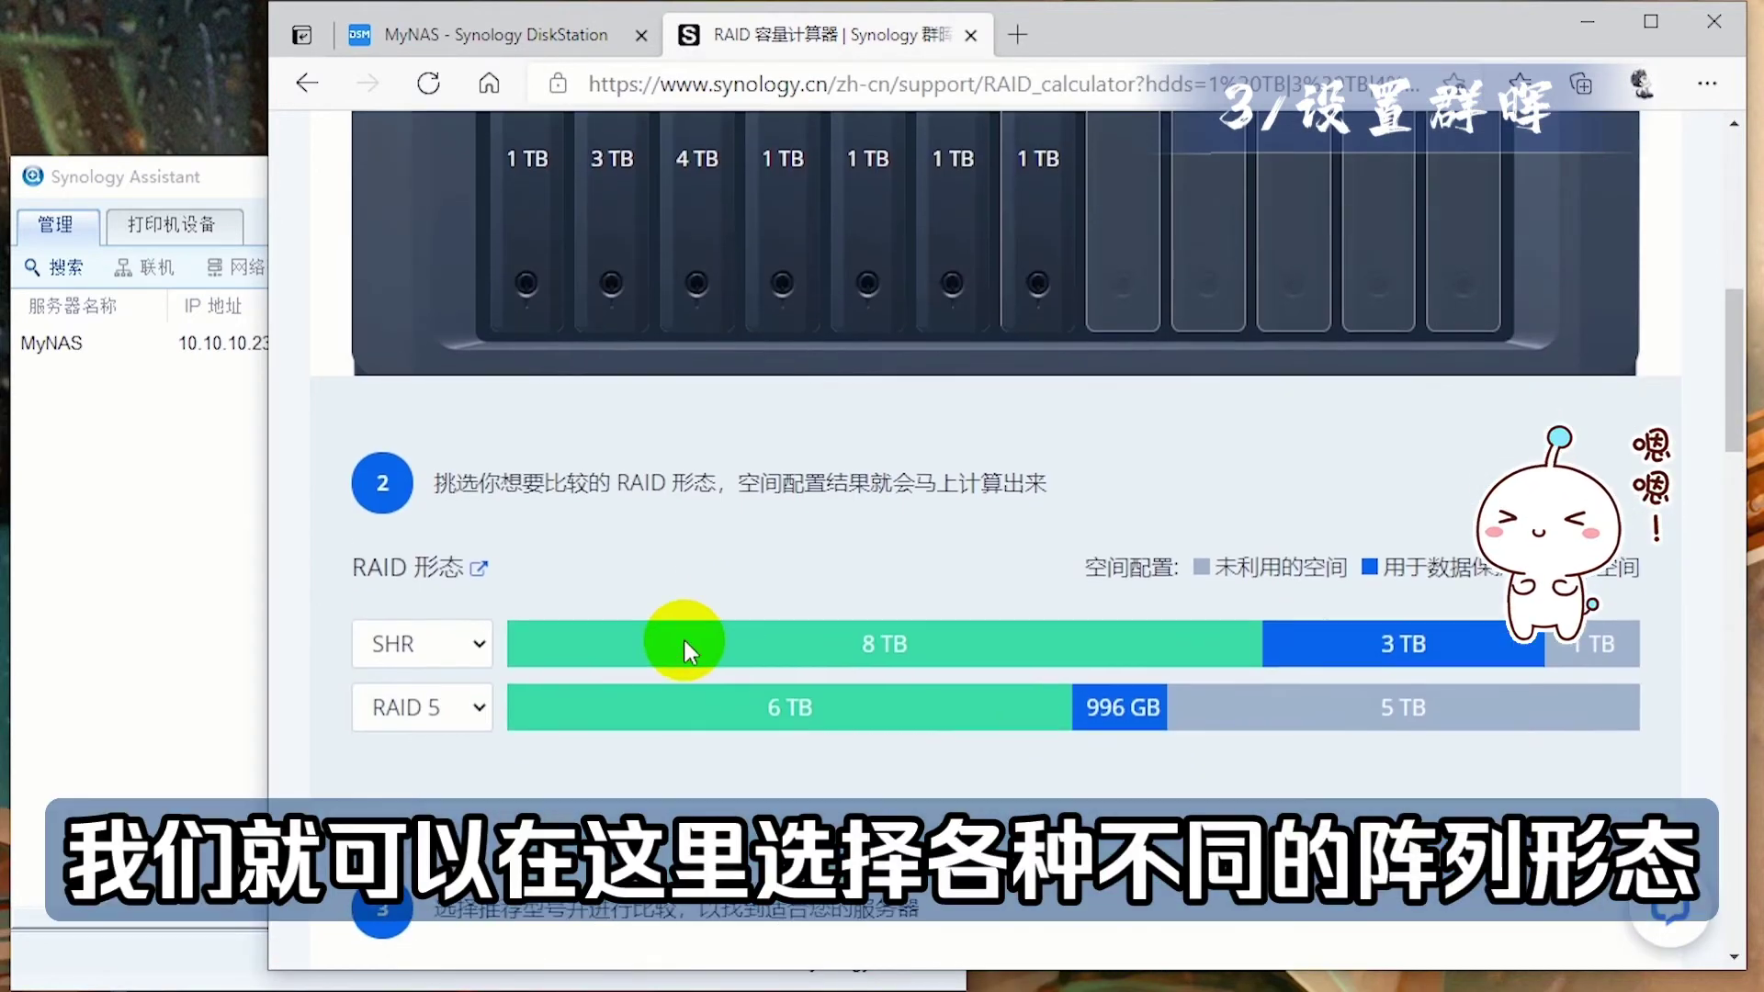
- Try other RAID types in the first comparison row of the calculator, including SHR-2 and RAID 1
left_click(468, 648)
left_click(428, 722)
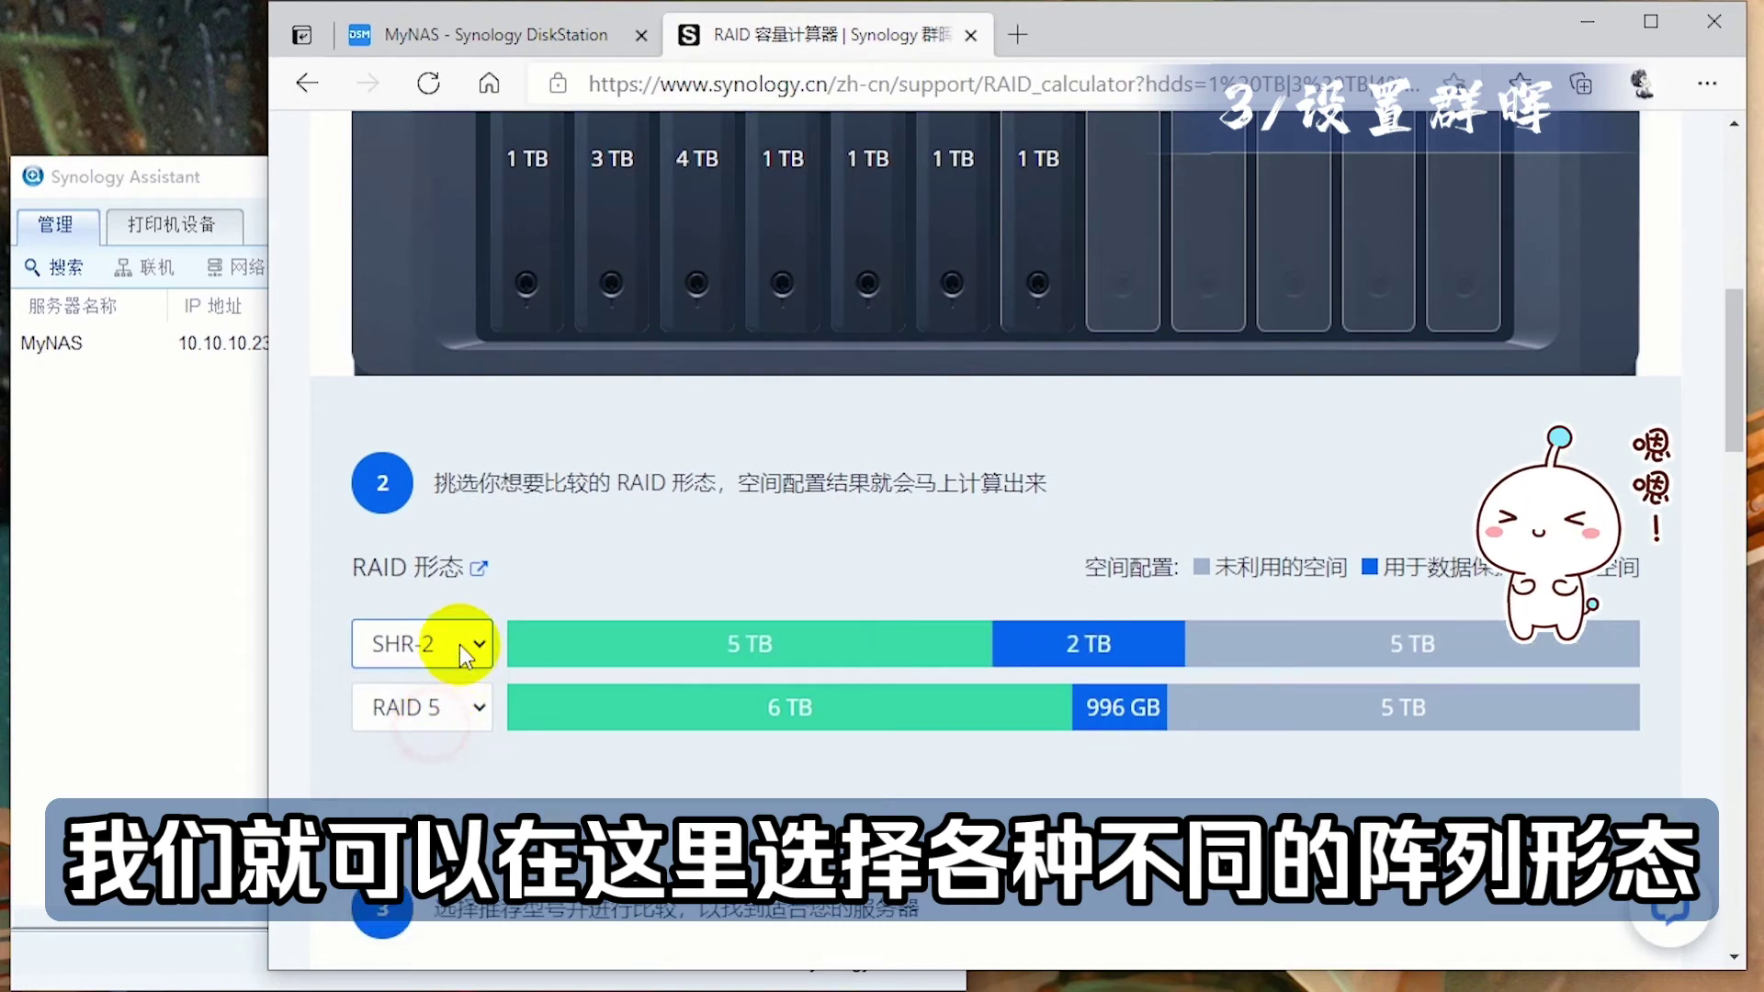
left_click(459, 645)
left_click(441, 753)
left_click(423, 645)
left_click(411, 785)
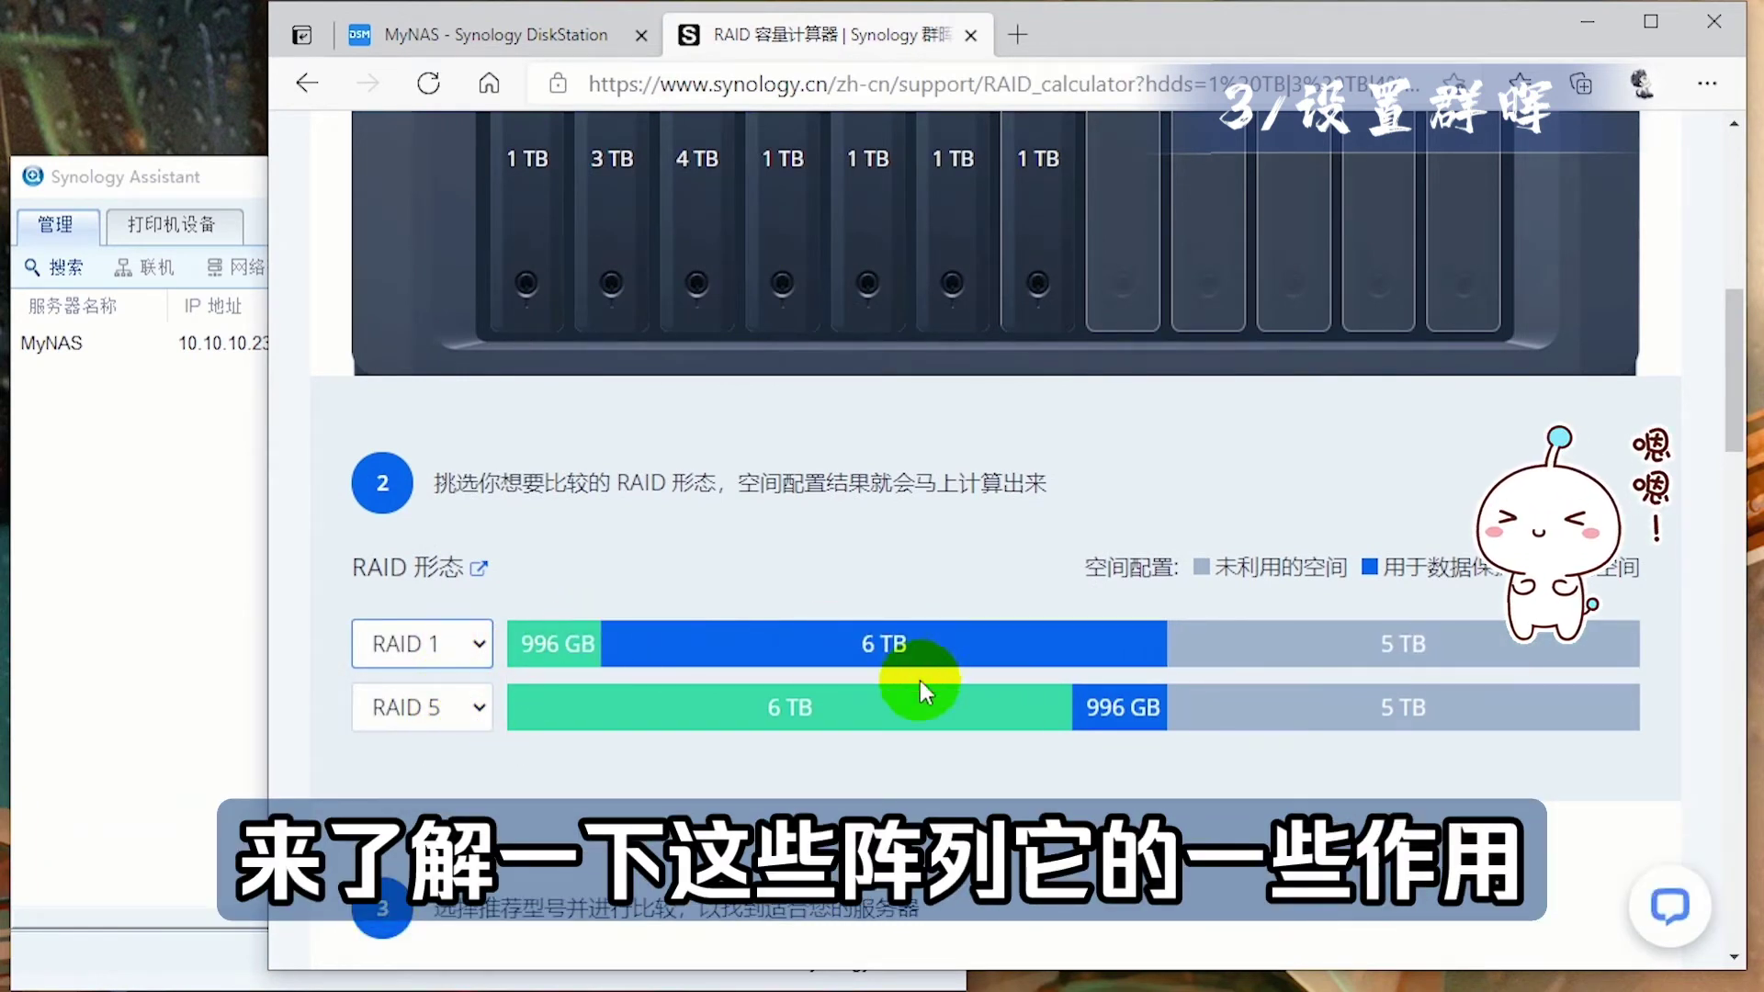
- Compare RAID 5 in the first row with SHR in the second row for the chosen drives
left_click(453, 707)
left_click(413, 936)
left_click(470, 708)
left_click(433, 741)
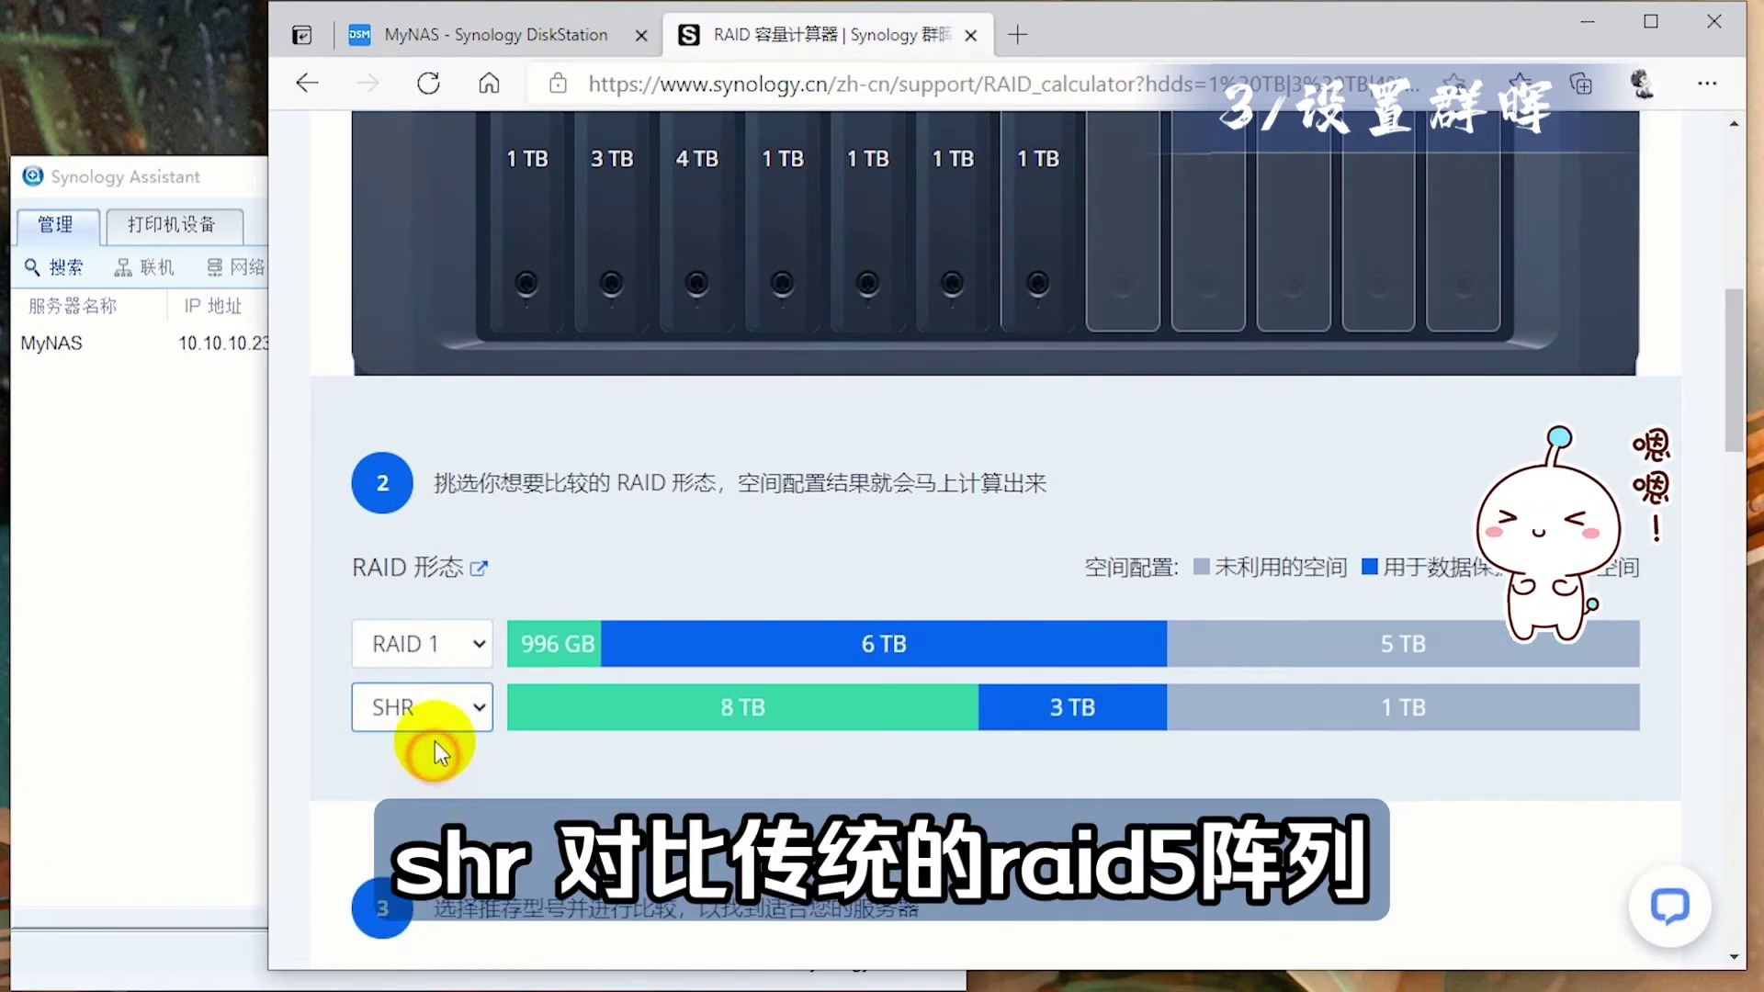
left_click(453, 645)
left_click(425, 817)
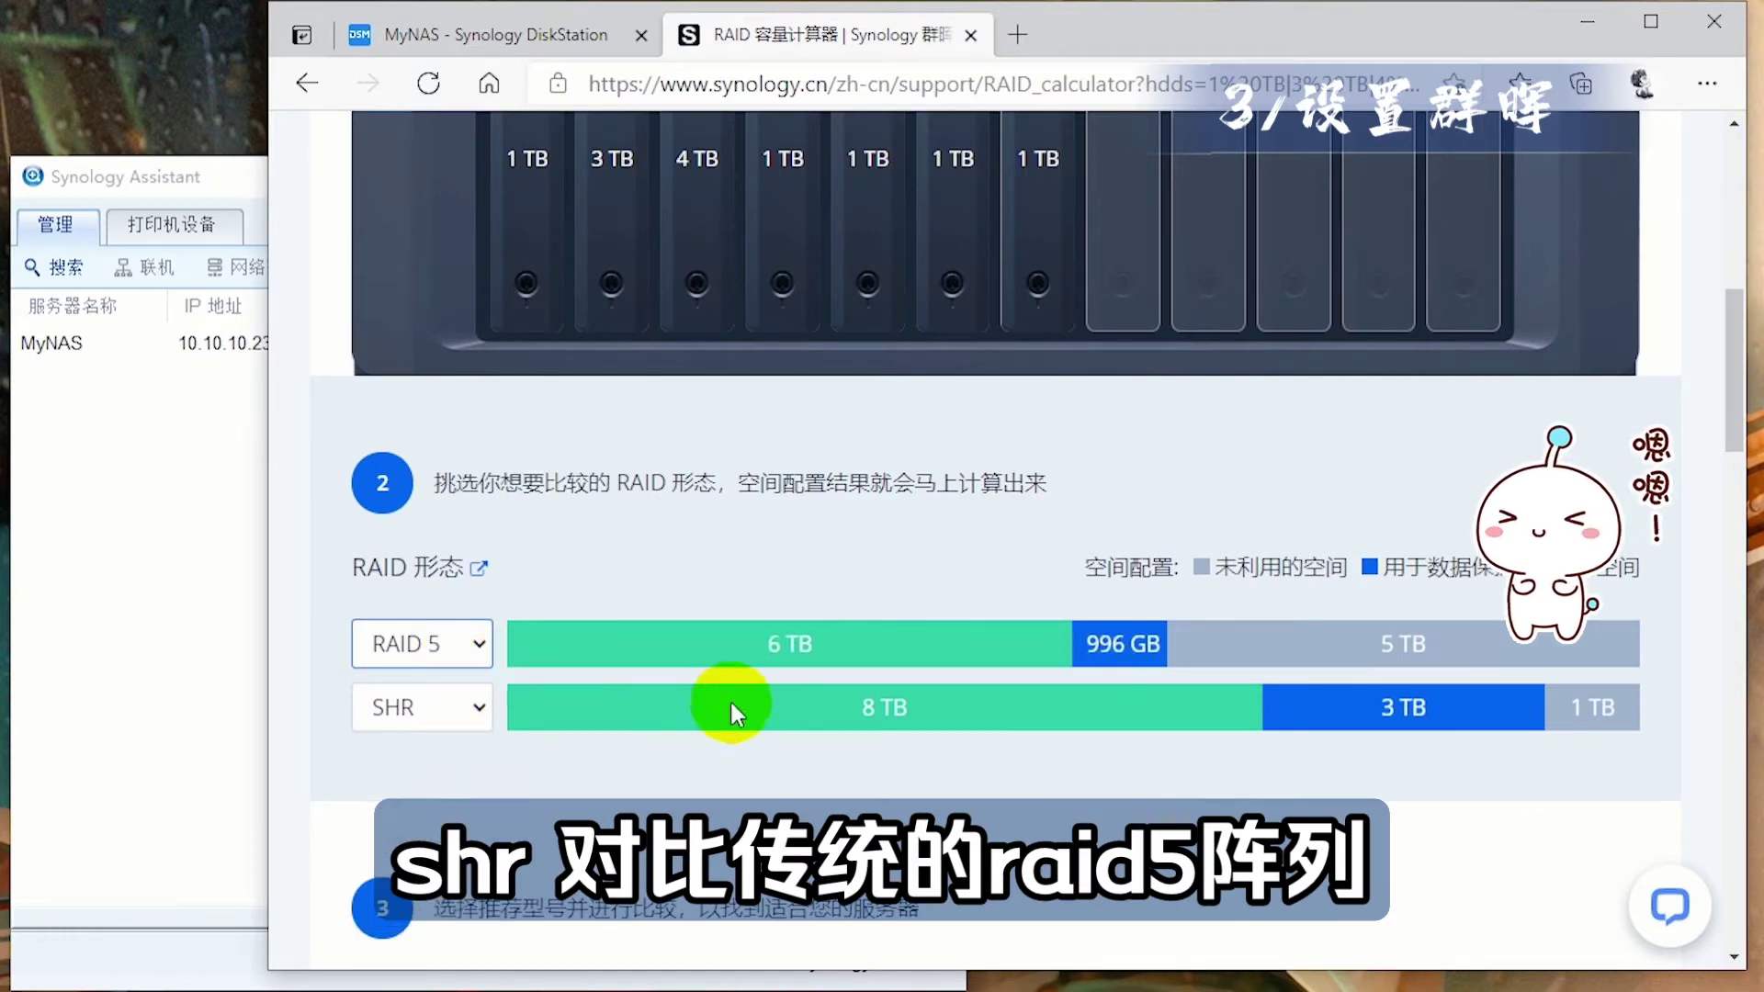
scroll(669, 741, "down", 1)
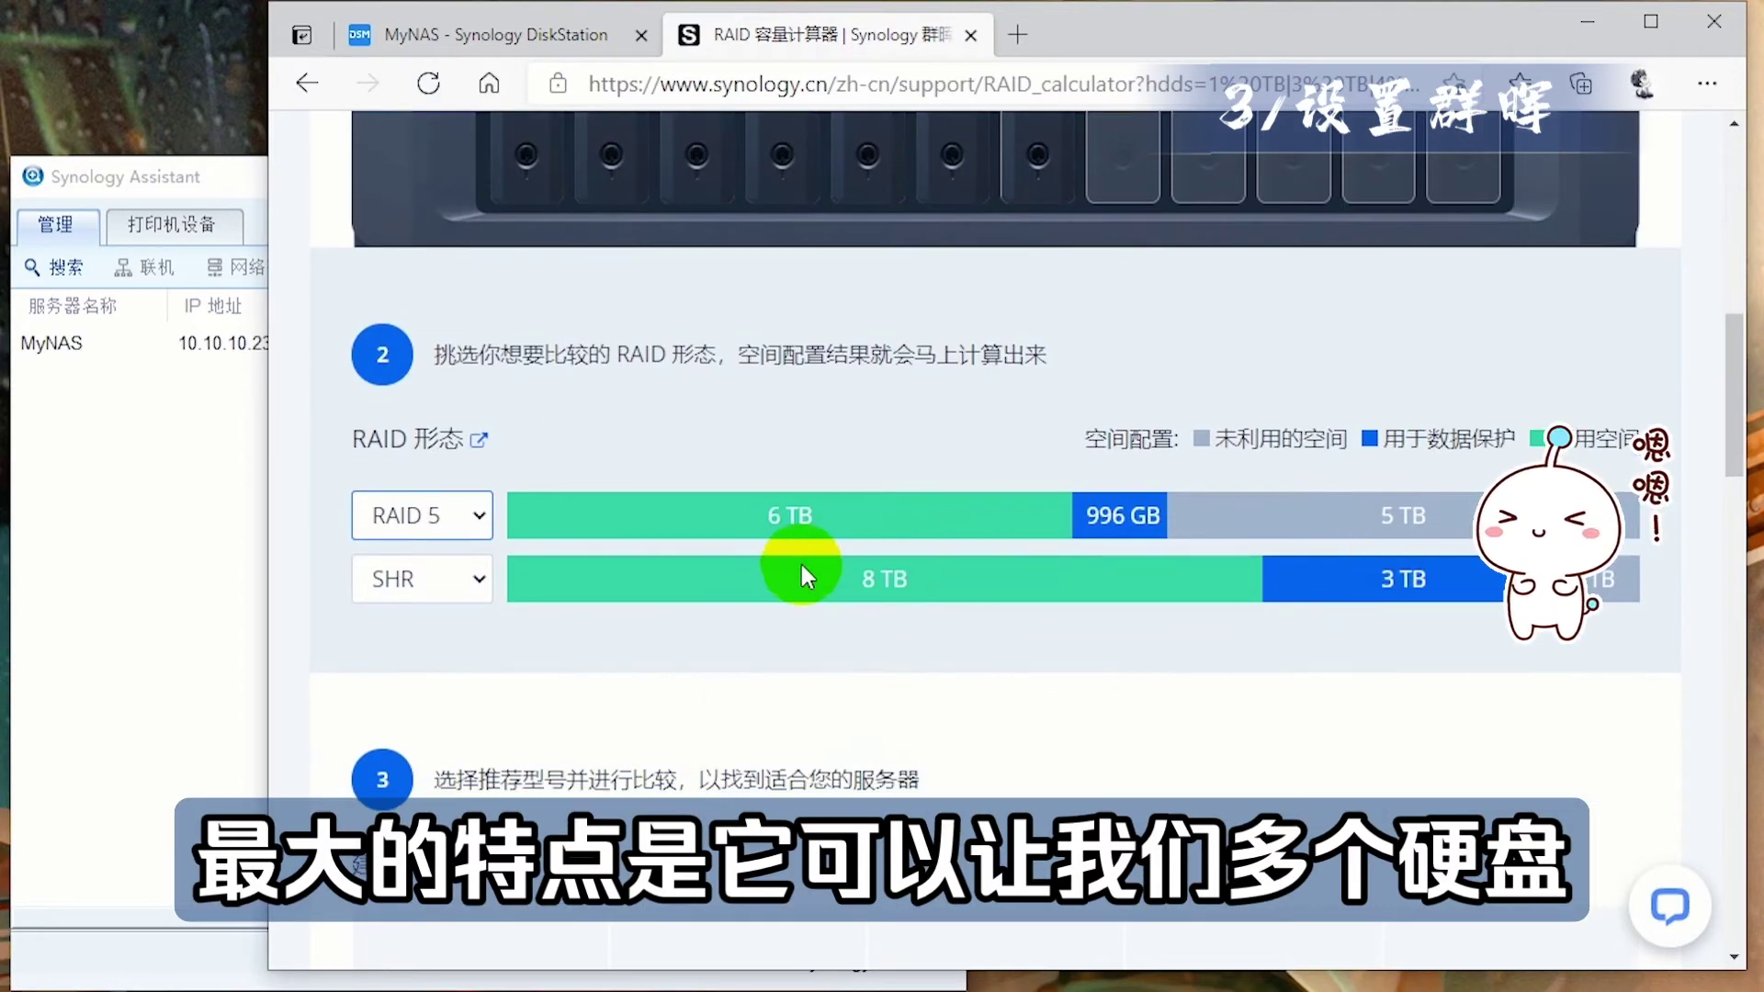
left_click(478, 581)
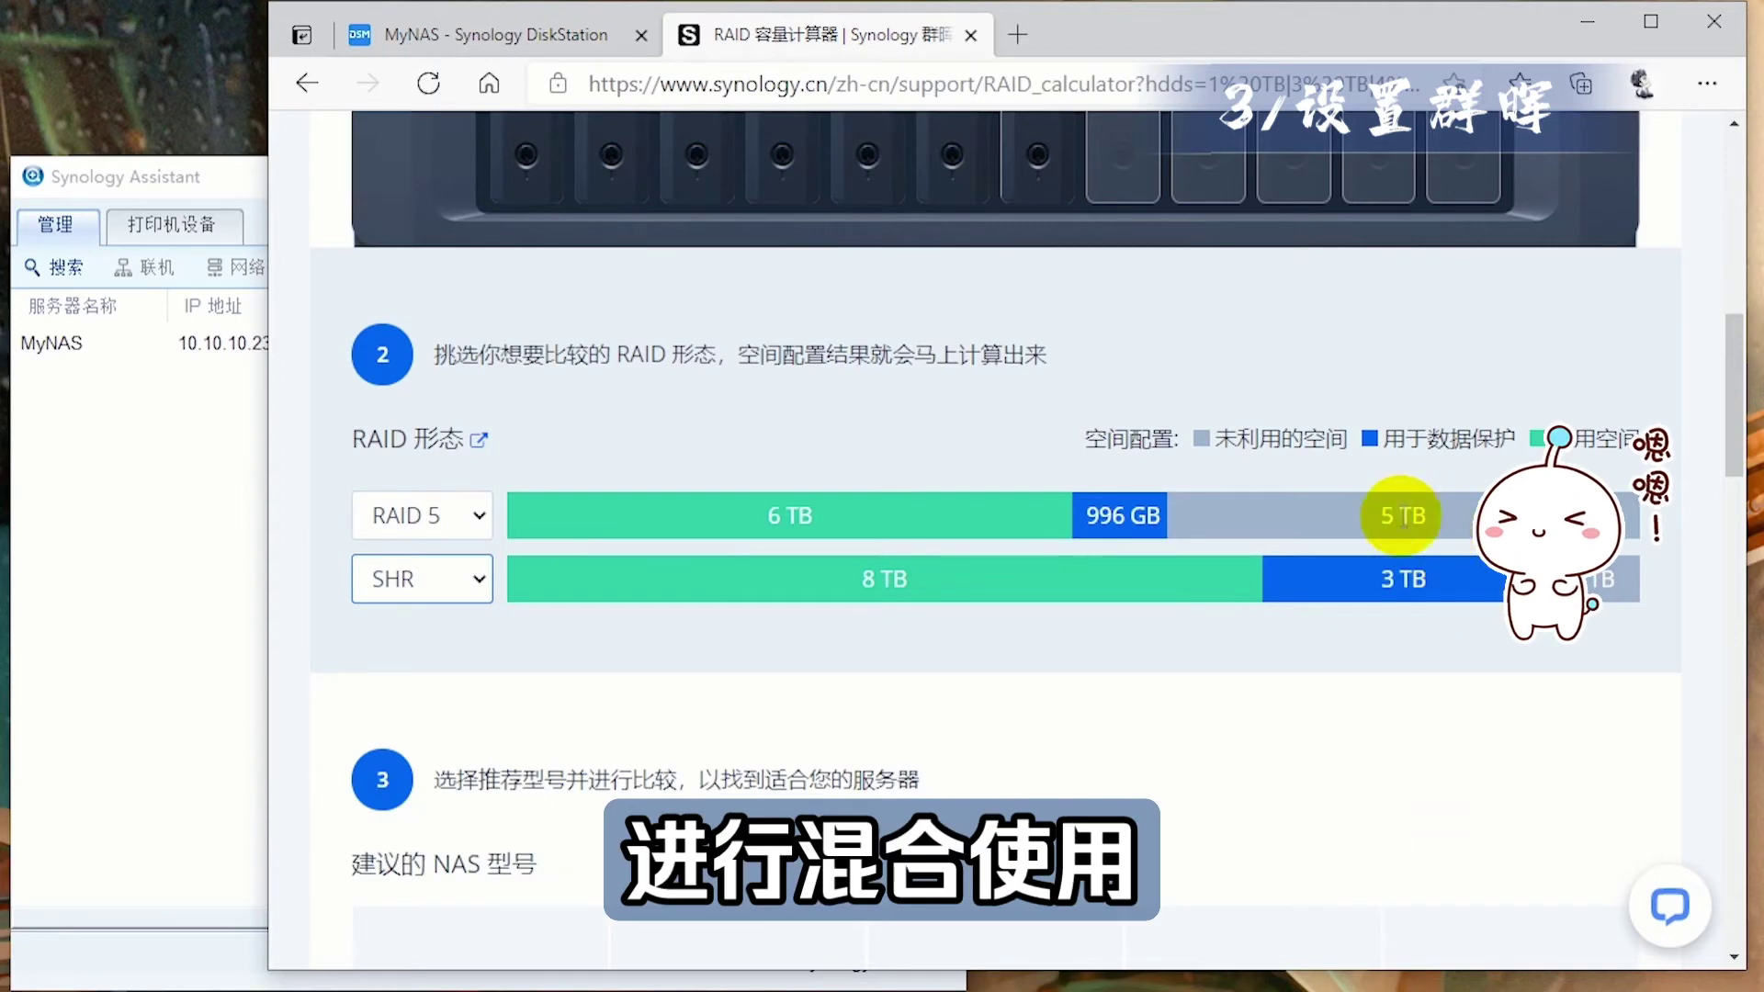
left_click(472, 515)
left_click(466, 514)
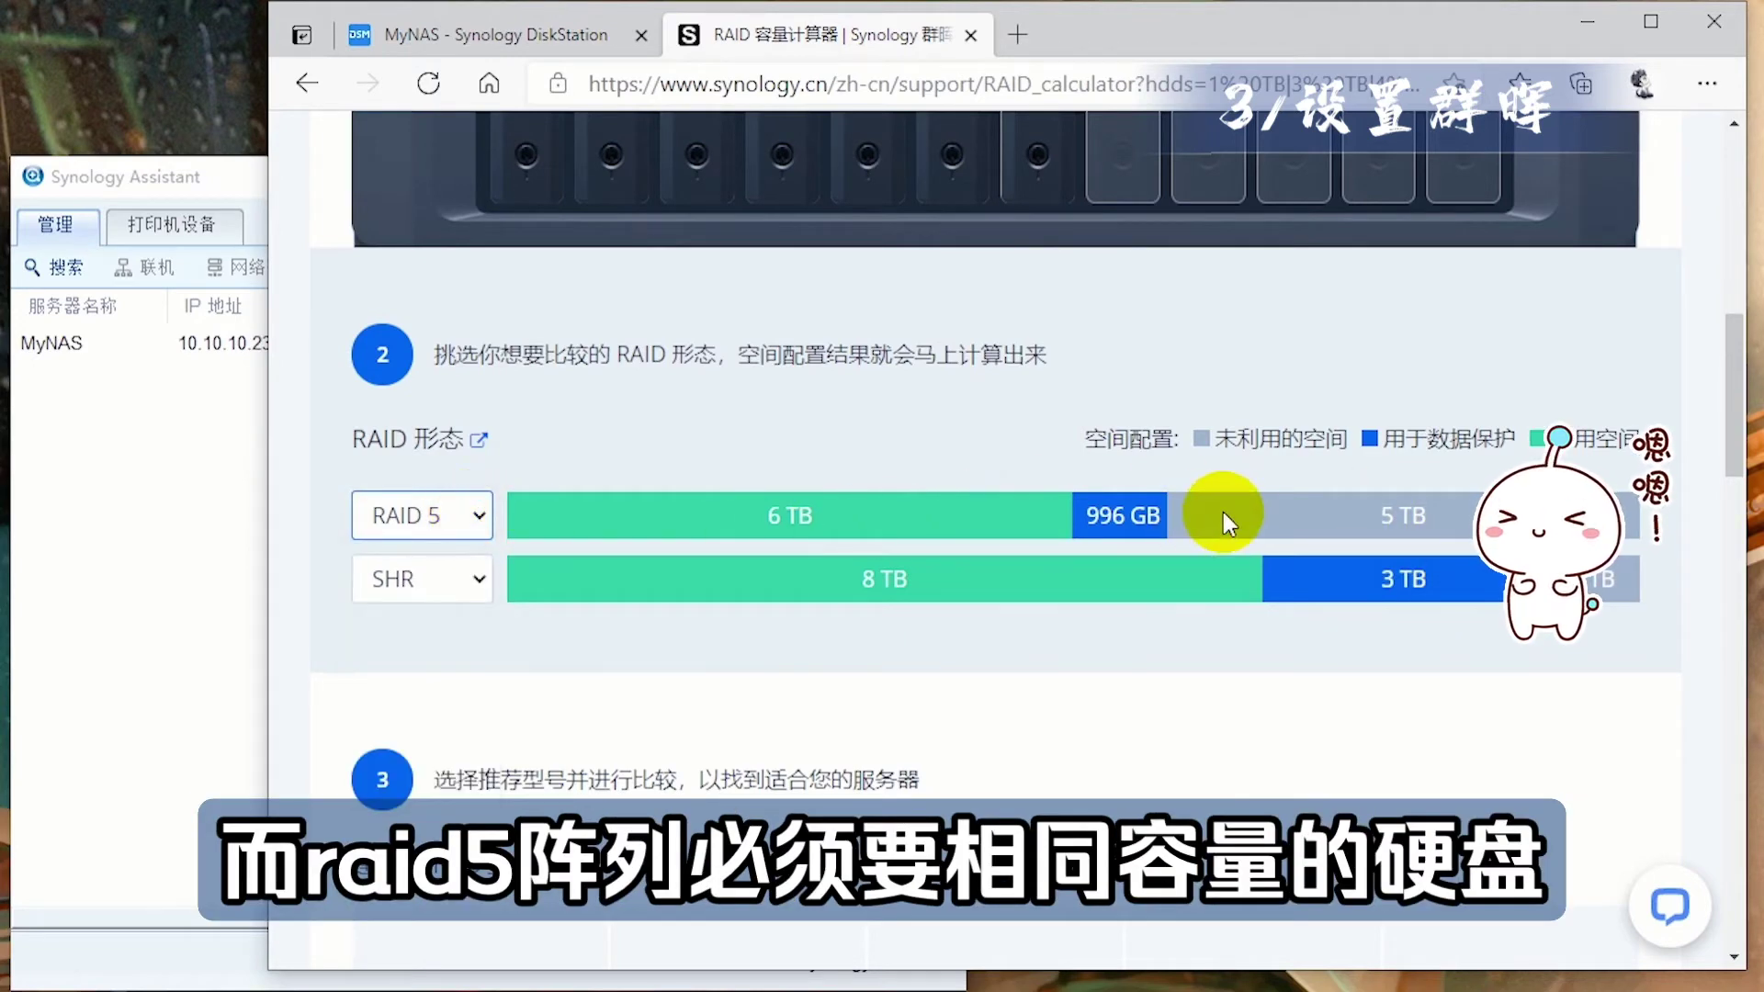
scroll(849, 488, "down", 3)
scroll(824, 544, "up", 8)
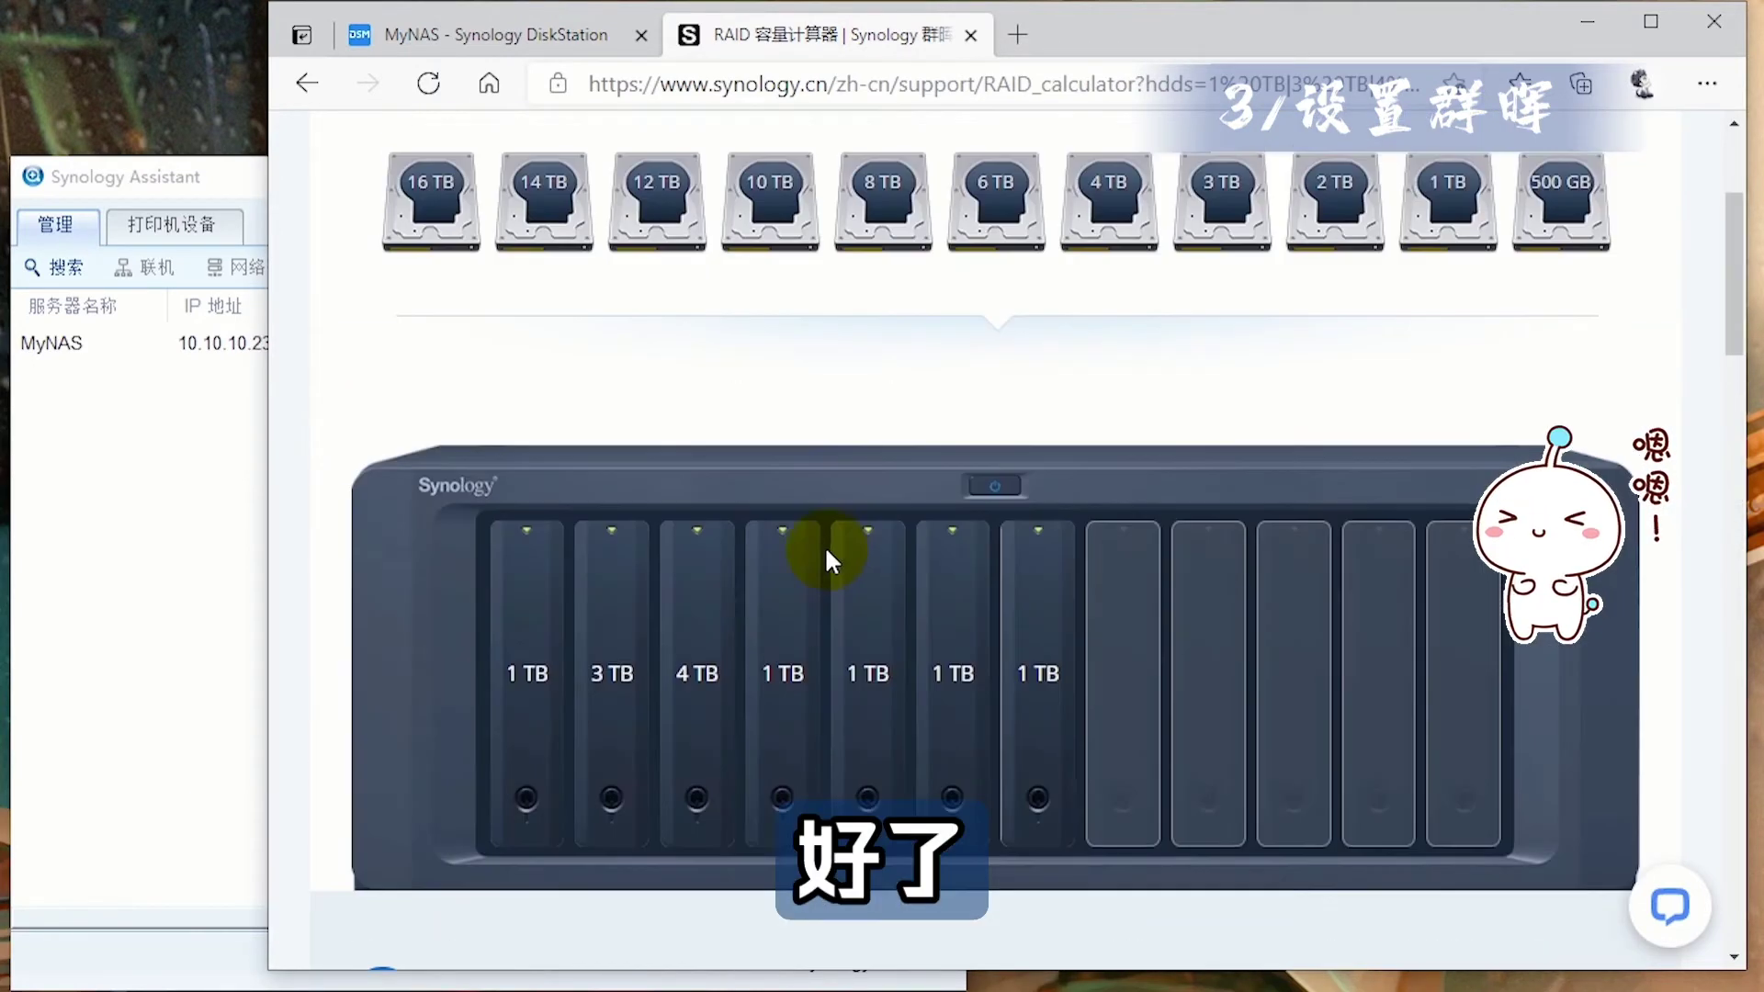
- Switch back to the DiskStation page and examine the storage pool's synchronization status and disk information
left_click(555, 42)
left_click(504, 404)
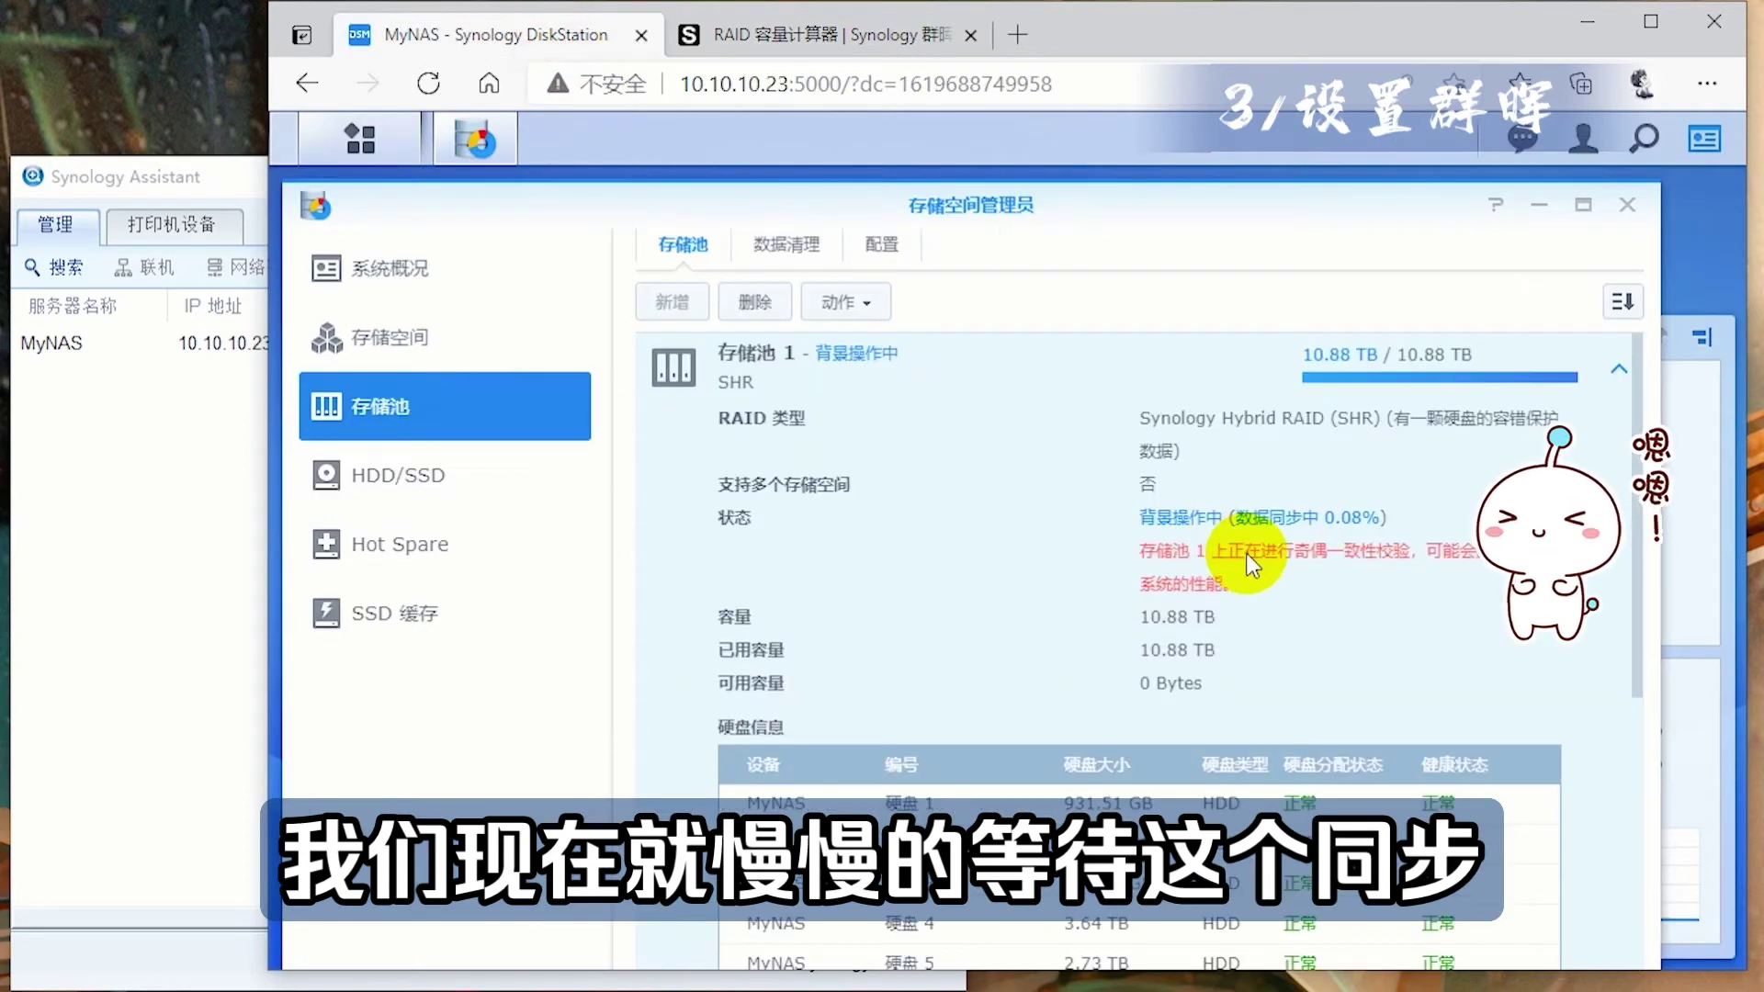
scroll(1194, 515, "down", 4)
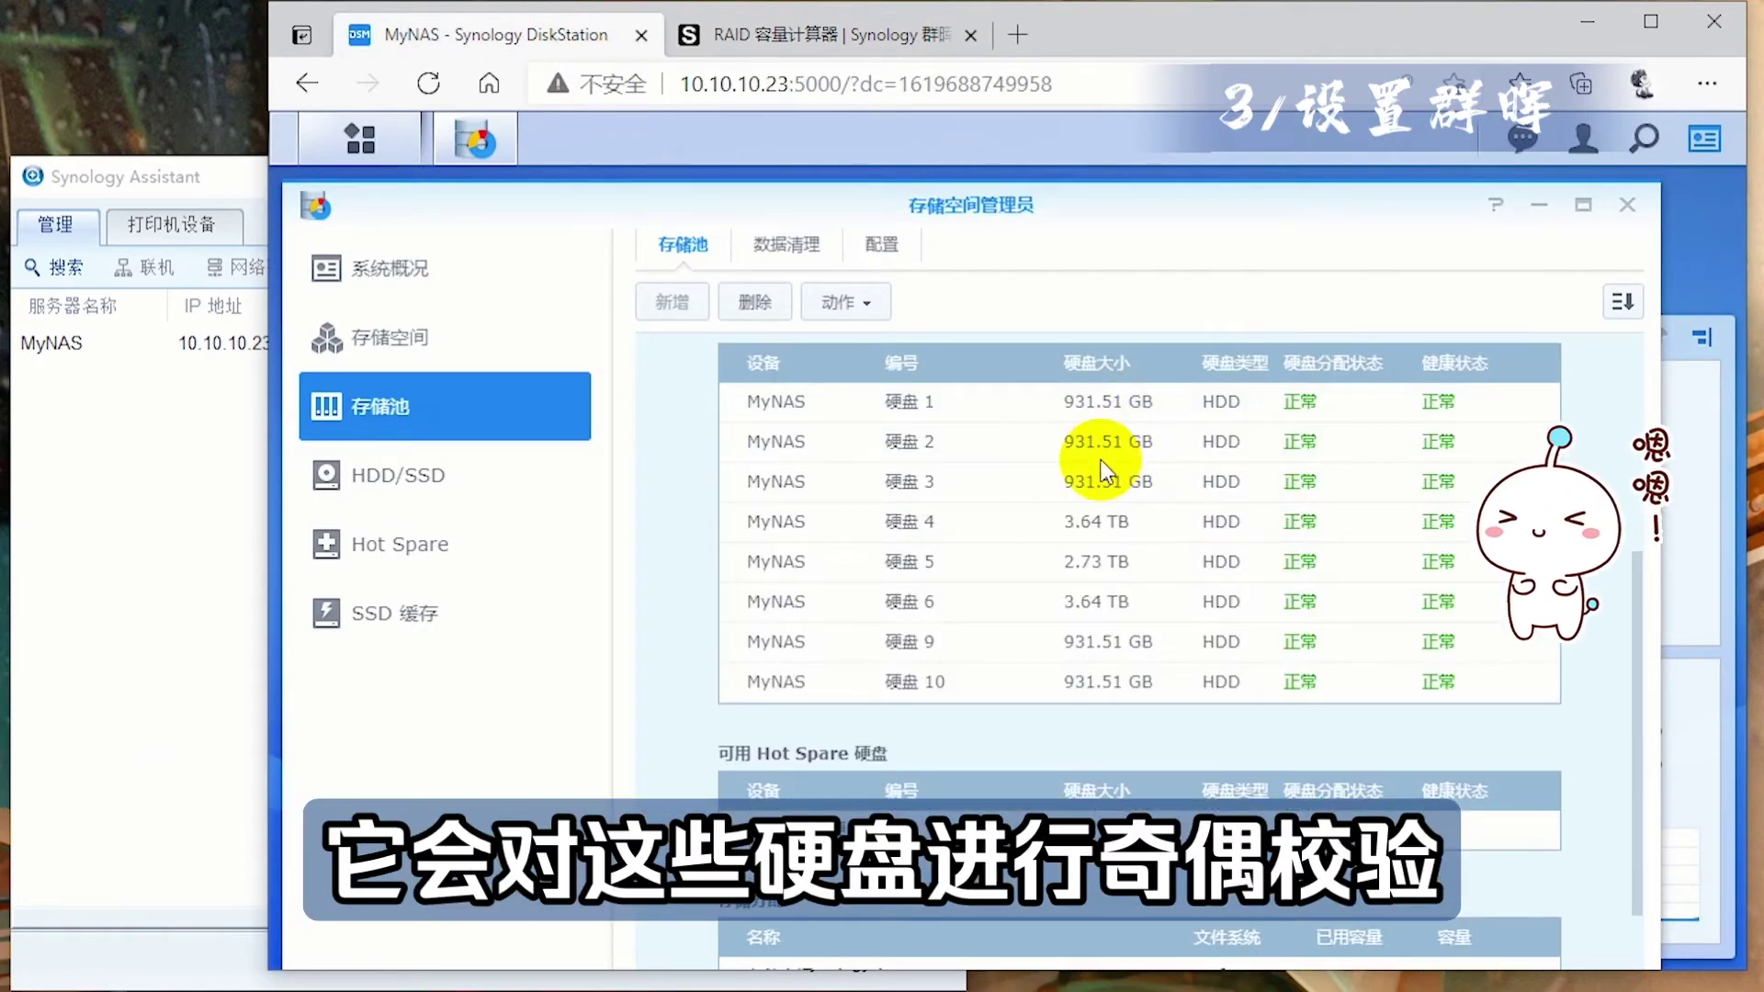
scroll(1103, 643, "up", 3)
scroll(1102, 643, "up", 5)
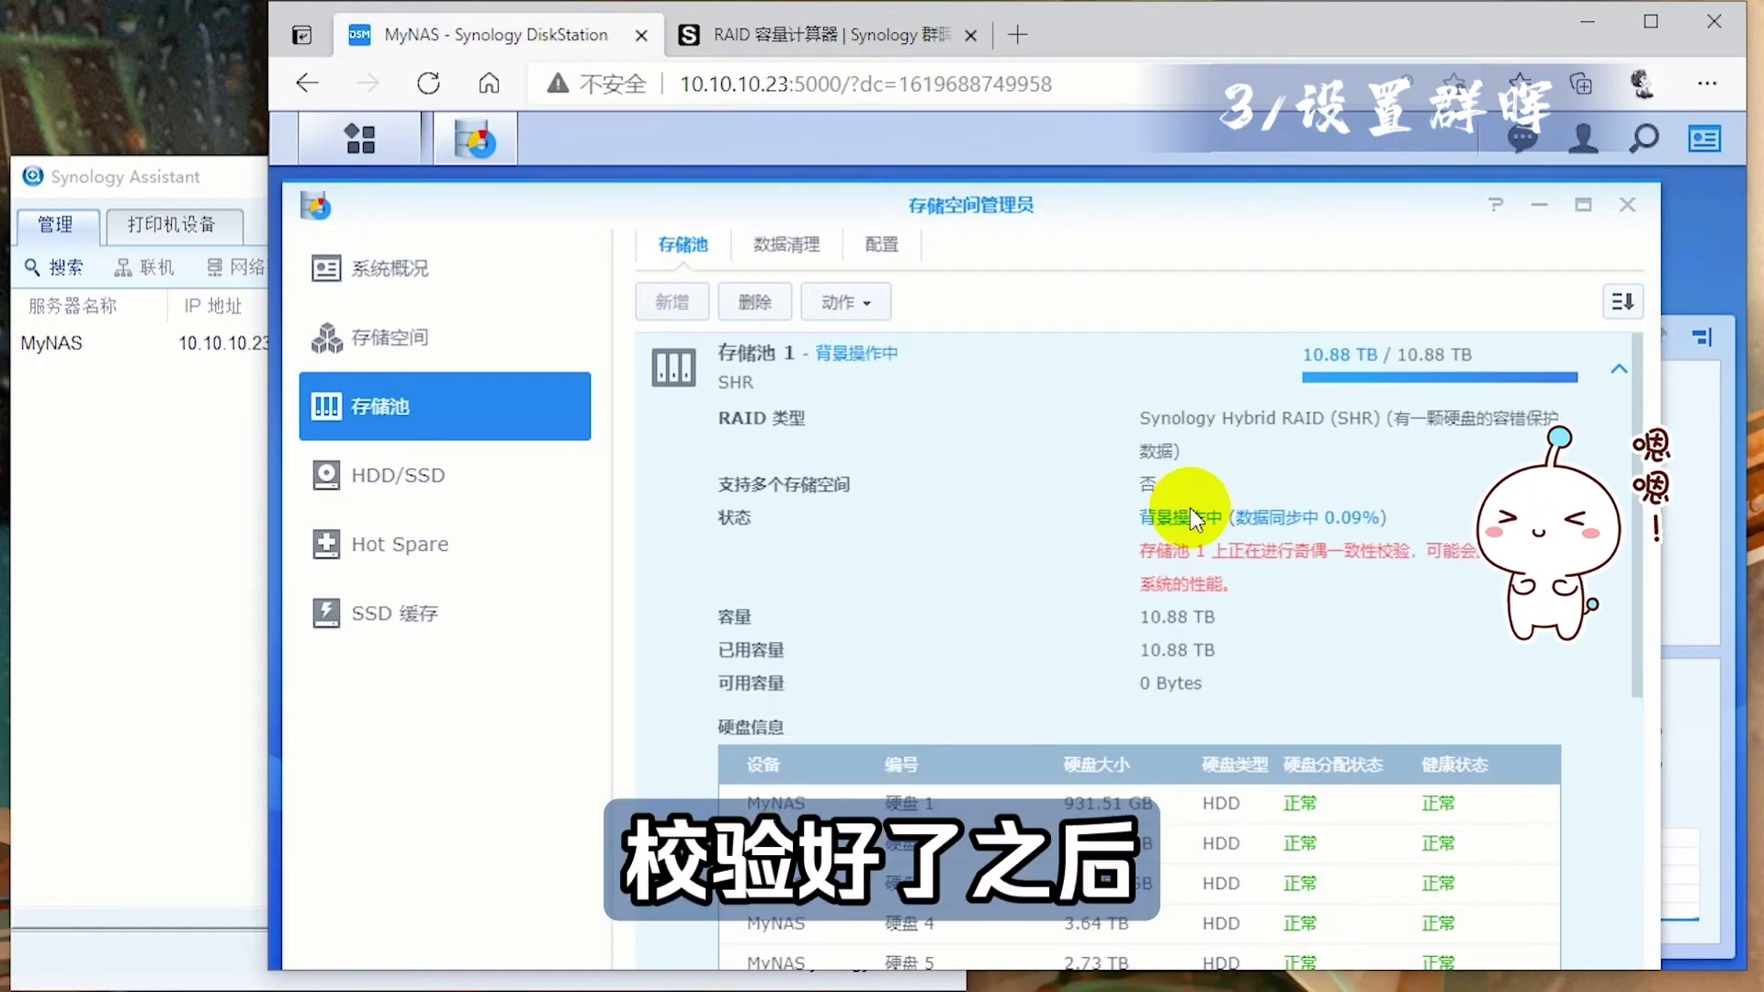
- Review the list of installed HDD/SSD disks and close Storage Manager
scroll(1010, 477, "down", 2)
left_click(504, 354)
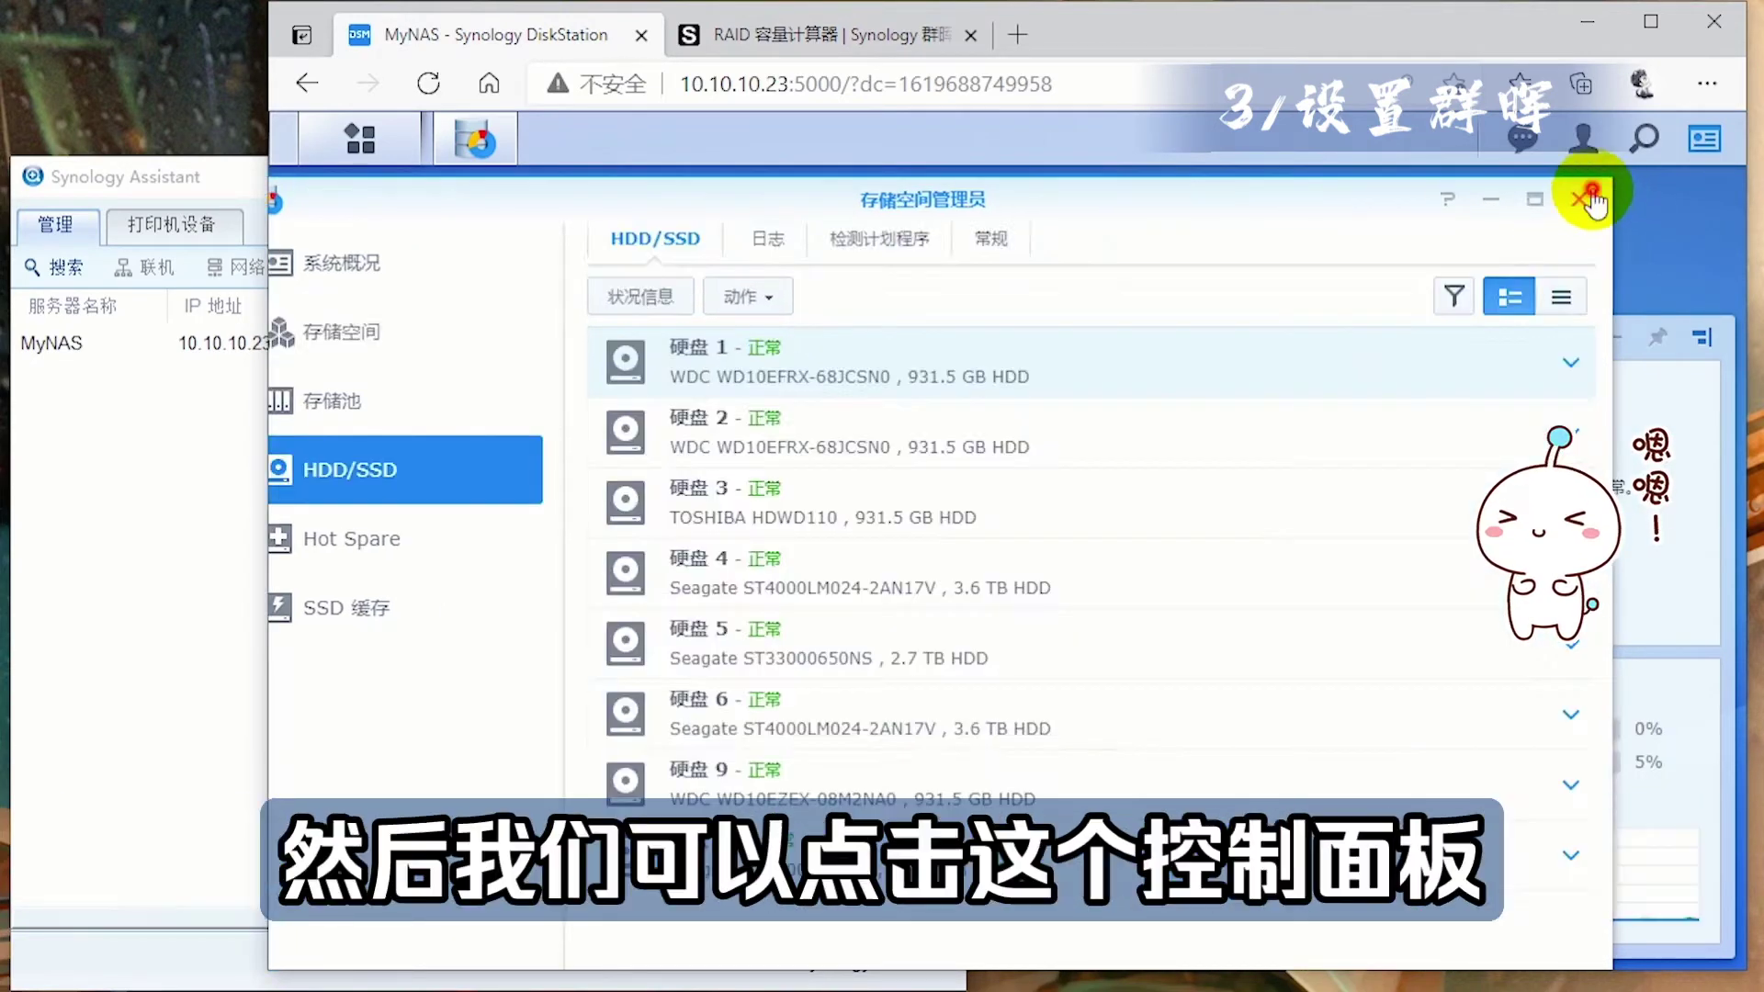
left_click(1627, 204)
- Open the shared folder settings in Control Panel and start creating a new shared folder
left_click(363, 138)
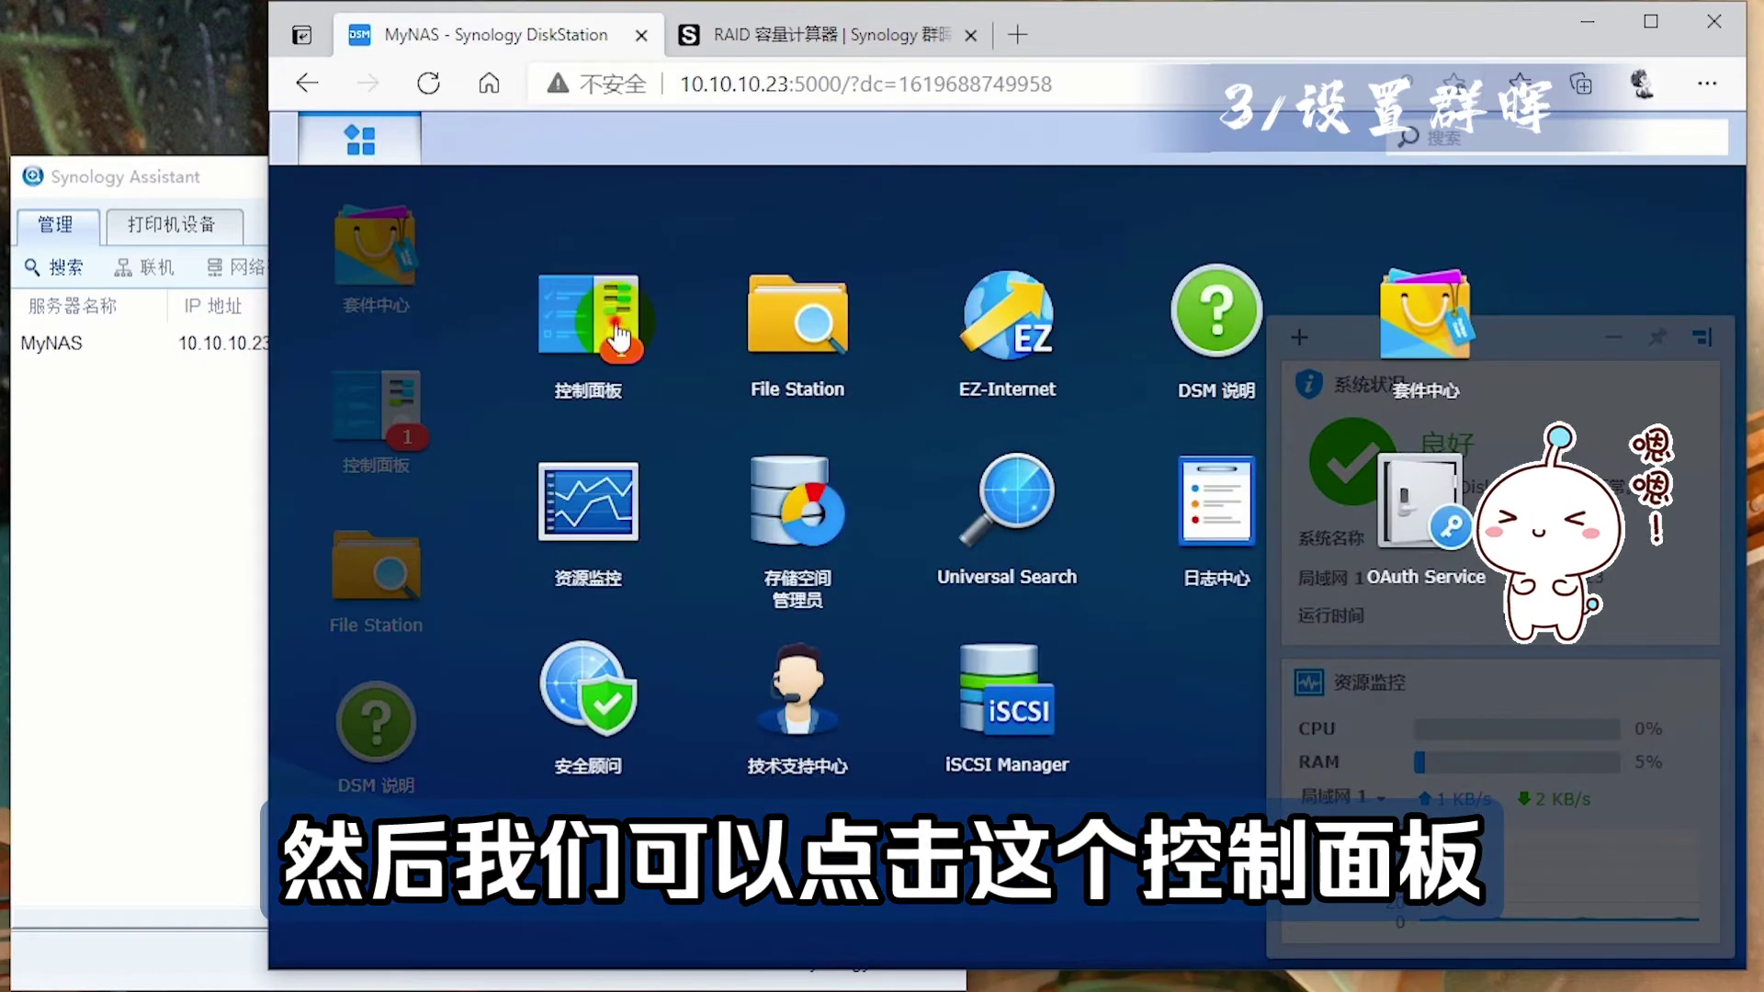
left_click(618, 331)
left_click(464, 377)
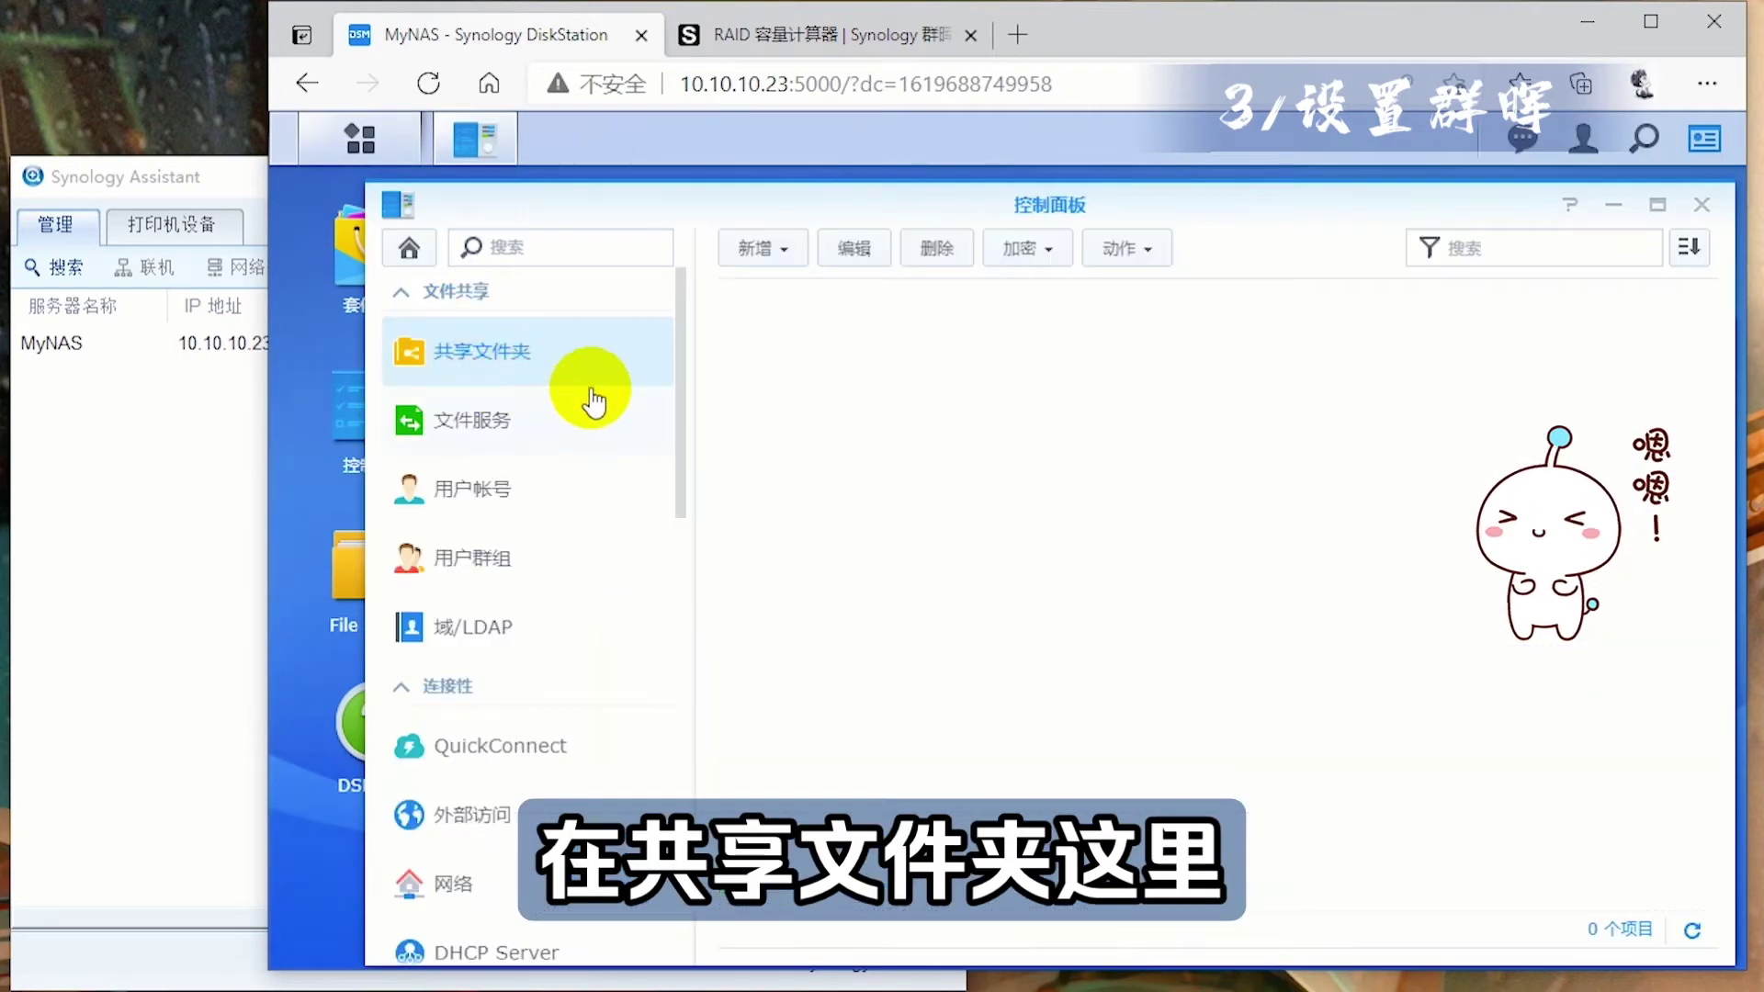
left_click(788, 267)
left_click(803, 294)
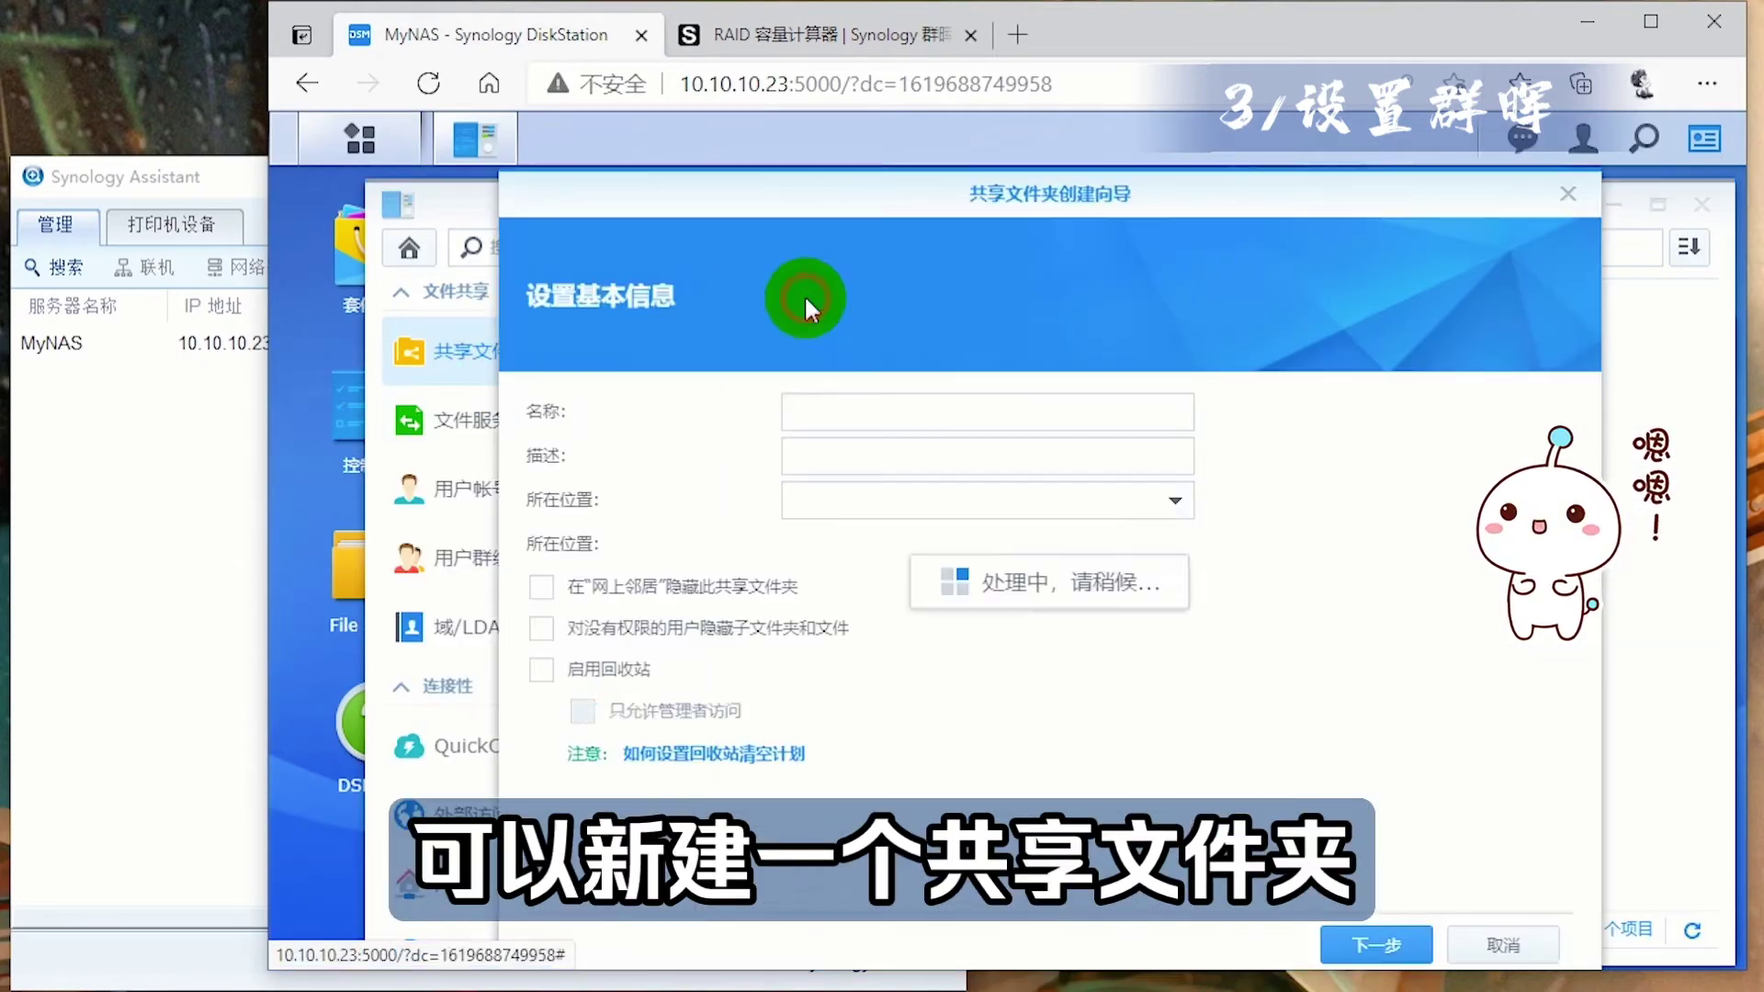
- Name the shared folder NAS and create it, keeping the wizard's default basic and advanced settings
left_click(839, 405)
type("NAS")
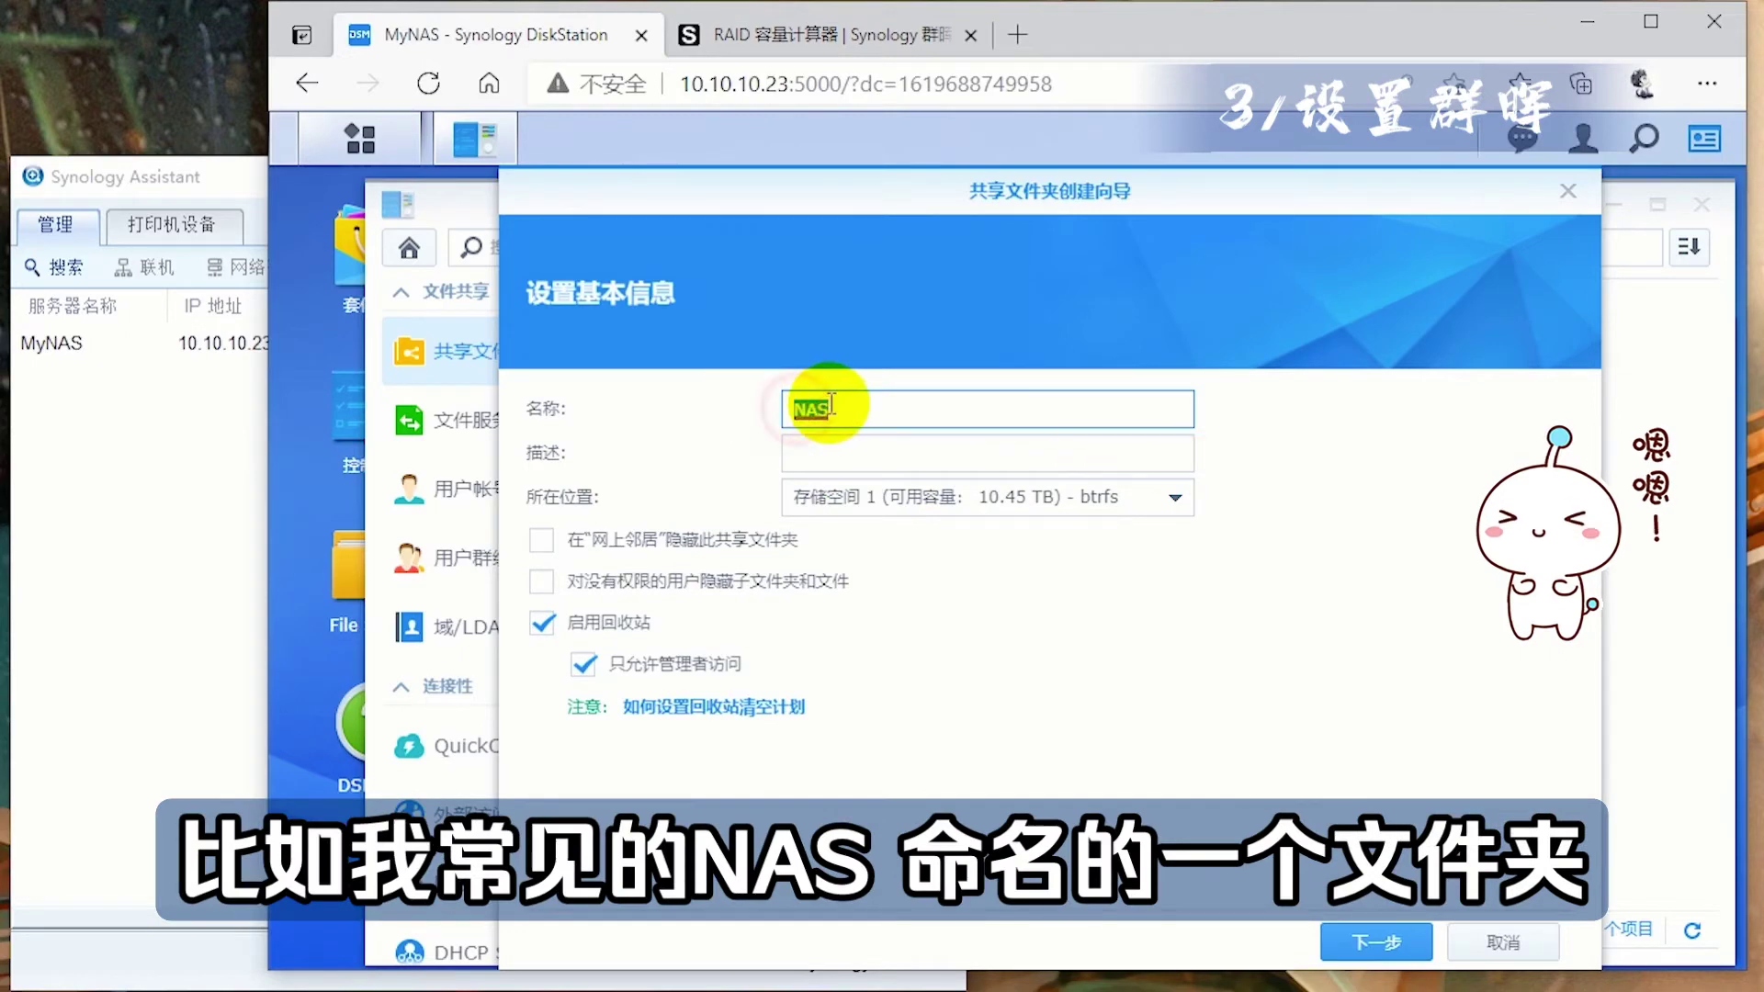
left_click(1373, 944)
left_click(1376, 944)
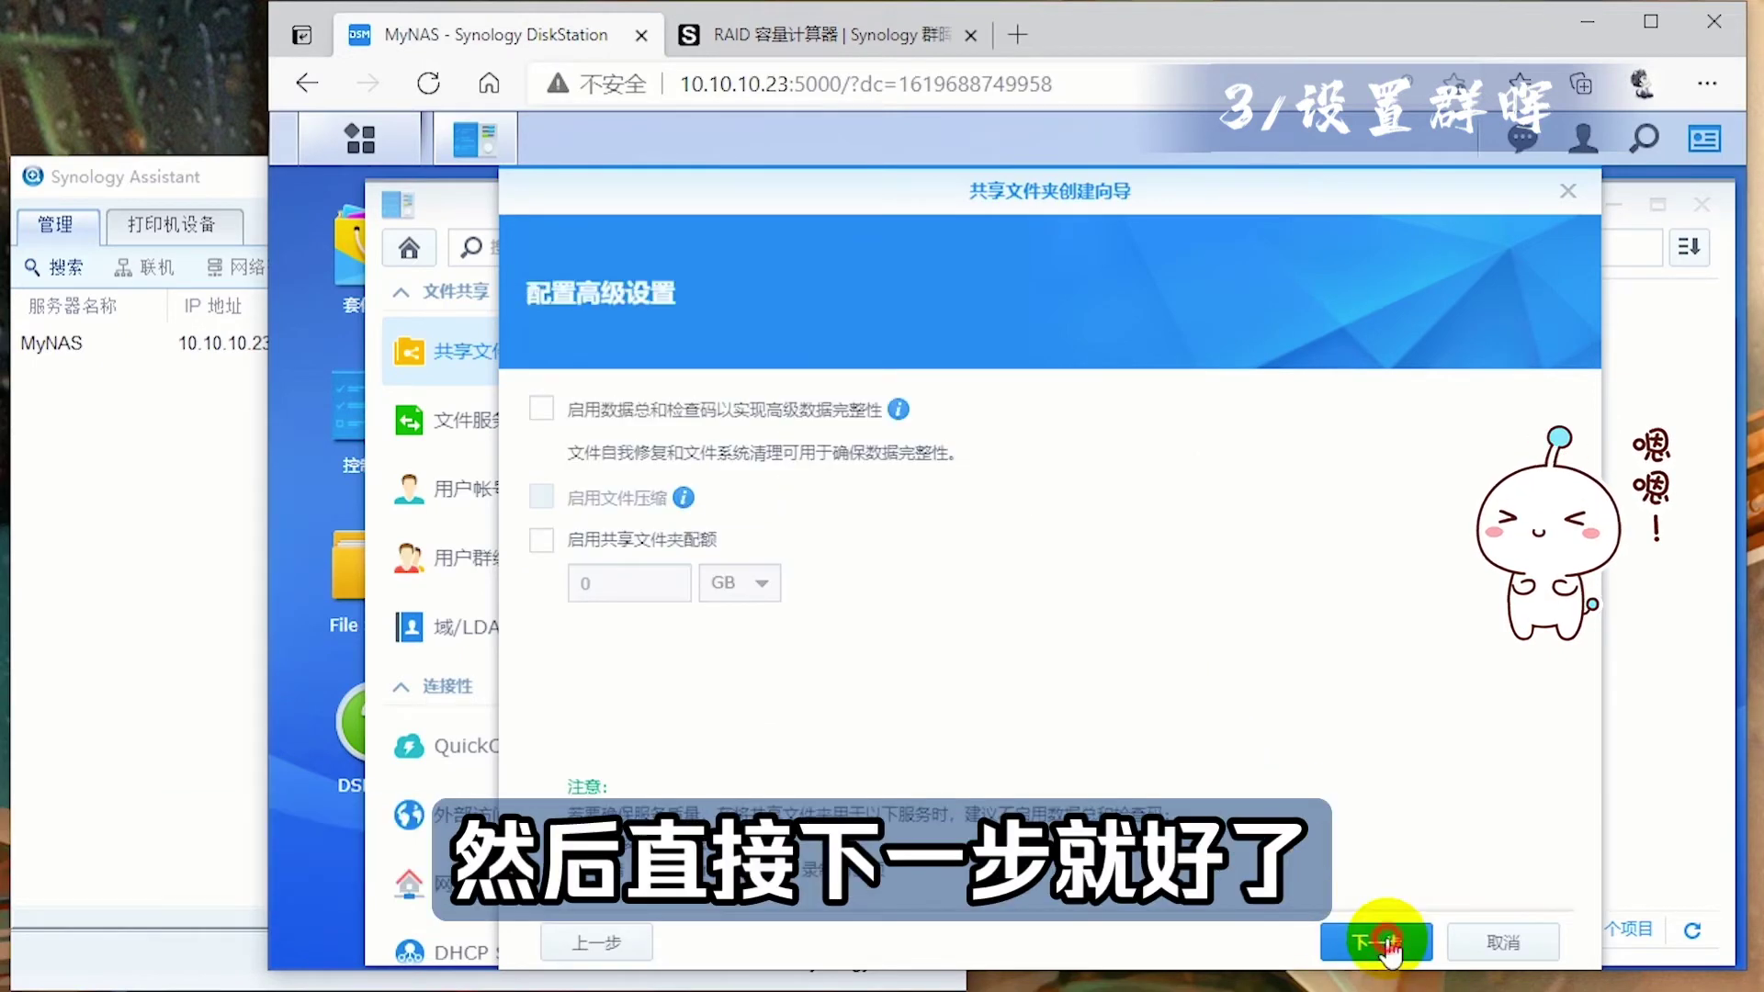
left_click(1375, 944)
left_click(1375, 944)
- View the NAS folder in File Station and look through its upload, create and action options
left_click(348, 565)
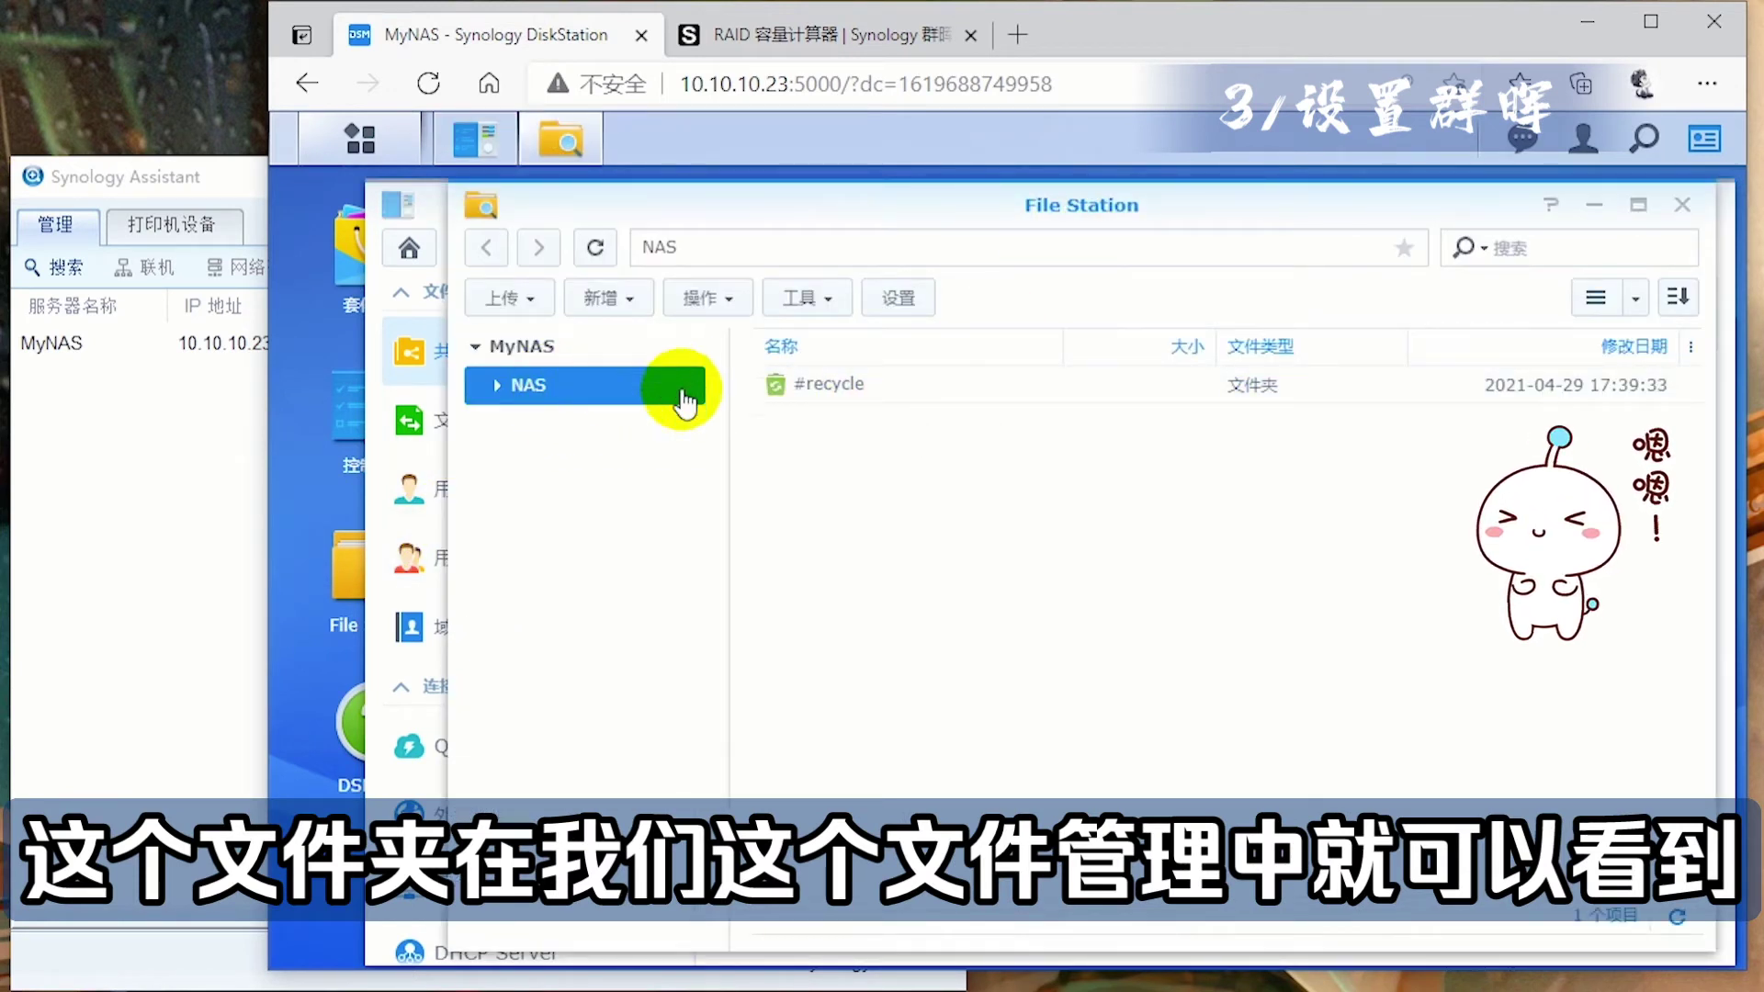
left_click(510, 298)
left_click(608, 297)
left_click(628, 298)
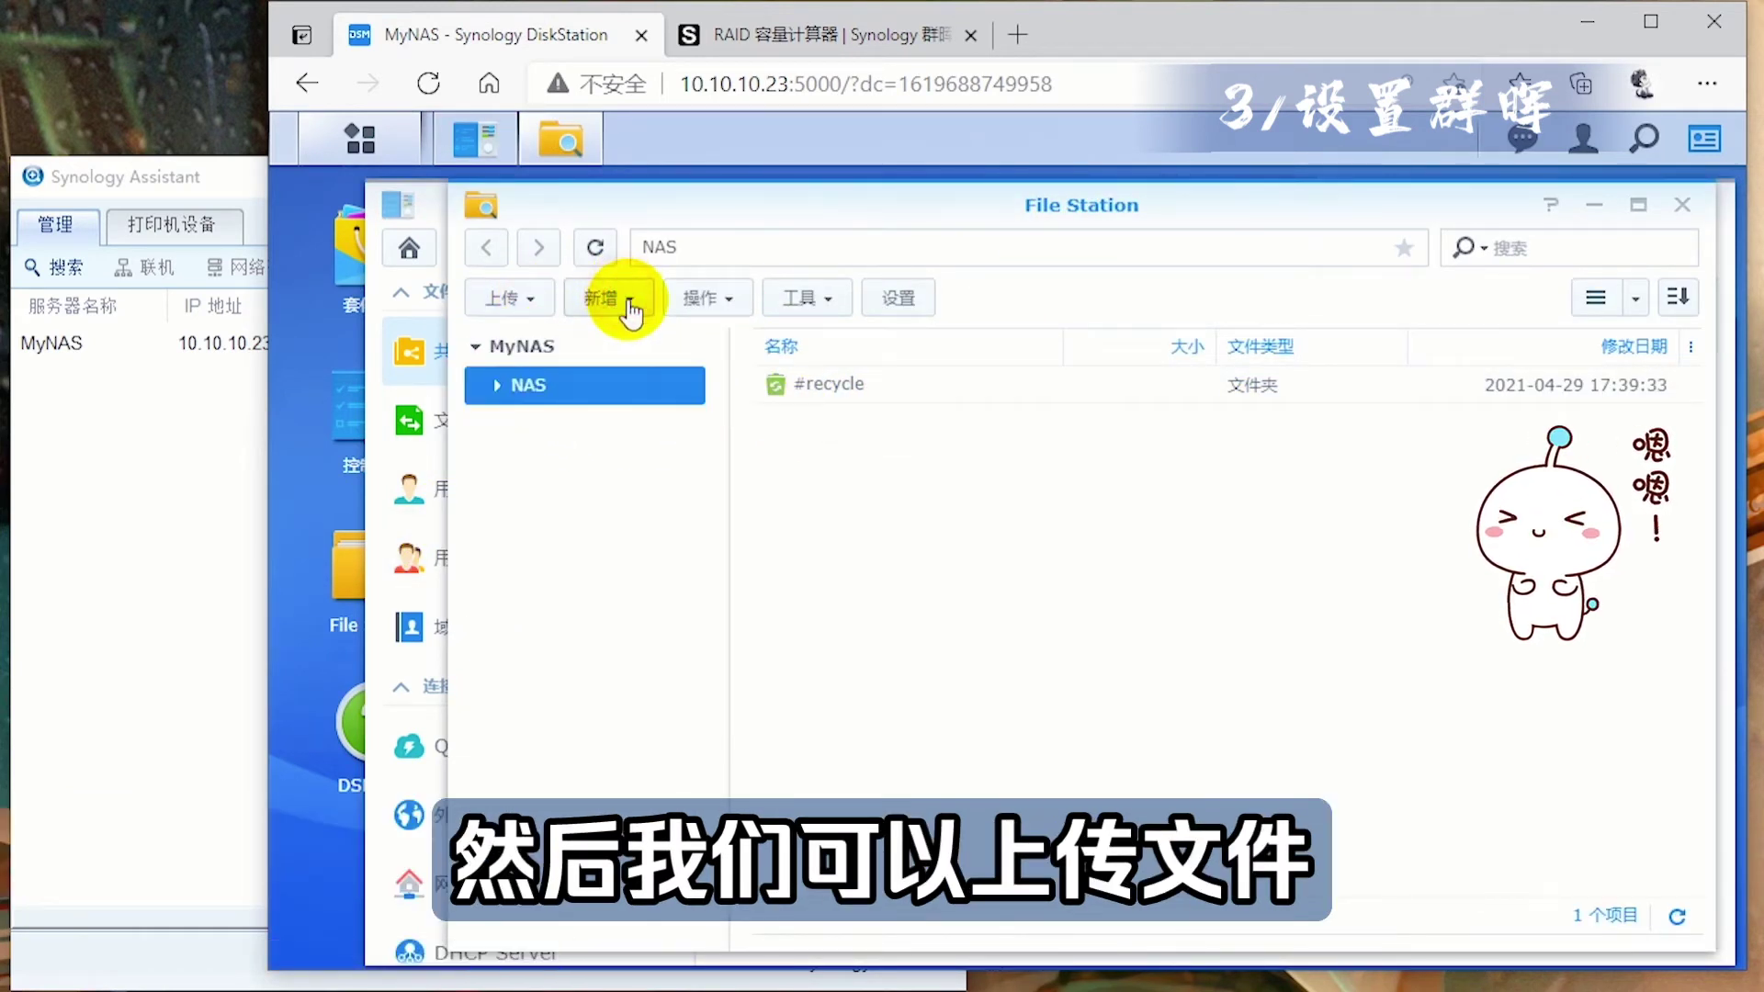
left_click(706, 298)
left_click(629, 297)
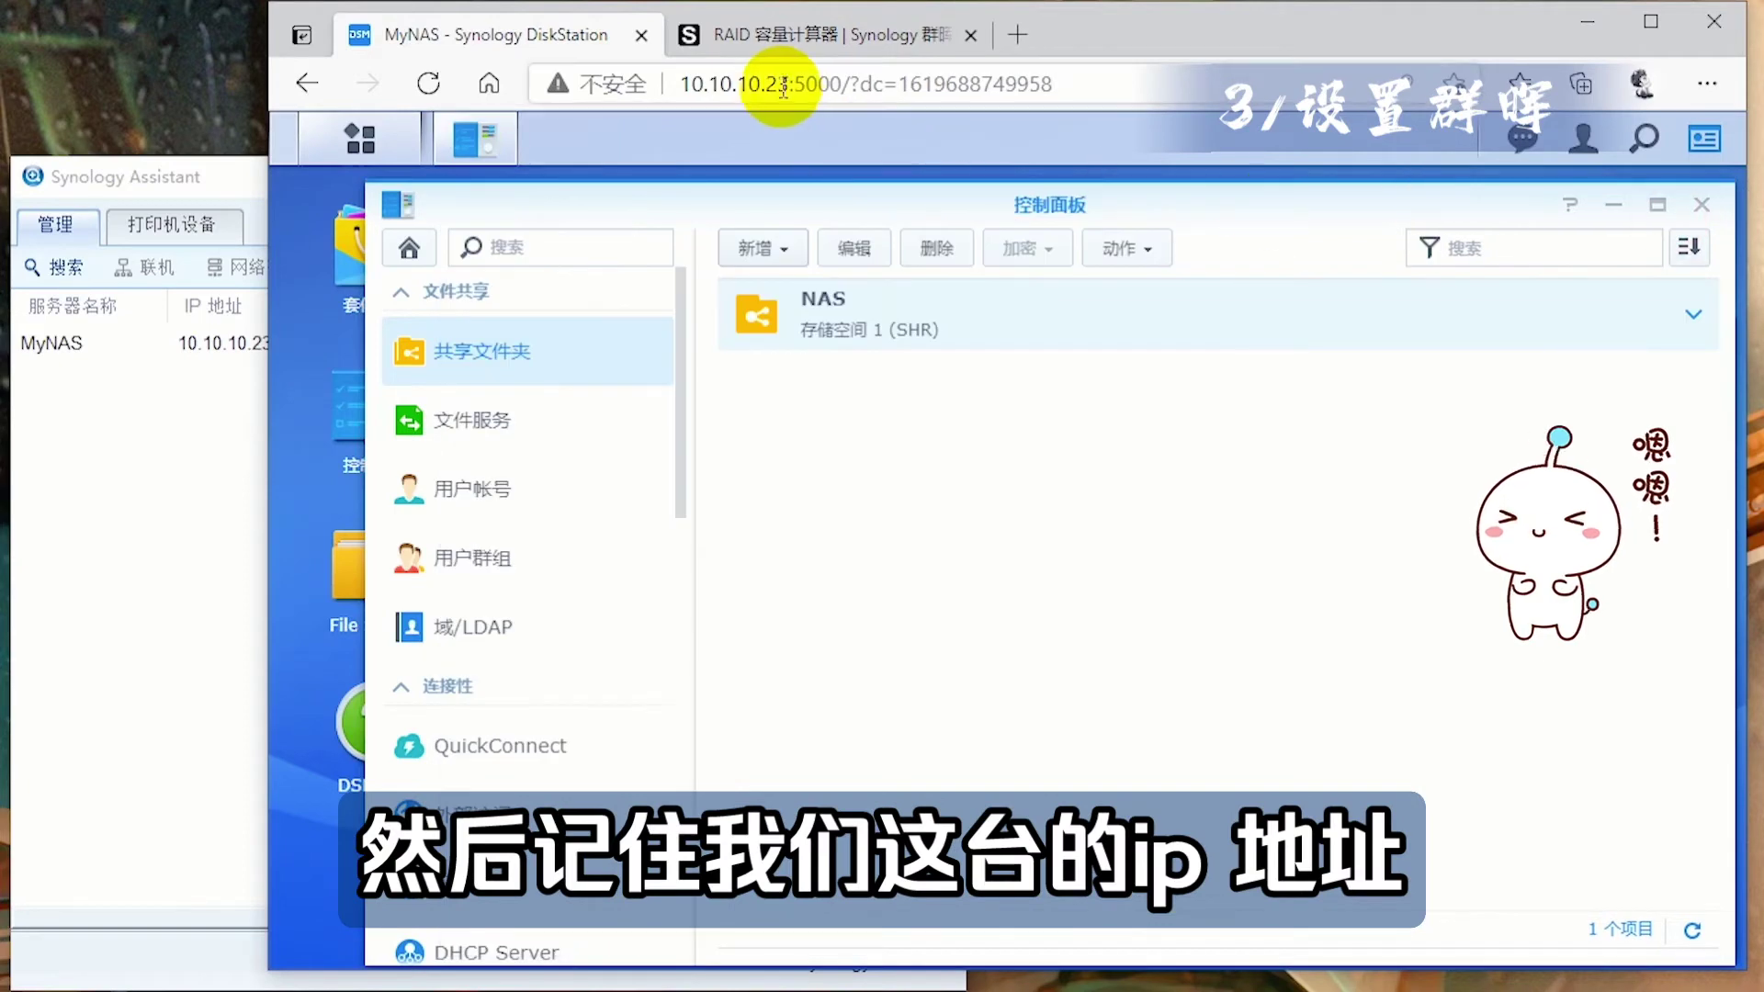
- Go to the NAS's network location \\10.10.10.23 in Windows File Explorer
left_click_drag(788, 83, 671, 83)
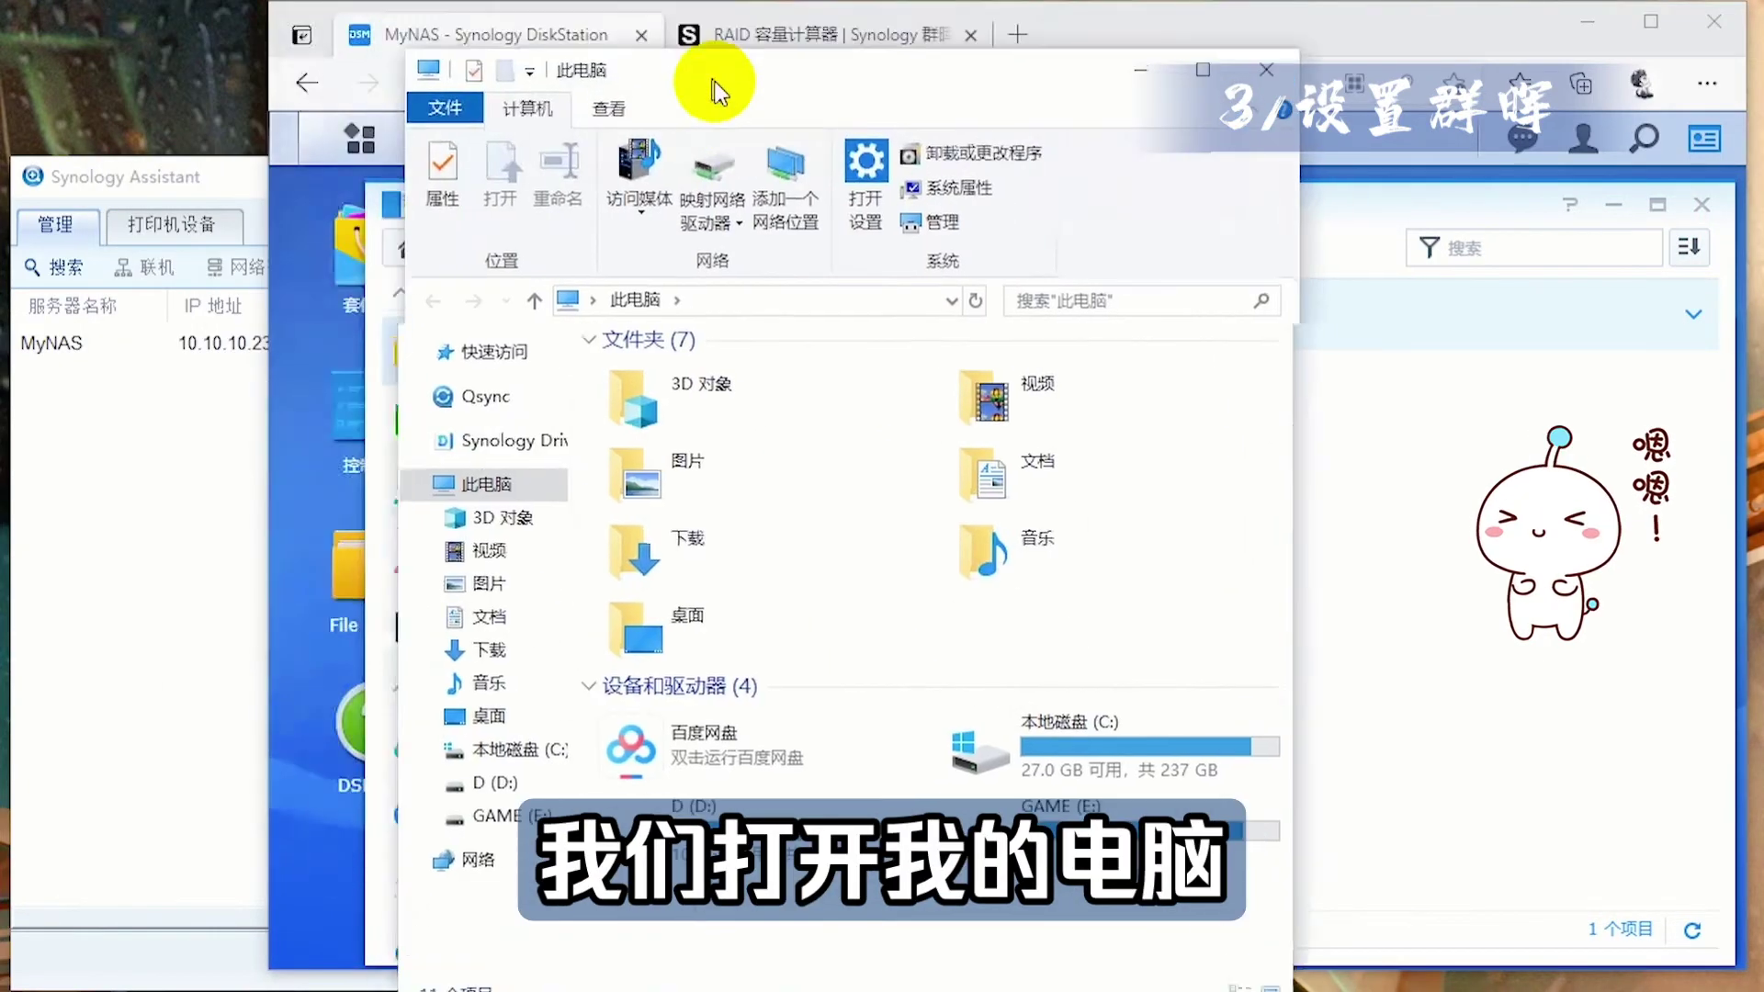
left_click(992, 302)
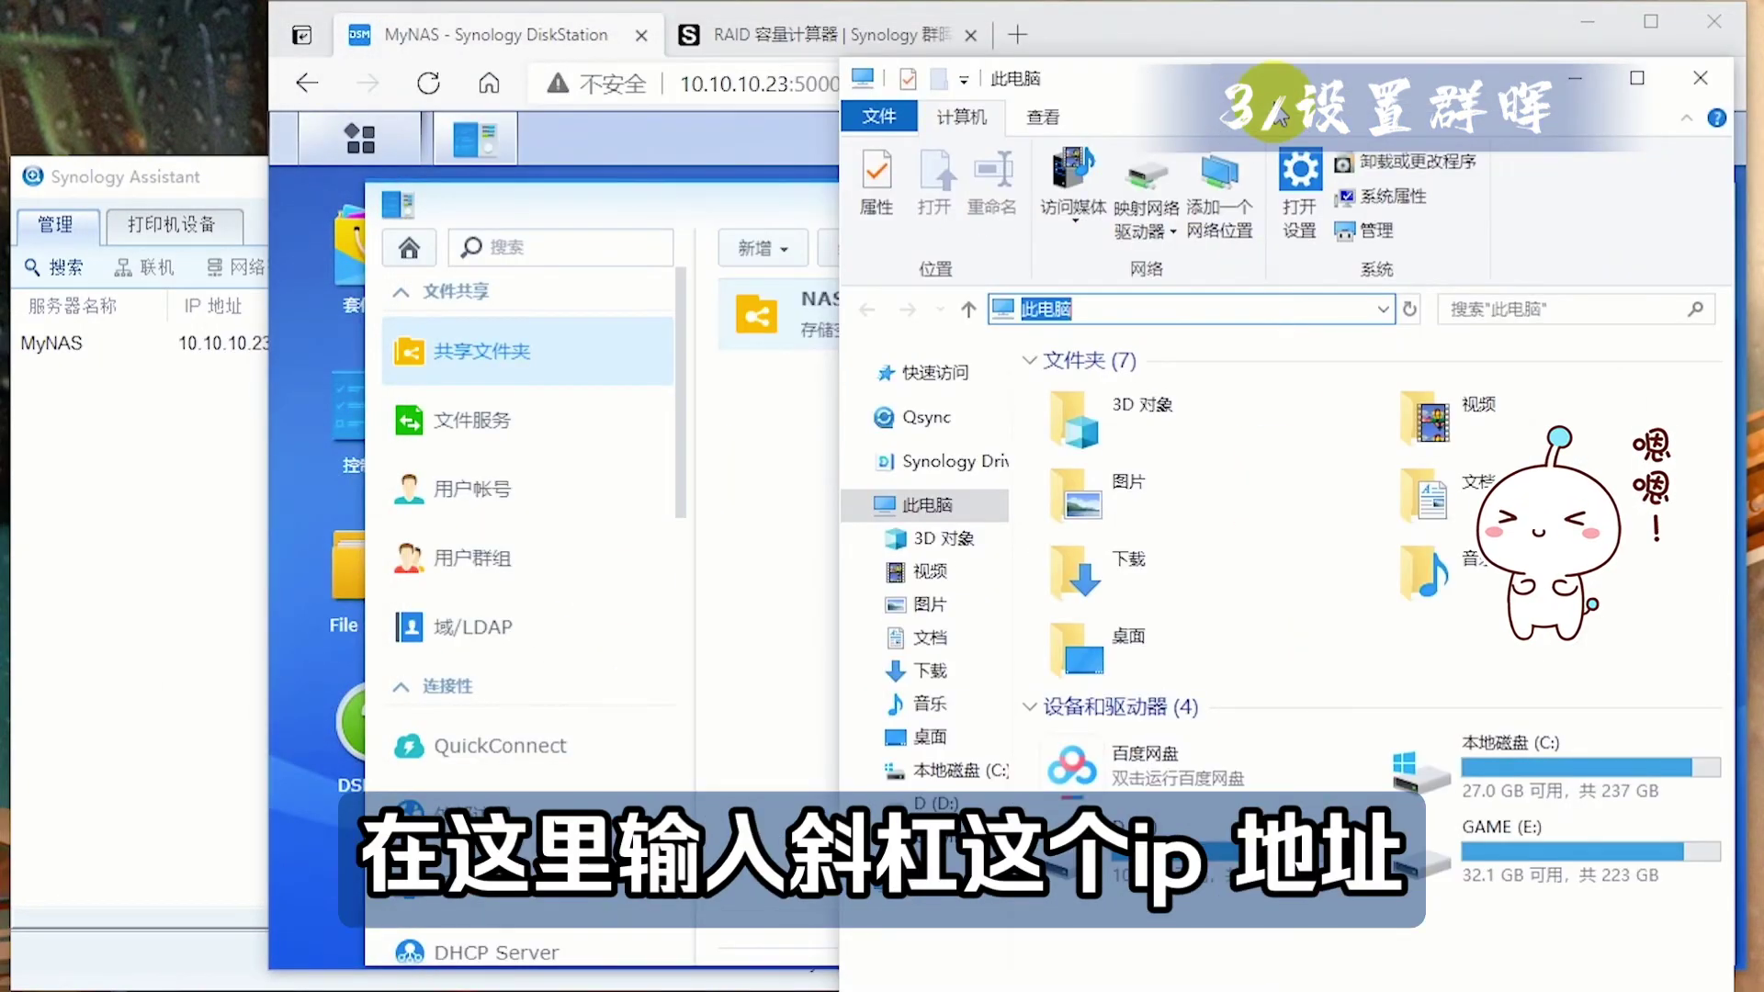
type("\\10.10.10.23")
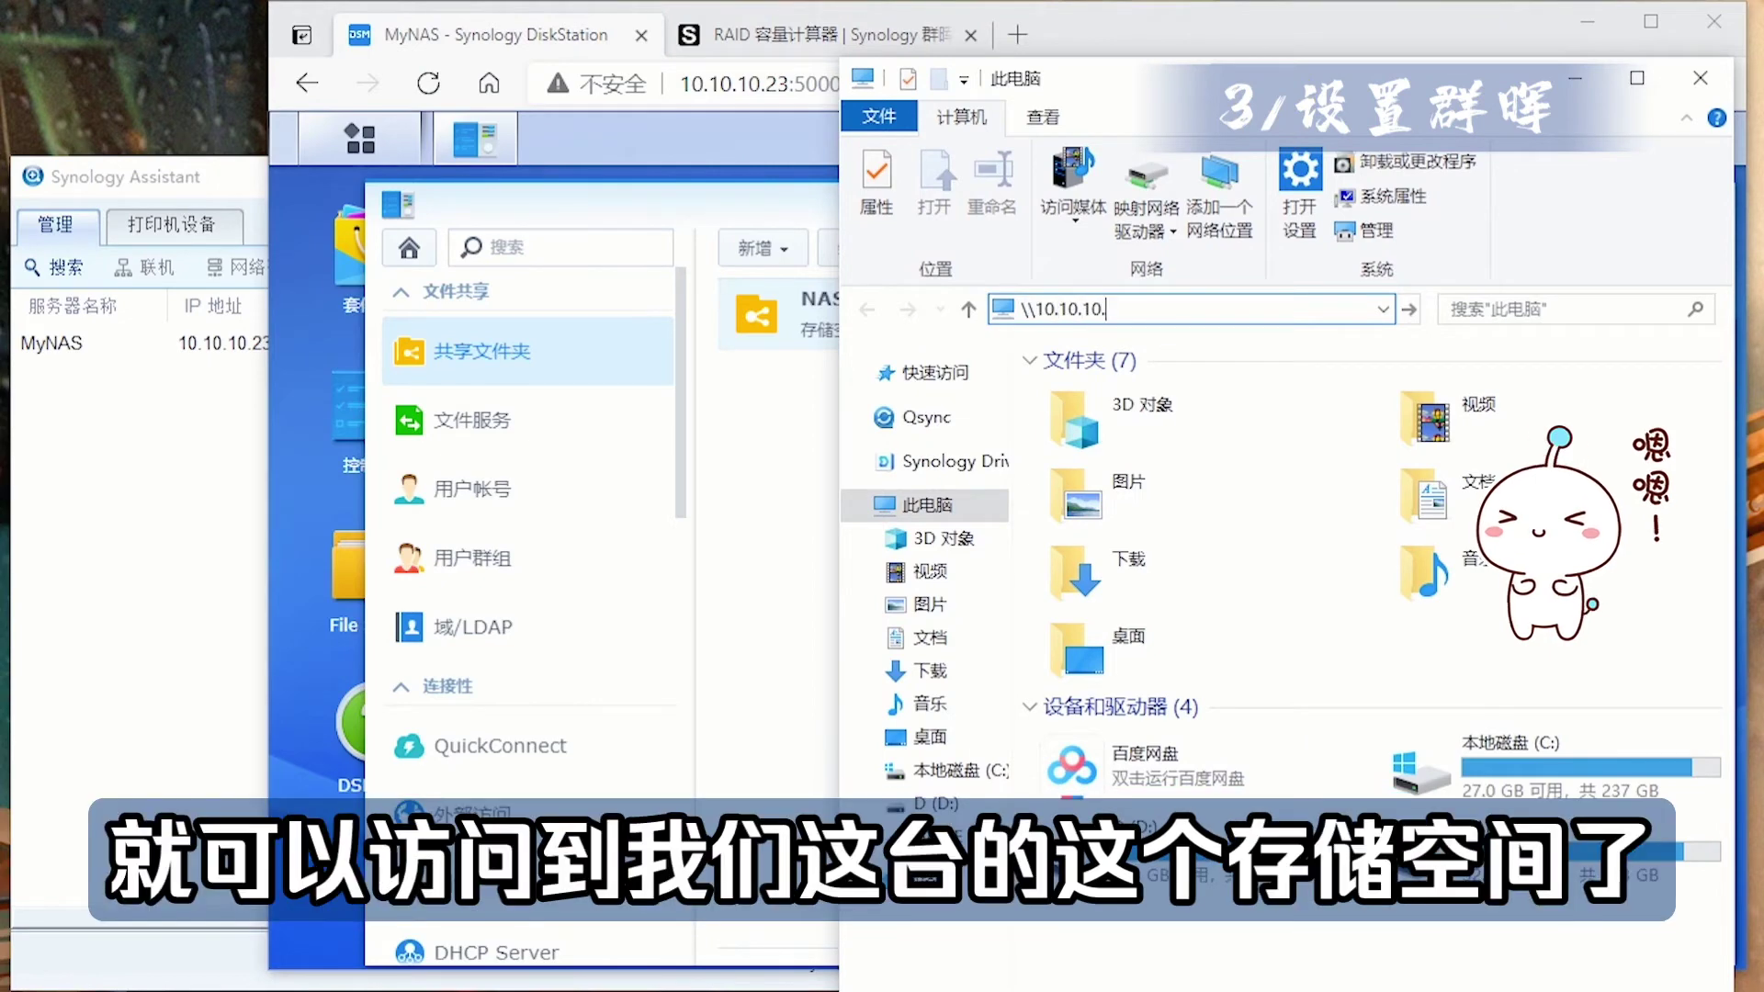
key("Return")
- Switch back to the DiskStation page, check File Station again and close the open DSM windows
left_click(755, 385)
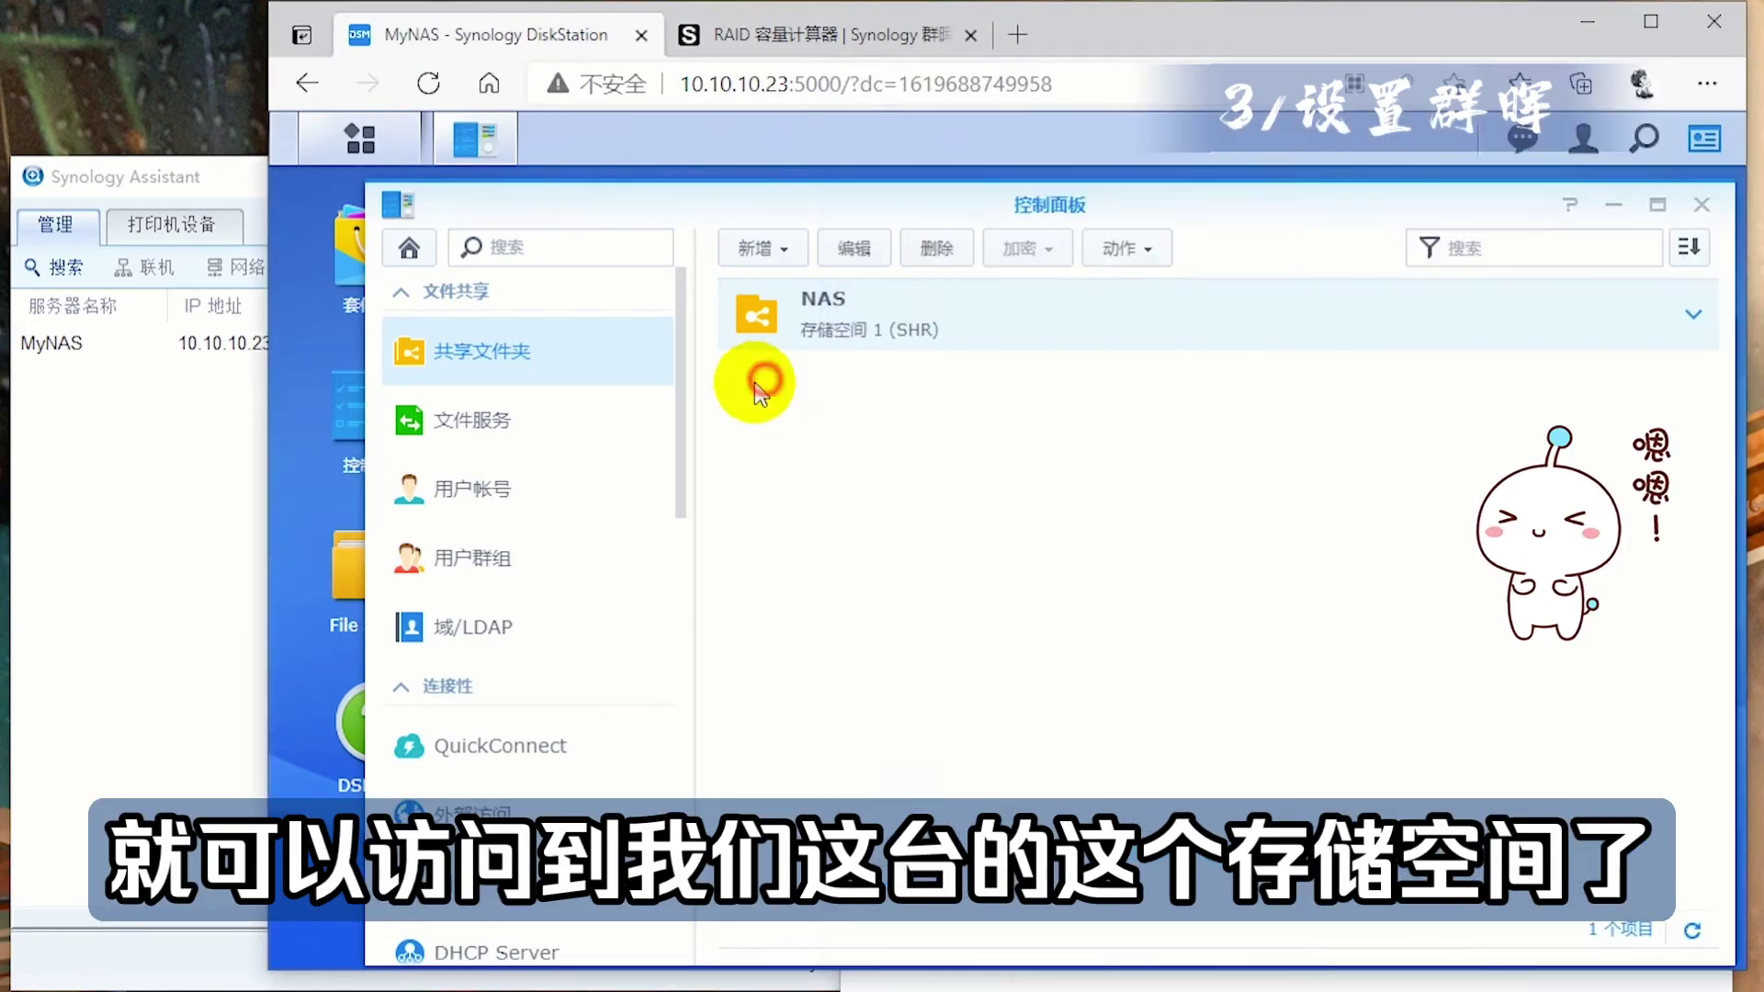
left_click(349, 565)
left_click(1514, 203)
left_click(1701, 204)
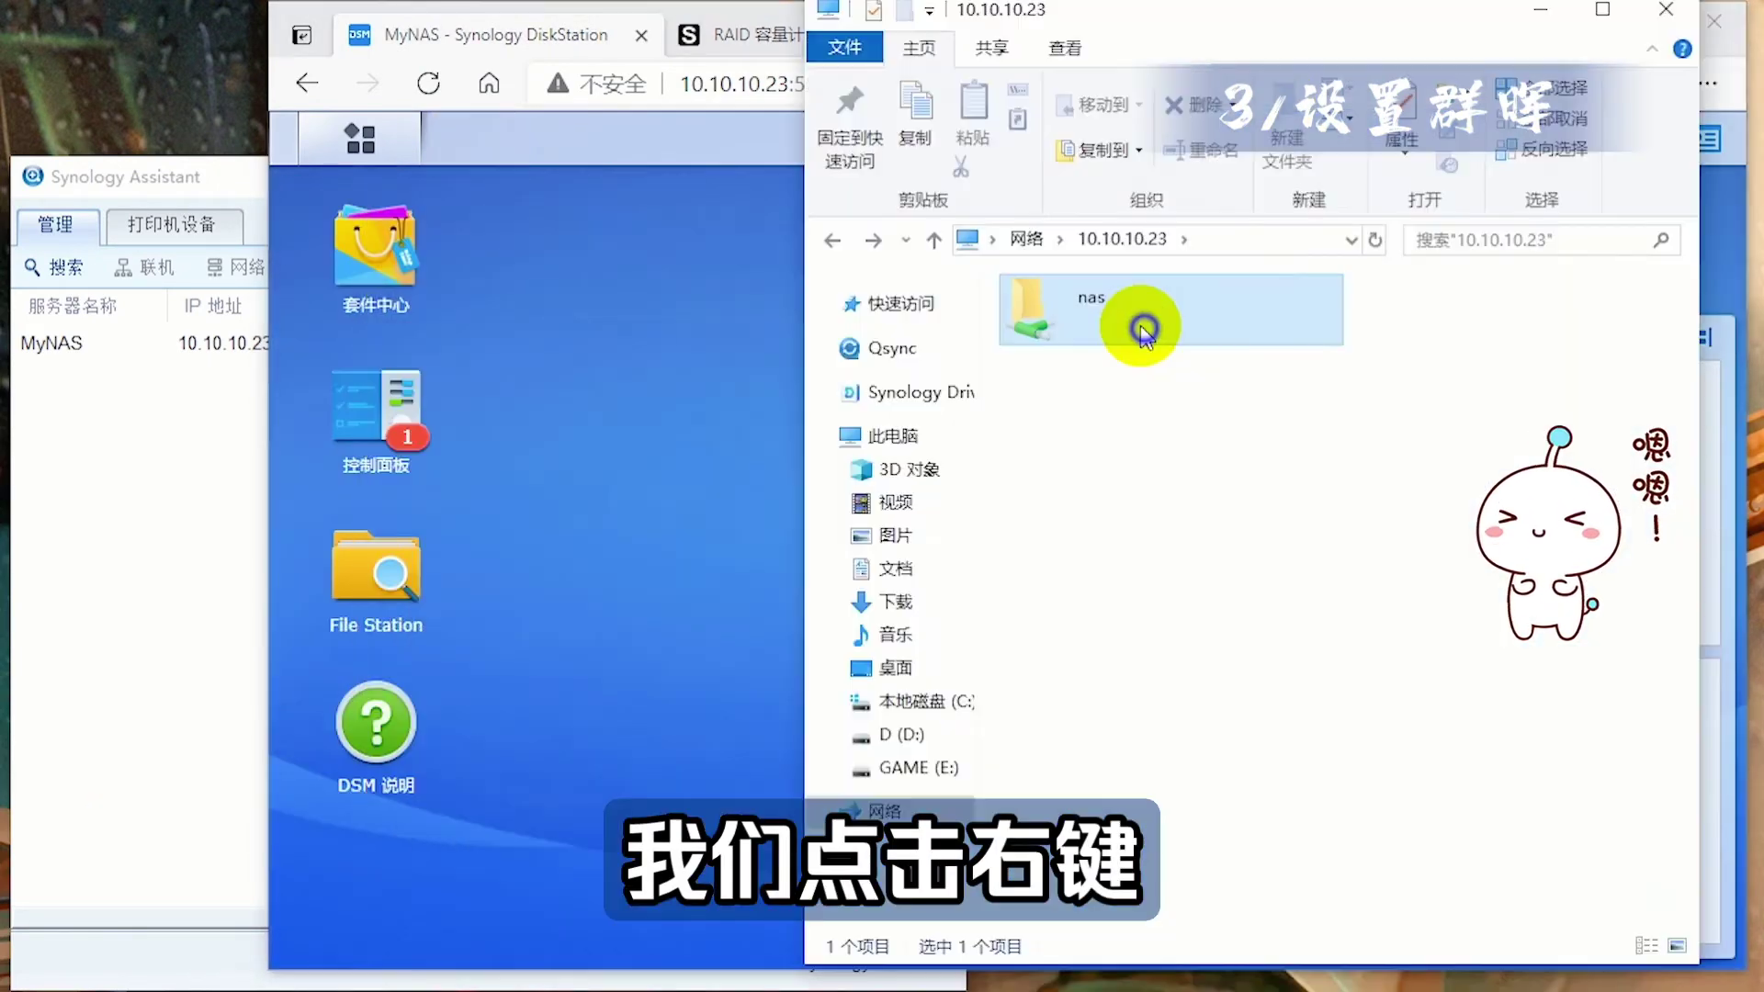
- Switch to File Explorer and map the nas share on 10.10.10.23 as network drive Z:
right_click(1142, 322)
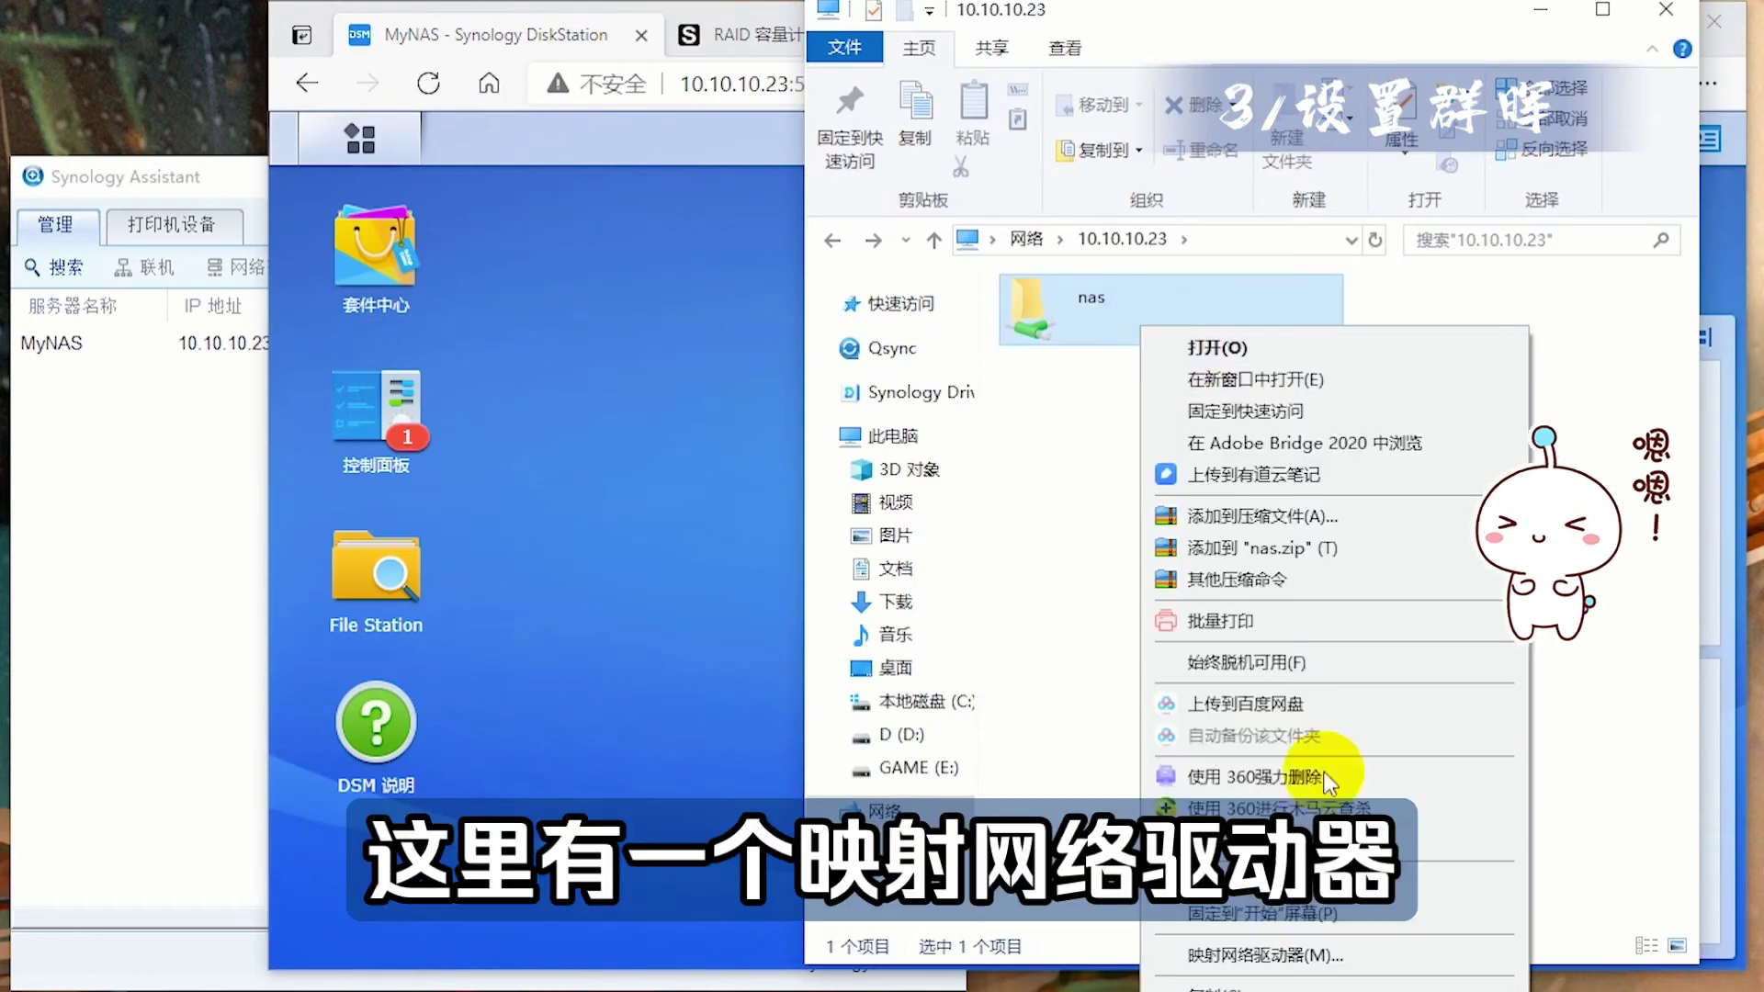
left_click(1242, 962)
left_click(1485, 917)
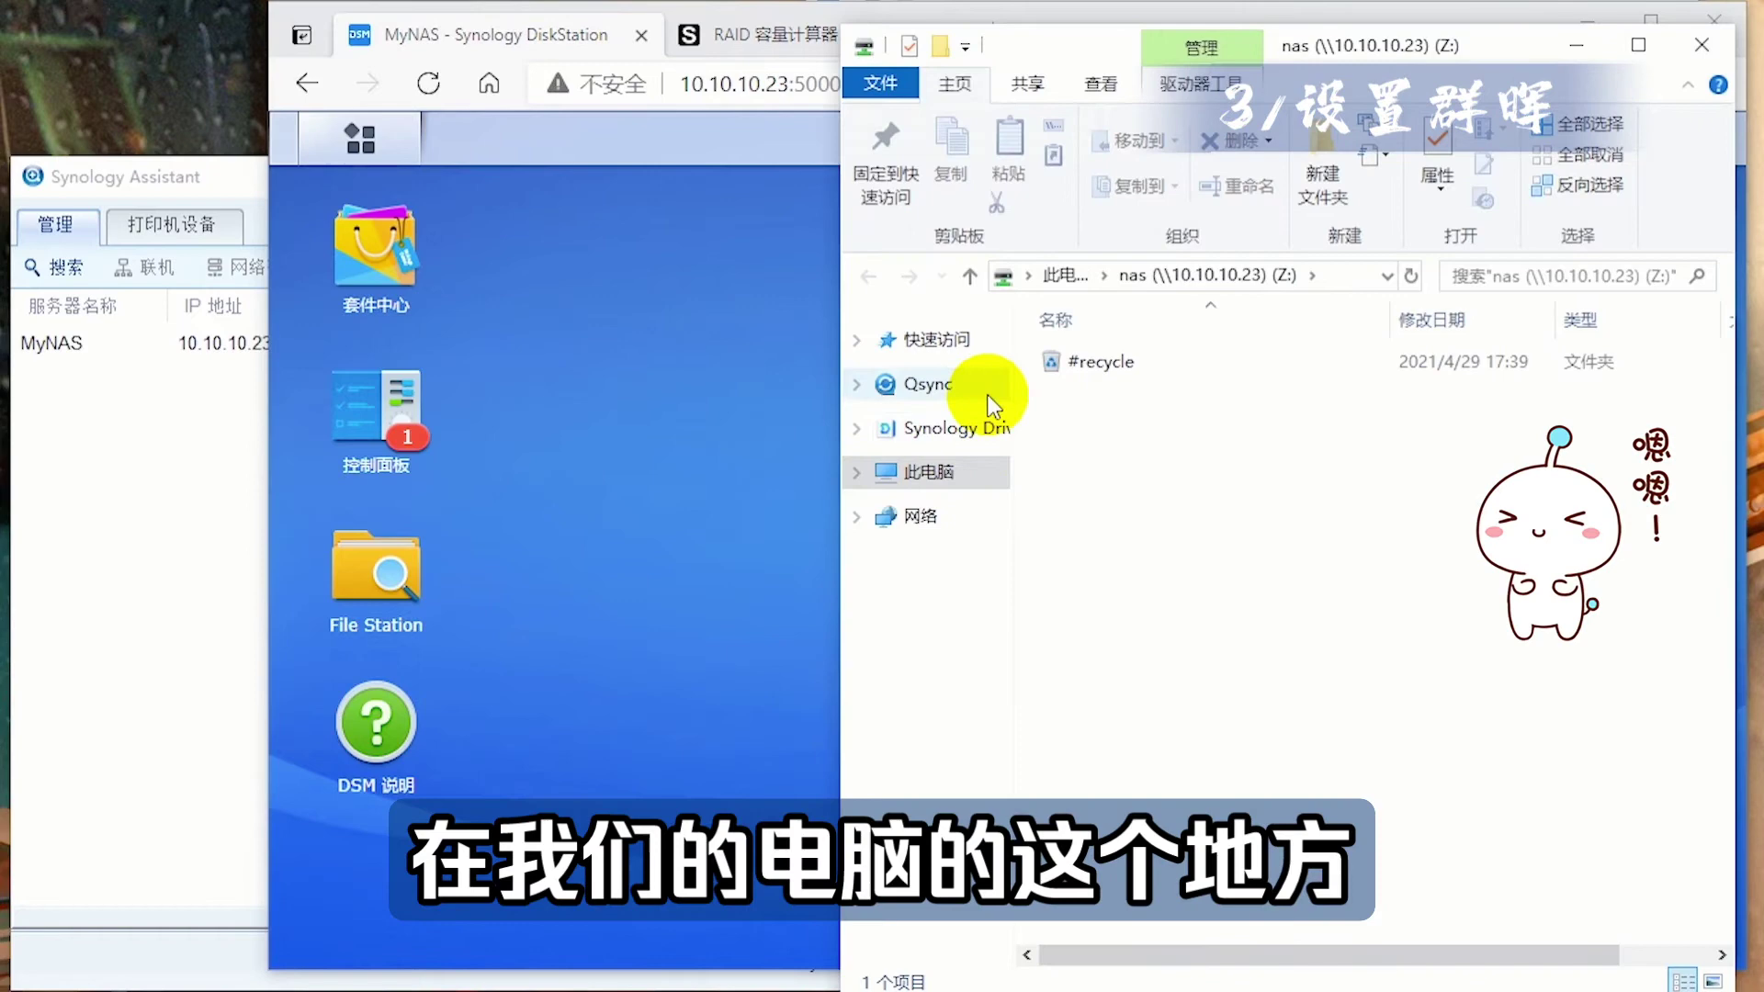
- Find the mapped nas drive (Z:) among the network locations of This PC and open it
left_click(956, 471)
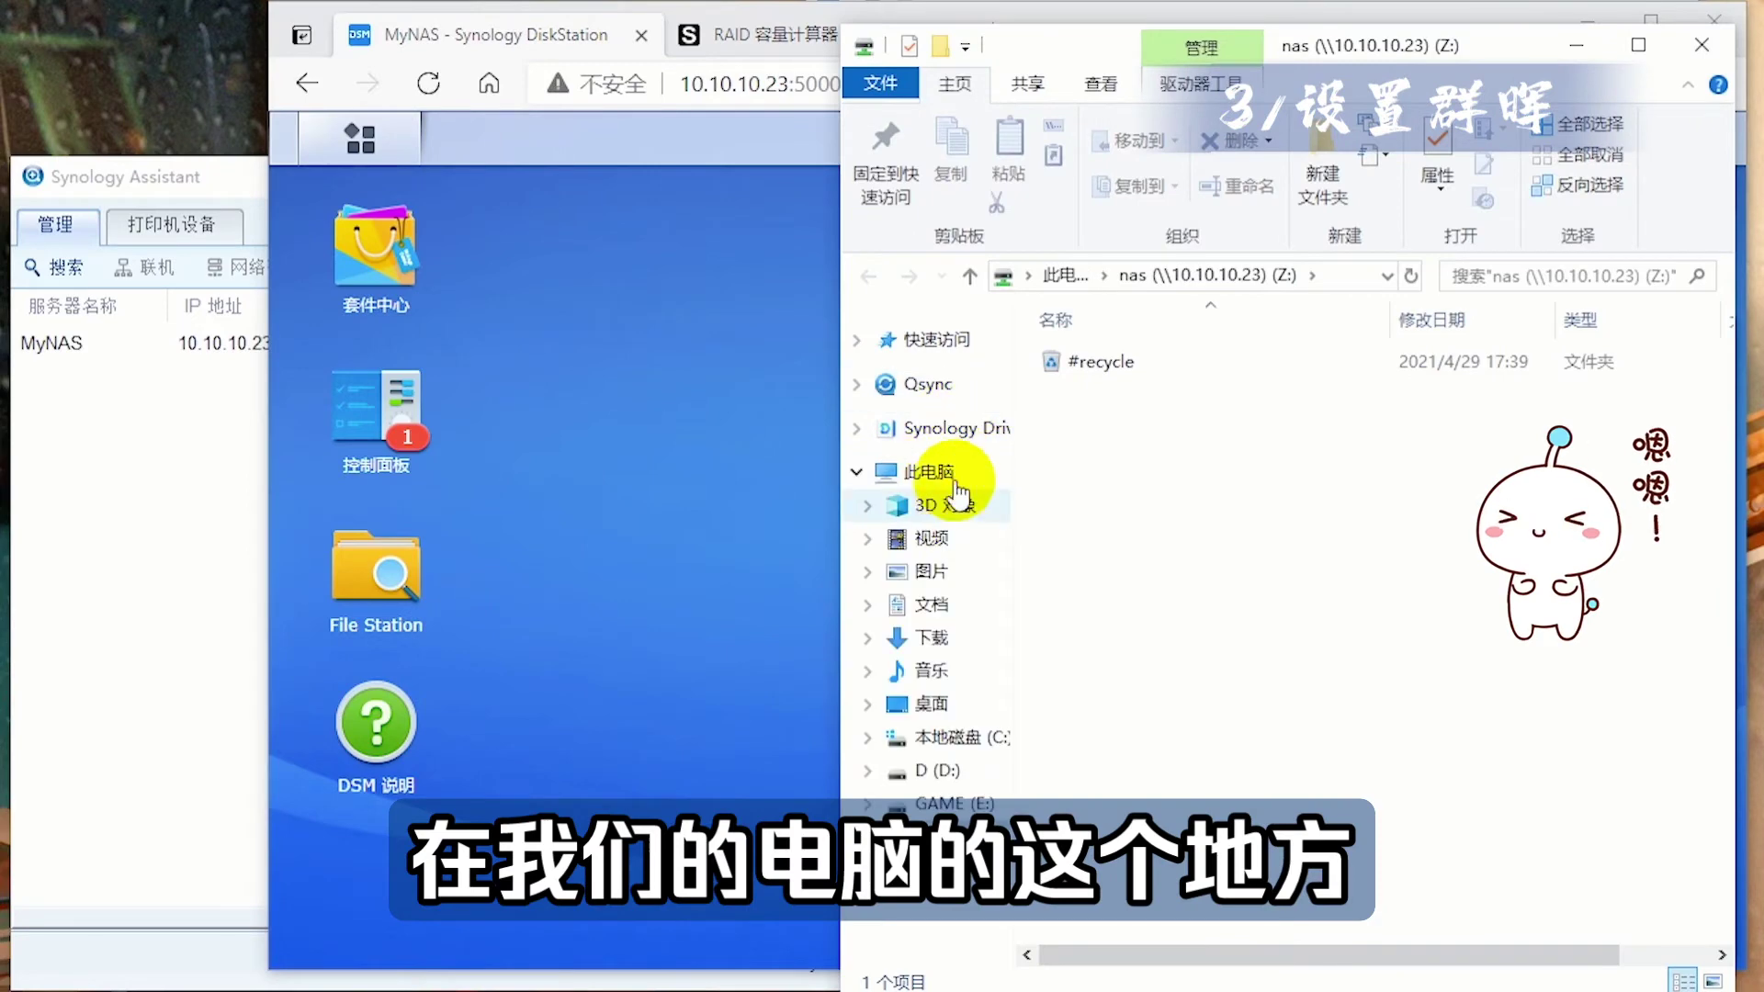
scroll(1341, 608, "down", 3)
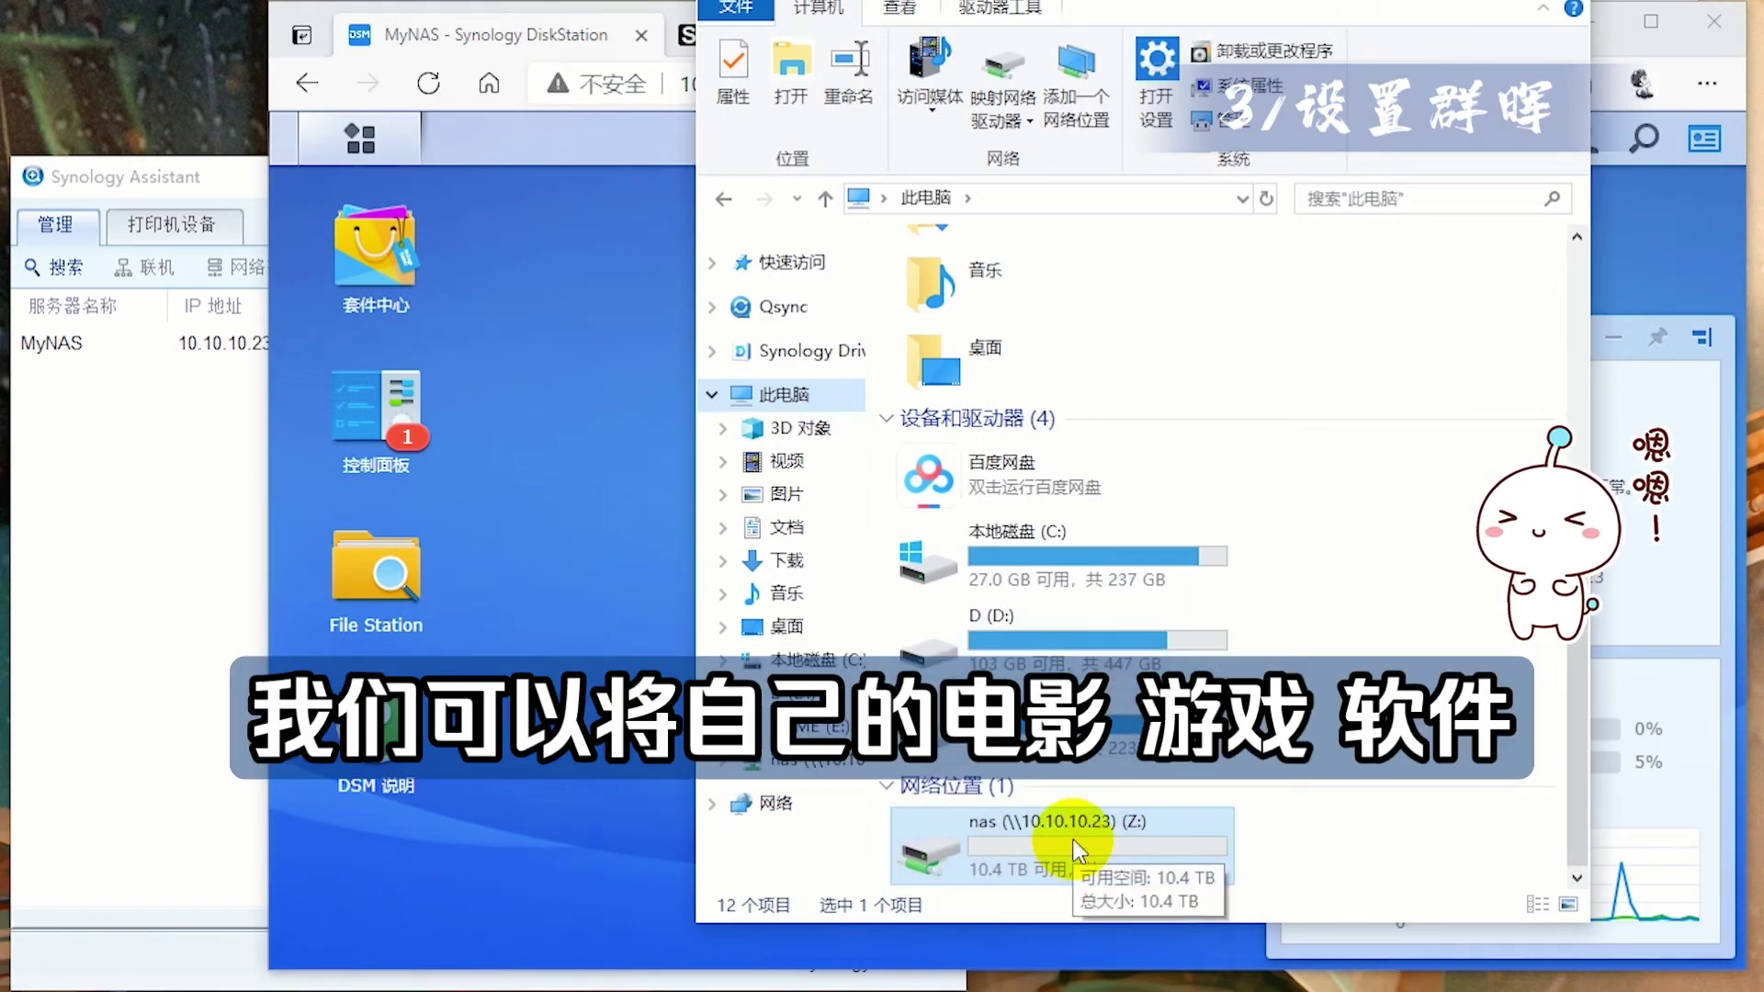
double_click(1043, 843)
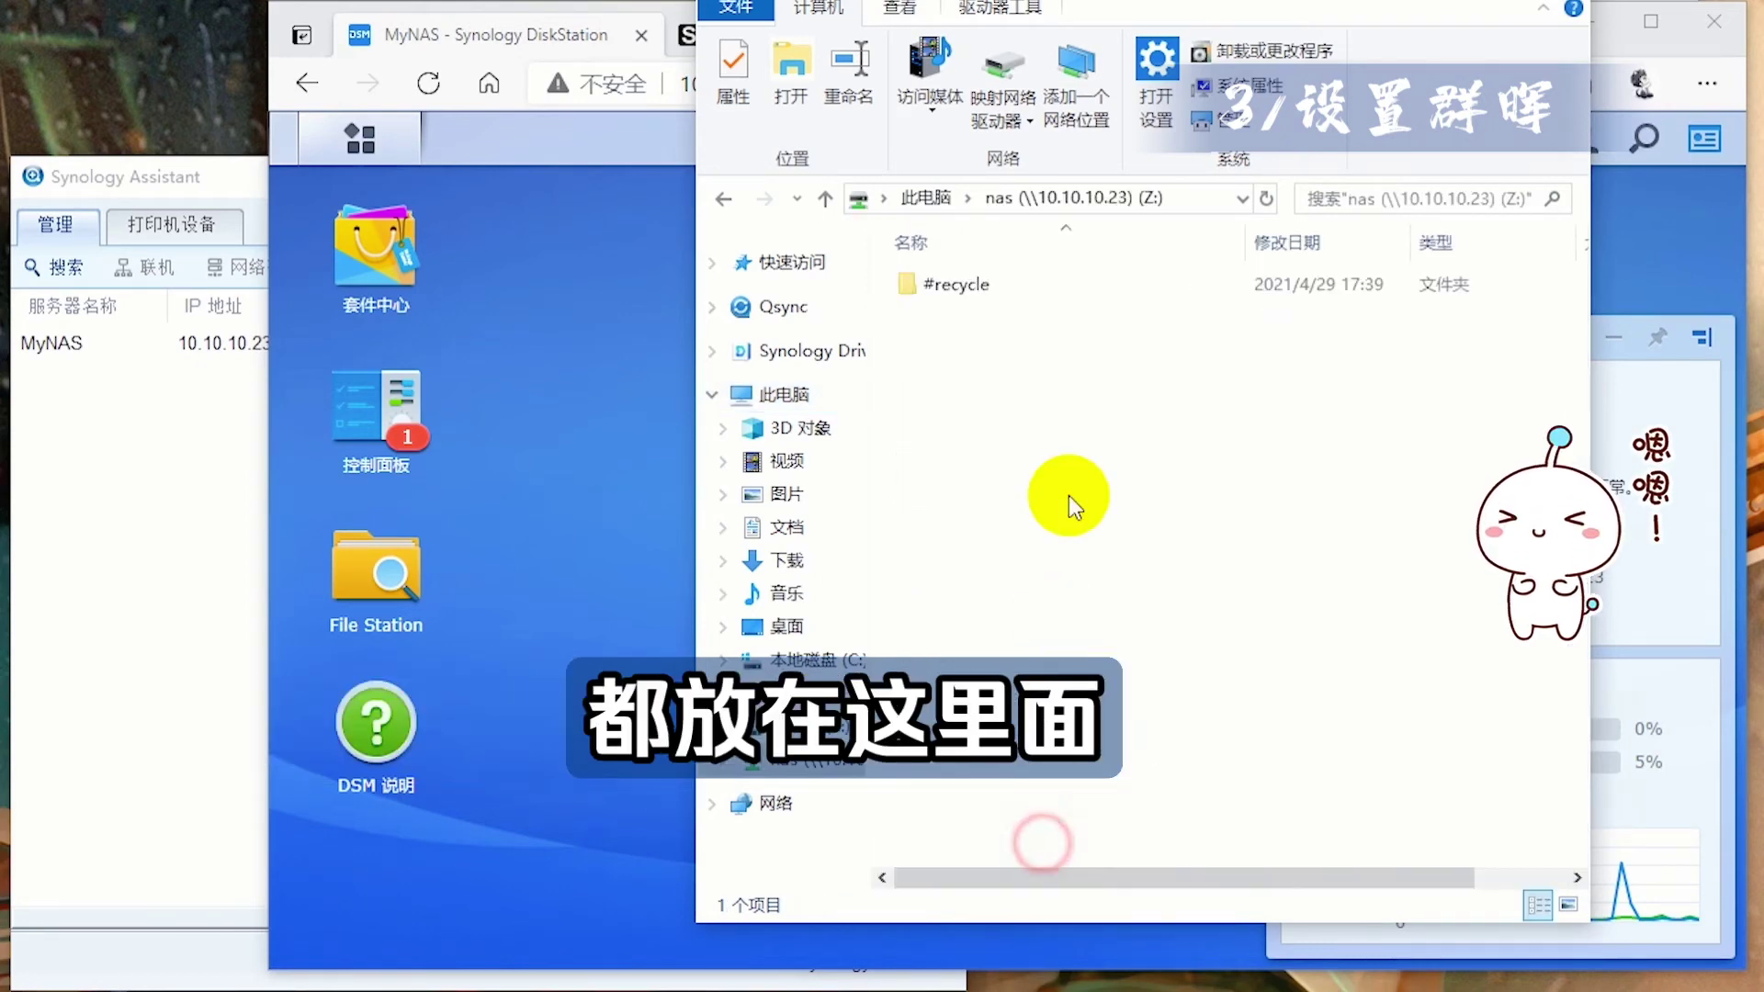